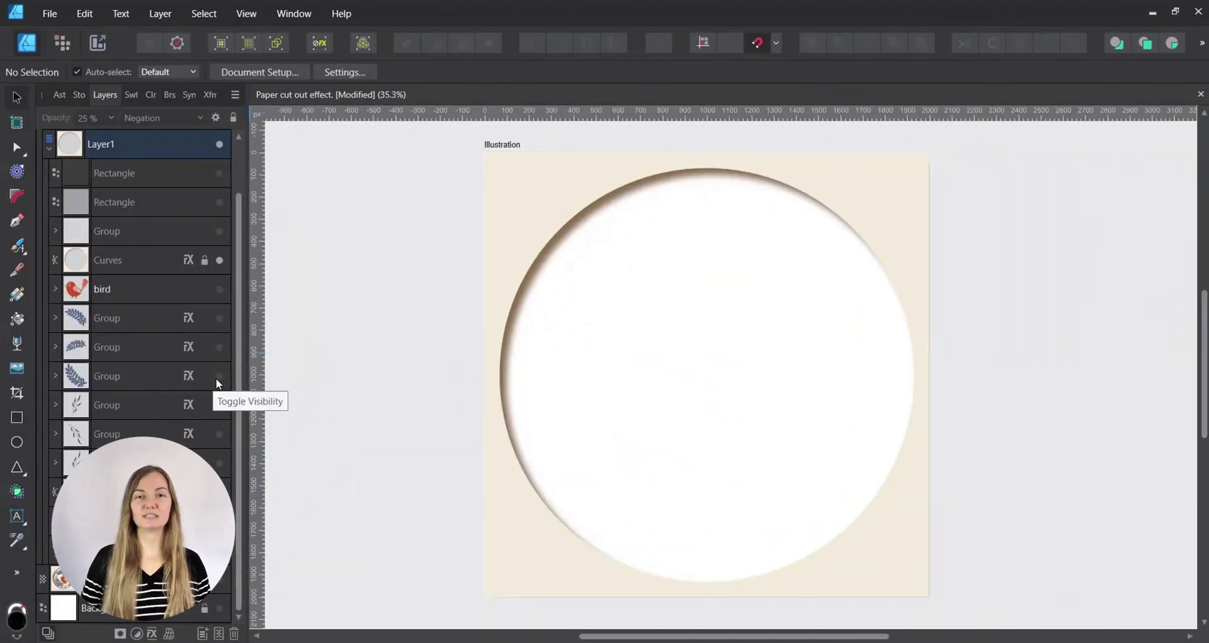
# Step: Make the hidden blue branch and leafy twig groups of the paper cut-out artwork visible
pyautogui.click(217, 377)
pyautogui.click(217, 319)
pyautogui.click(217, 347)
pyautogui.click(218, 463)
pyautogui.click(217, 406)
pyautogui.click(217, 437)
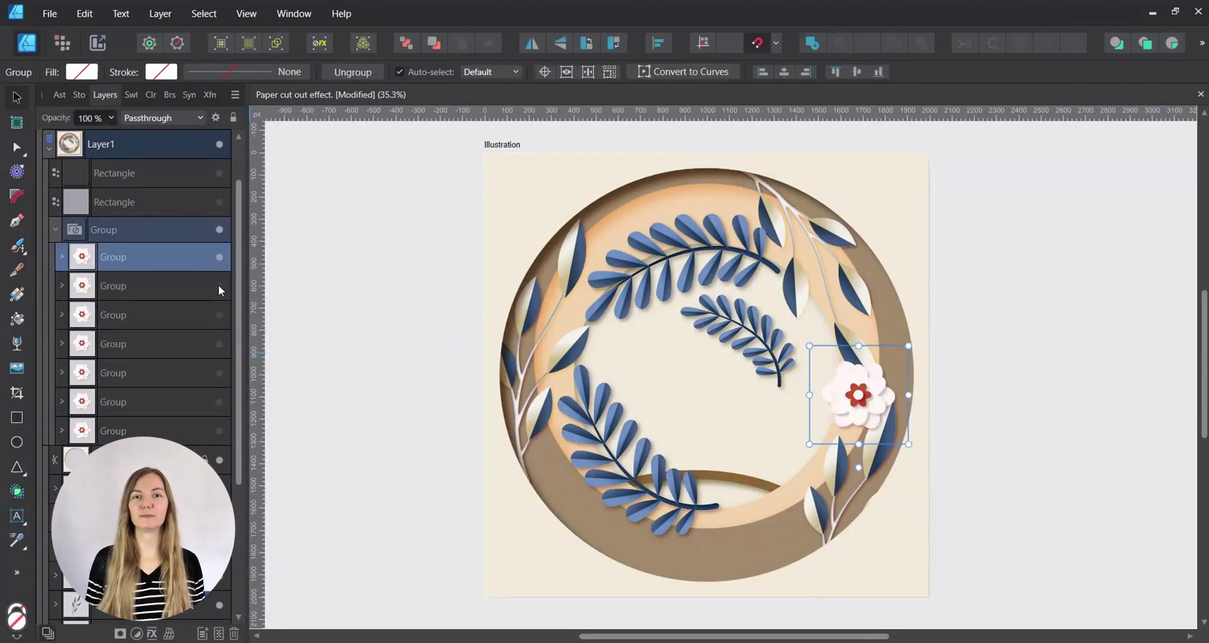
# Step: Show the remaining hidden flower groups nested in the flowers' parent group
pyautogui.click(219, 286)
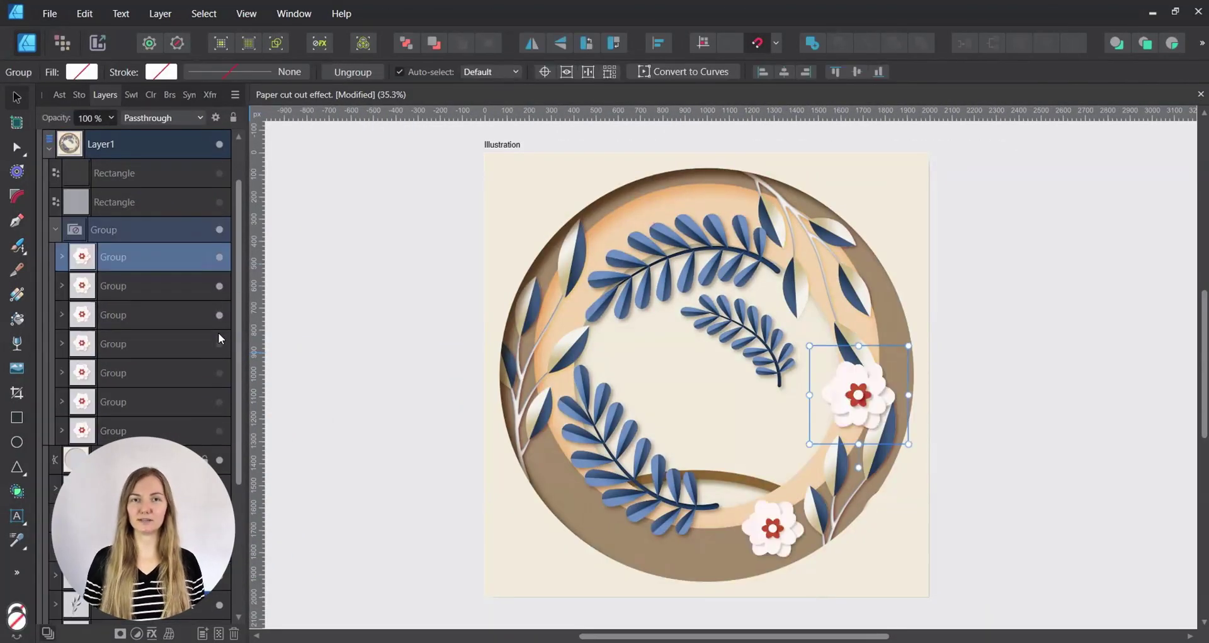
pyautogui.click(219, 343)
pyautogui.click(219, 372)
pyautogui.click(218, 401)
pyautogui.click(219, 430)
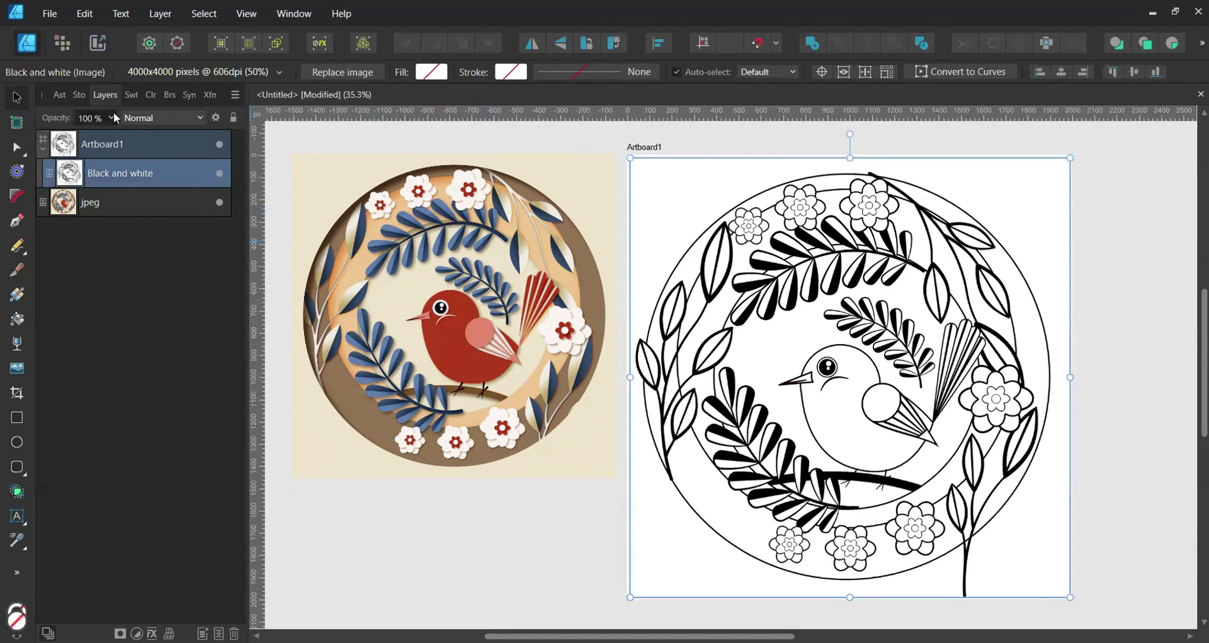
# Step: Lower the Black and white sketch image's opacity to 25% and lock it as a tracing guide
pyautogui.click(112, 118)
pyautogui.moveTo(118, 135); pyautogui.dragTo(32, 137)
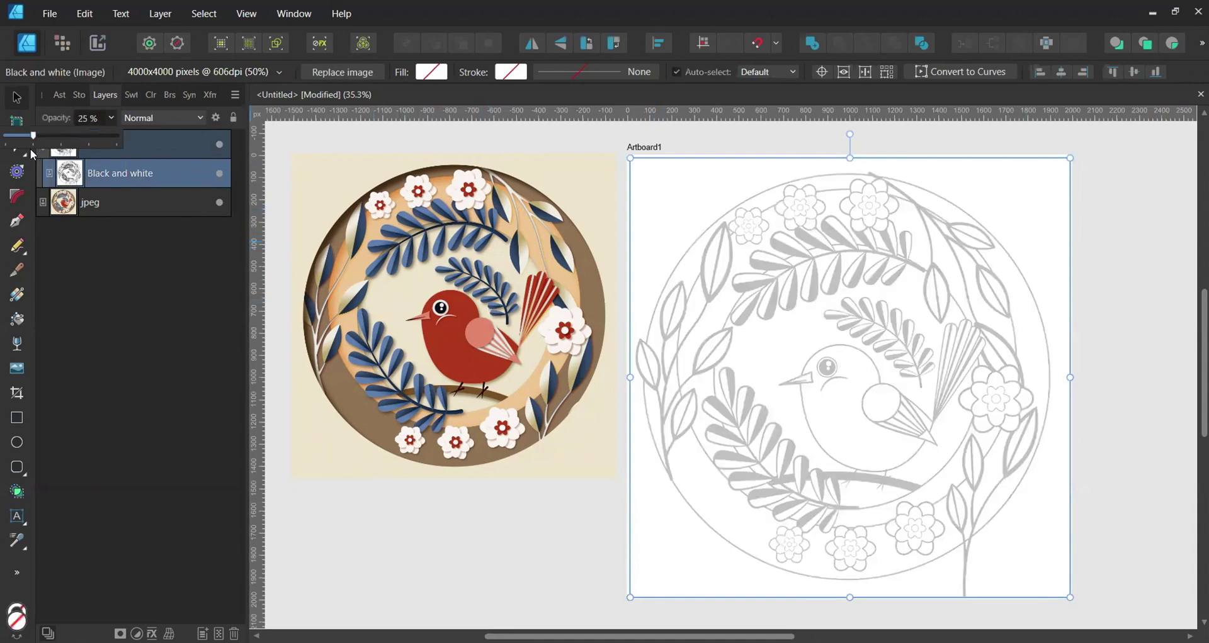
pyautogui.click(204, 173)
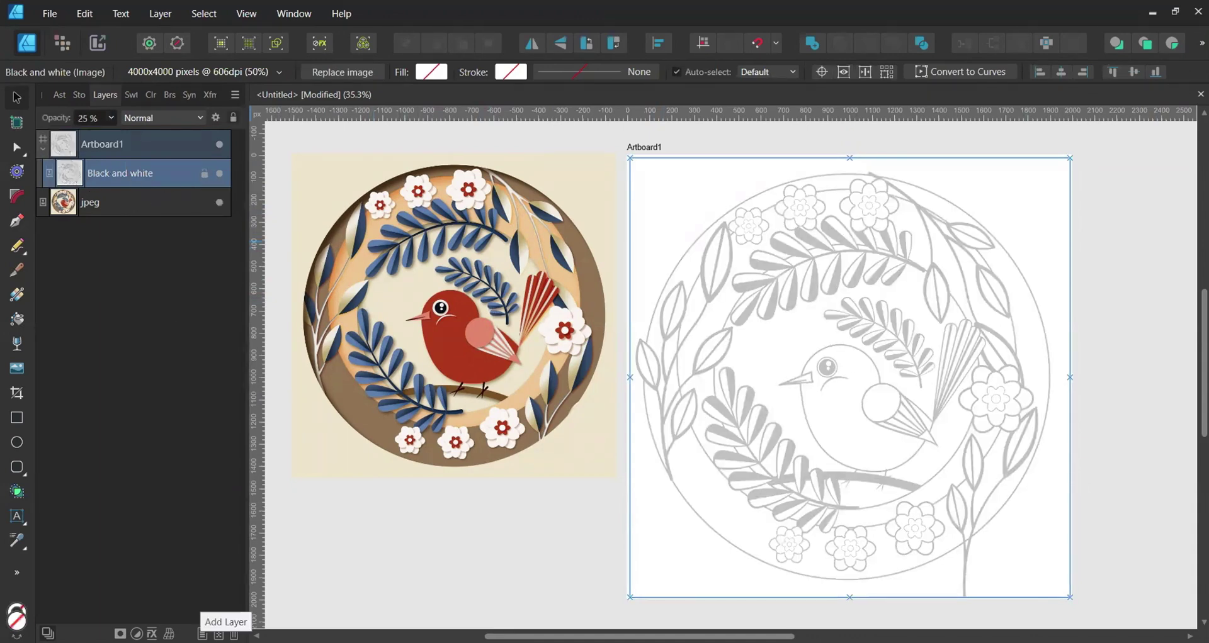
# Step: Add a new layer and draw a circle fitted over the sketched bird's head
pyautogui.click(202, 633)
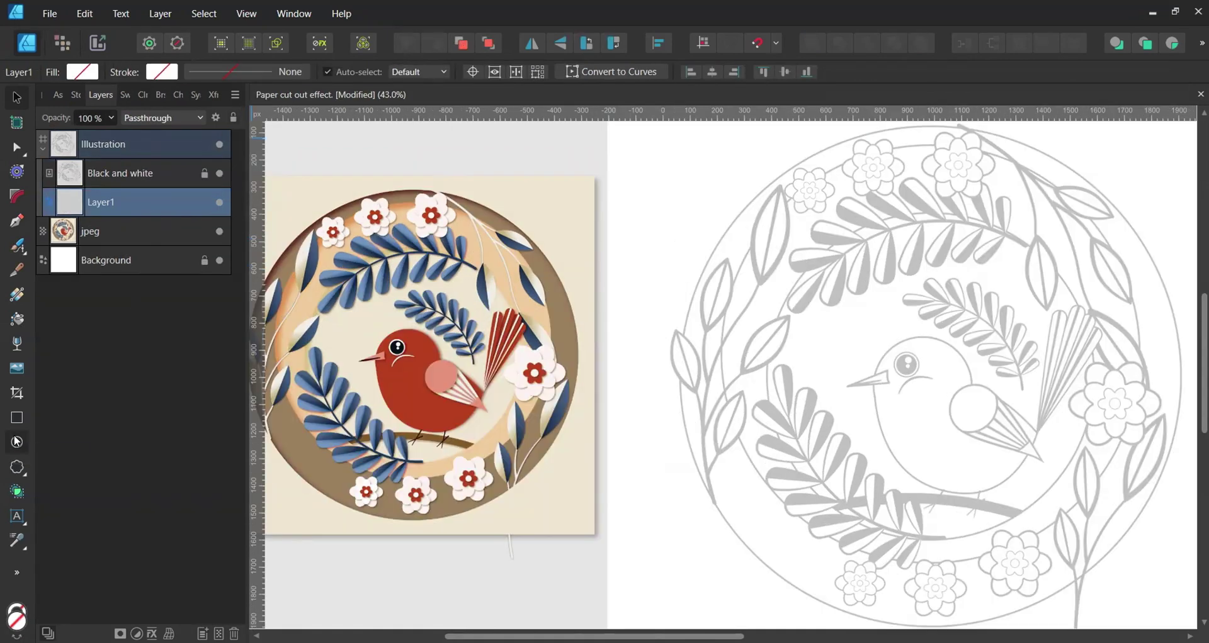
pyautogui.click(17, 443)
pyautogui.moveTo(860, 318)
pyautogui.mouseDown()
pyautogui.moveTo(950, 394)
pyautogui.moveTo(945, 404)
pyautogui.mouseUp()
pyautogui.moveTo(912, 358); pyautogui.dragTo(931, 381)
pyautogui.moveTo(971, 346); pyautogui.dragTo(978, 341)
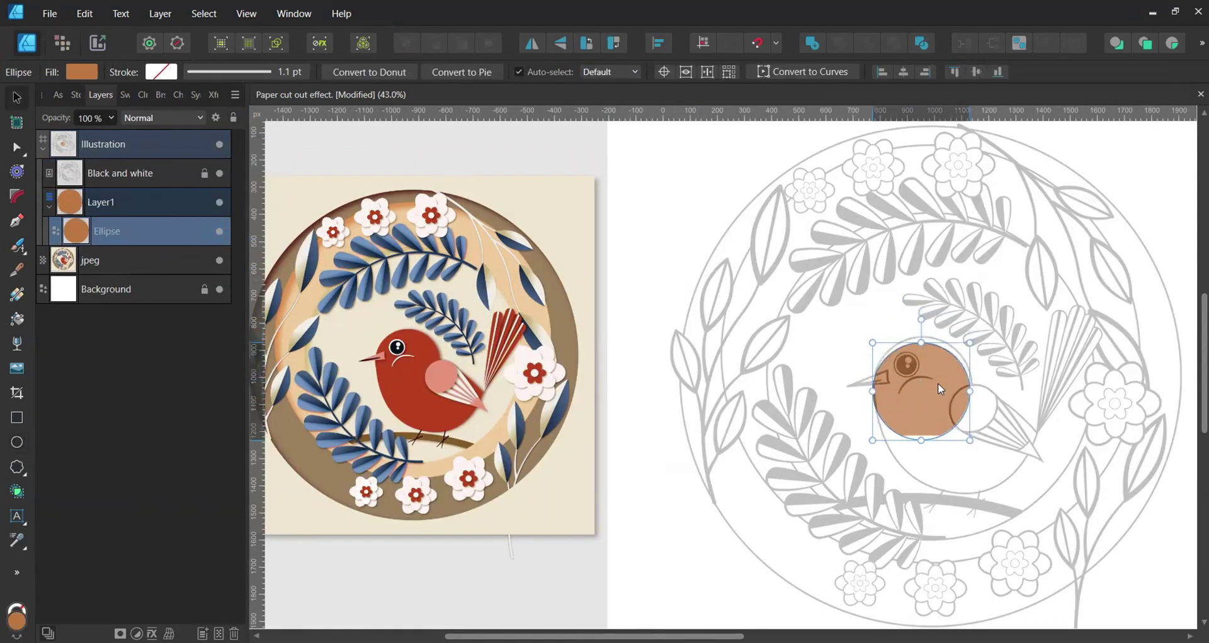
# Step: Fill the head circle with the red sampled from the bird in the reference image
pyautogui.click(126, 94)
pyautogui.moveTo(92, 131); pyautogui.dragTo(389, 371)
pyautogui.click(108, 125)
pyautogui.click(929, 458)
# Step: Trace the bird's body as a closed curve with the Pen tool, with Use Fill enabled, and fit its nodes to the sketch
pyautogui.press('p')
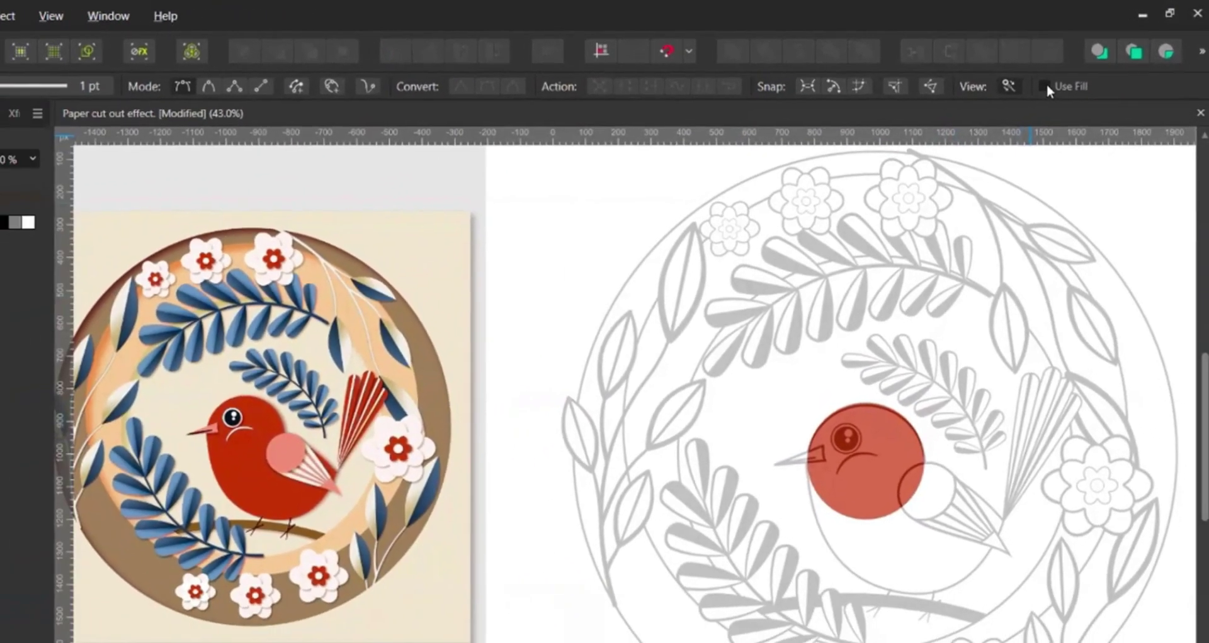
pyautogui.click(1044, 87)
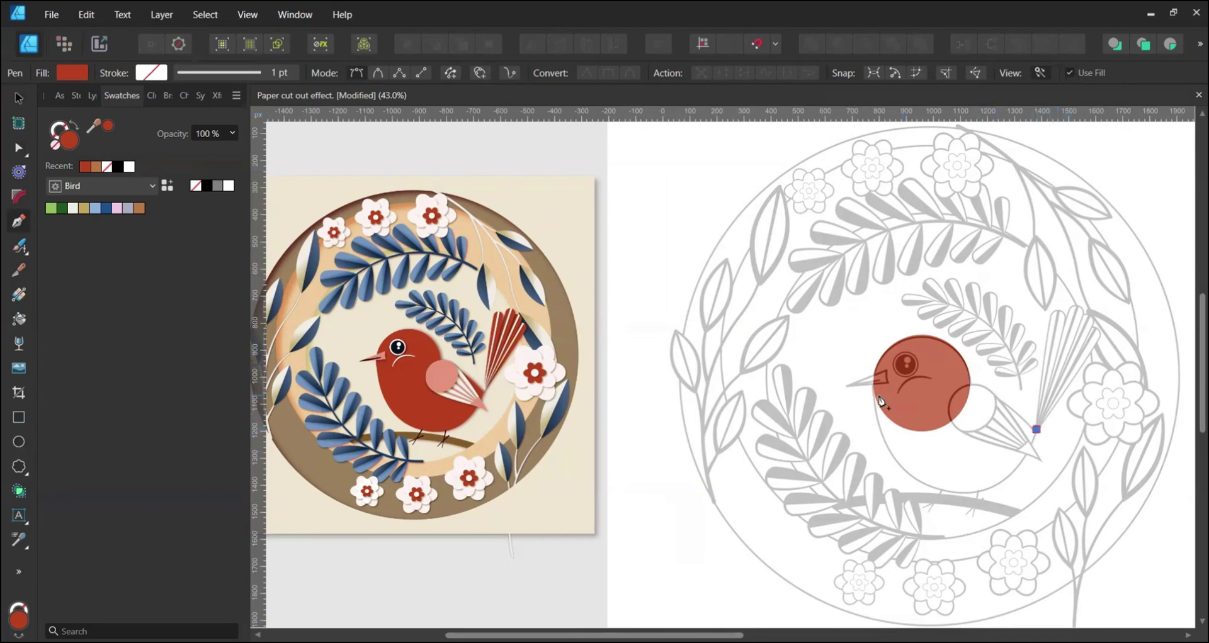
pyautogui.moveTo(873, 387); pyautogui.dragTo(782, 443)
pyautogui.press('Escape')
pyautogui.moveTo(940, 489); pyautogui.dragTo(1005, 504)
pyautogui.press('a')
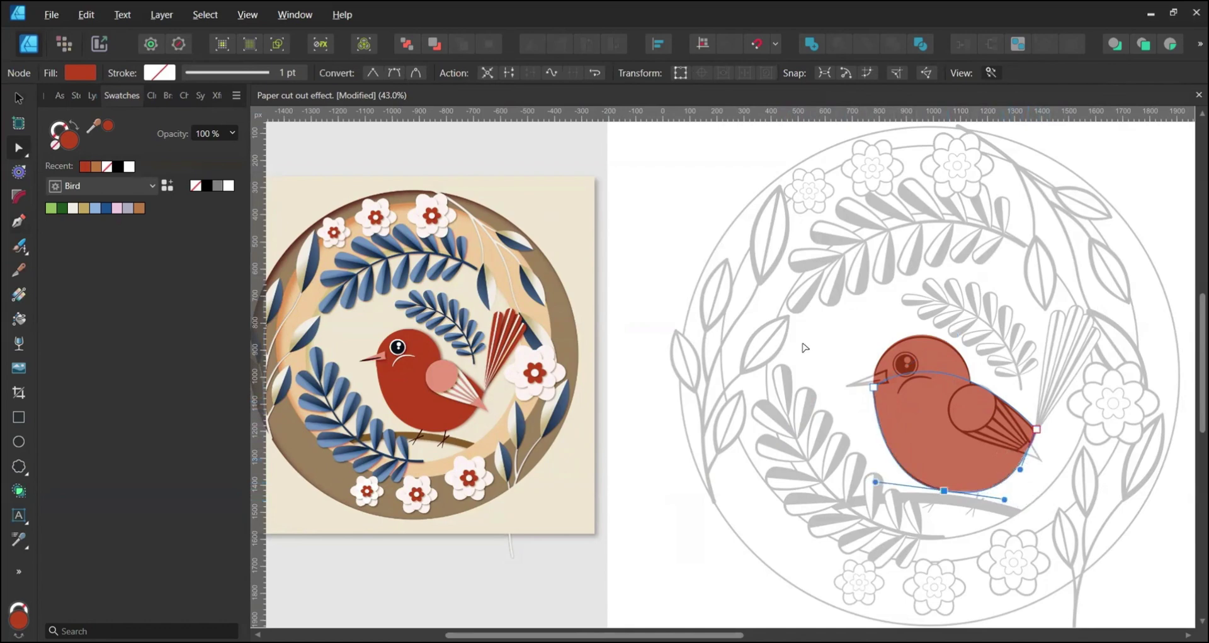
# Step: Merge the bird's head circle and body curve into a single shape with the Shape Builder
pyautogui.press('v')
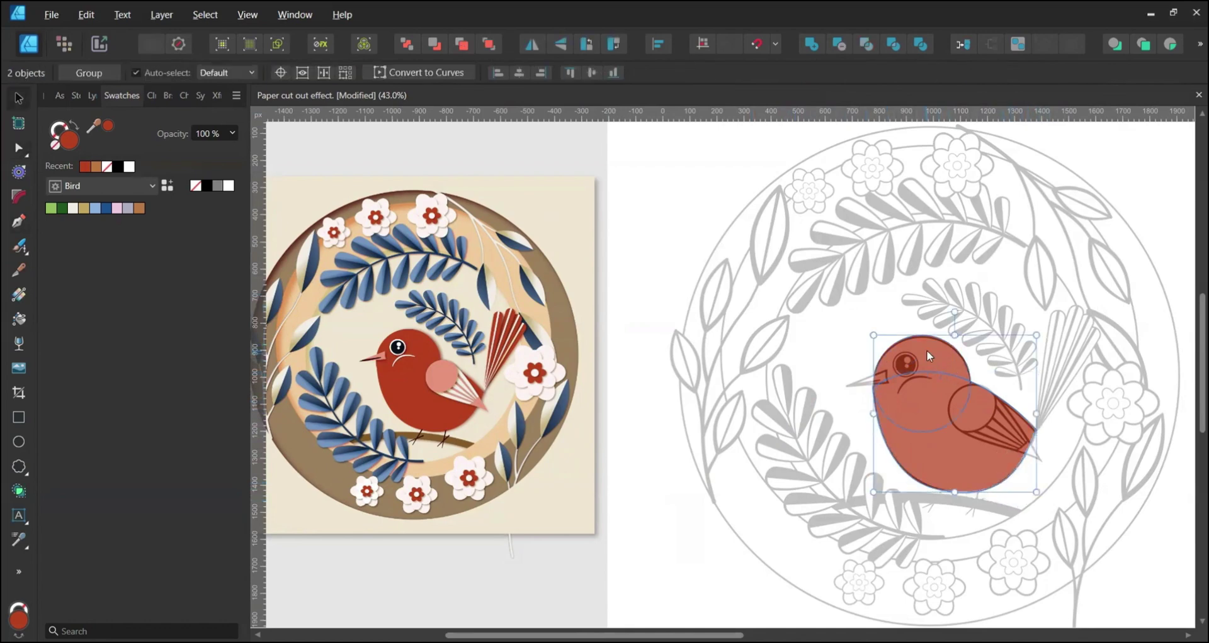
pyautogui.hotkey('shift', 'b')
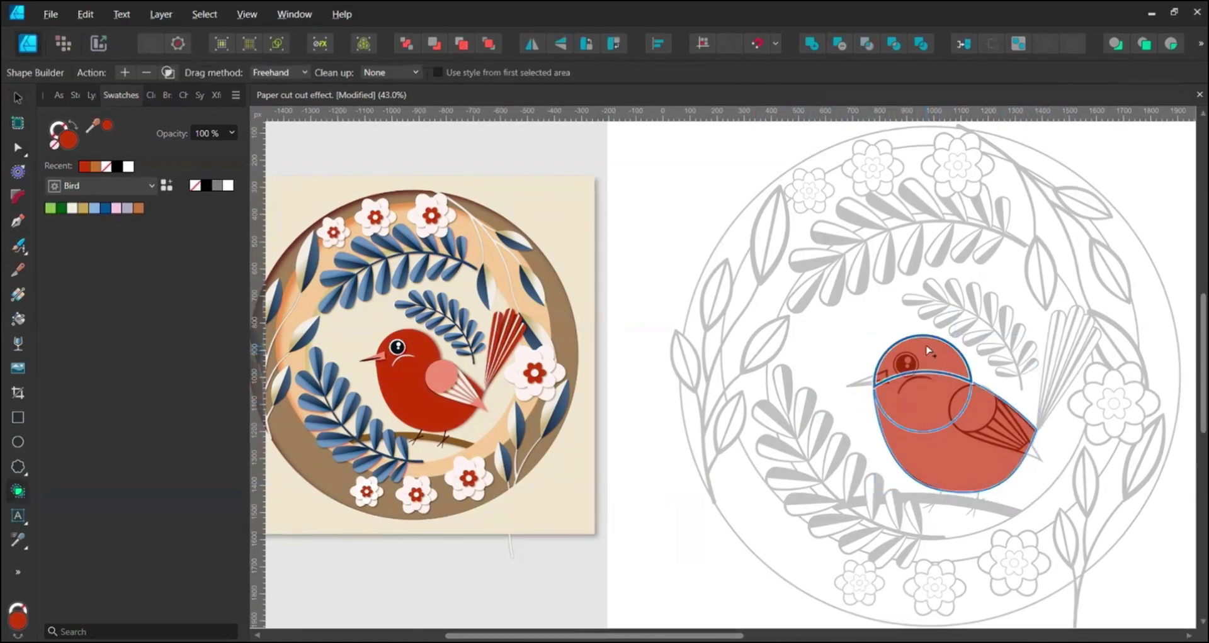
pyautogui.moveTo(928, 350)
pyautogui.mouseDown()
pyautogui.moveTo(911, 375)
pyautogui.moveTo(948, 466)
pyautogui.moveTo(973, 467)
pyautogui.mouseUp()
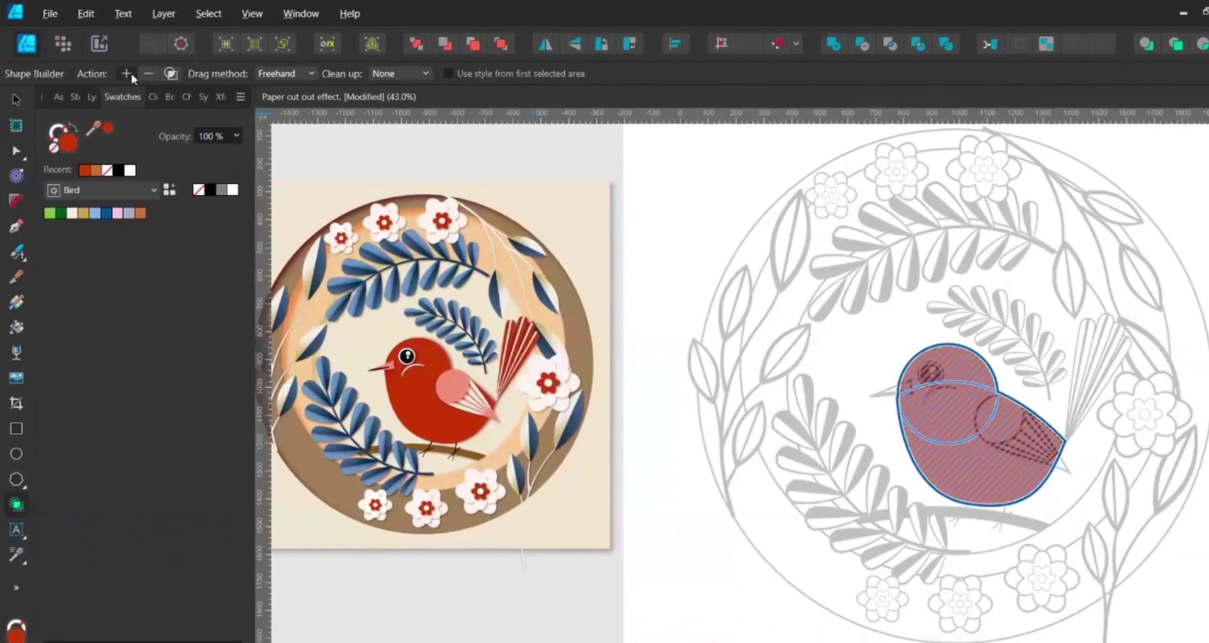
pyautogui.click(130, 74)
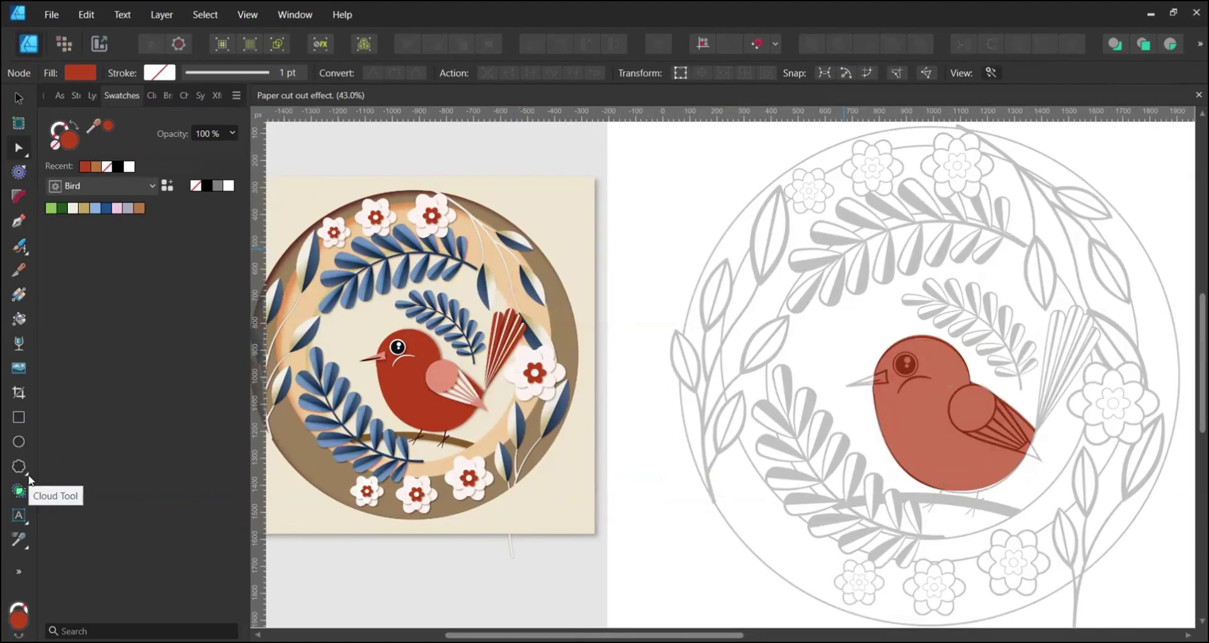
# Step: Draw a teardrop with the Tear tool over the bird's wing and fill it with a sampled off-white
pyautogui.click(25, 472)
pyautogui.click(100, 430)
pyautogui.moveTo(836, 233); pyautogui.dragTo(872, 345)
pyautogui.moveTo(838, 222); pyautogui.dragTo(1002, 341)
pyautogui.moveTo(853, 293)
pyautogui.mouseDown()
pyautogui.moveTo(1013, 444)
pyautogui.moveTo(1028, 412)
pyautogui.moveTo(1000, 428)
pyautogui.mouseUp()
pyautogui.click(108, 126)
# Step: Fit the teardrop's rotation and size to the sketched wing and convert it to curves
pyautogui.moveTo(1062, 465); pyautogui.dragTo(1058, 473)
pyautogui.moveTo(982, 442); pyautogui.dragTo(980, 446)
pyautogui.moveTo(1011, 406); pyautogui.dragTo(1012, 404)
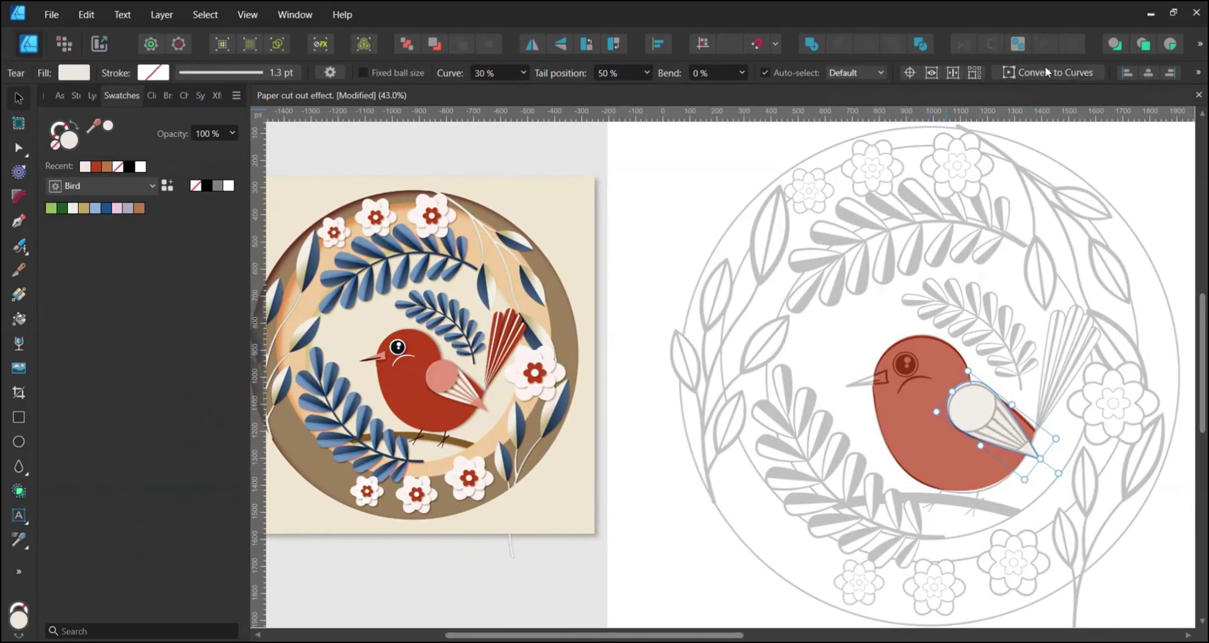
pyautogui.click(1032, 80)
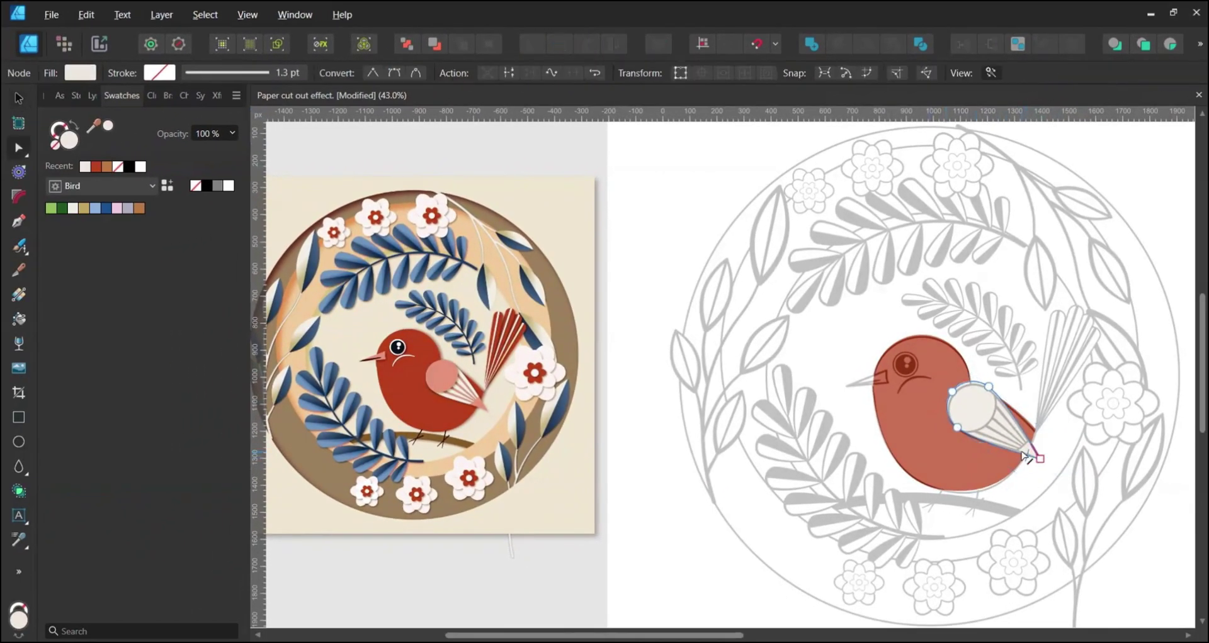
pyautogui.scroll(5, 1038, 476)
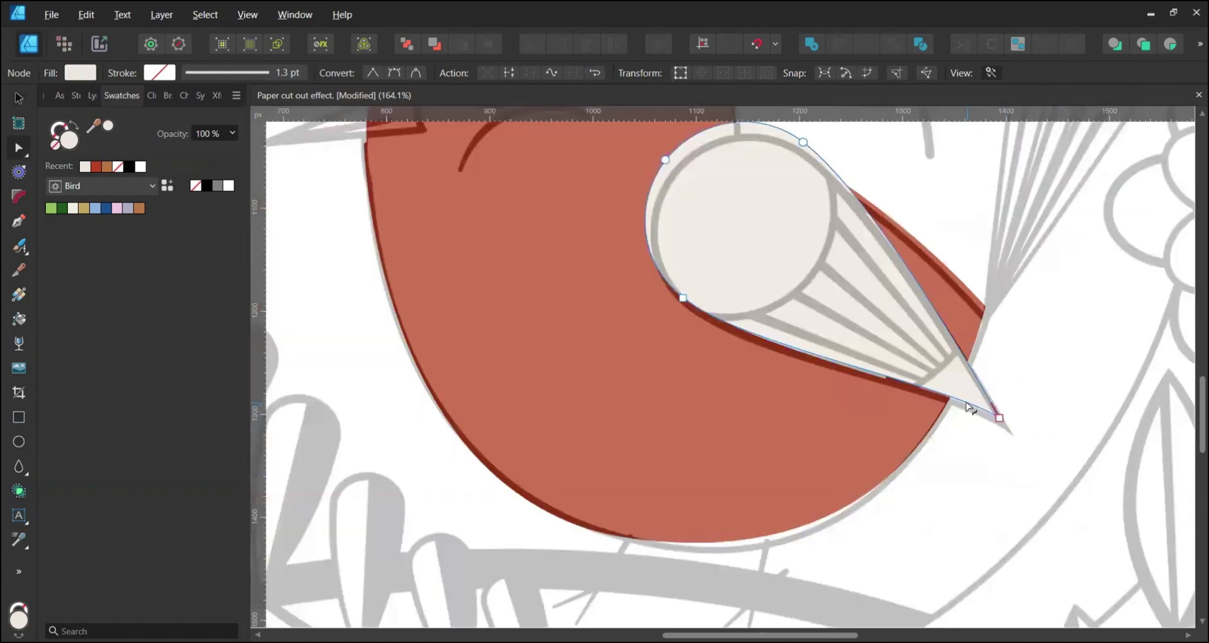
pyautogui.scroll(-5, 998, 421)
# Step: Add a circle in the reference's pink over the wing's rounded end and trim it to the wing with the Shape Builder
pyautogui.press('m')
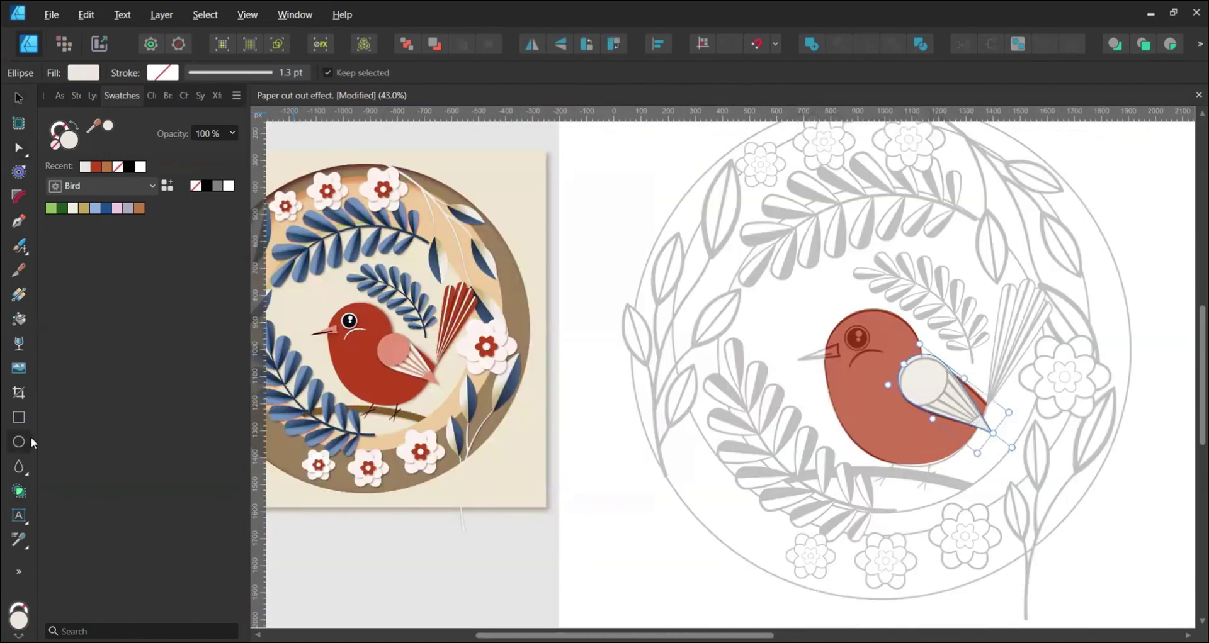
pyautogui.moveTo(917, 296); pyautogui.dragTo(891, 351)
pyautogui.press('v')
pyautogui.click(107, 125)
pyautogui.moveTo(934, 393); pyautogui.dragTo(934, 392)
pyautogui.keyDown('shift'); pyautogui.click(960, 406); pyautogui.keyUp('shift')
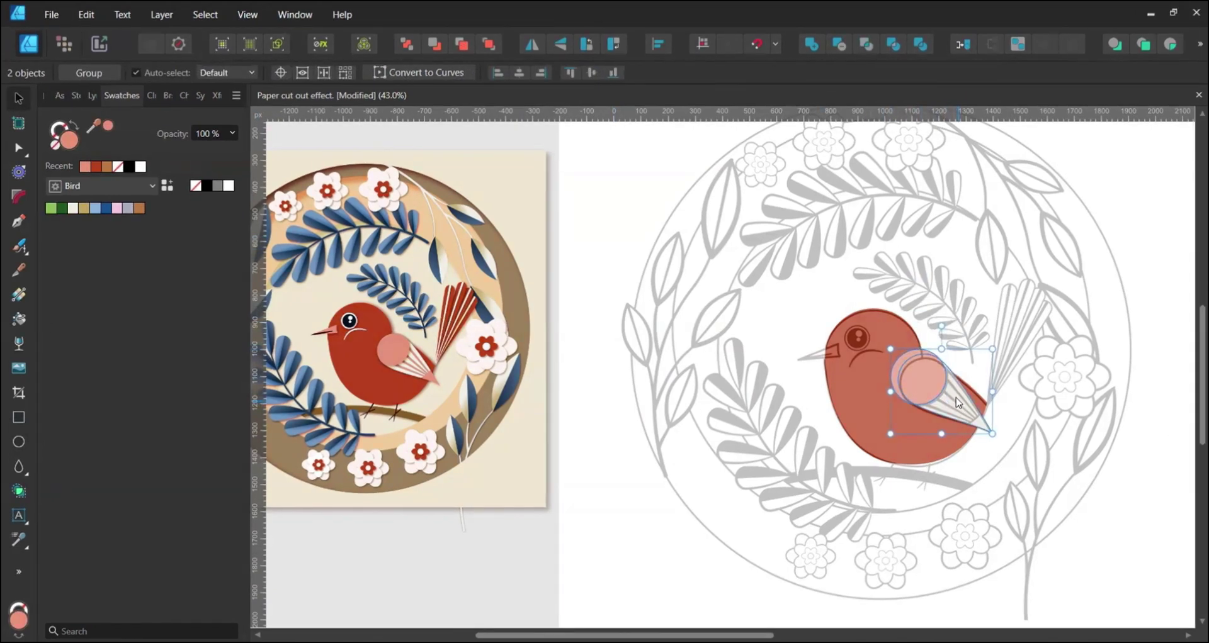
pyautogui.hotkey('shift', 'b')
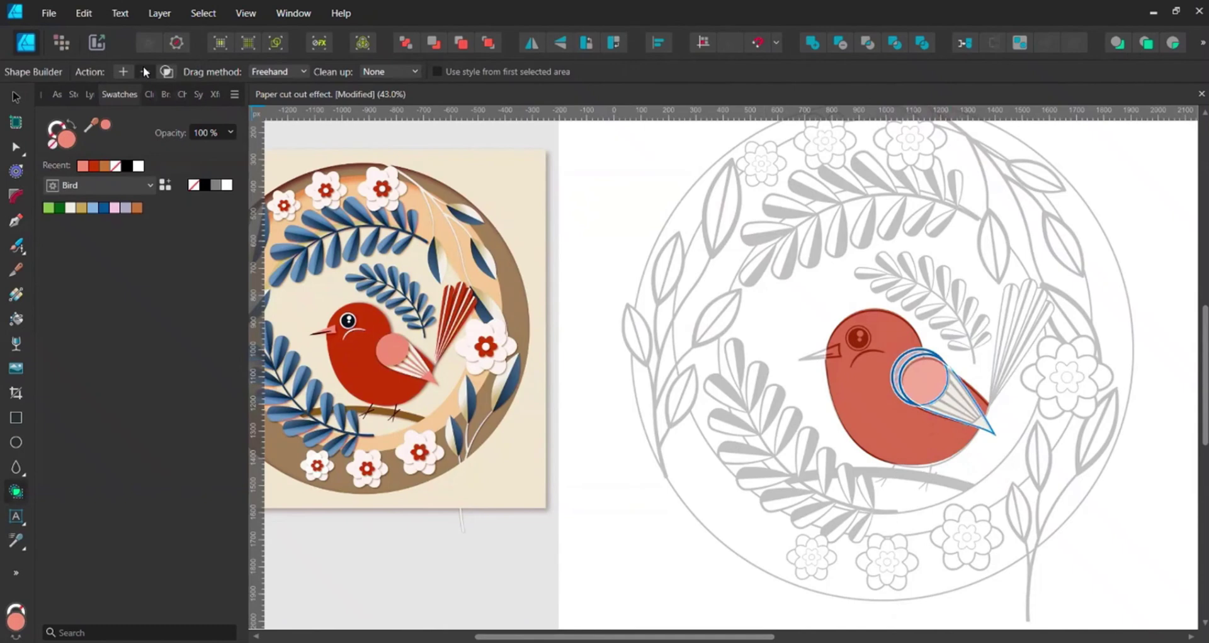
# Step: Draw a closed pink shape over the wing's pointed tip with the Pen tool and trim it to the wing outline
pyautogui.press('p')
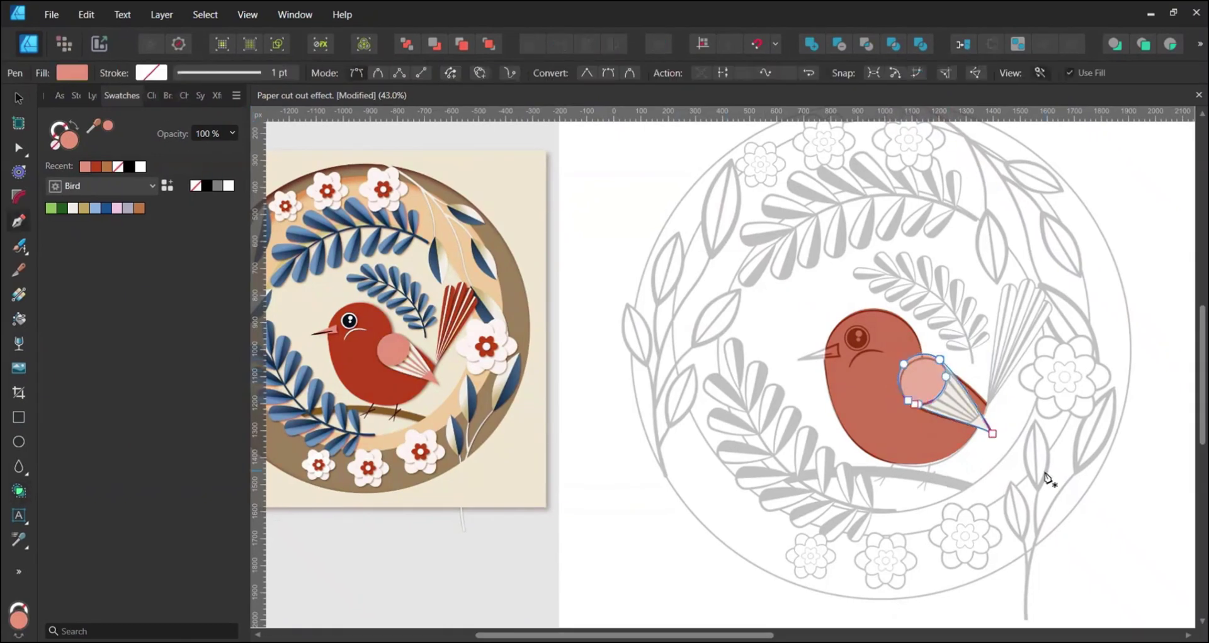
pyautogui.click(990, 407)
pyautogui.moveTo(1001, 442); pyautogui.dragTo(995, 454)
pyautogui.click(961, 431)
pyautogui.press('v')
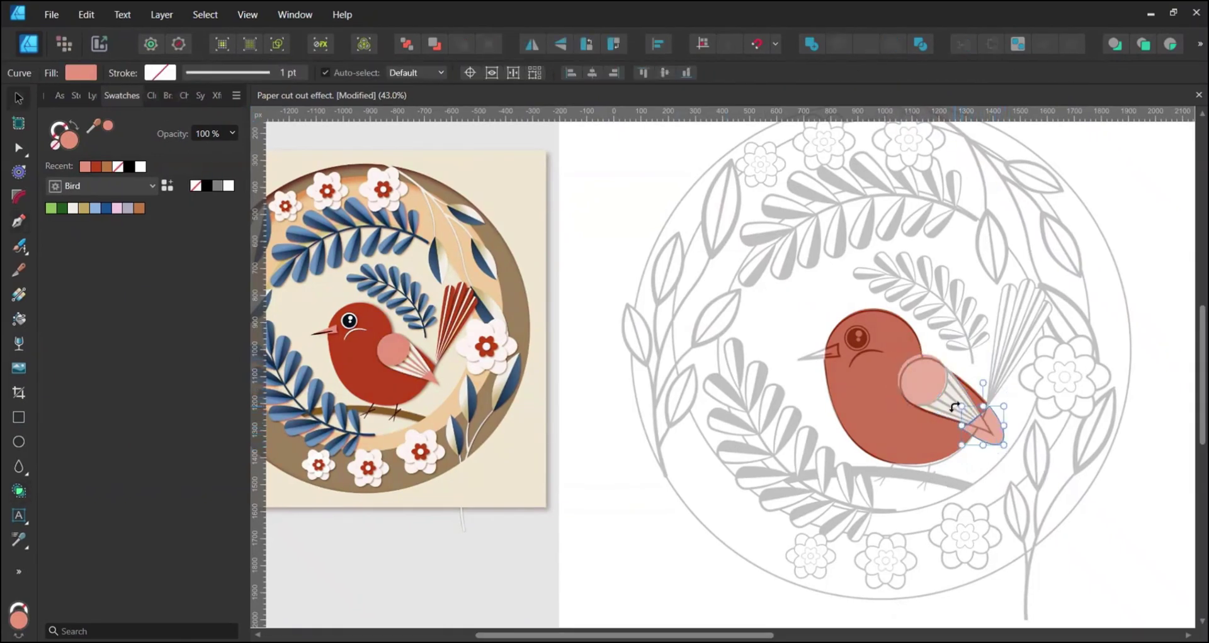
pyautogui.keyDown('shift'); pyautogui.click(940, 413); pyautogui.keyUp('shift')
pyautogui.press('x')
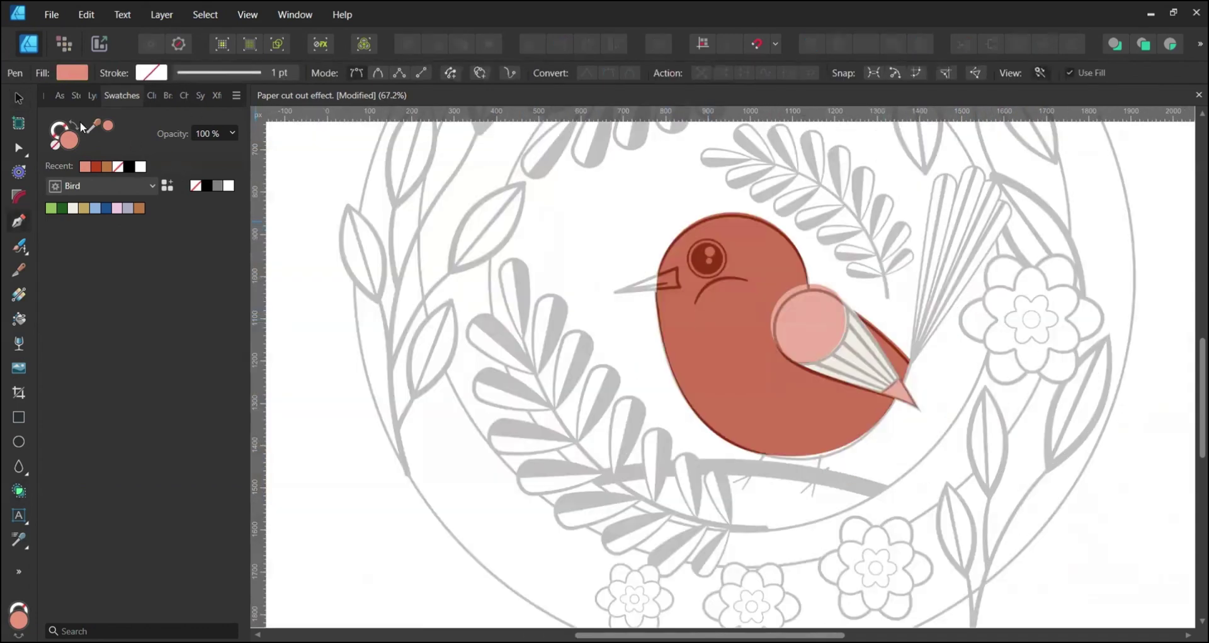
# Step: Draw four straight pink lines along the wing's sketched stripes with the Pen tool in line mode, using stroke without fill
pyautogui.click(77, 124)
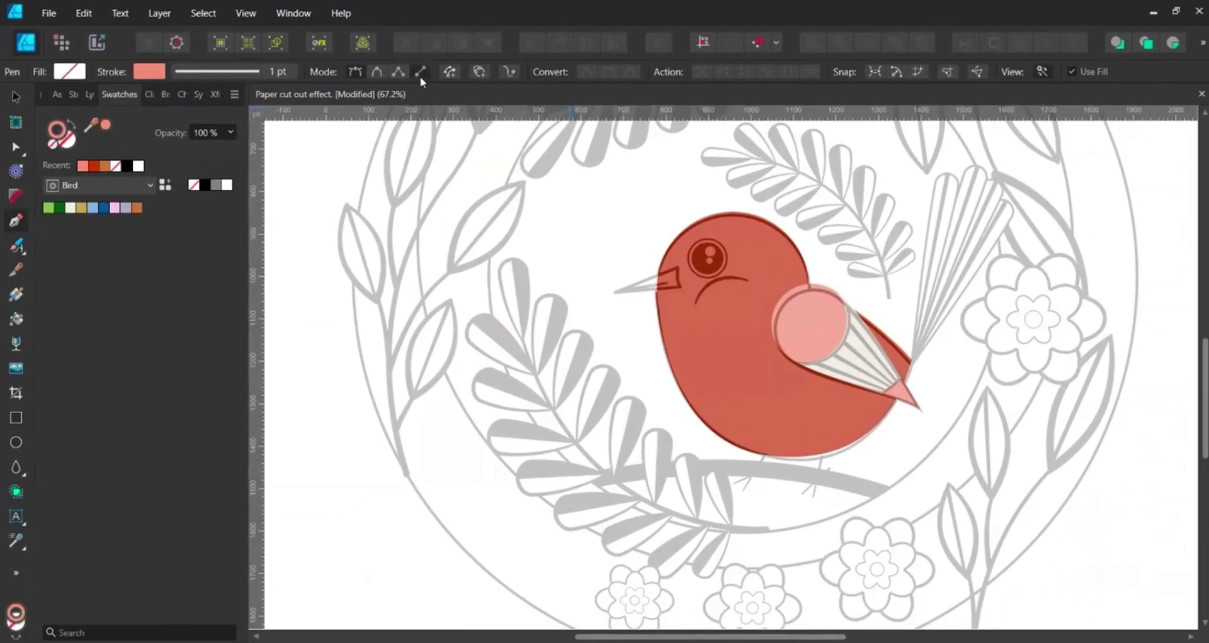
pyautogui.scroll(3, 929, 416)
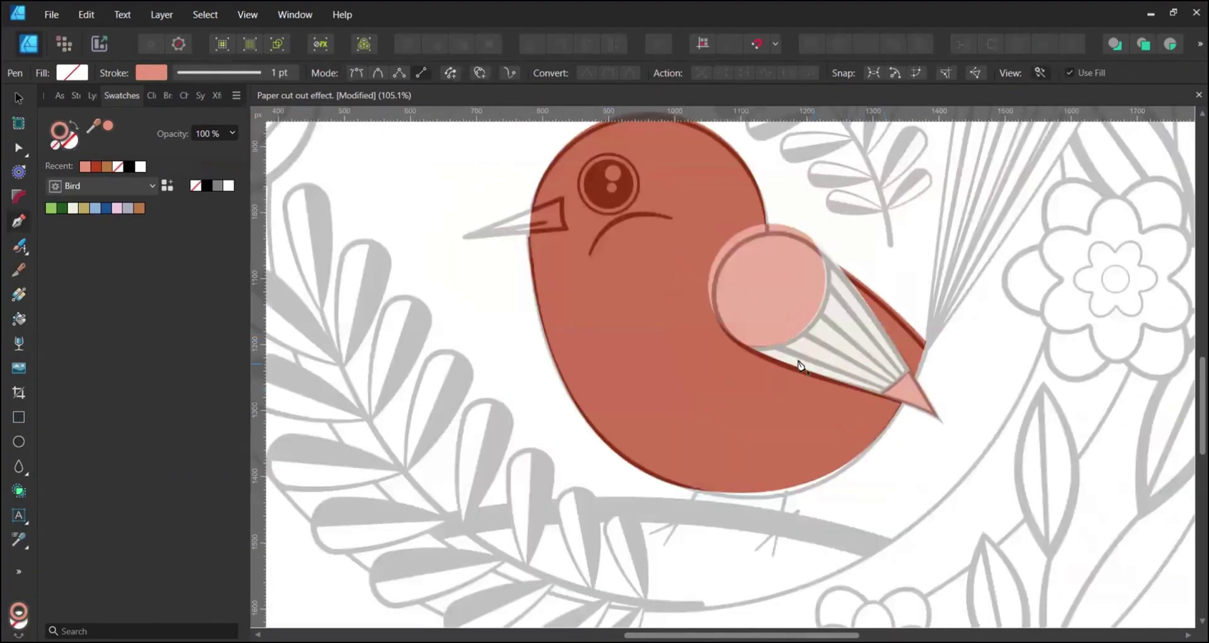
pyautogui.click(895, 394)
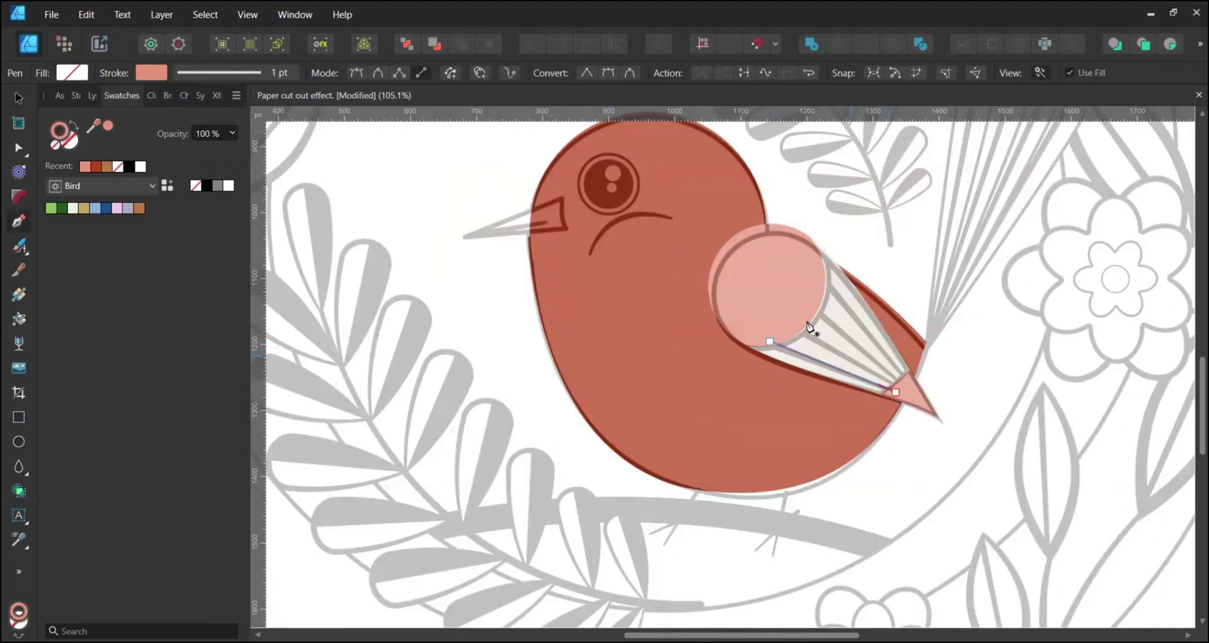
pyautogui.click(898, 385)
pyautogui.click(810, 302)
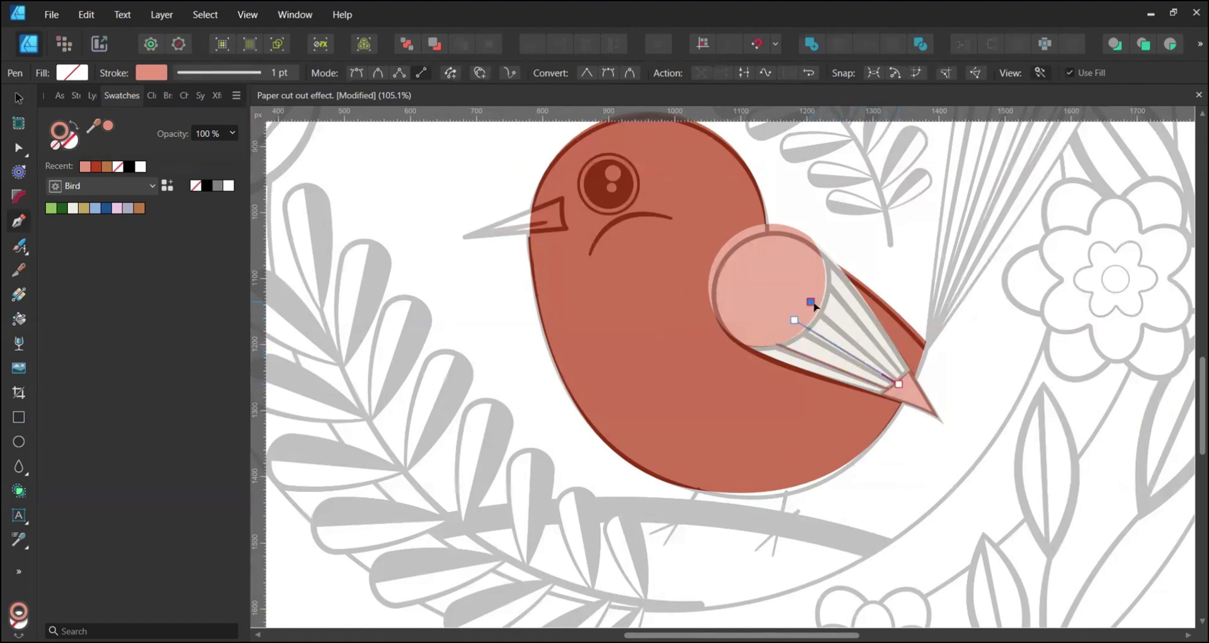
pyautogui.click(903, 388)
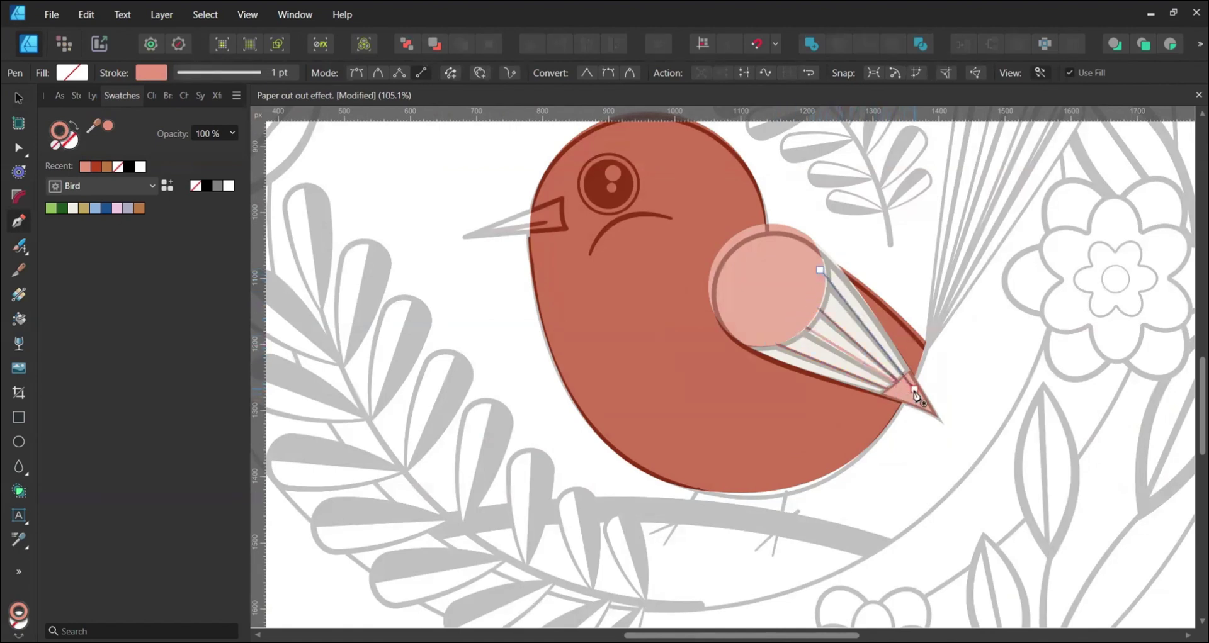
# Step: Set the four wing lines' stroke width to 3 pt and taper their pressure profile toward the end
pyautogui.press('v')
pyautogui.press('F7')
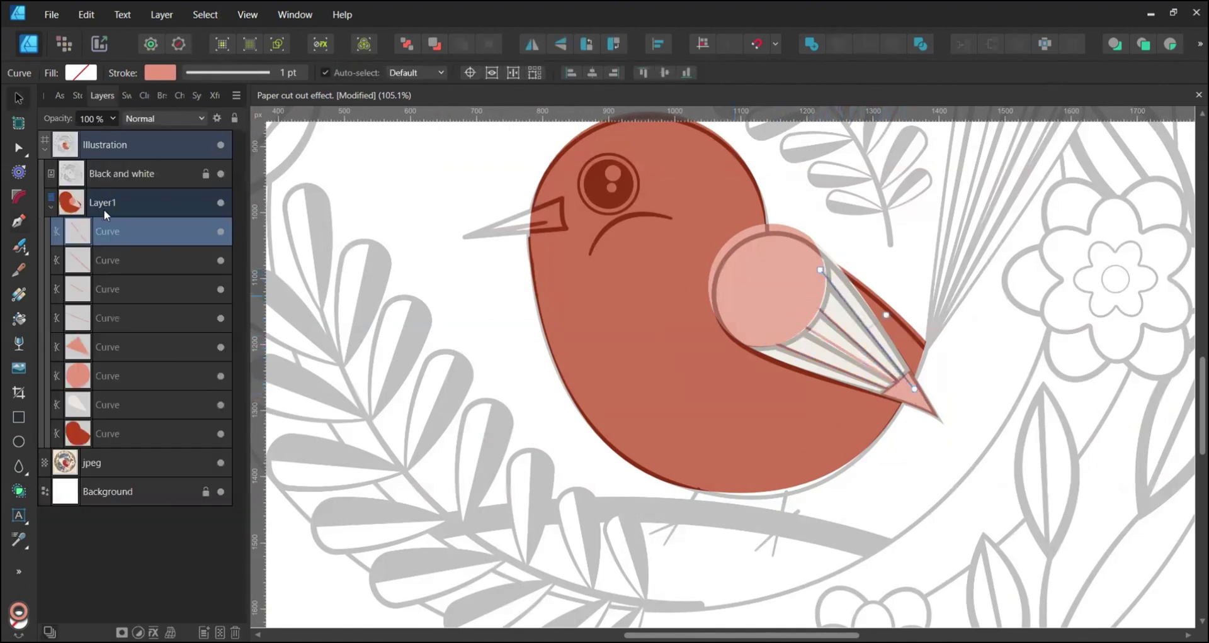
pyautogui.keyDown('shift'); pyautogui.click(105, 317); pyautogui.keyUp('shift')
pyautogui.press('m')
pyautogui.click(253, 71)
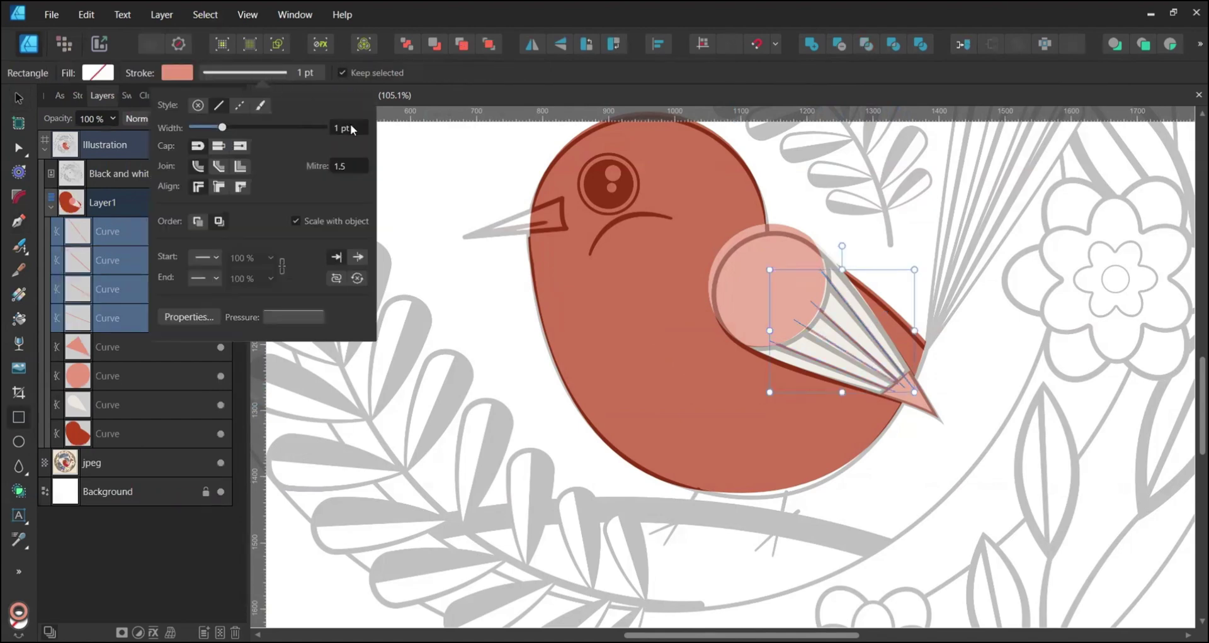
pyautogui.scroll(2, 350, 125)
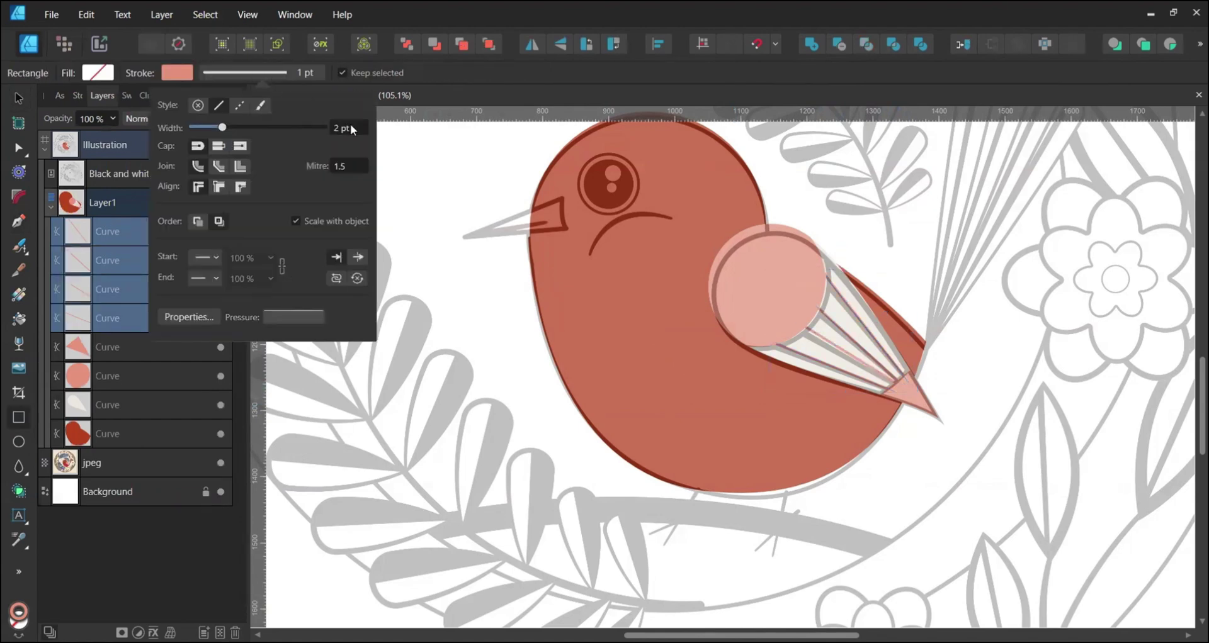
pyautogui.click(296, 316)
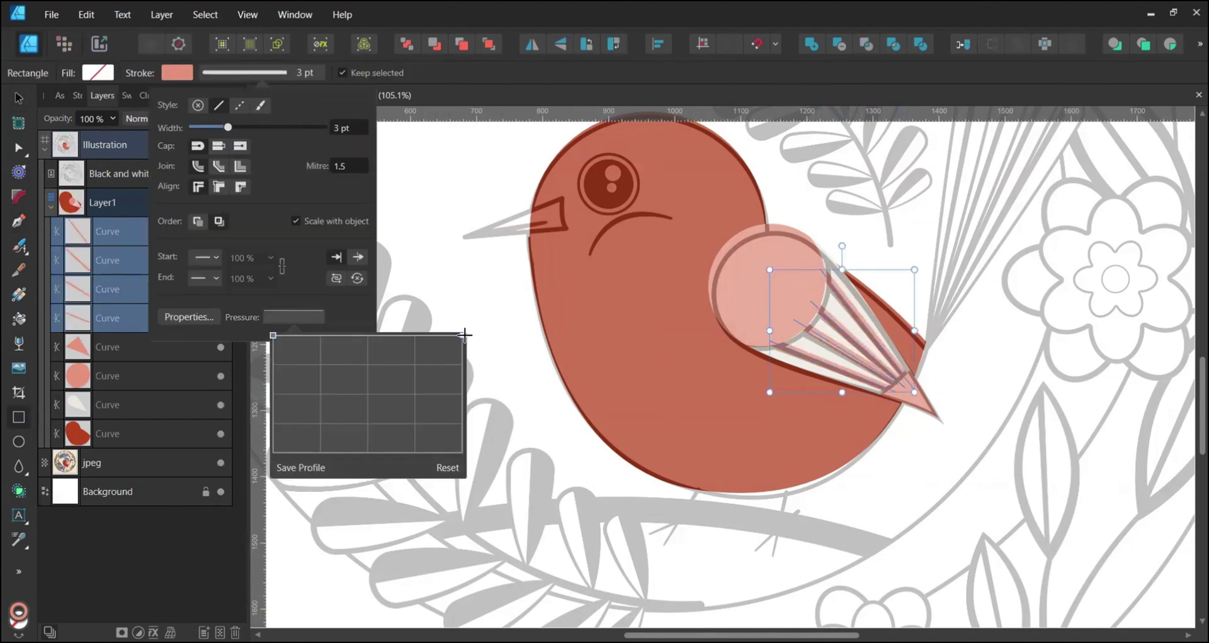
pyautogui.moveTo(465, 335)
pyautogui.mouseDown()
pyautogui.moveTo(463, 381)
pyautogui.moveTo(493, 458)
pyautogui.moveTo(463, 425)
pyautogui.mouseUp()
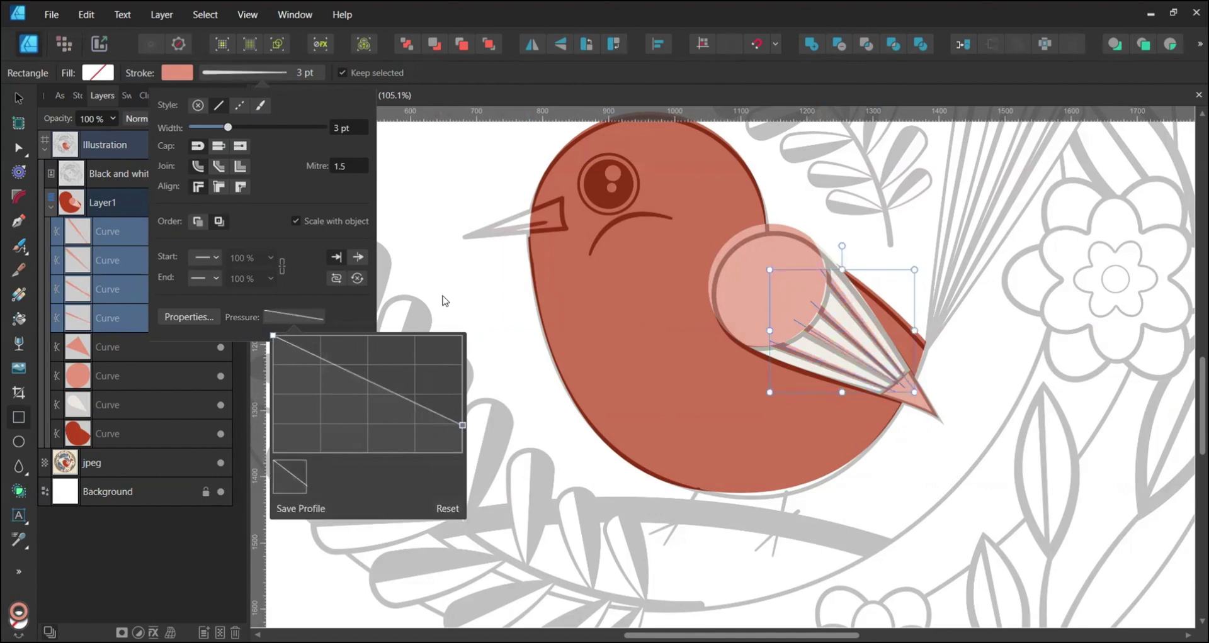
# Step: Group the four wing lines and clip the group inside the off-white wing shape
pyautogui.press('v')
pyautogui.hotkey('ctrl', 'g')
pyautogui.moveTo(91, 241); pyautogui.dragTo(116, 319)
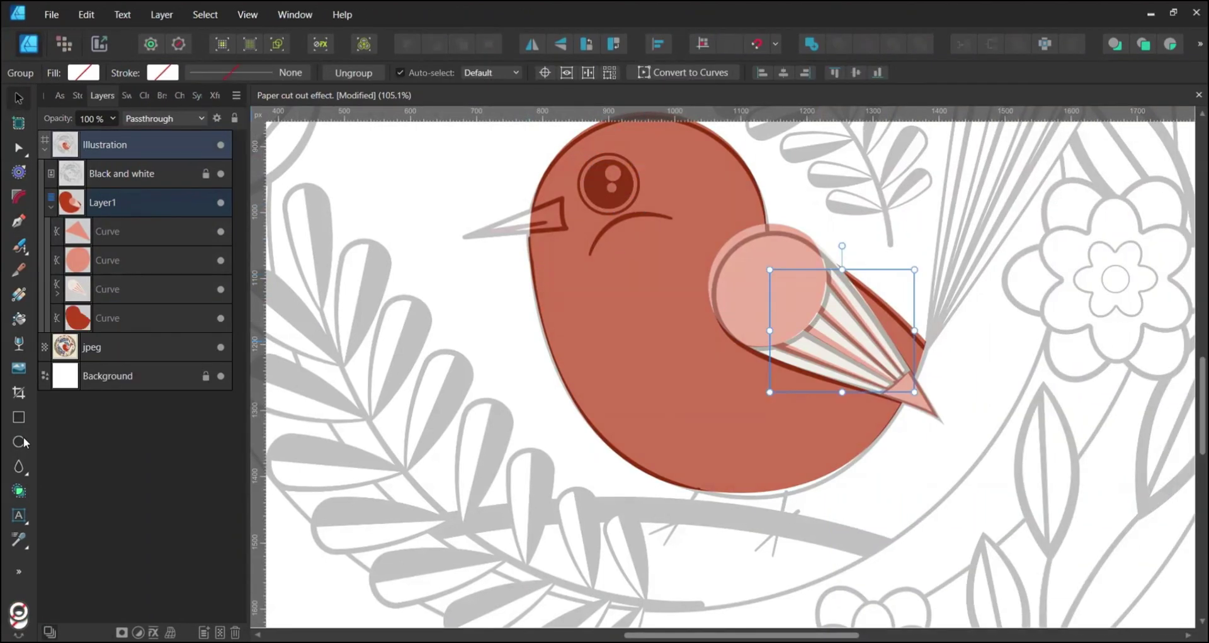
# Step: Draw a circle over the bird's eye and fill it with off-white sampled from the wing, without a stroke
pyautogui.press('e')
pyautogui.moveTo(647, 205); pyautogui.dragTo(647, 205)
pyautogui.press('v')
pyautogui.click(127, 96)
pyautogui.hotkey('shift', 'x')
pyautogui.moveTo(101, 127); pyautogui.dragTo(845, 342)
pyautogui.click(110, 128)
# Step: Move the eye circle to the top of Layer1's stacking order
pyautogui.click(97, 95)
pyautogui.moveTo(94, 318); pyautogui.dragTo(95, 220)
pyautogui.click(57, 322)
# Step: Duplicate the eye circle as a smaller pupil circle and fill it with near-black sampled from the reference bird's eye
pyautogui.moveTo(620, 182); pyautogui.dragTo(637, 158)
pyautogui.hotkey('ctrl', 'j')
pyautogui.scroll(-2, 571, 335)
pyautogui.scroll(-4, 571, 334)
pyautogui.moveTo(571, 334); pyautogui.dragTo(712, 335)
pyautogui.click(127, 95)
pyautogui.moveTo(95, 126); pyautogui.dragTo(396, 283)
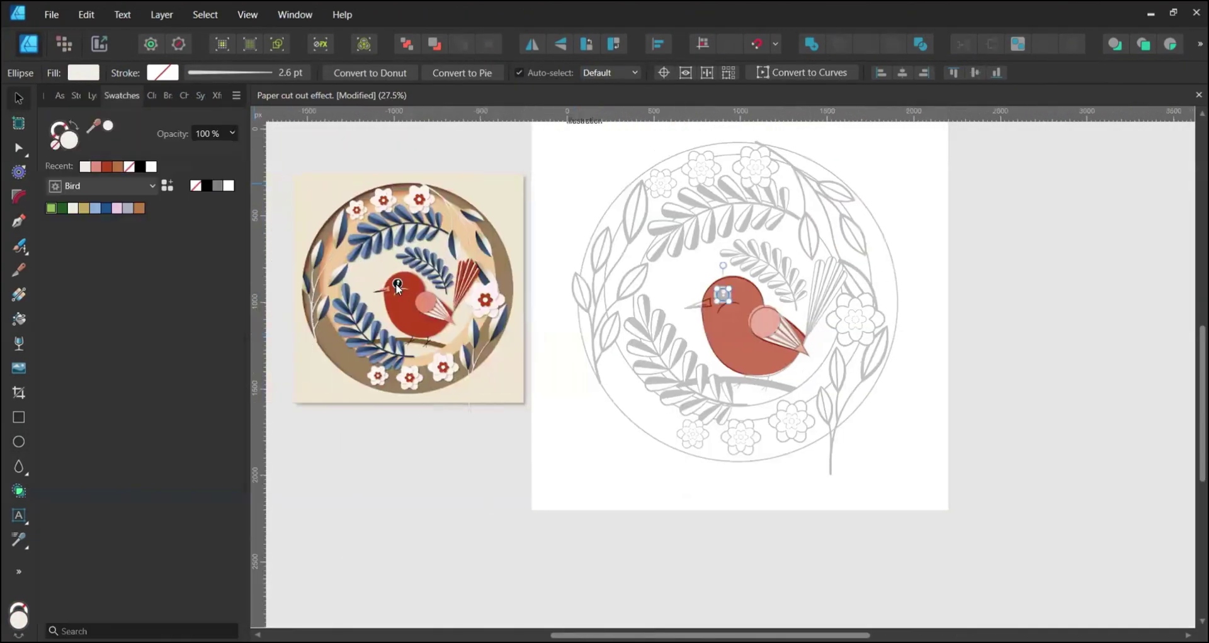
pyautogui.click(108, 125)
# Step: Align the pupil and the off-white eye circle on their horizontal and vertical centres
pyautogui.scroll(8, 724, 289)
pyautogui.keyDown('shift'); pyautogui.click(730, 285); pyautogui.keyUp('shift')
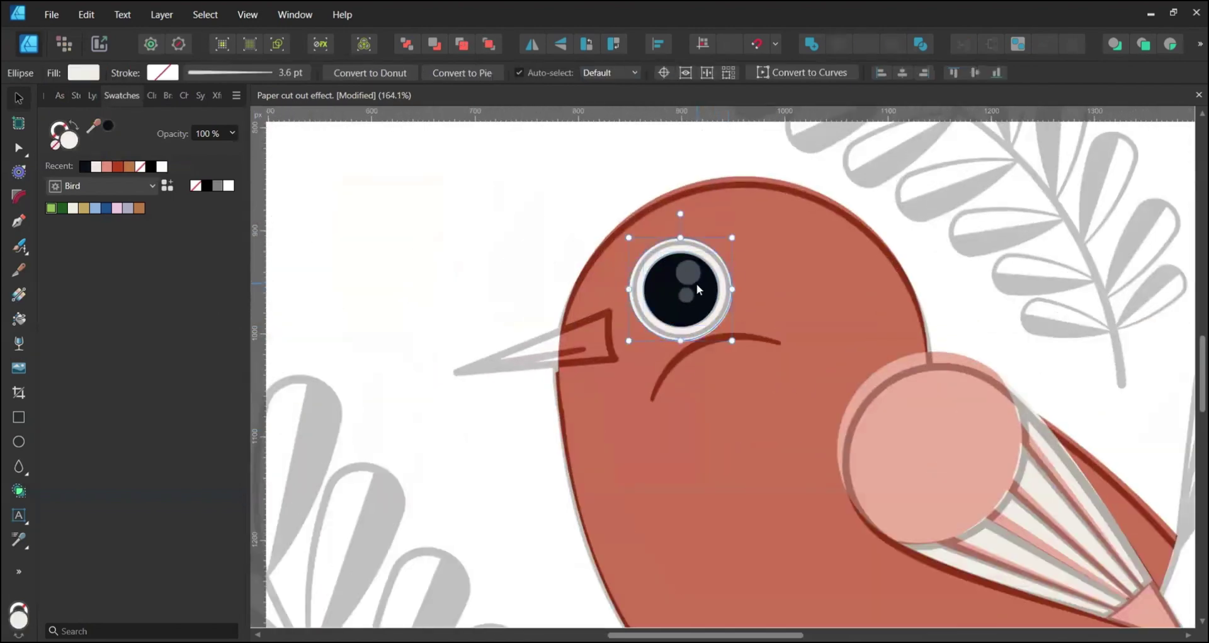
pyautogui.click(657, 44)
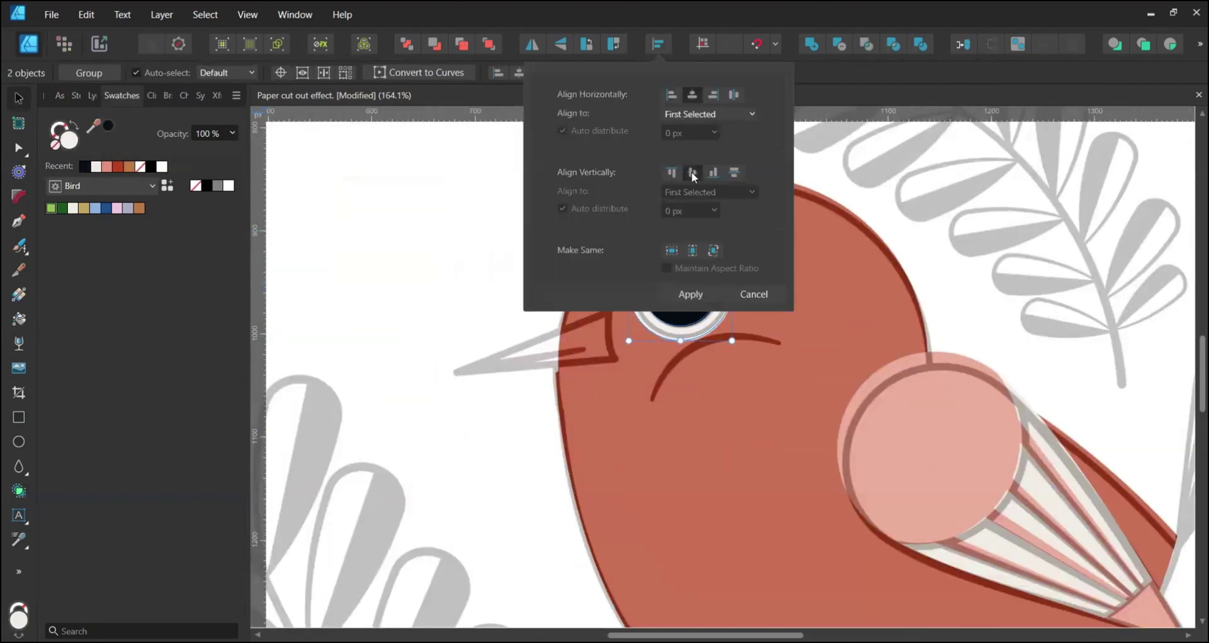
pyautogui.click(688, 299)
# Step: Create a small off-white highlight circle from the pupil and place it in the pupil's upper-right part
pyautogui.click(676, 288)
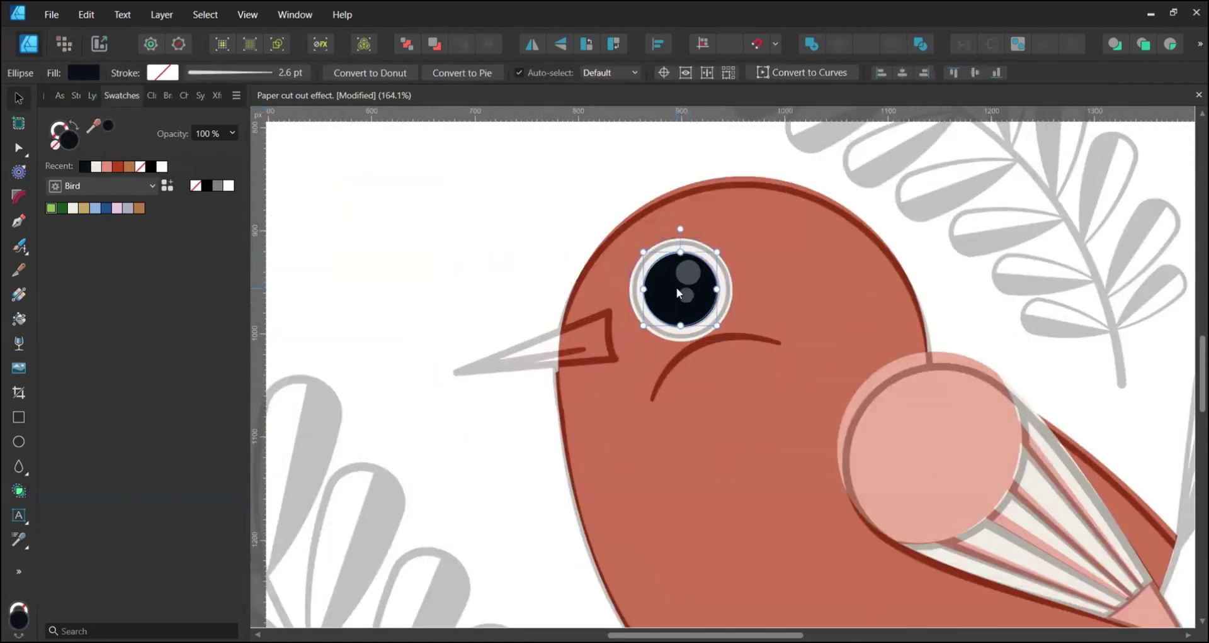
pyautogui.click(97, 168)
pyautogui.moveTo(717, 252); pyautogui.dragTo(692, 277)
pyautogui.moveTo(681, 288); pyautogui.dragTo(701, 259)
# Step: Duplicate the highlight as a smaller circle below the first one and group all the eye circles
pyautogui.hotkey('ctrl', 'd')
pyautogui.click(694, 267)
pyautogui.moveTo(688, 273)
pyautogui.mouseDown()
pyautogui.moveTo(683, 292)
pyautogui.moveTo(691, 285)
pyautogui.mouseUp()
pyautogui.moveTo(683, 293); pyautogui.dragTo(686, 297)
pyautogui.keyDown('shift'); pyautogui.click(690, 273); pyautogui.keyUp('shift')
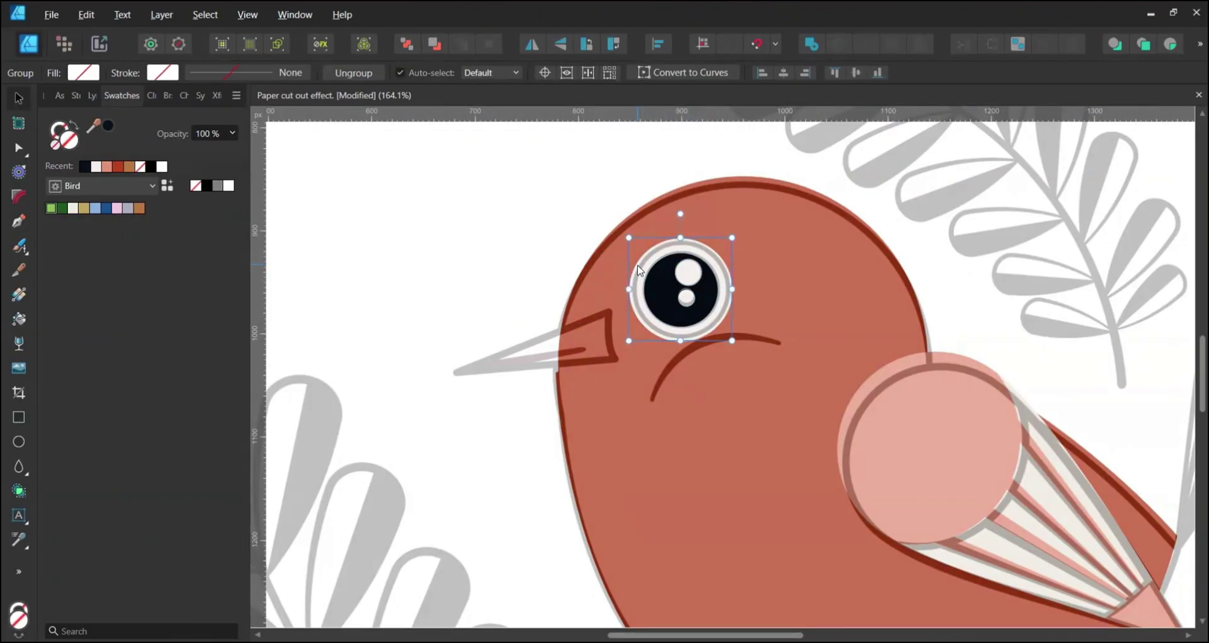
# Step: Trace the beak with the Pen tool as a closed three-point shape with a curved back edge and fill it salmon pink
pyautogui.press('p')
pyautogui.click(455, 372)
pyautogui.click(617, 359)
pyautogui.click(612, 309)
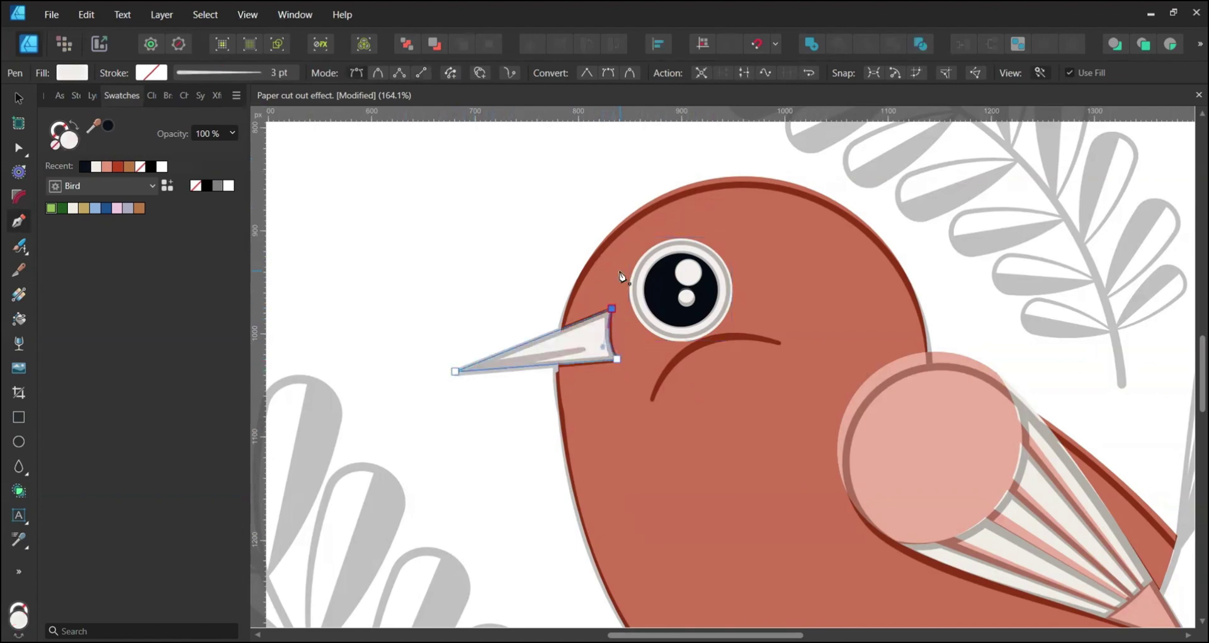
pyautogui.press('v')
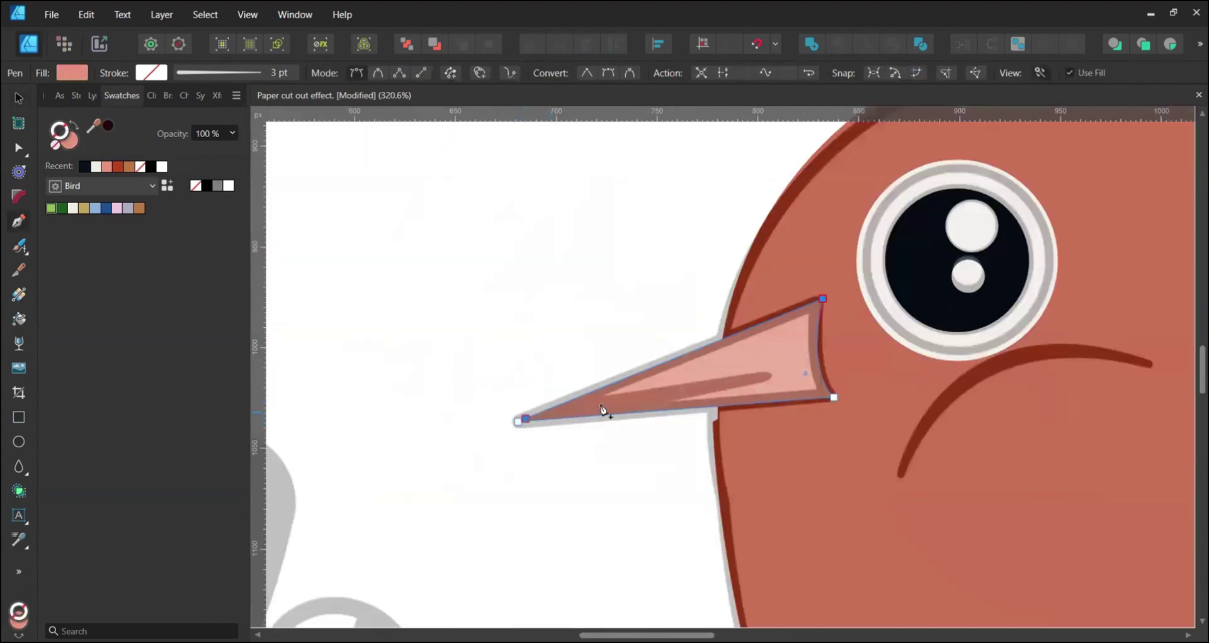
# Step: Draw a straight line from the beak's tip along the mouth opening with a dark maroon stroke and no fill
pyautogui.click(766, 371)
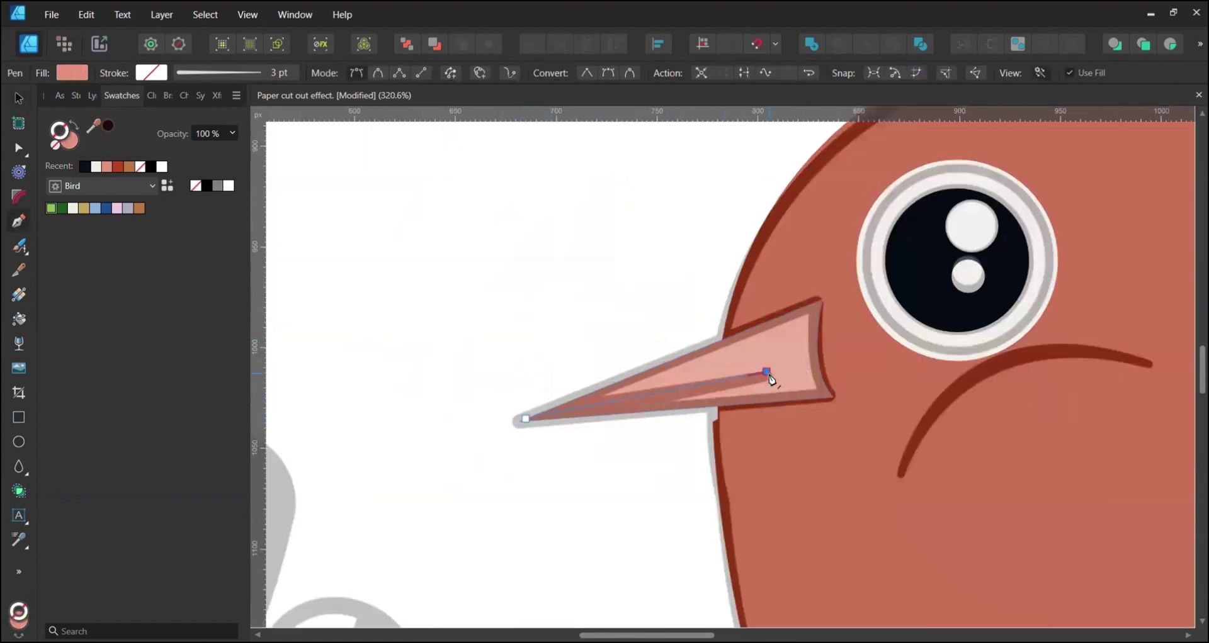
pyautogui.click(75, 126)
pyautogui.click(107, 126)
# Step: Set the beak line's stroke width to 2 pt and clip the line inside the beak shape
pyautogui.press('v')
pyautogui.click(221, 73)
pyautogui.moveTo(214, 127); pyautogui.dragTo(208, 128)
pyautogui.press('a')
pyautogui.click(93, 97)
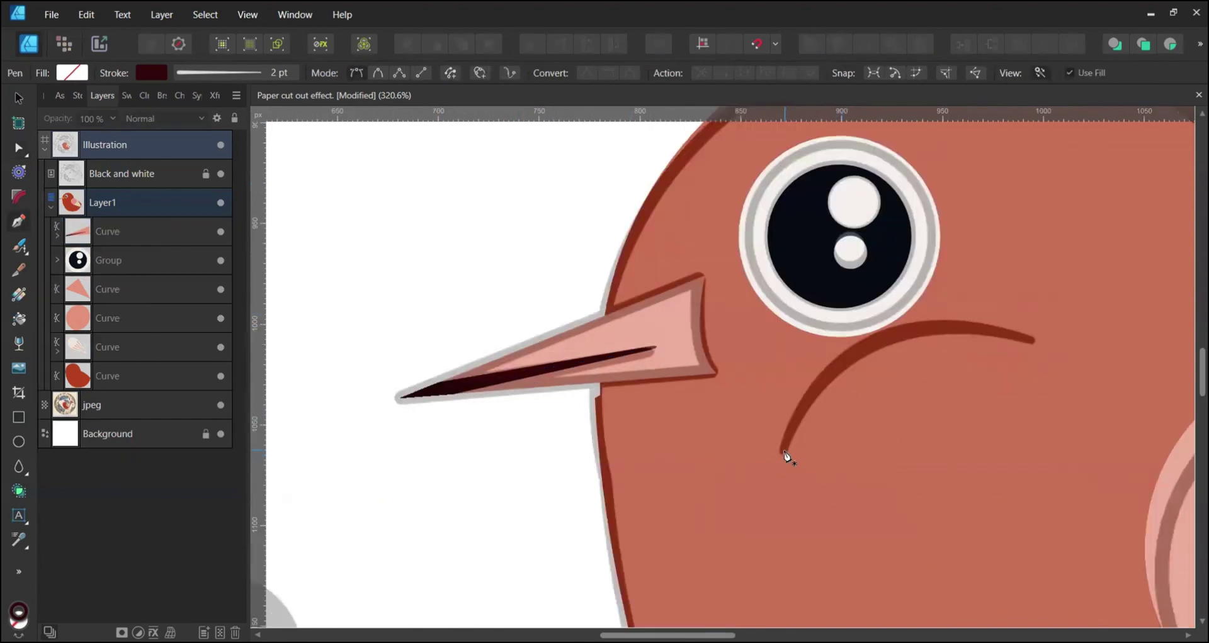
# Step: Draw a curved line along the sketched arc under the eye and bend it to match the sketch
pyautogui.moveTo(1127, 366); pyautogui.dragTo(1127, 368)
pyautogui.press('a')
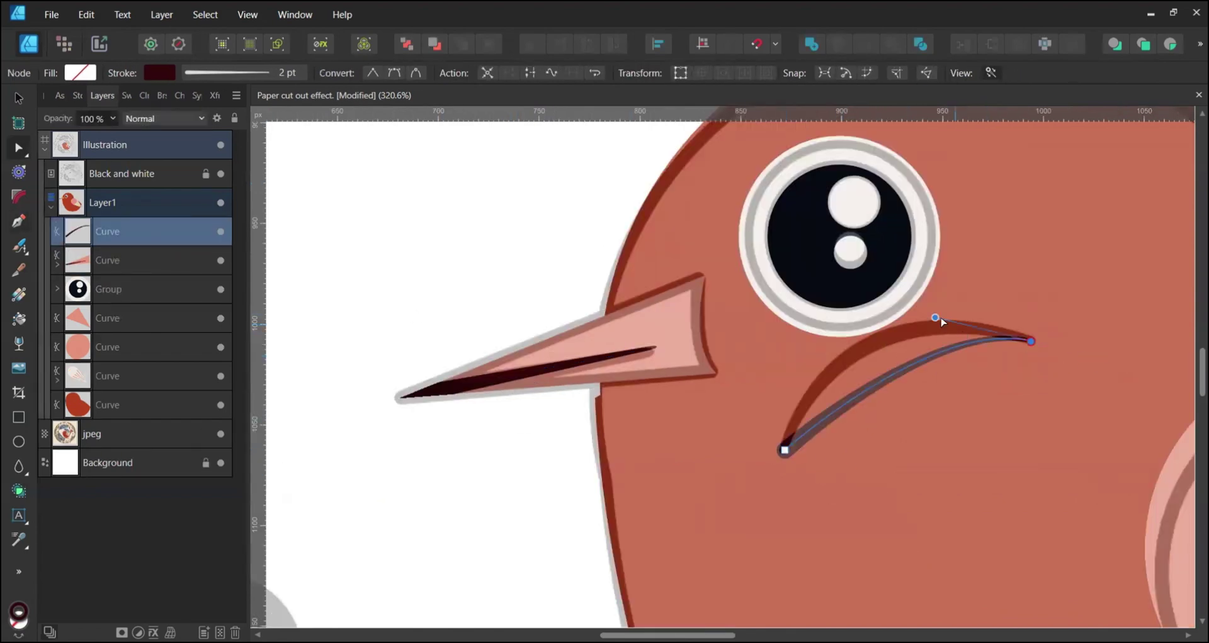
pyautogui.moveTo(935, 318); pyautogui.dragTo(827, 281)
# Step: Reset the cheek line's pressure profile, taper it toward both ends, and recolour the stroke off-white
pyautogui.click(226, 72)
pyautogui.click(271, 315)
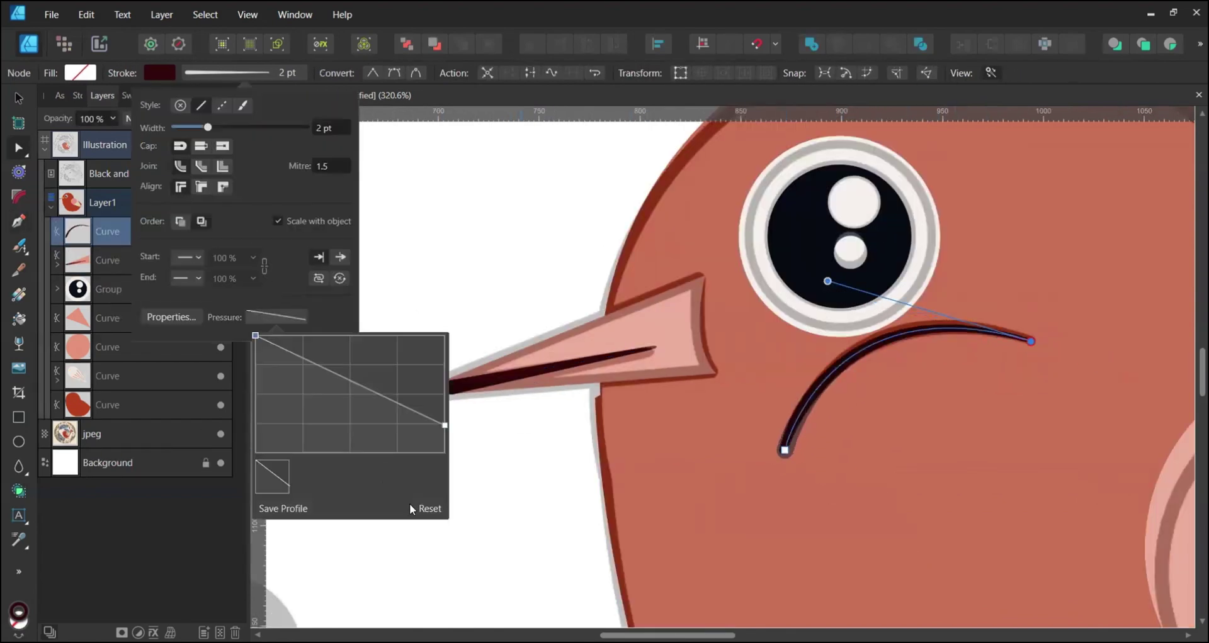
pyautogui.click(428, 510)
pyautogui.click(350, 336)
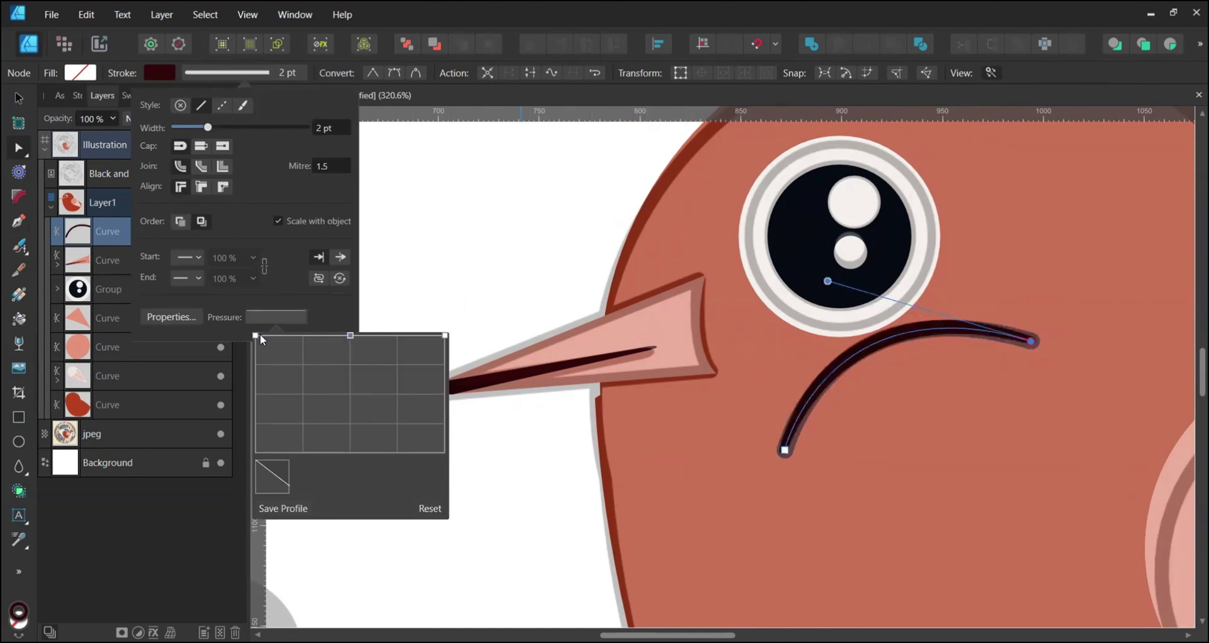
pyautogui.moveTo(256, 336); pyautogui.dragTo(262, 420)
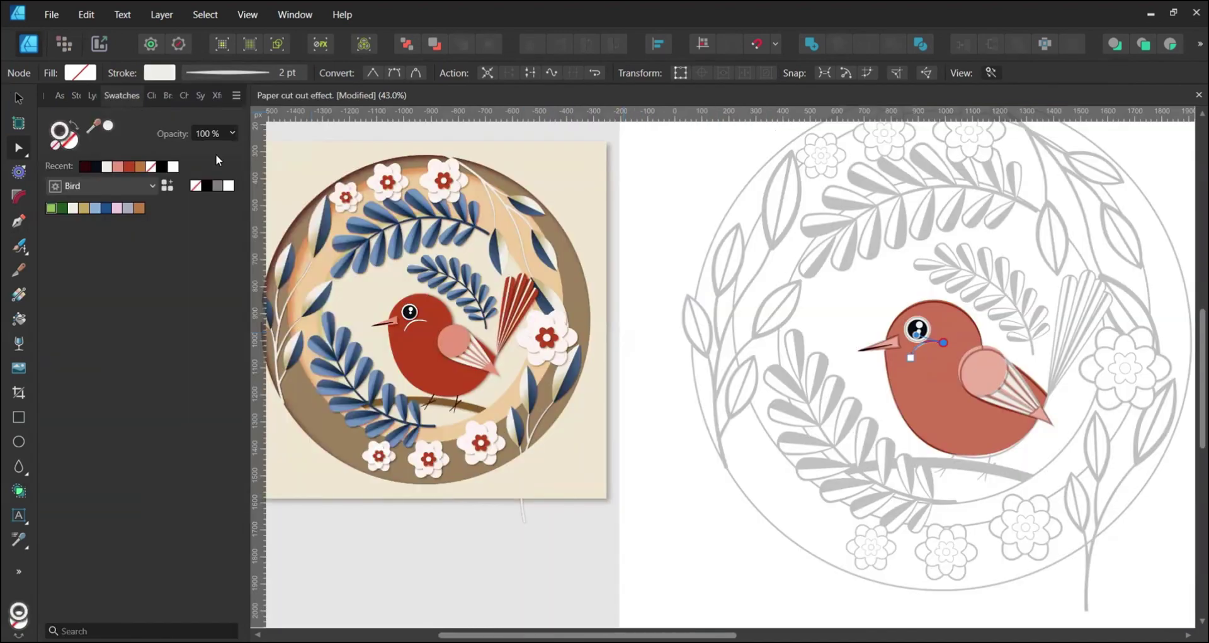
pyautogui.click(566, 139)
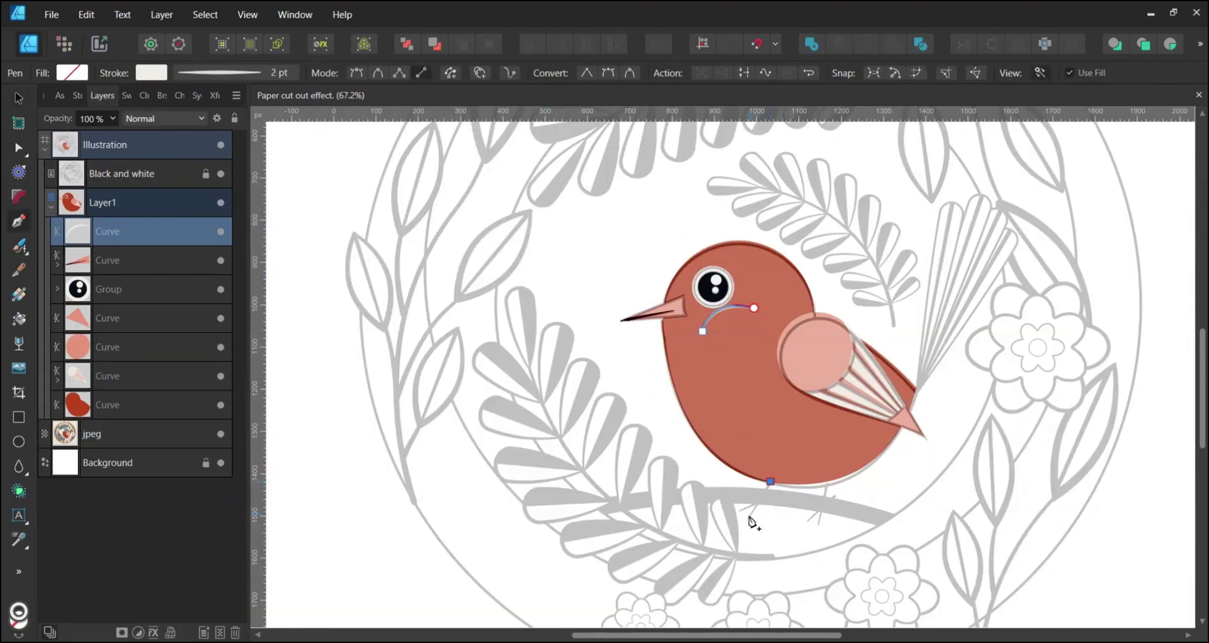
# Step: Draw two crossing straight lines over the sketched foot nearest the bird's beak
pyautogui.moveTo(749, 517); pyautogui.dragTo(769, 482)
pyautogui.click(738, 509)
pyautogui.press('v')
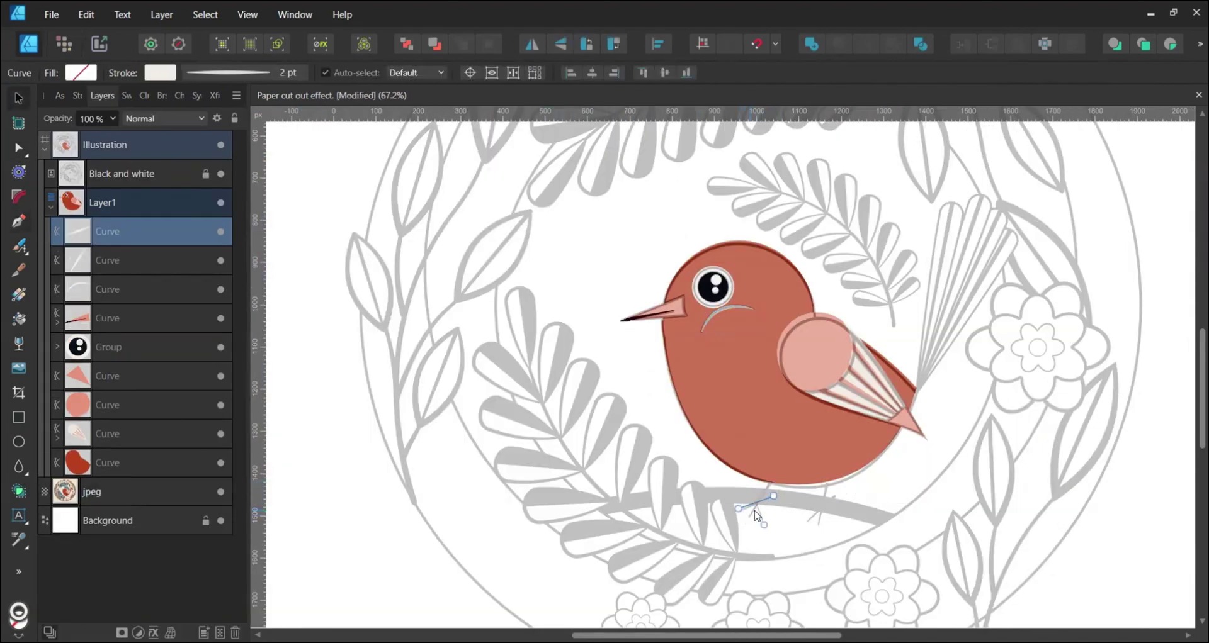
# Step: Give the two foot lines a dark maroon 2 pt stroke tapering toward the end, and group them
pyautogui.keyDown('shift'); pyautogui.click(113, 260); pyautogui.keyUp('shift')
pyautogui.click(122, 95)
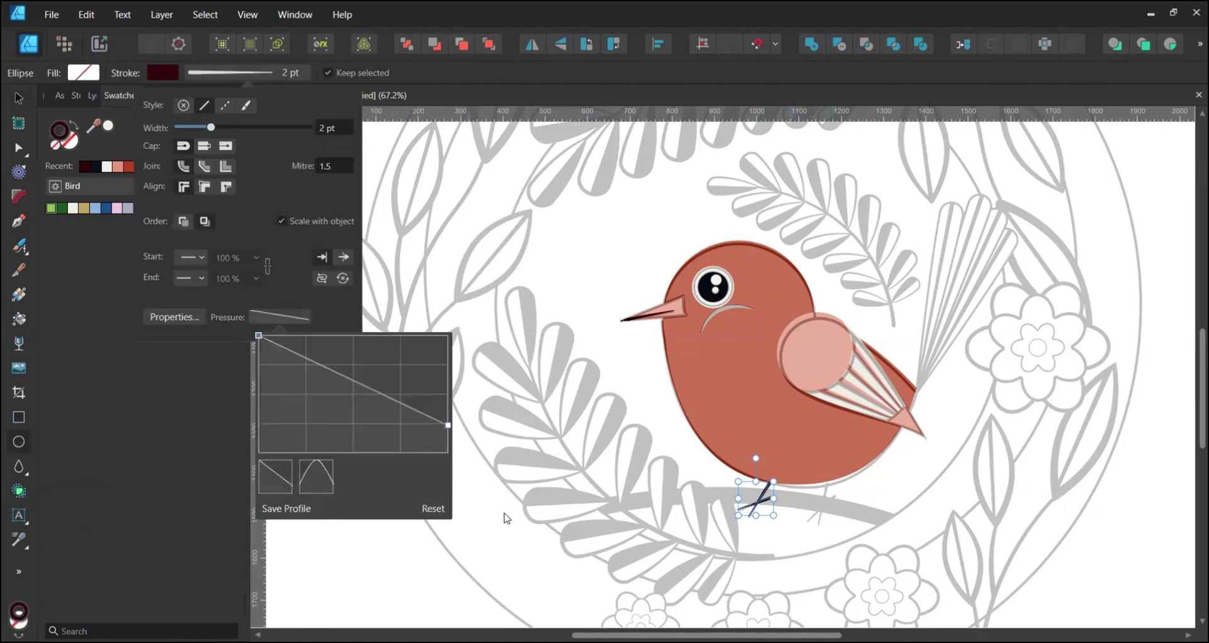
pyautogui.hotkey('ctrl', 'g')
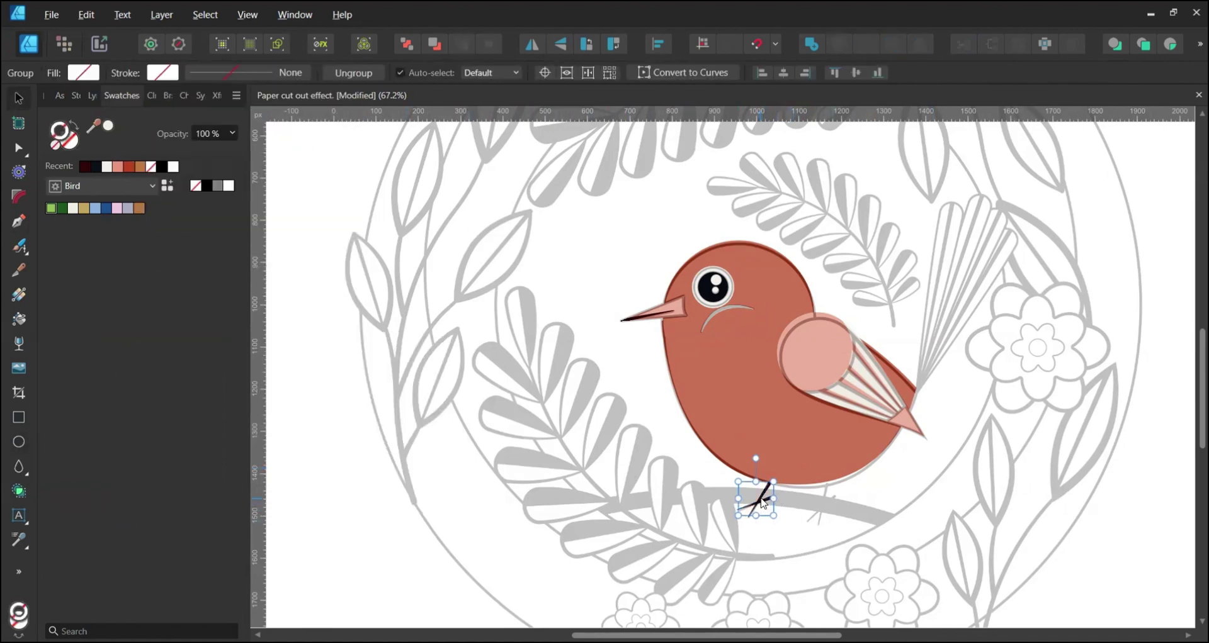
# Step: Place a slightly rotated copy of the foot group on the other sketched foot and set both feet's stroke width to 3 pt
pyautogui.moveTo(762, 504); pyautogui.dragTo(819, 502)
pyautogui.moveTo(800, 461); pyautogui.dragTo(808, 465)
pyautogui.keyDown('shift'); pyautogui.click(763, 504); pyautogui.keyUp('shift')
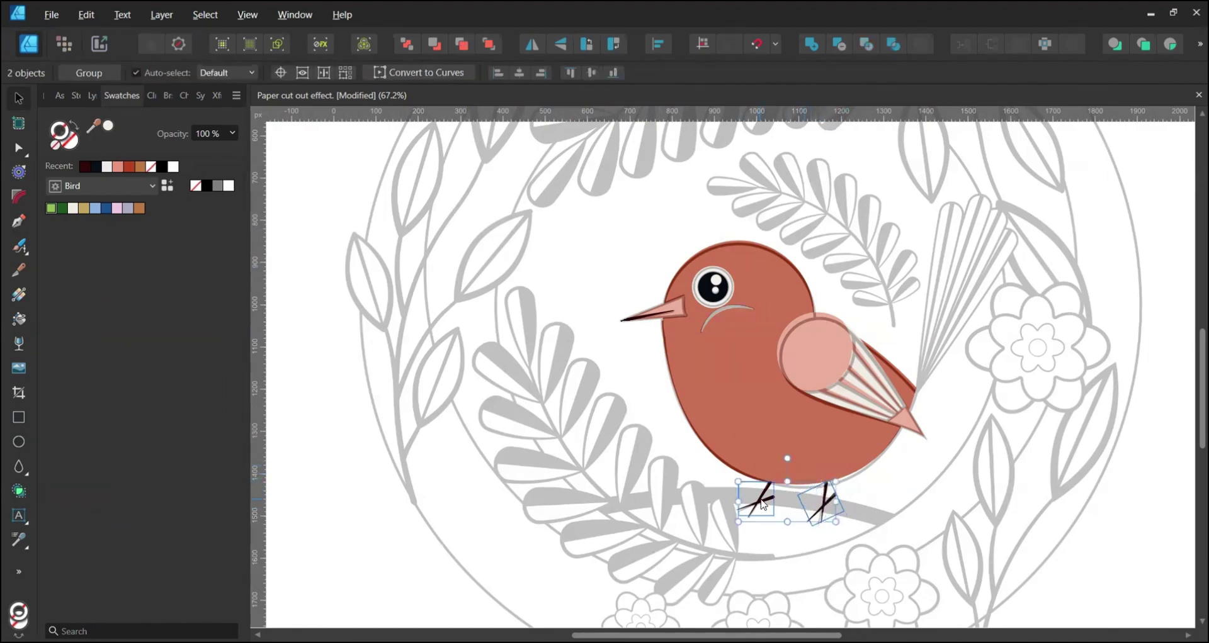
pyautogui.click(18, 417)
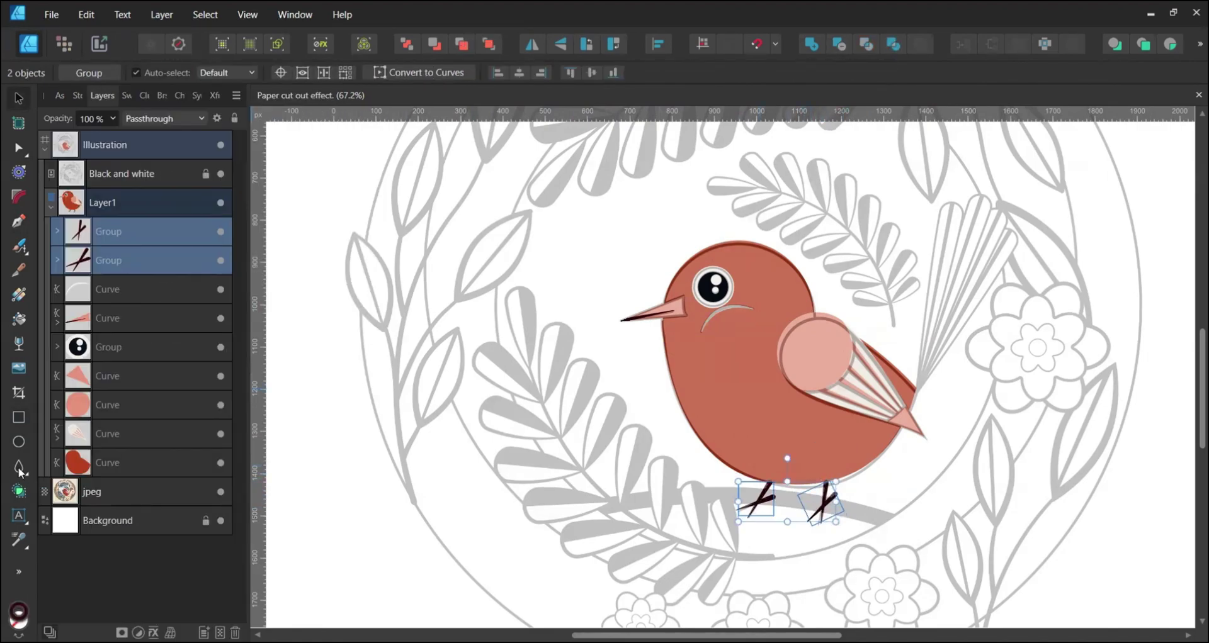
# Step: Draw a narrow tear shape beside the sketched tail with a 3 pt stroke, no fill and a reset pressure profile
pyautogui.click(18, 469)
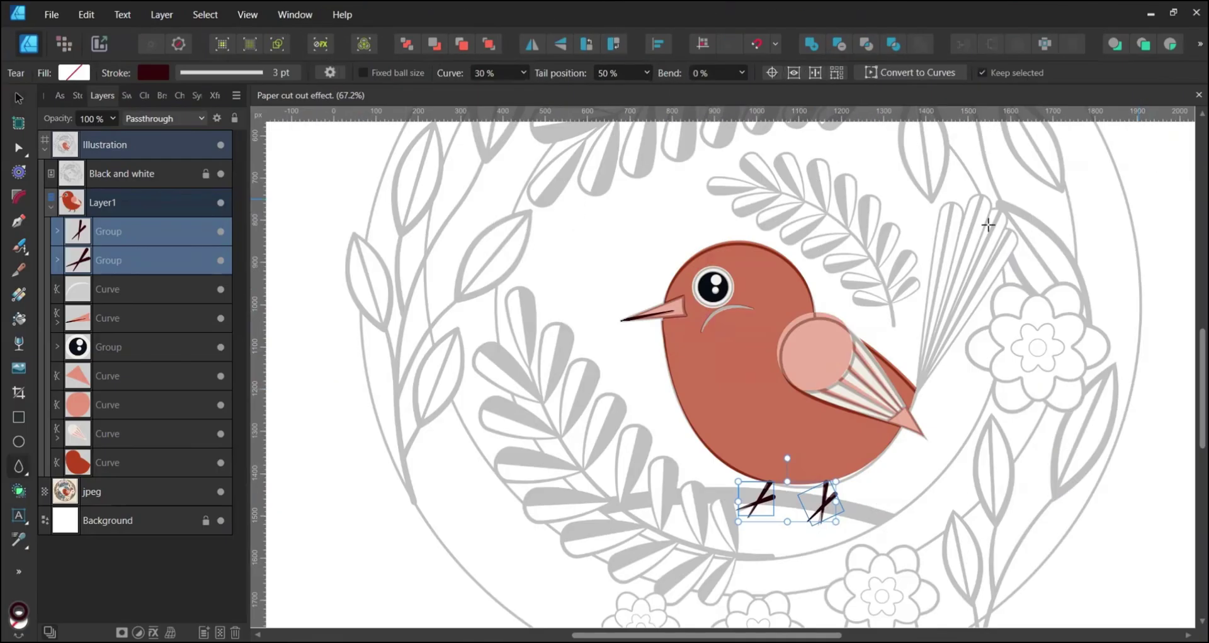
pyautogui.moveTo(958, 202); pyautogui.dragTo(995, 374)
pyautogui.press('v')
pyautogui.click(240, 75)
pyautogui.click(269, 316)
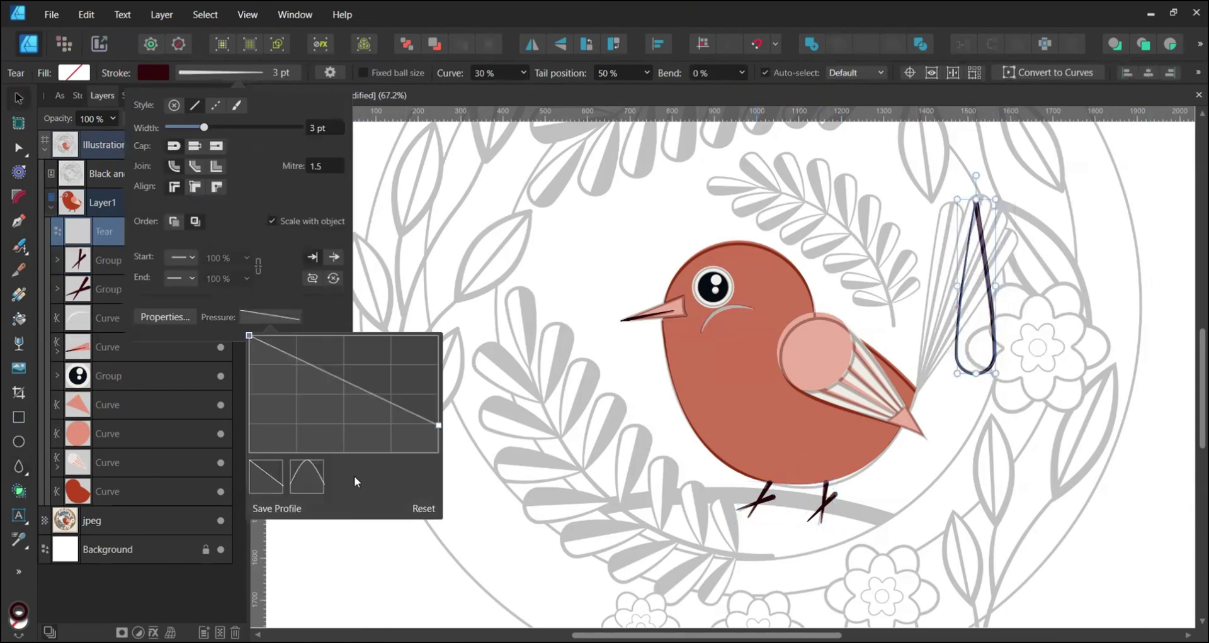
pyautogui.click(422, 508)
# Step: Flip the tear shape vertically and narrow it to about 61 px wide
pyautogui.click(566, 43)
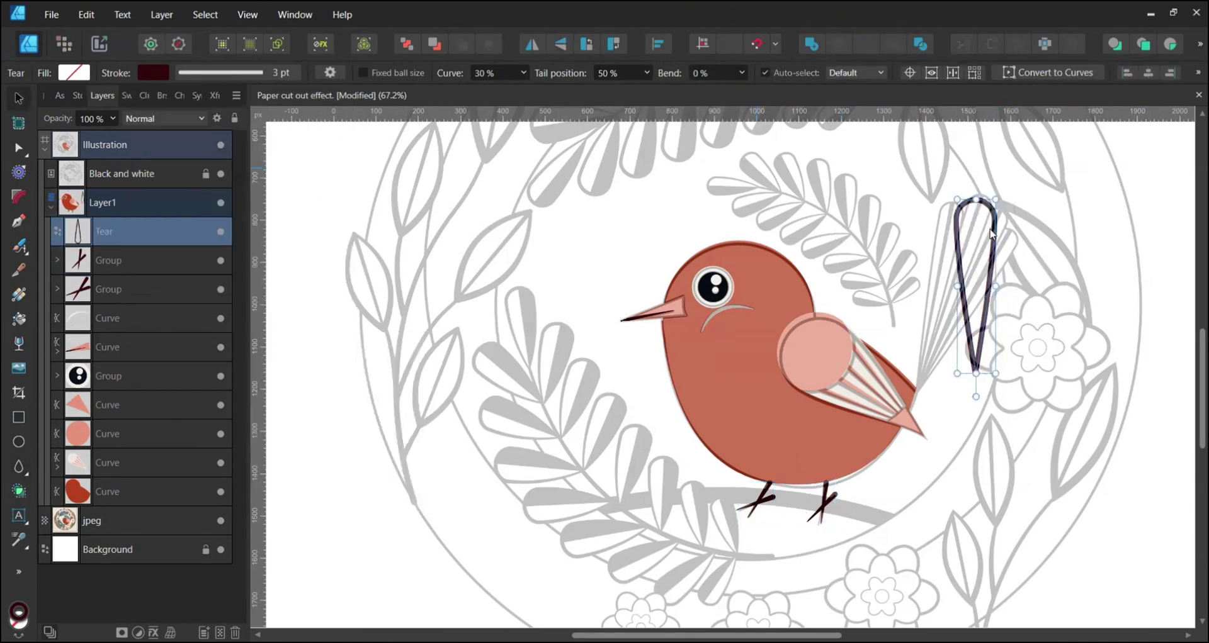
pyautogui.moveTo(994, 289); pyautogui.dragTo(990, 288)
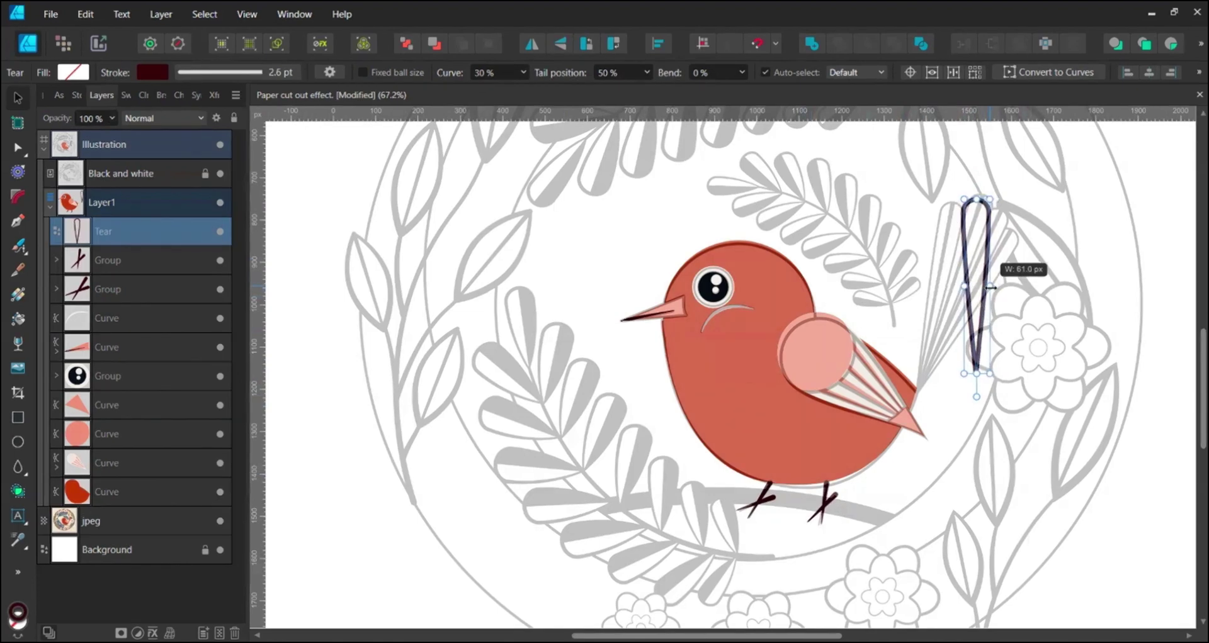
# Step: Draw a vertical line through the middle of the tear from its pointed end and clip it inside the tear
pyautogui.press('p')
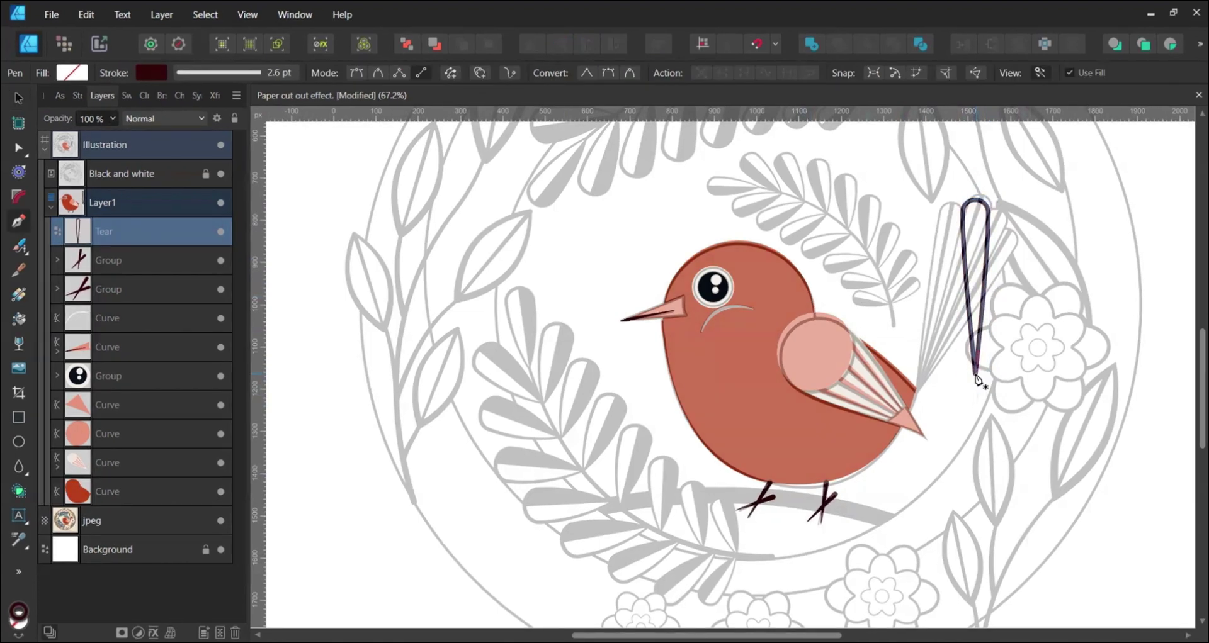
pyautogui.click(977, 178)
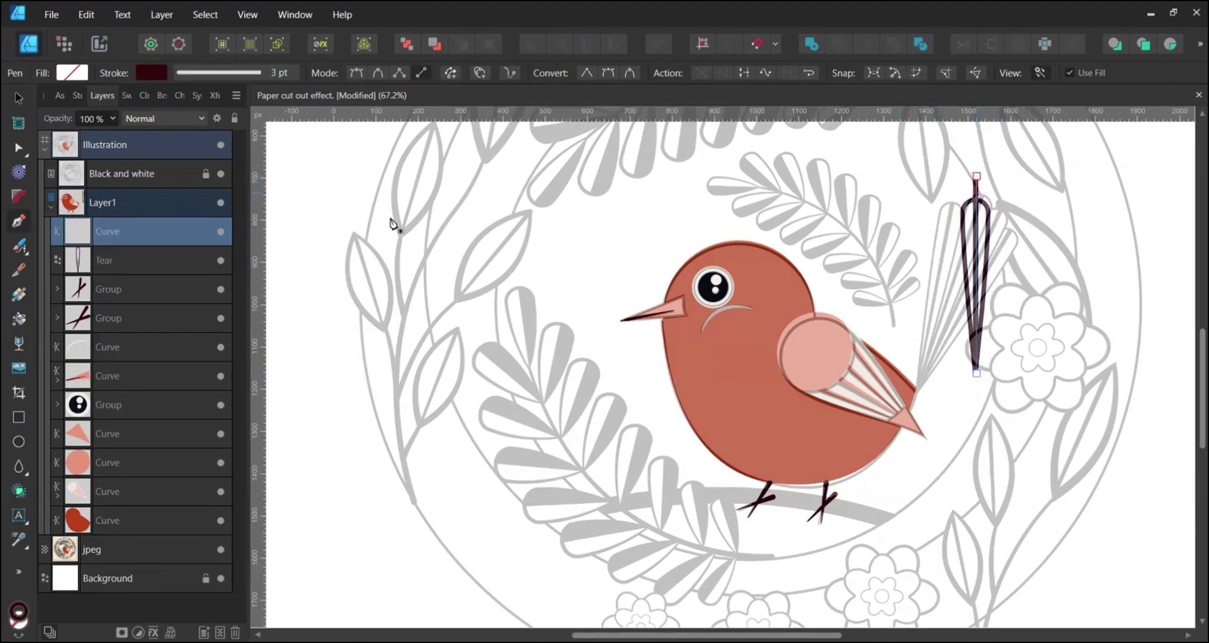
pyautogui.press('v')
pyautogui.moveTo(113, 248); pyautogui.dragTo(122, 254)
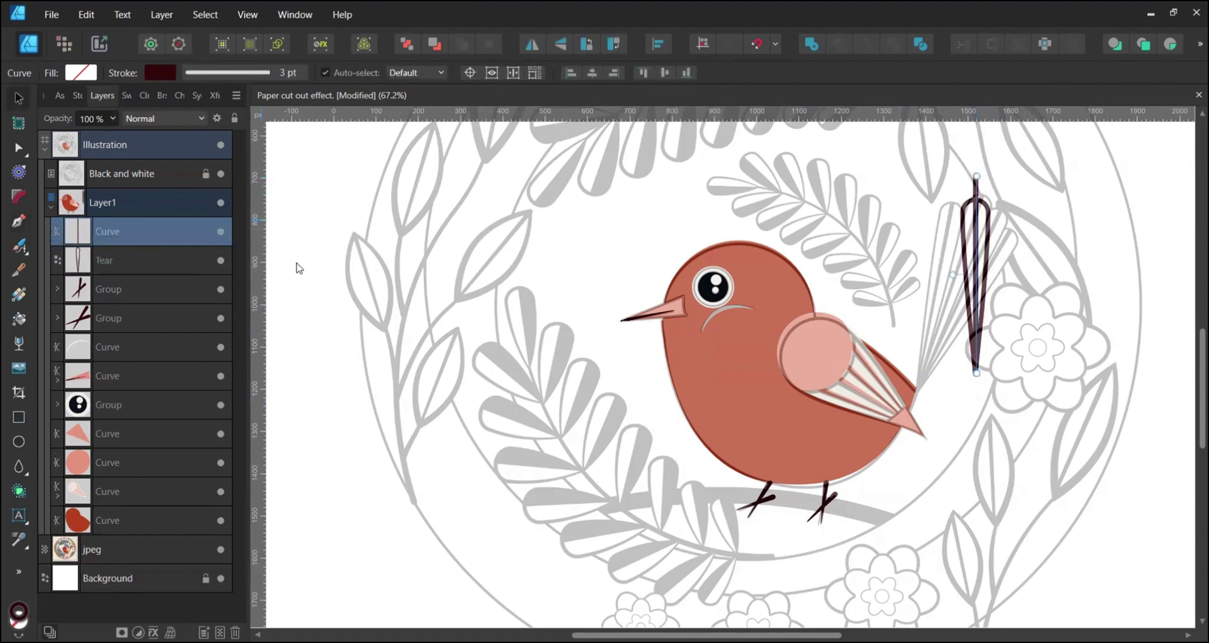
pyautogui.hotkey('ctrl', 'shift', 'alt', '[')
# Step: Rotate, move and resize the tear feather to fit the second sketched tail feather, with its point at the bird's body
pyautogui.click(967, 215)
pyautogui.moveTo(975, 397); pyautogui.dragTo(923, 388)
pyautogui.moveTo(1000, 238)
pyautogui.mouseDown()
pyautogui.moveTo(978, 259)
pyautogui.moveTo(967, 223)
pyautogui.mouseUp()
pyautogui.moveTo(920, 361); pyautogui.dragTo(911, 386)
# Step: Set the tail feather's stroke width to 2 pt
pyautogui.click(330, 73)
pyautogui.click(329, 130)
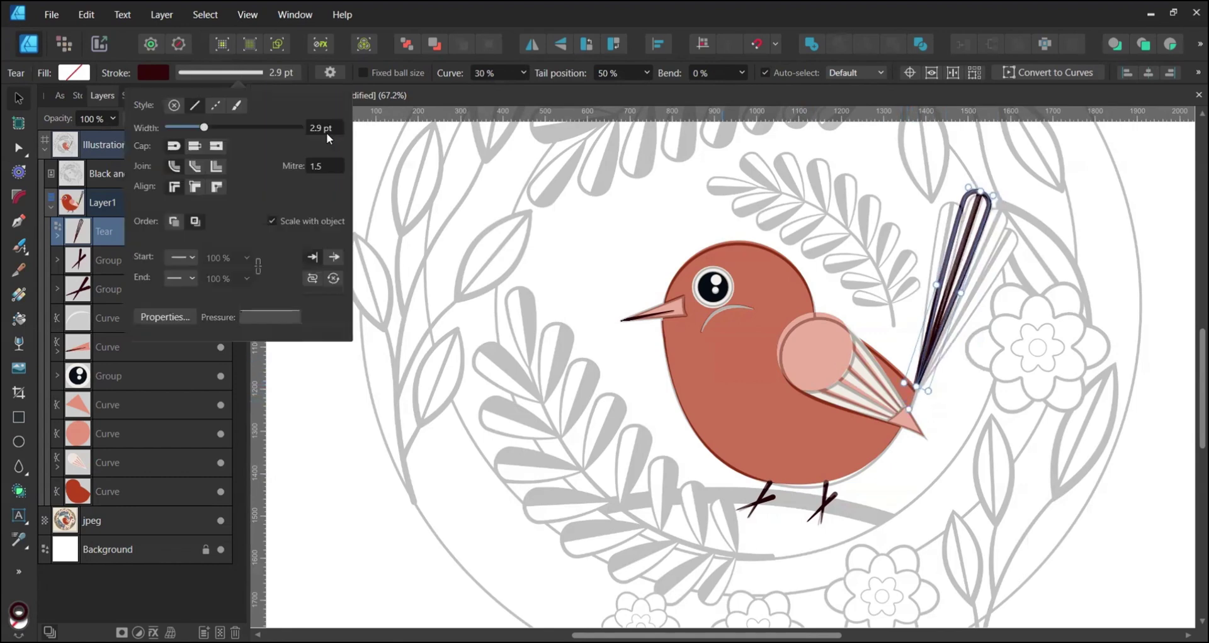
pyautogui.write('2')
pyautogui.press('Return')
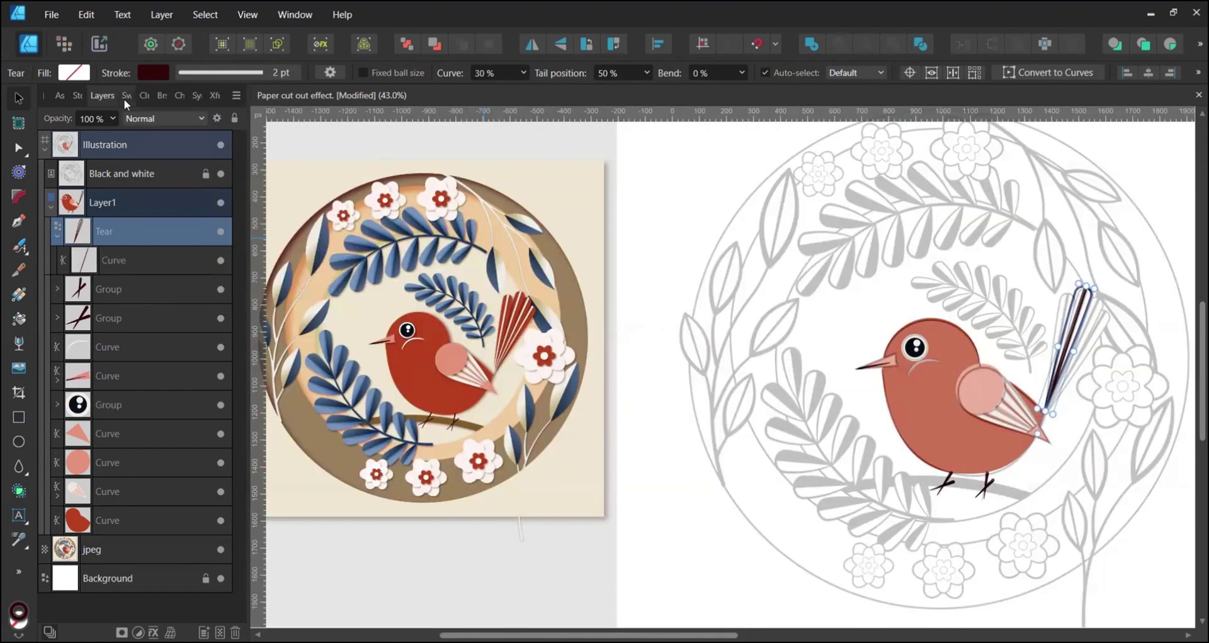
# Step: Fill the feather with red sampled from the reference tail, without a stroke, and colour its inner line off-white
pyautogui.click(124, 99)
pyautogui.click(77, 126)
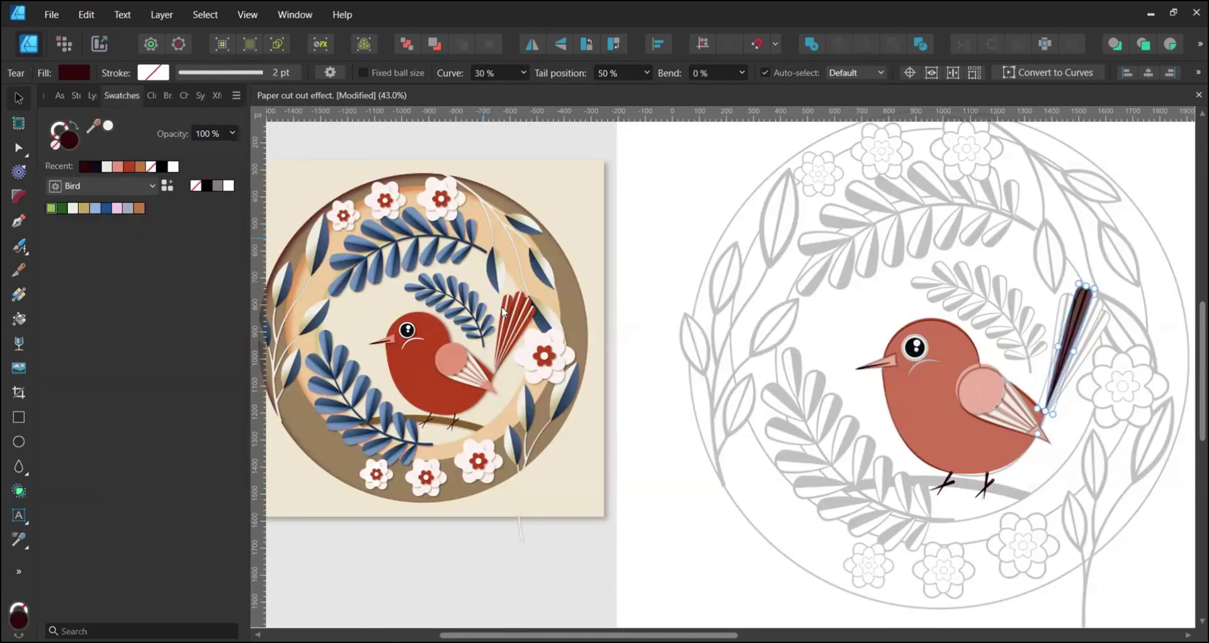
pyautogui.moveTo(504, 311); pyautogui.dragTo(504, 311)
pyautogui.click(90, 95)
pyautogui.click(129, 258)
pyautogui.click(121, 95)
pyautogui.click(63, 131)
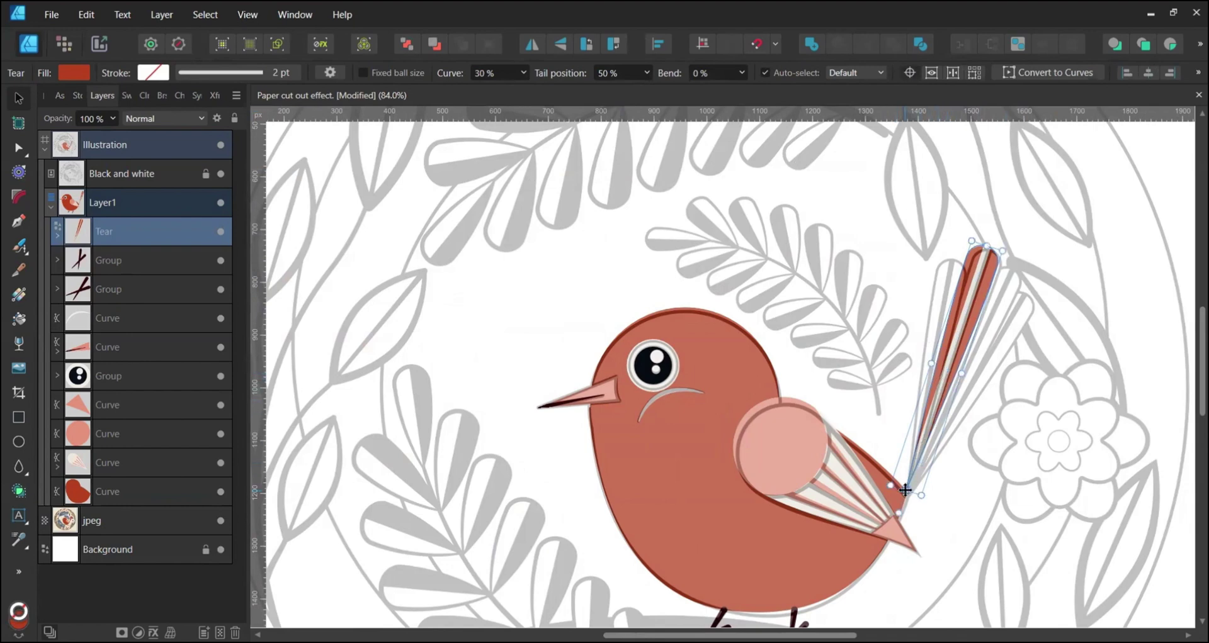
# Step: Duplicate the feather three times and rotate the copies around its pointed base to fan them over the sketched tail
pyautogui.hotkey('ctrl', 'j')
pyautogui.moveTo(898, 514); pyautogui.dragTo(893, 505)
pyautogui.hotkey('ctrl', 'j')
pyautogui.hotkey('ctrl', 'j')
pyautogui.moveTo(1037, 285); pyautogui.dragTo(1030, 294)
# Step: Group the four tail feathers
pyautogui.click(104, 233)
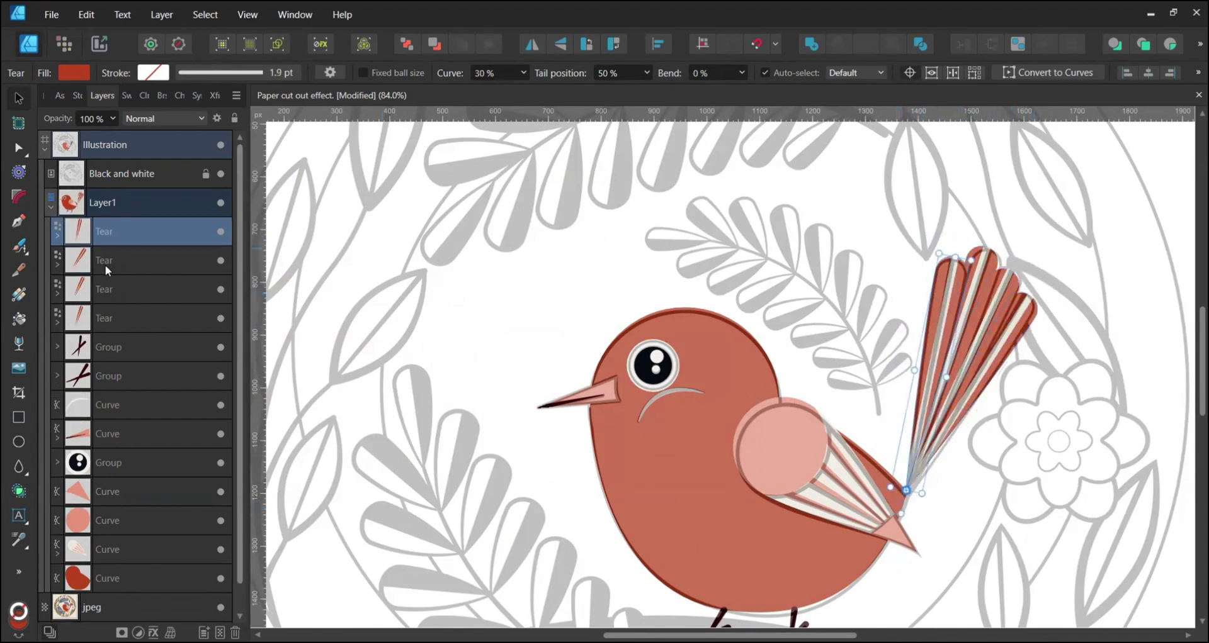
pyautogui.keyDown('shift'); pyautogui.click(113, 307); pyautogui.keyUp('shift')
pyautogui.hotkey('ctrl', 'g')
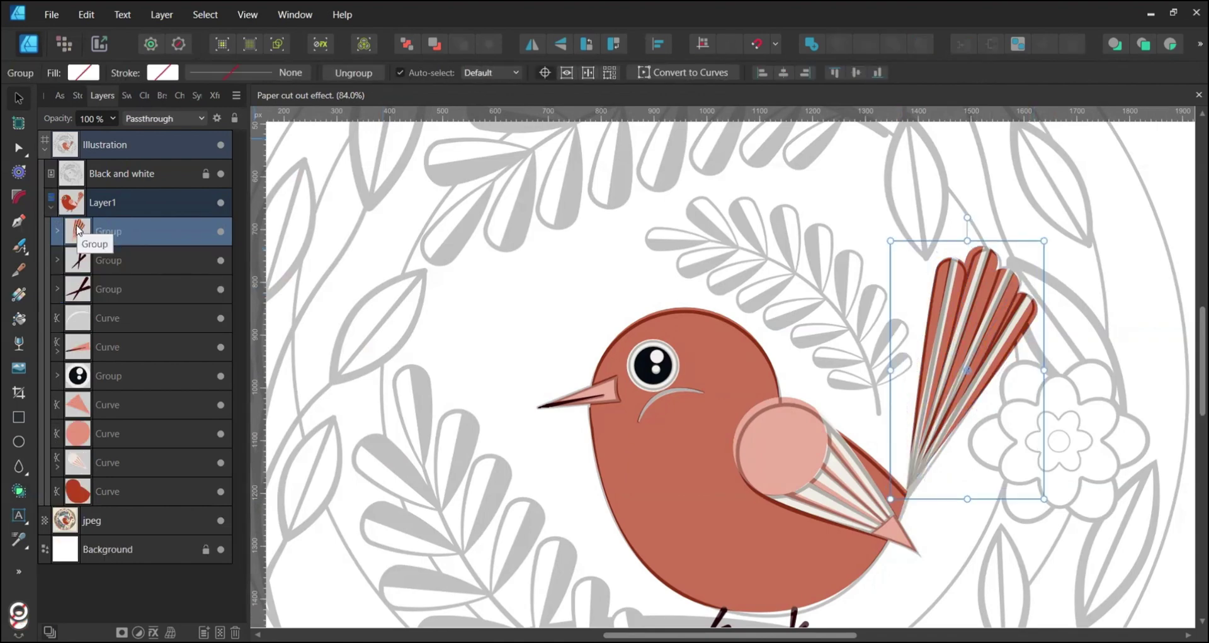
# Step: Group all the bird's parts in Layer1 and name the group "bird"
pyautogui.keyDown('shift'); pyautogui.click(89, 494); pyautogui.keyUp('shift')
pyautogui.hotkey('ctrl', 'g')
pyautogui.doubleClick(112, 234)
pyautogui.write('bird')
pyautogui.press('Return')
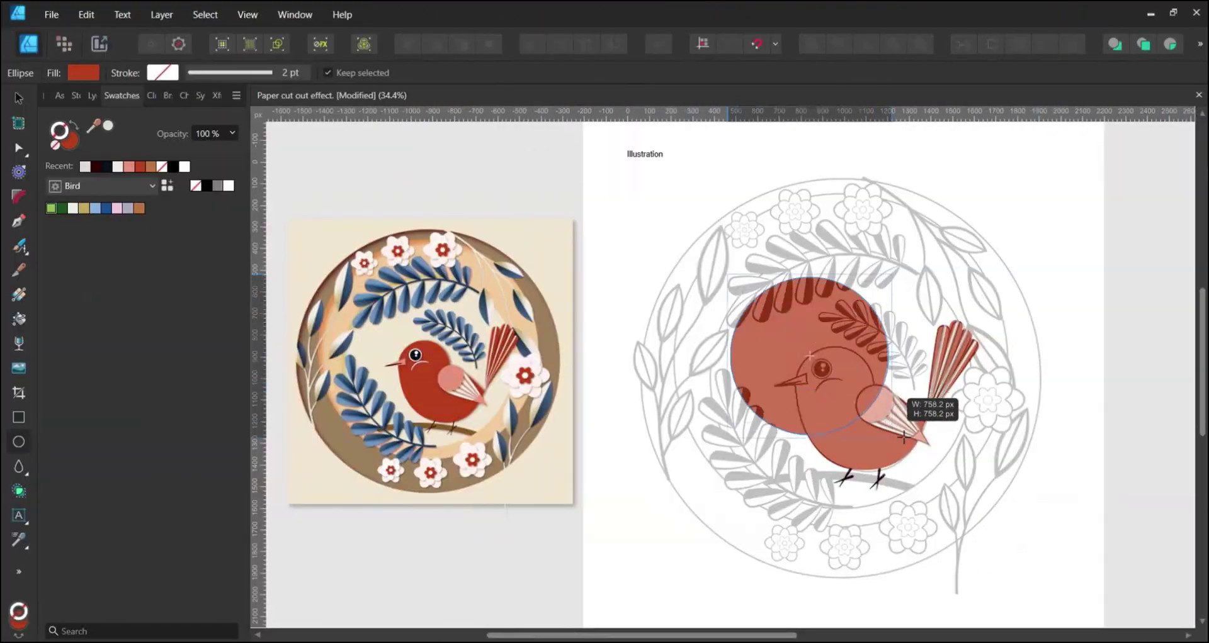
# Step: Draw a large brown circle without a stroke over the sketch's outer ring and centre it horizontally and vertically
pyautogui.moveTo(909, 398); pyautogui.dragTo(1043, 180)
pyautogui.click(657, 44)
pyautogui.click(692, 94)
pyautogui.click(692, 172)
# Step: Move the brown circle to the bottom of Layer1, behind the bird group, and duplicate it
pyautogui.click(92, 95)
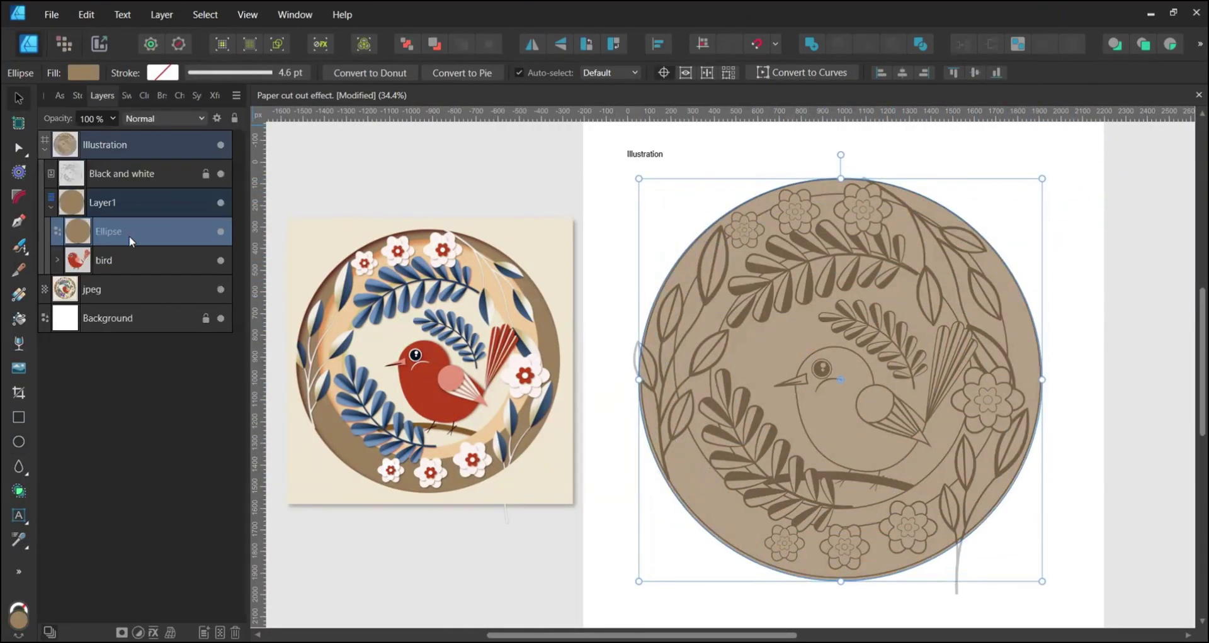
pyautogui.click(437, 39)
pyautogui.hotkey('ctrl', 'j')
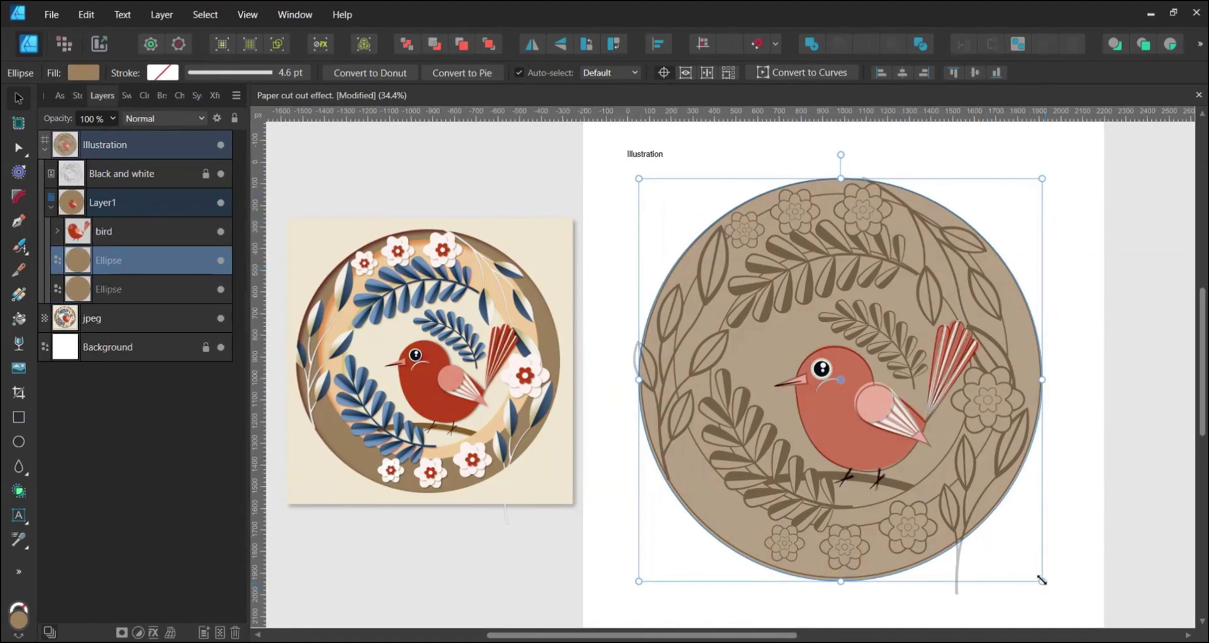
# Step: Shrink the duplicated brown circle and fill it with the peach colour sampled from the reference image's ring
pyautogui.moveTo(1042, 581); pyautogui.dragTo(994, 534)
pyautogui.click(126, 95)
pyautogui.moveTo(94, 126); pyautogui.dragTo(498, 307)
pyautogui.click(107, 125)
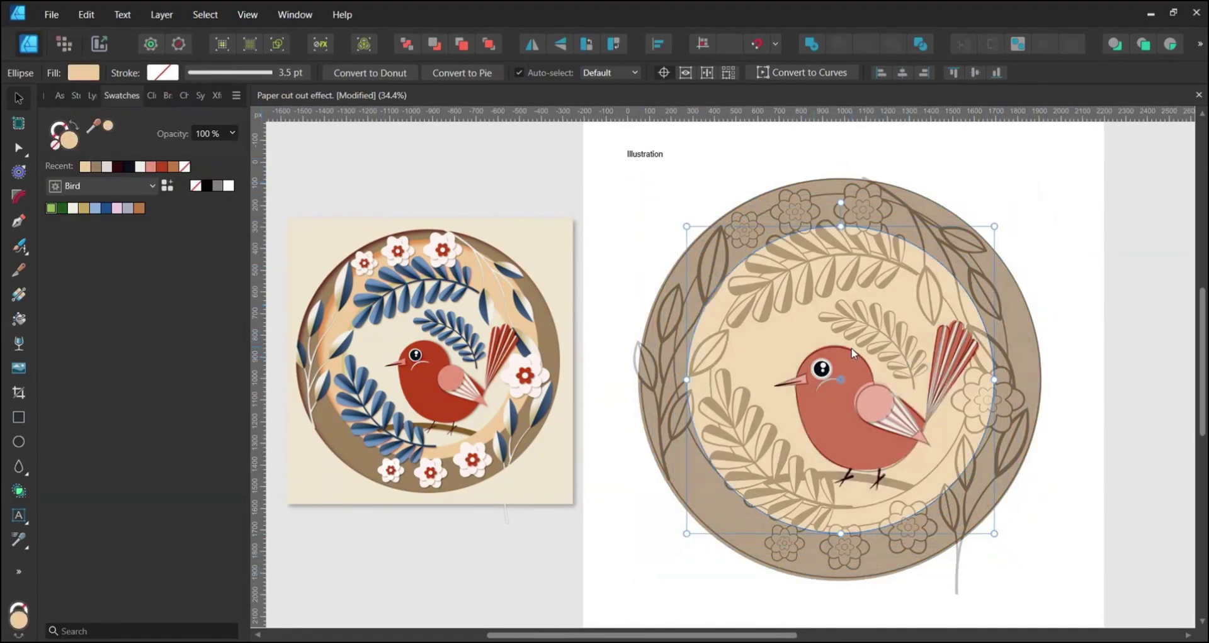
# Step: Move and enlarge the peach circle to match the sketch's middle ring
pyautogui.moveTo(854, 354); pyautogui.dragTo(855, 317)
pyautogui.moveTo(994, 496); pyautogui.dragTo(1019, 548)
pyautogui.moveTo(938, 462); pyautogui.dragTo(924, 467)
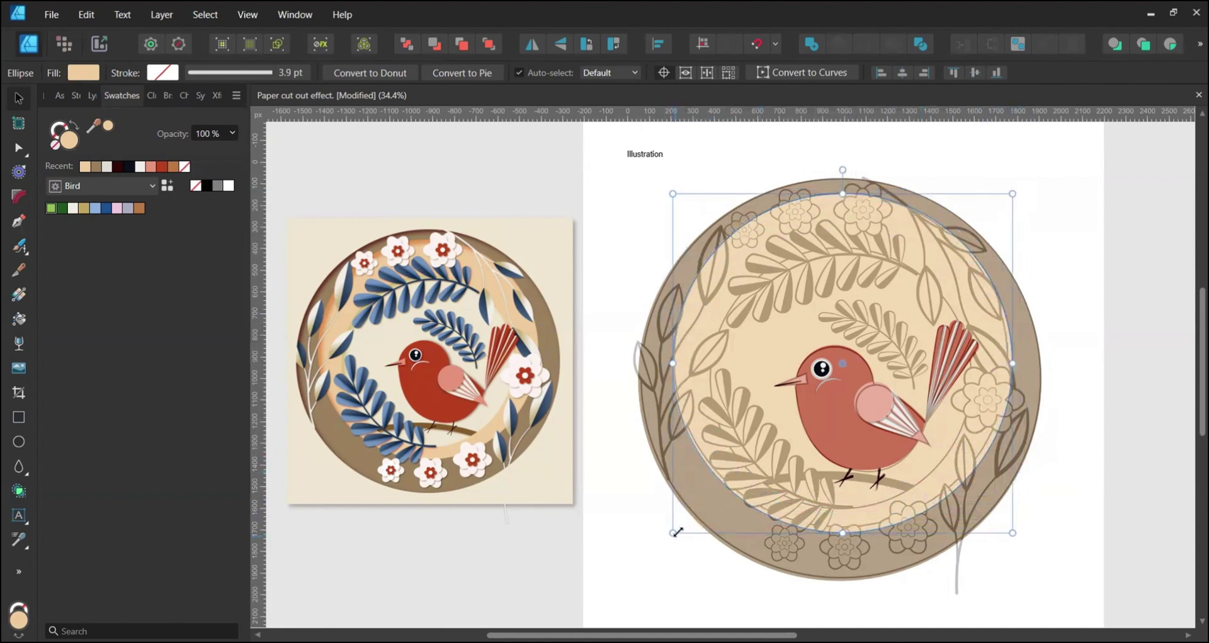
pyautogui.moveTo(675, 532); pyautogui.dragTo(677, 530)
# Step: Fill a duplicate of the peach circle with the reference's cream and shrink it onto the sketch's inner circle
pyautogui.moveTo(376, 350); pyautogui.dragTo(376, 350)
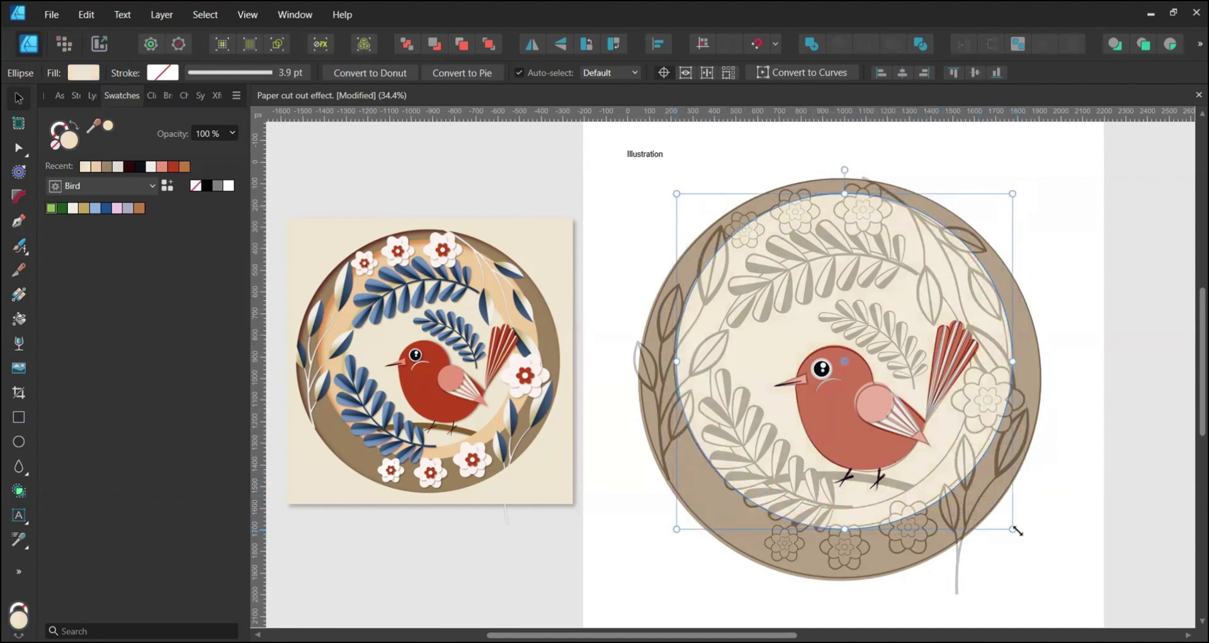
pyautogui.moveTo(1011, 530)
pyautogui.mouseDown()
pyautogui.moveTo(996, 497)
pyautogui.moveTo(979, 495)
pyautogui.mouseUp()
pyautogui.moveTo(931, 441); pyautogui.dragTo(932, 452)
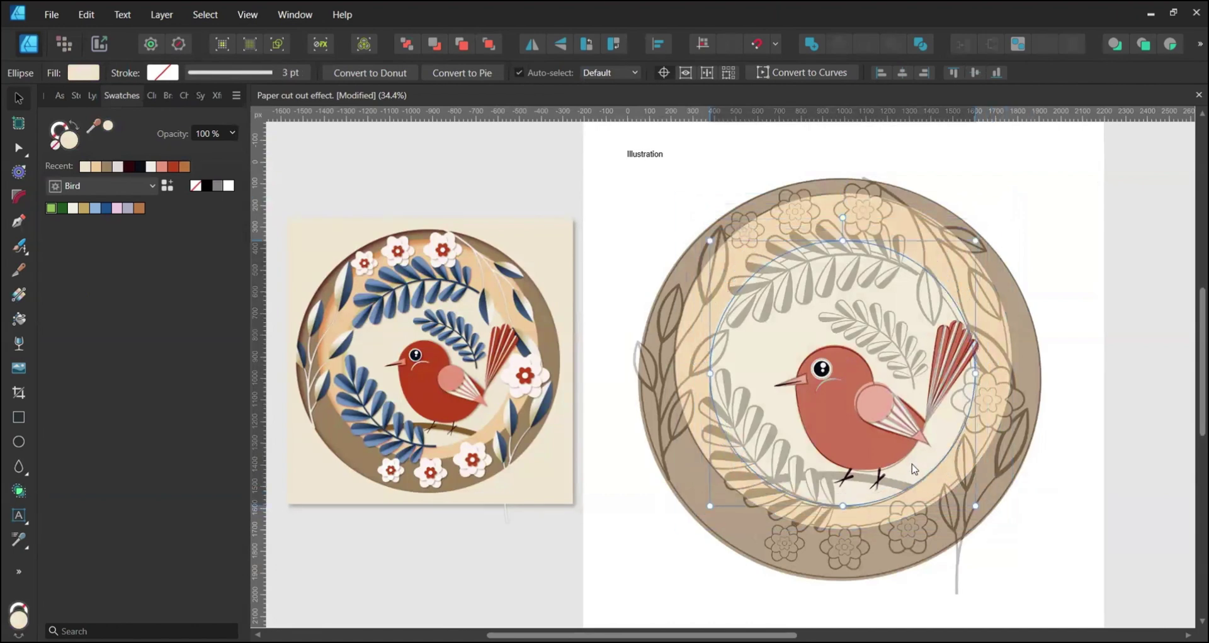
pyautogui.moveTo(710, 239); pyautogui.dragTo(717, 246)
# Step: Select the brown, peach and cream circles and align them on their horizontal centres
pyautogui.hotkey('ctrl', 'a')
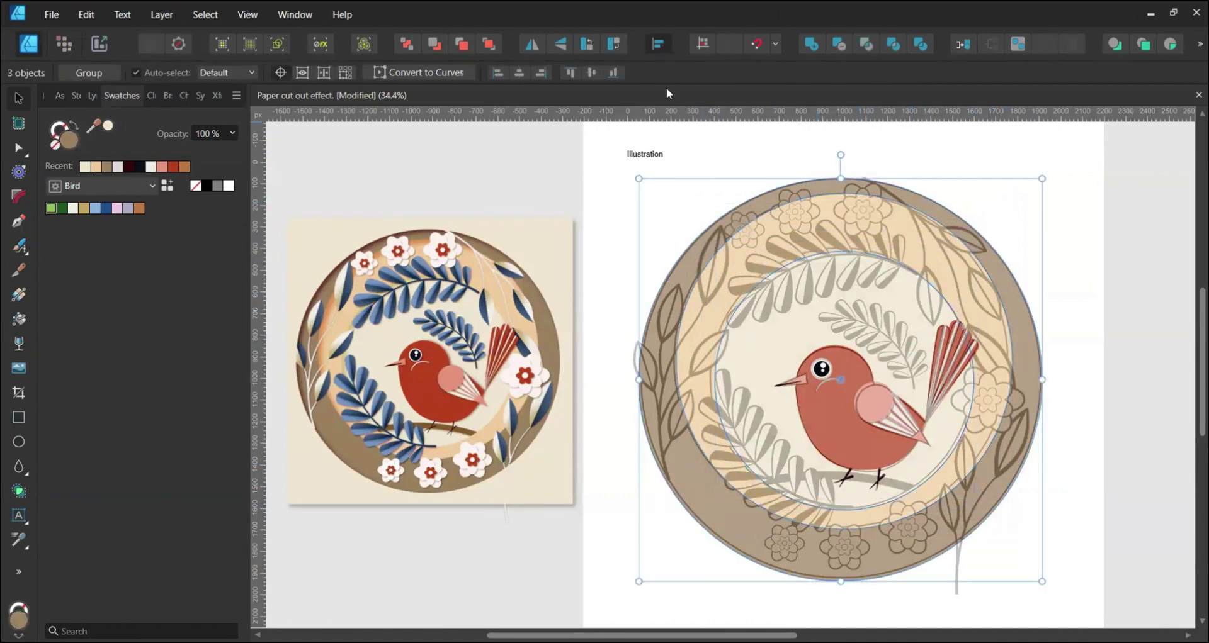
pyautogui.click(657, 44)
pyautogui.click(692, 94)
pyautogui.click(707, 291)
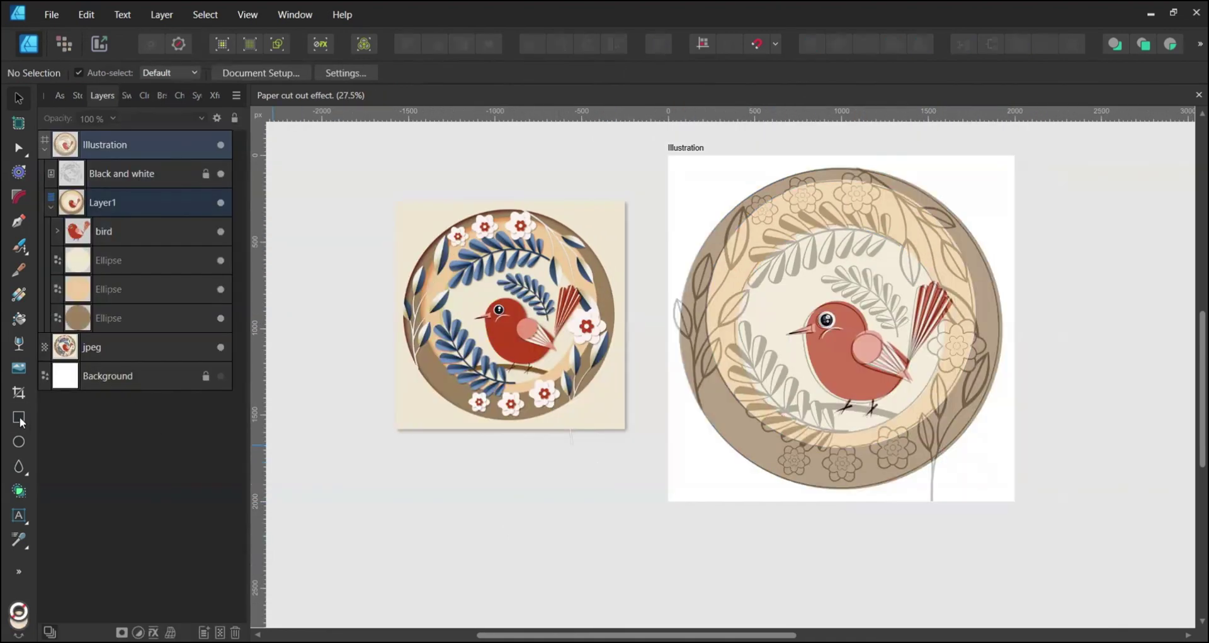
# Step: Draw a cream rectangle without a stroke covering the whole Illustration artboard
pyautogui.click(19, 418)
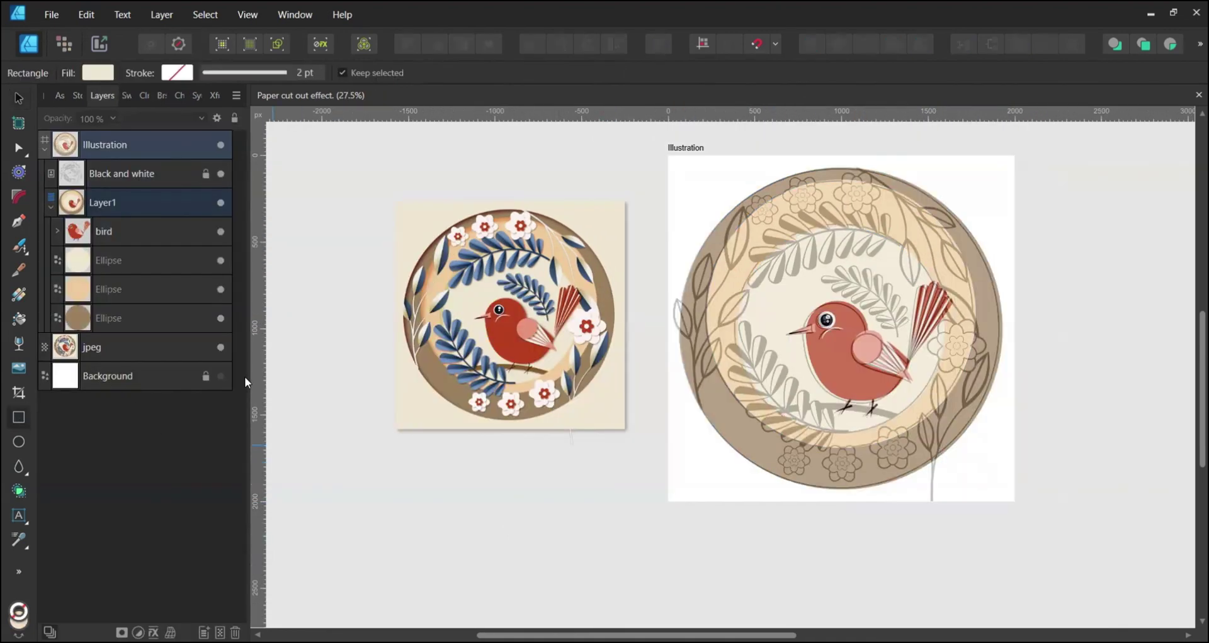
pyautogui.moveTo(667, 155); pyautogui.dragTo(1014, 502)
pyautogui.press('v')
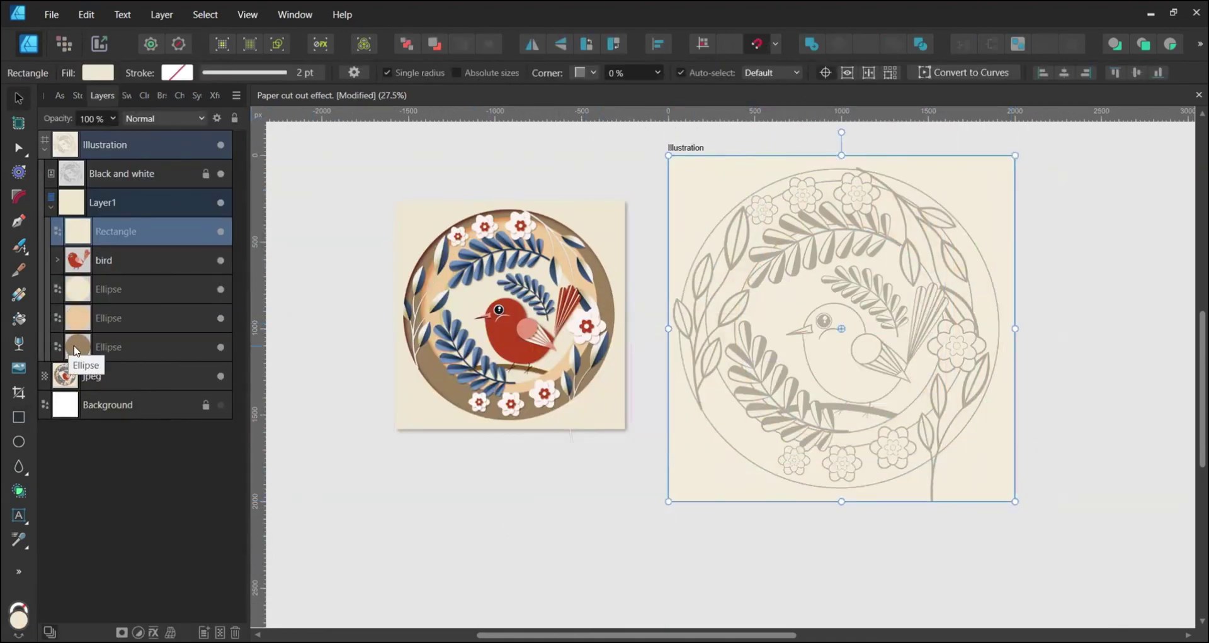
# Step: Duplicate the brown circle, bring the copy to the front and subtract it from the cream rectangle to cut a round opening
pyautogui.click(74, 345)
pyautogui.hotkey('ctrl', 'j')
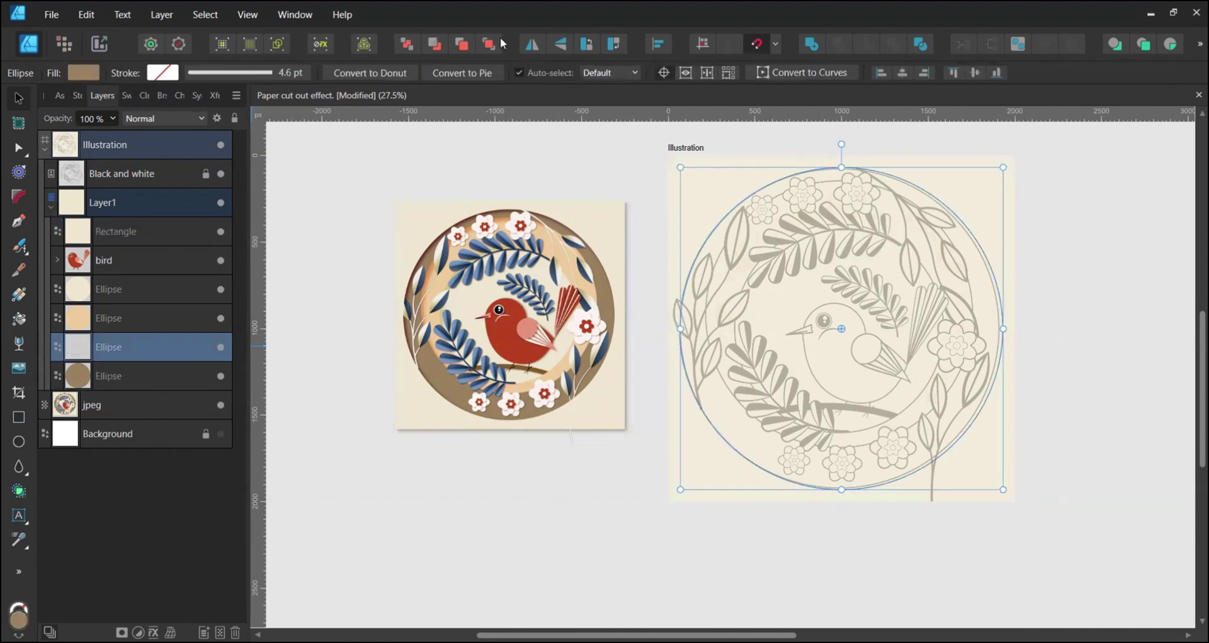
pyautogui.click(489, 43)
pyautogui.keyDown('shift'); pyautogui.click(138, 260); pyautogui.keyUp('shift')
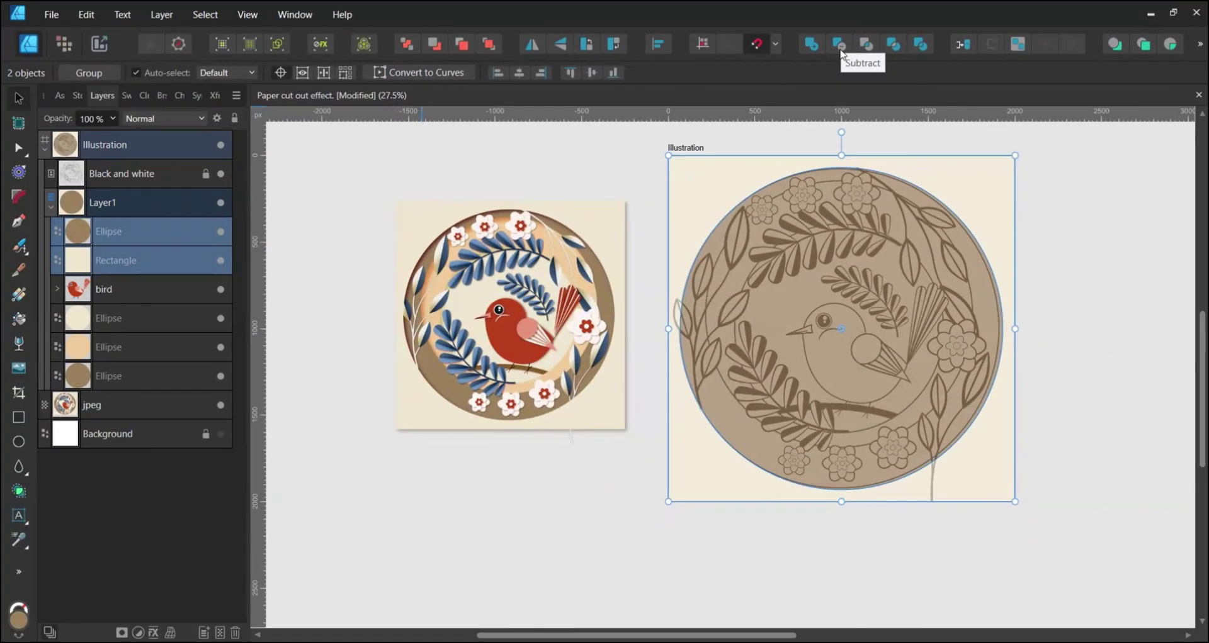
pyautogui.click(822, 45)
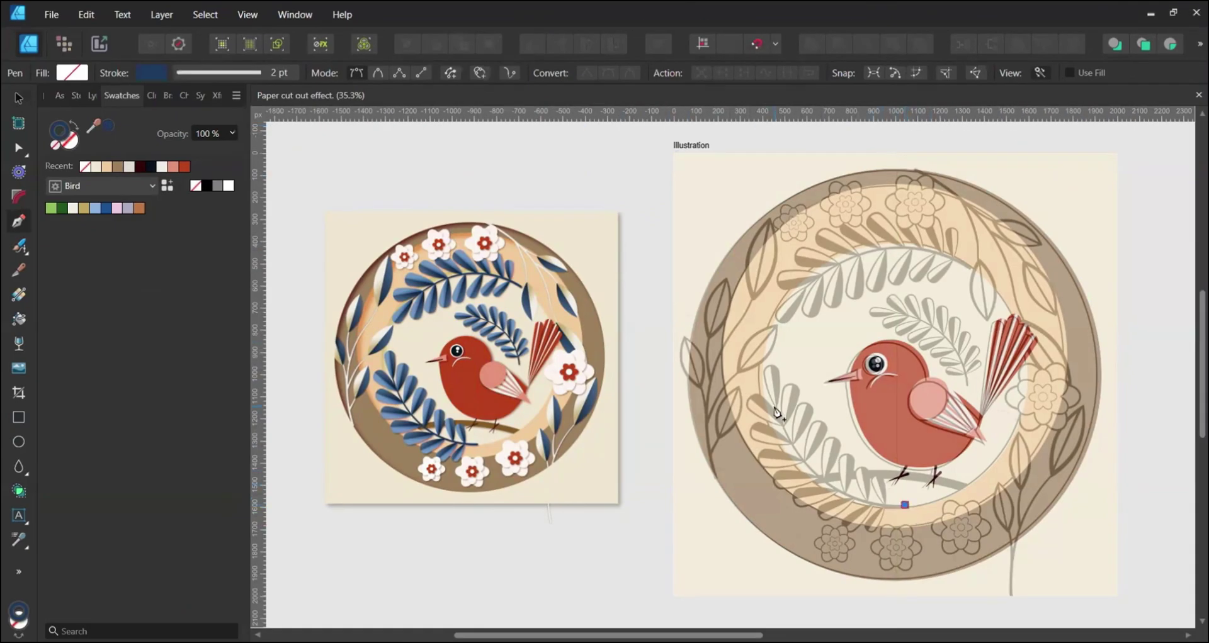
# Step: Trace the stem of the sketch's lower-left branch as a dark blue curve with a 5 pt stroke and a tapering pressure profile
pyautogui.moveTo(776, 408); pyautogui.dragTo(724, 284)
pyautogui.click(95, 95)
pyautogui.click(45, 150)
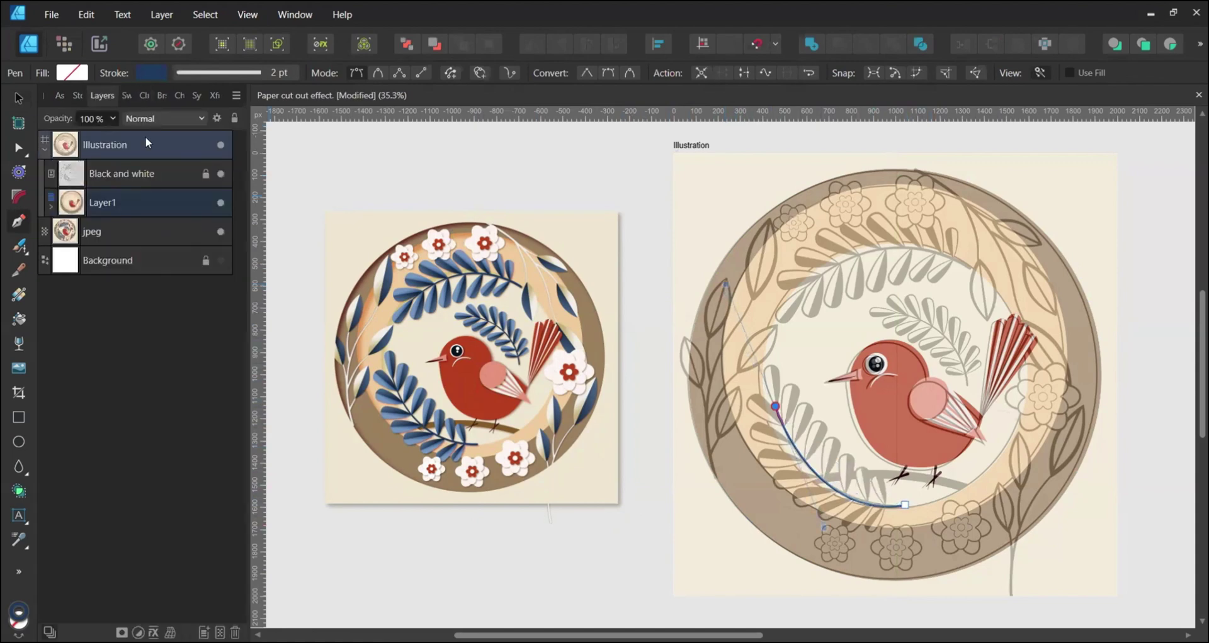
pyautogui.click(52, 205)
pyautogui.click(220, 74)
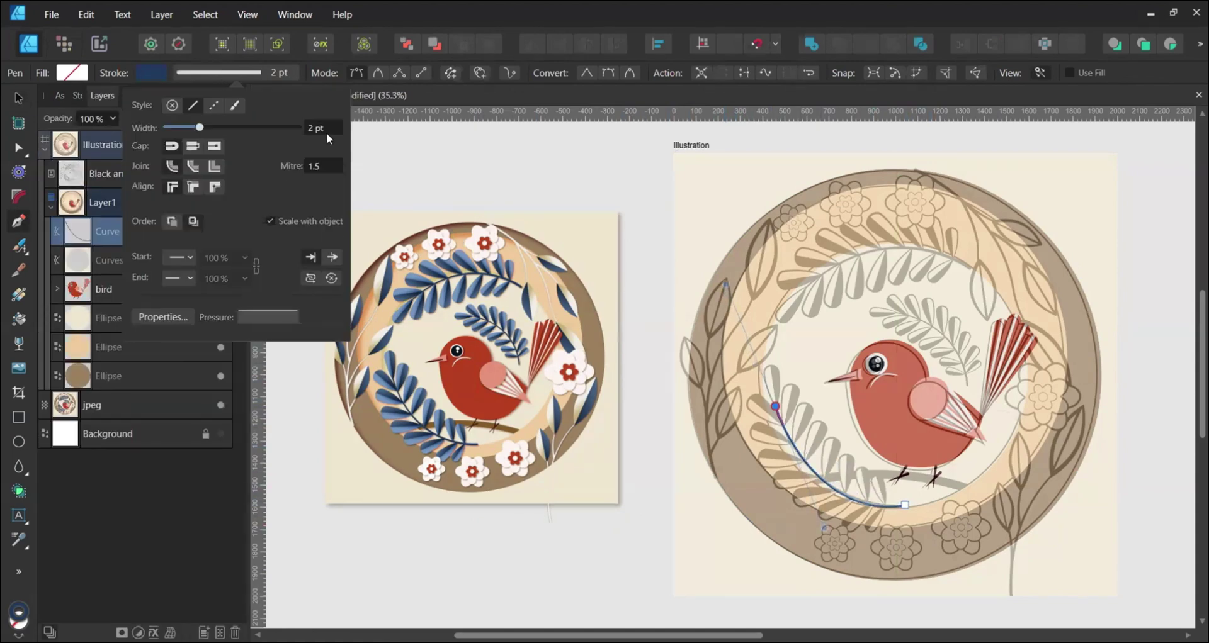
pyautogui.scroll(3, 326, 128)
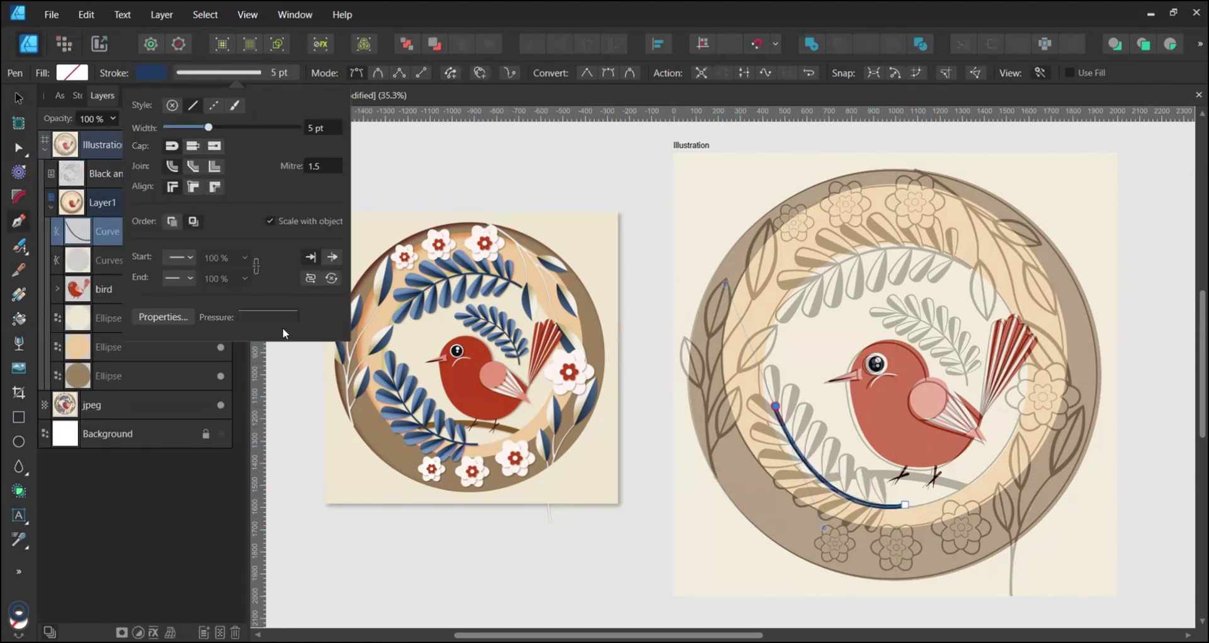
pyautogui.click(268, 317)
pyautogui.click(271, 485)
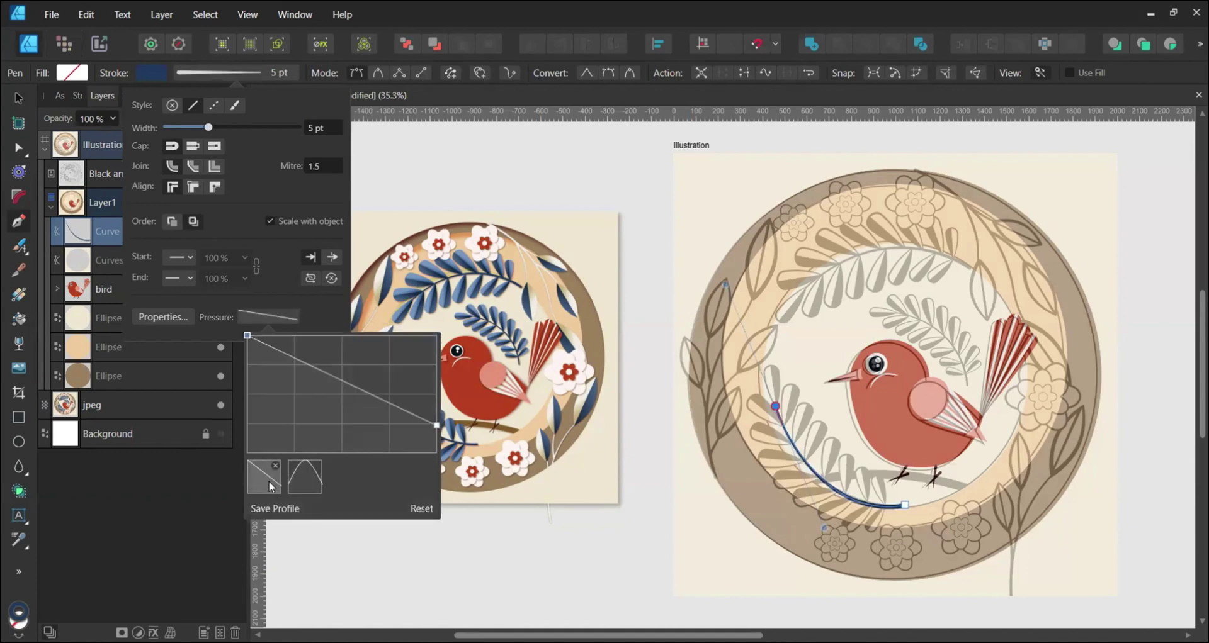
# Step: Draw a small teardrop near the artboard's upper-left corner and flip it vertically so its tip points down
pyautogui.click(19, 466)
pyautogui.moveTo(695, 197); pyautogui.dragTo(723, 251)
pyautogui.click(585, 45)
# Step: Reset the teardrop's stroke pressure to an even profile and set its stroke width to 3 pt
pyautogui.click(220, 73)
pyautogui.click(271, 316)
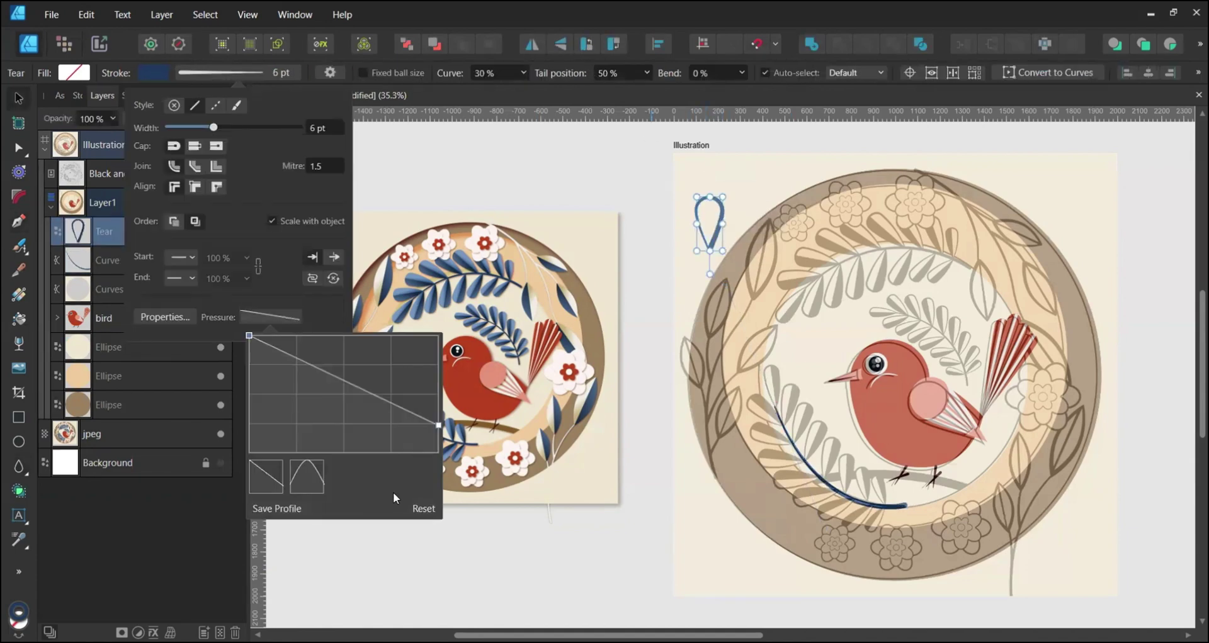
pyautogui.click(423, 509)
pyautogui.scroll(-4, 326, 126)
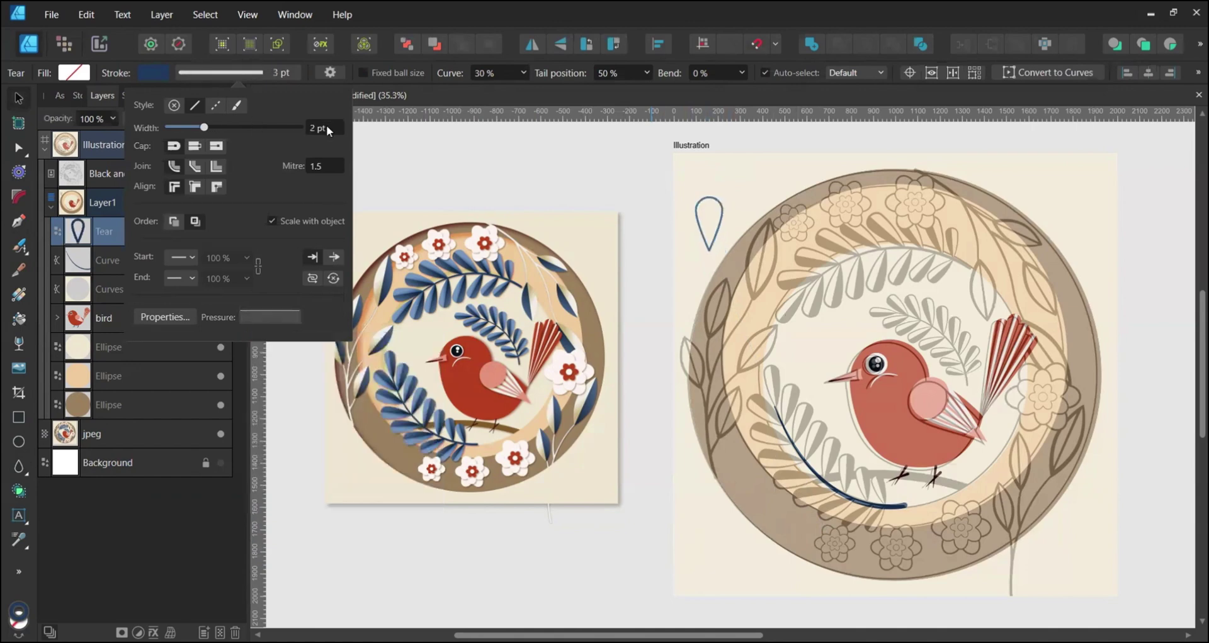
pyautogui.scroll(1, 326, 126)
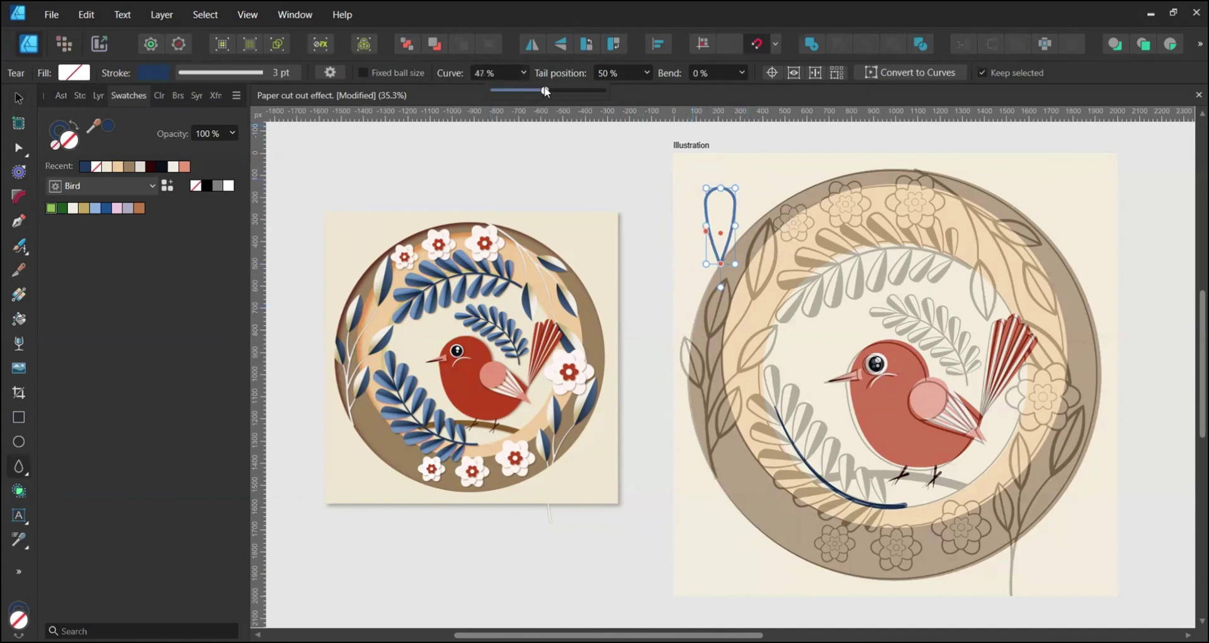
# Step: Divide the teardrop lengthwise using a rectangle over its right half, and turn that half into a solid dark blue fill
pyautogui.moveTo(757, 175)
pyautogui.mouseDown()
pyautogui.moveTo(720, 177)
pyautogui.moveTo(721, 283)
pyautogui.mouseUp()
pyautogui.press('v')
pyautogui.keyDown('shift'); pyautogui.click(706, 223); pyautogui.keyUp('shift')
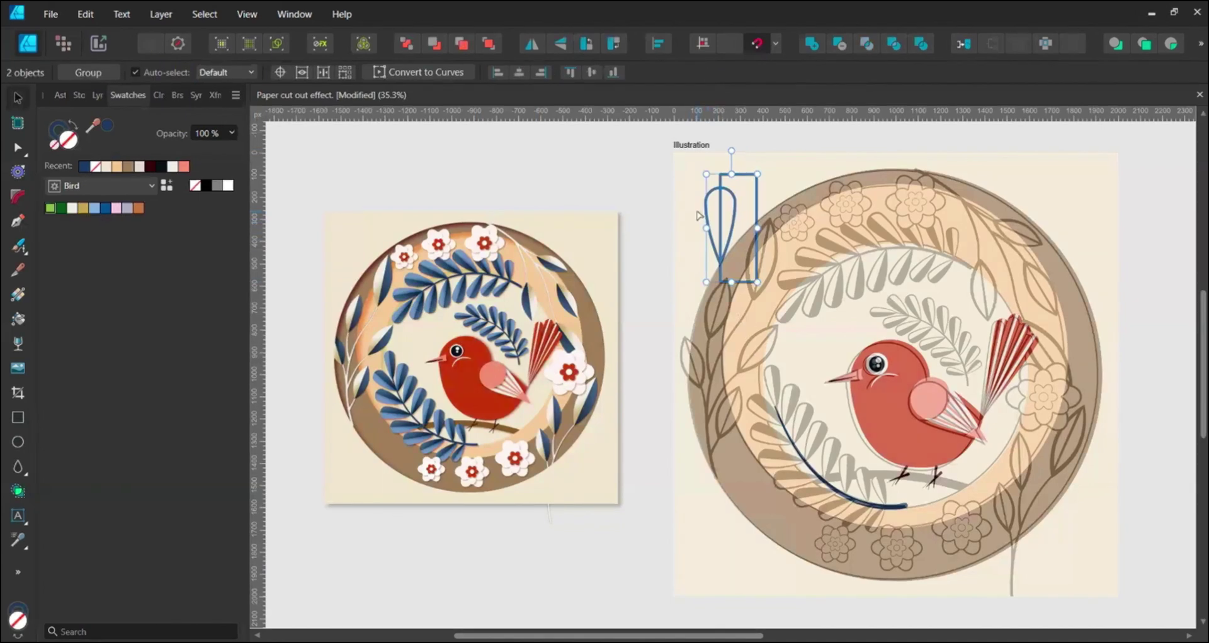
pyautogui.press('x')
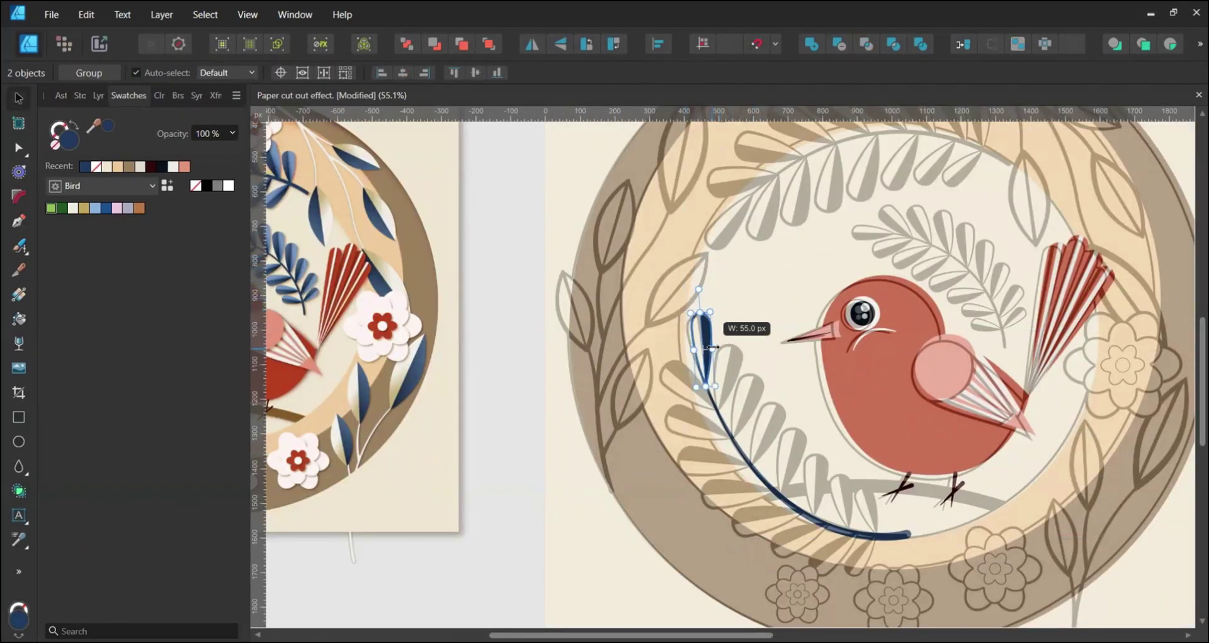
# Step: Duplicate the two-part leaf along the stem's inner side, rotating and resizing each copy to match the sketch
pyautogui.scroll(2, 693, 359)
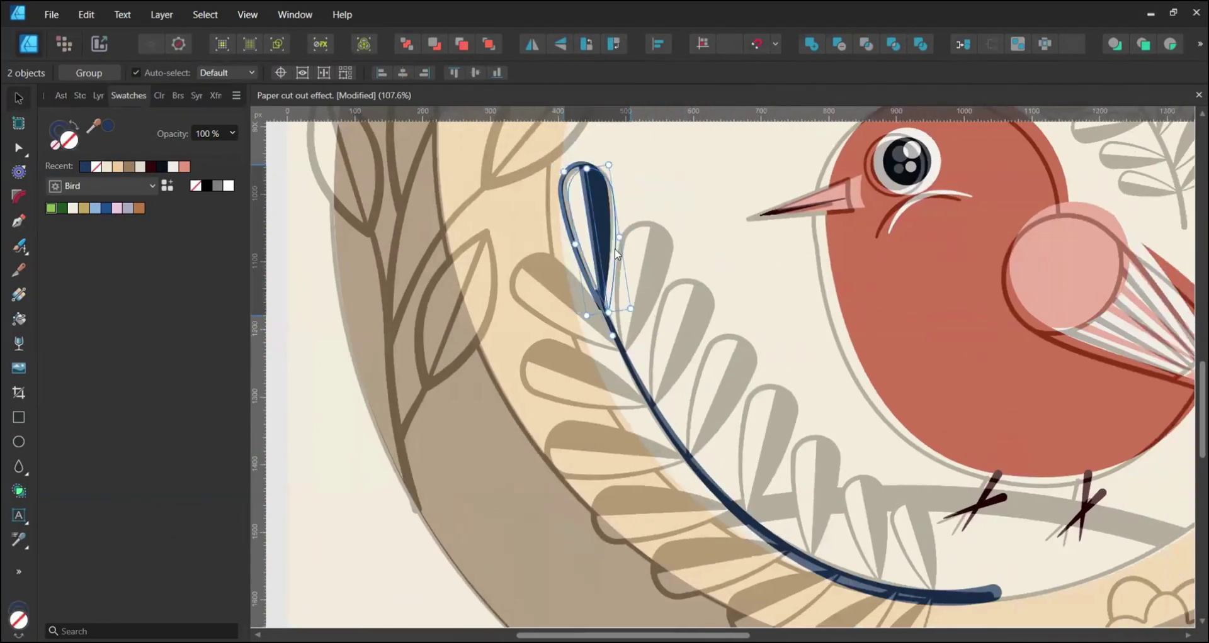
pyautogui.hotkey('ctrl', 'j')
pyautogui.hotkey('ctrl', 'j')
pyautogui.hotkey('ctrl', 'j')
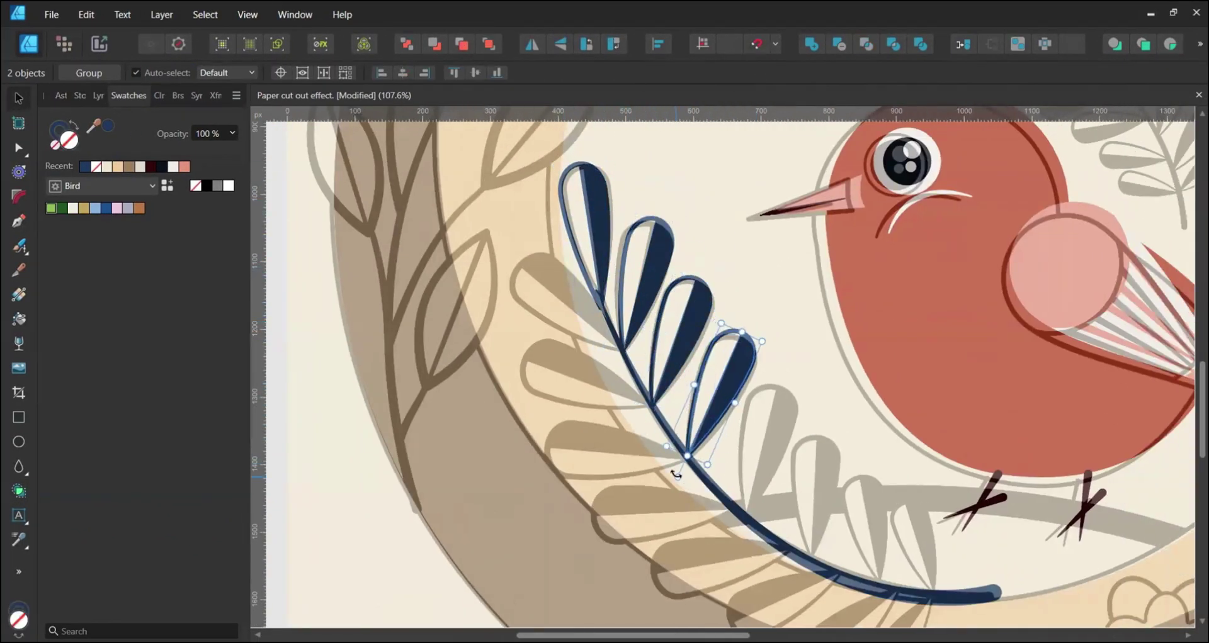
pyautogui.hotkey('ctrl', 'j')
pyautogui.hotkey('ctrl', 'j')
pyautogui.hotkey('ctrl', 'j')
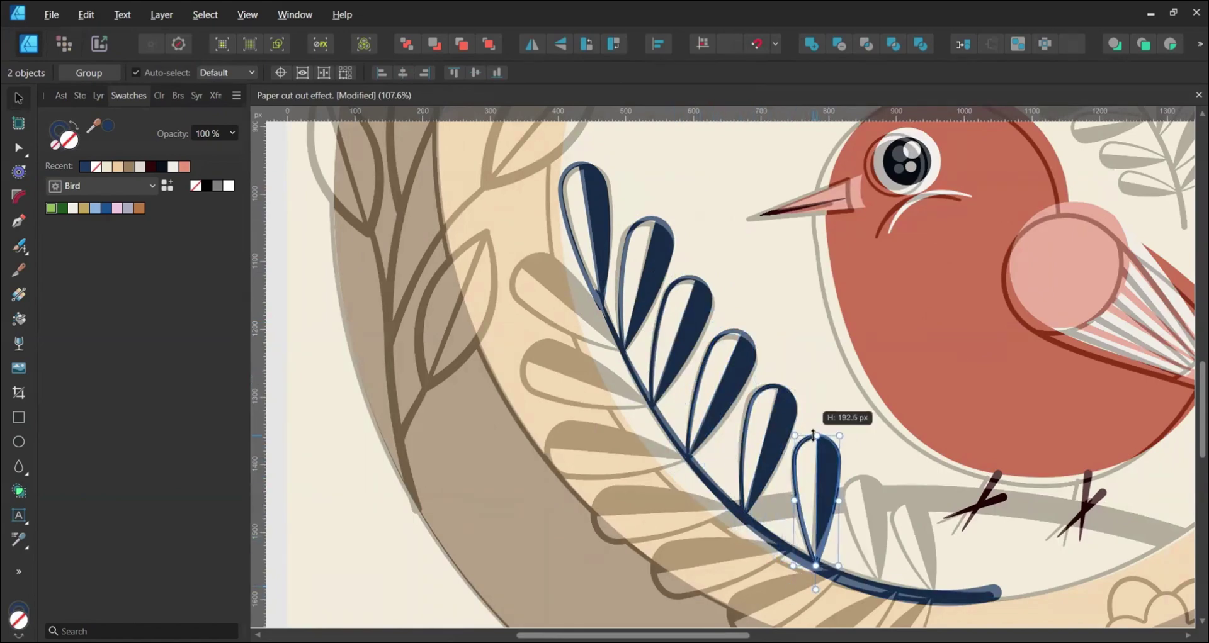
pyautogui.moveTo(848, 472); pyautogui.dragTo(852, 486)
pyautogui.hotkey('ctrl', 'j')
pyautogui.moveTo(947, 534); pyautogui.dragTo(937, 537)
# Step: Place leaf copies along the stem's outer side, rotating and scaling each one to match the sketch
pyautogui.click(588, 176)
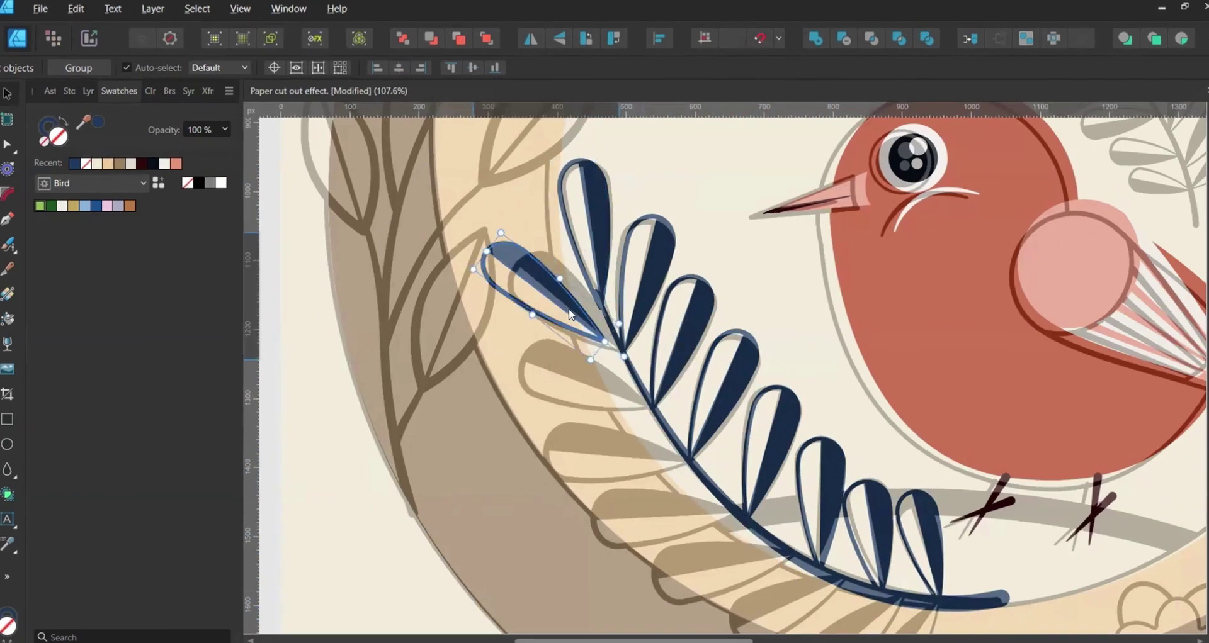
pyautogui.moveTo(496, 254); pyautogui.dragTo(513, 262)
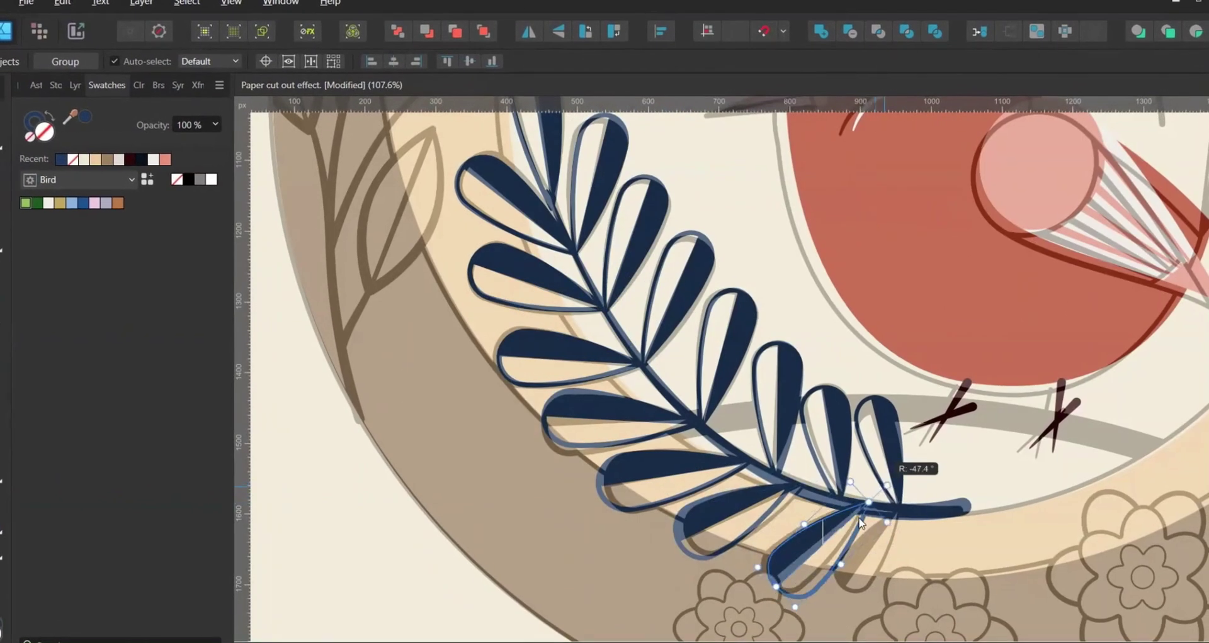
pyautogui.moveTo(904, 480)
pyautogui.mouseDown()
pyautogui.moveTo(850, 564)
pyautogui.moveTo(909, 499)
pyautogui.mouseUp()
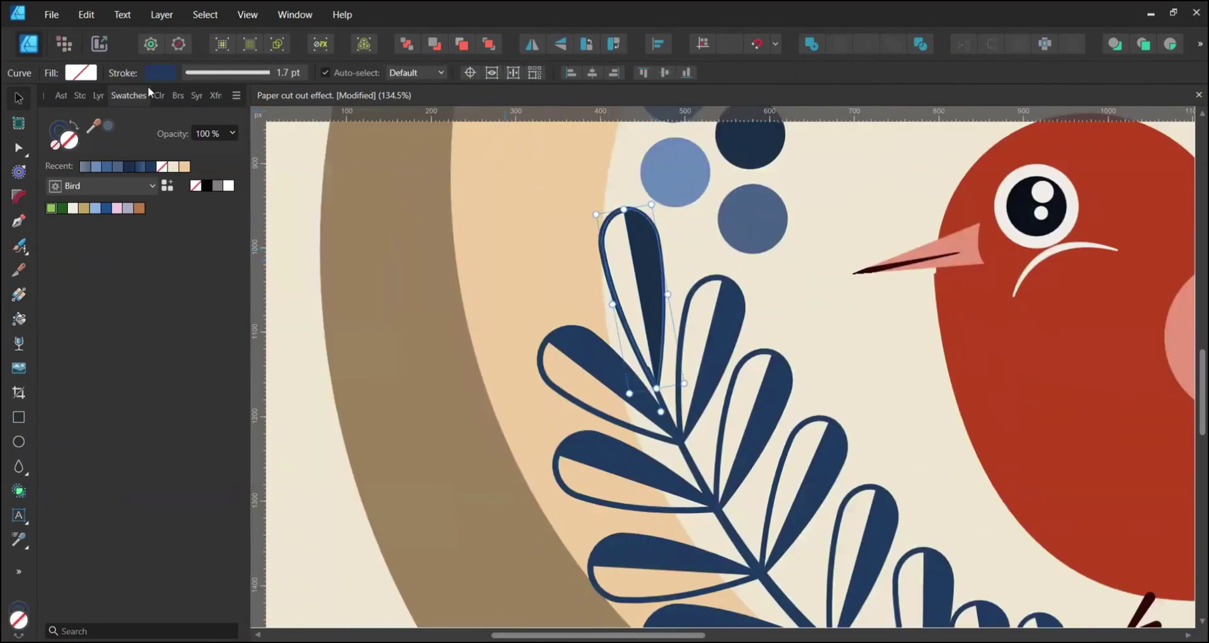
# Step: Give the outlined half of the branch's end leaf a linear gradient from light blue to medium blue, running diagonally across it
pyautogui.press('g')
pyautogui.moveTo(588, 261); pyautogui.dragTo(653, 339)
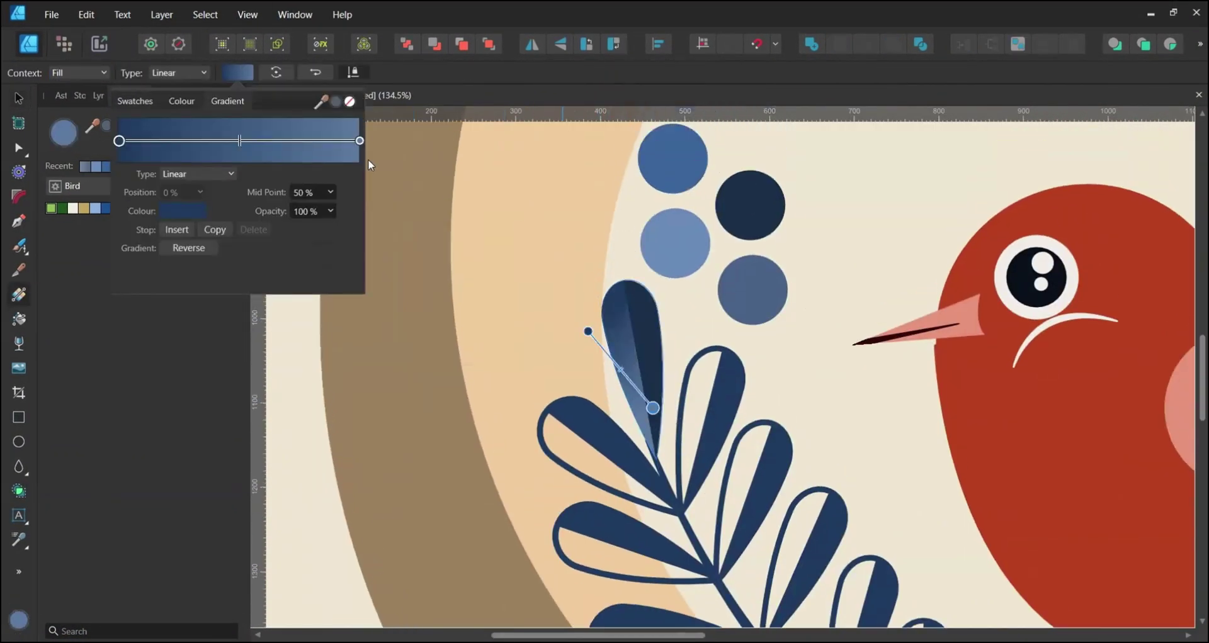
pyautogui.click(359, 140)
pyautogui.click(182, 211)
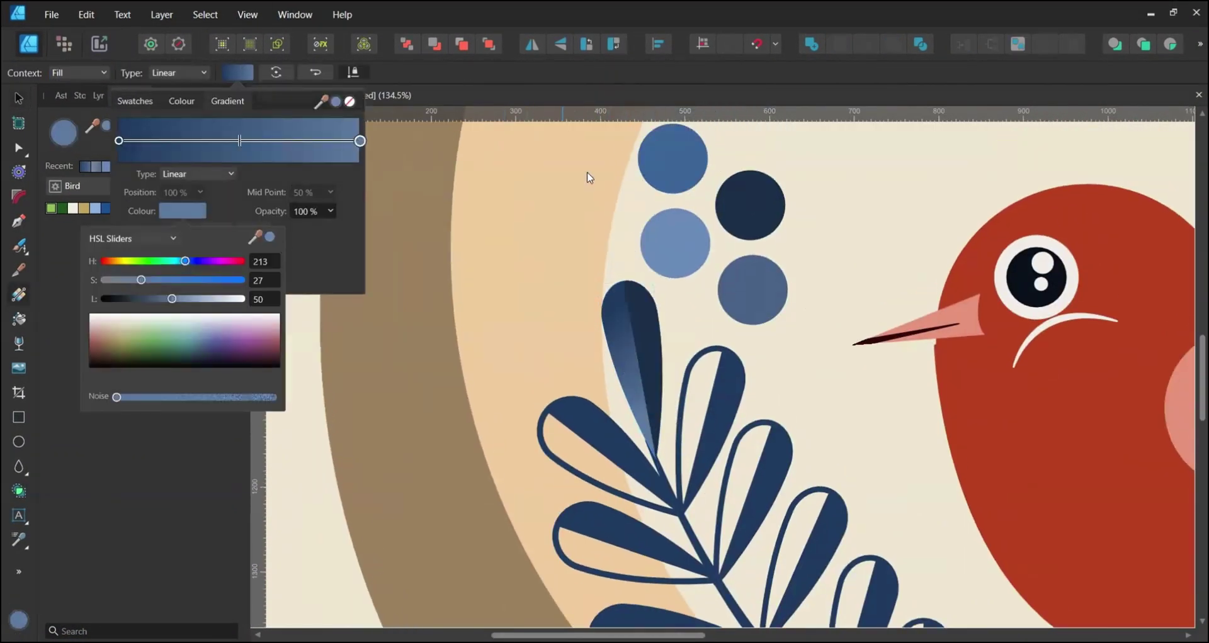
pyautogui.click(119, 140)
pyautogui.click(182, 211)
pyautogui.click(271, 236)
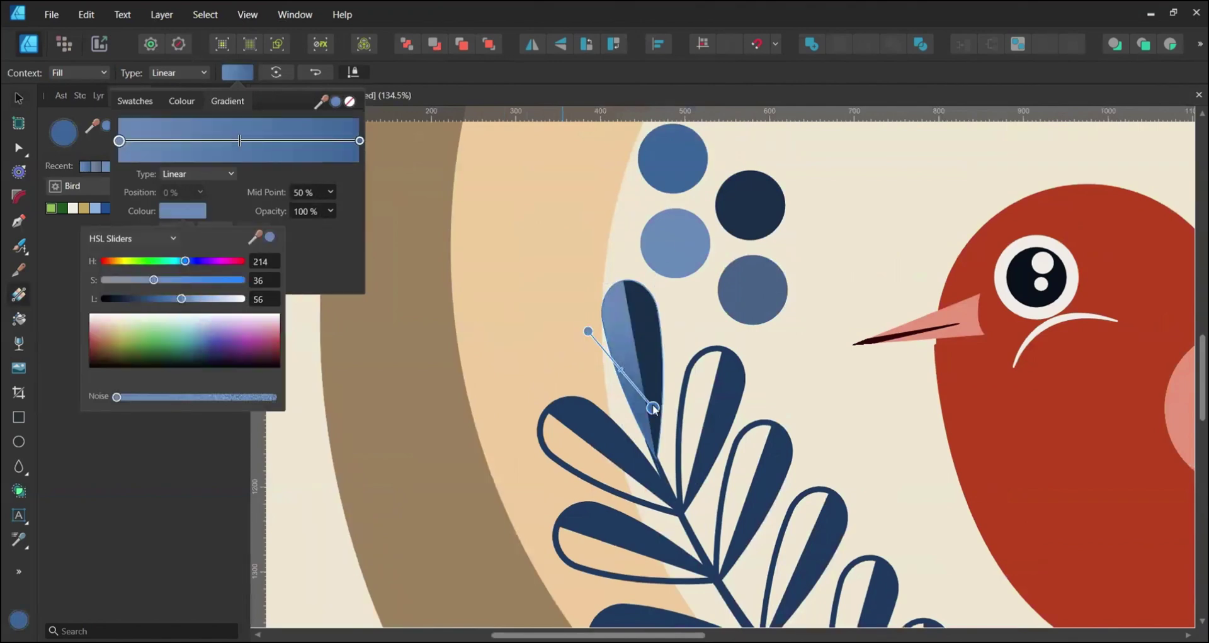
pyautogui.moveTo(587, 332); pyautogui.dragTo(610, 341)
pyautogui.moveTo(652, 408); pyautogui.dragTo(643, 379)
# Step: Set the leaf's dark half gradient stops to the greyish blue and dark navy sampled from the sample circles, and adjust its direction
pyautogui.click(648, 355)
pyautogui.click(237, 72)
pyautogui.click(118, 140)
pyautogui.click(182, 211)
pyautogui.moveTo(251, 236); pyautogui.dragTo(763, 282)
pyautogui.click(270, 236)
pyautogui.click(360, 140)
pyautogui.click(183, 211)
pyautogui.moveTo(250, 236); pyautogui.dragTo(750, 205)
pyautogui.click(269, 236)
pyautogui.moveTo(630, 358)
pyautogui.mouseDown()
pyautogui.moveTo(661, 324)
pyautogui.moveTo(672, 339)
pyautogui.moveTo(596, 343)
pyautogui.moveTo(626, 359)
pyautogui.mouseUp()
# Step: Copy the end leaf's light half style with the Style Picker and apply it to the outlined halves of all other leaves
pyautogui.click(19, 540)
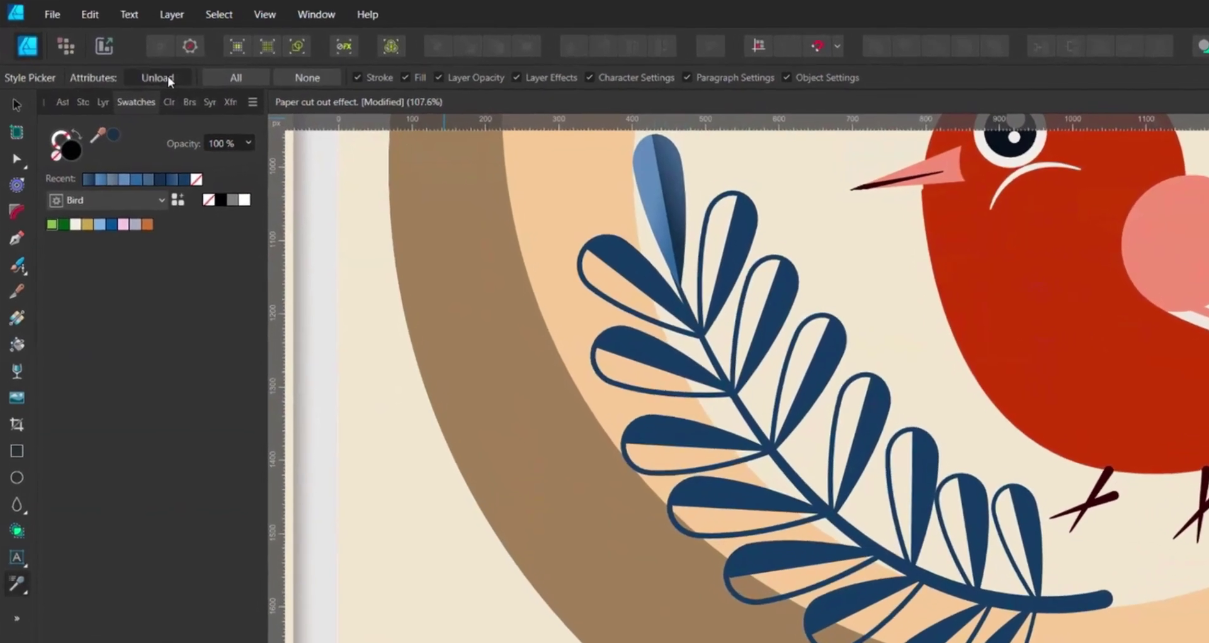
pyautogui.click(168, 77)
pyautogui.click(646, 177)
pyautogui.click(722, 198)
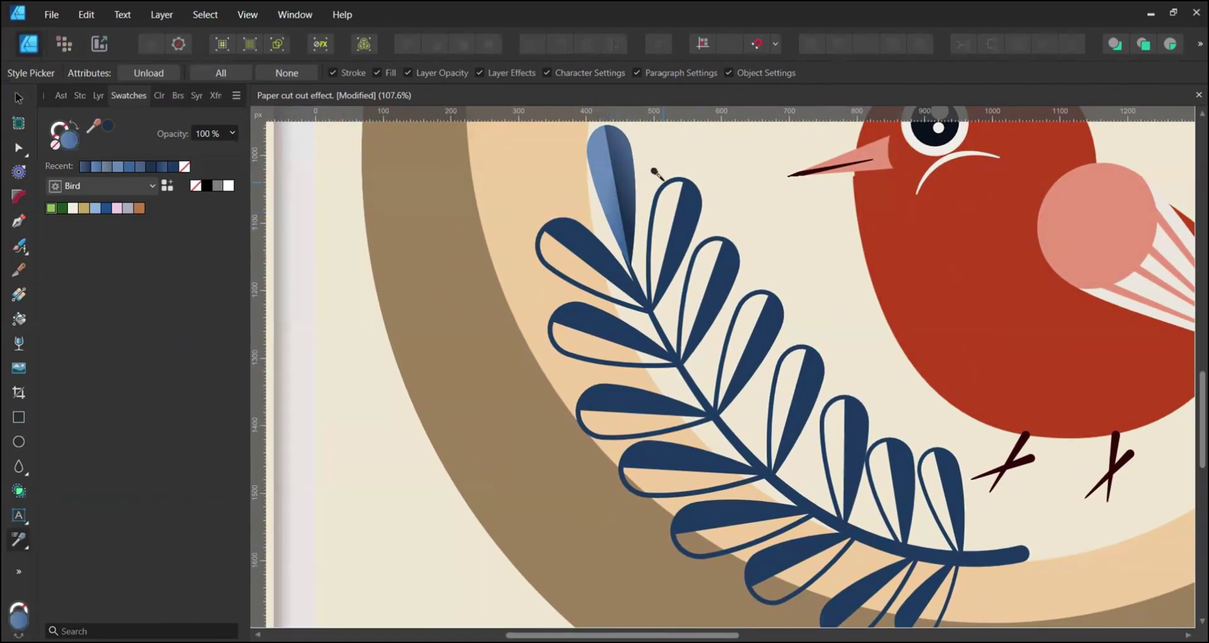
pyautogui.click(714, 280)
pyautogui.click(759, 330)
pyautogui.click(798, 387)
pyautogui.click(844, 438)
pyautogui.click(891, 475)
pyautogui.click(941, 488)
pyautogui.click(567, 249)
pyautogui.click(548, 328)
pyautogui.click(579, 417)
pyautogui.click(622, 478)
pyautogui.click(675, 539)
pyautogui.click(748, 591)
pyautogui.scroll(-1, 830, 595)
pyautogui.click(830, 595)
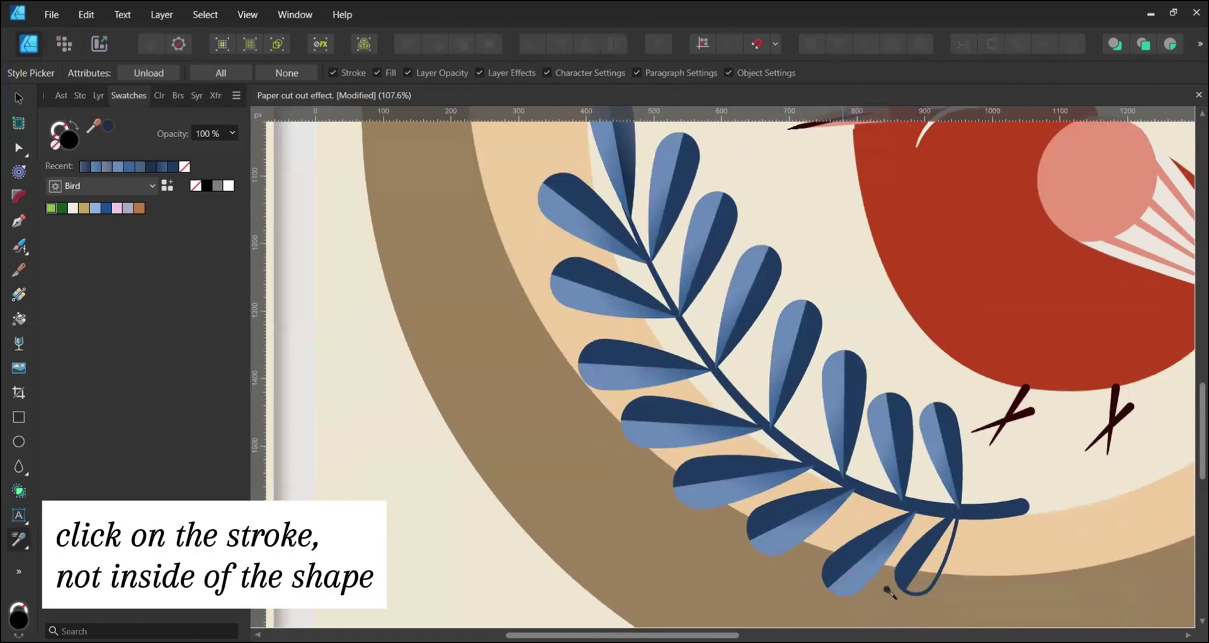
pyautogui.click(900, 585)
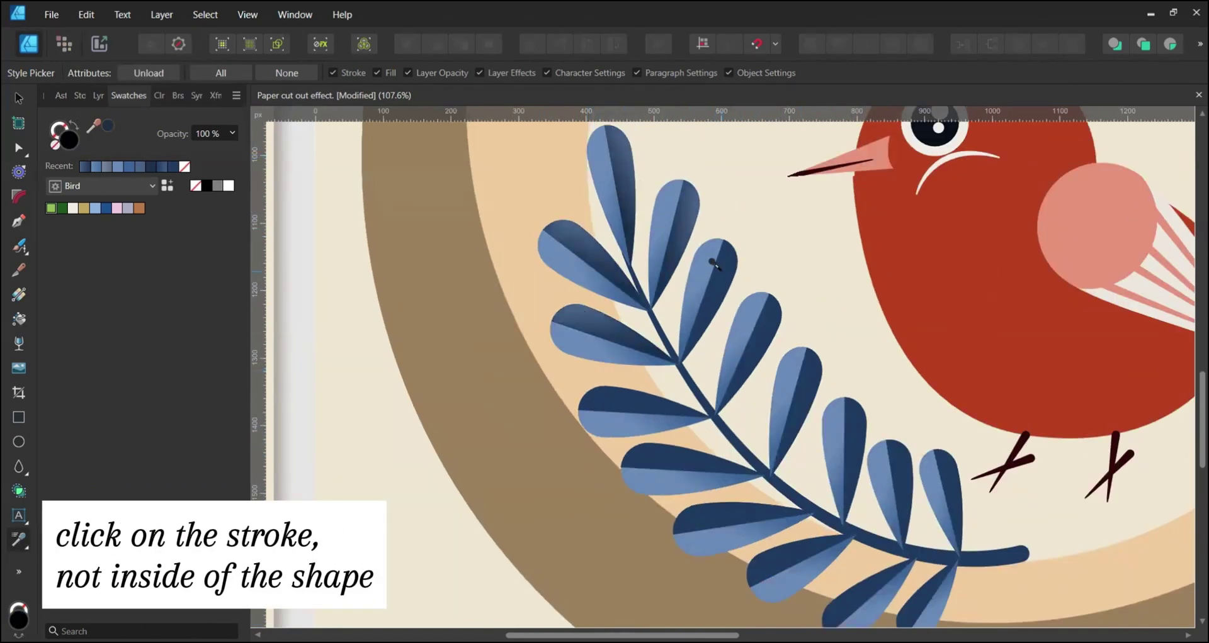
# Step: Apply the dark navy gradient style to the solid dark halves of the remaining leaves on both sides of the stem
pyautogui.click(807, 398)
pyautogui.click(856, 435)
pyautogui.click(721, 504)
pyautogui.click(774, 564)
pyautogui.click(844, 605)
pyautogui.click(900, 472)
pyautogui.click(909, 605)
pyautogui.click(948, 478)
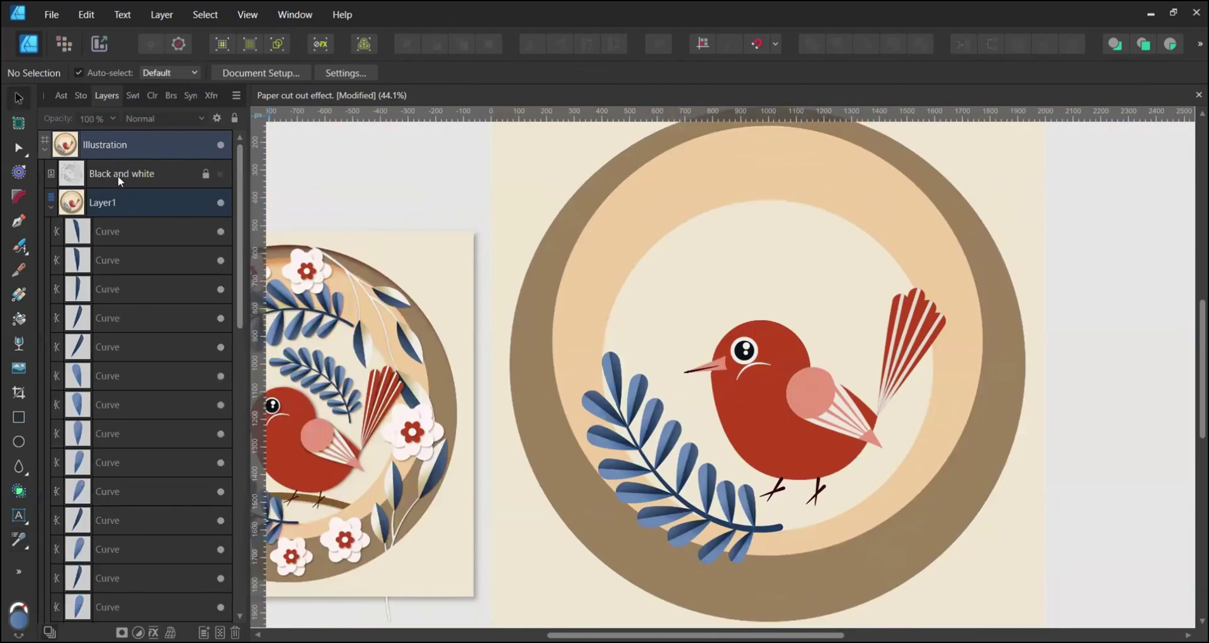
# Step: Group all the dark leaf halves of the branch and move the group to the front of the layer
pyautogui.click(111, 228)
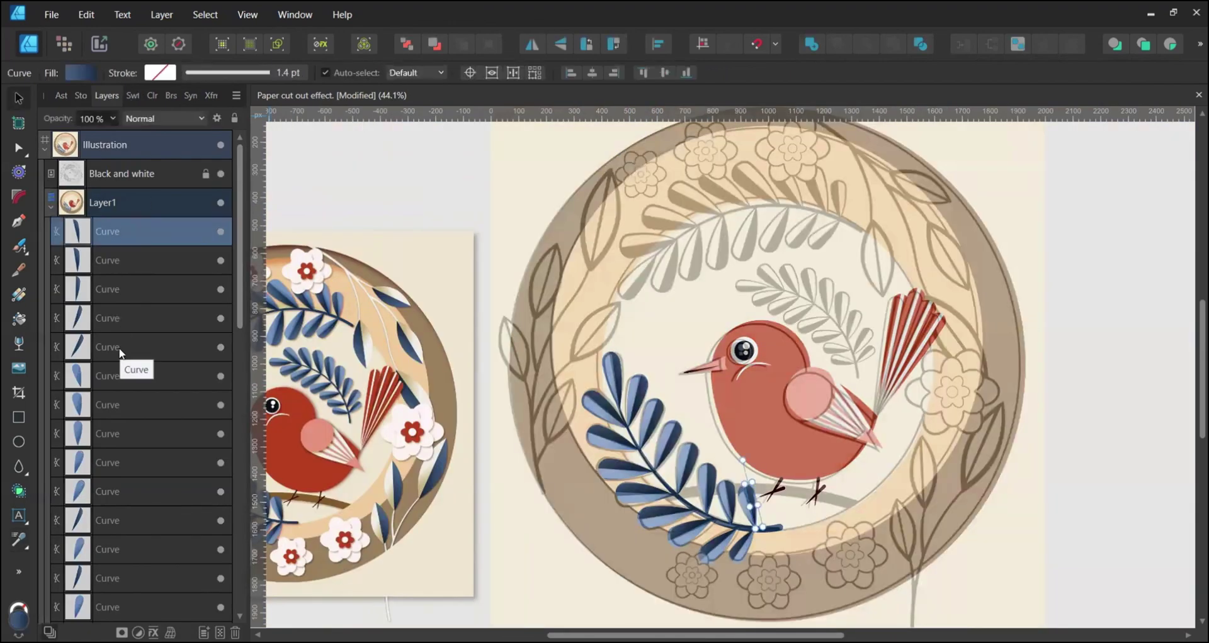
pyautogui.keyDown('shift'); pyautogui.click(119, 347); pyautogui.keyUp('shift')
pyautogui.scroll(-3, 109, 349)
pyautogui.keyDown('ctrl'); pyautogui.click(108, 349); pyautogui.keyUp('ctrl')
pyautogui.keyDown('ctrl'); pyautogui.click(108, 405); pyautogui.keyUp('ctrl')
pyautogui.scroll(-2, 108, 405)
pyautogui.keyDown('ctrl'); pyautogui.click(107, 291); pyautogui.keyUp('ctrl')
pyautogui.keyDown('ctrl'); pyautogui.click(108, 318); pyautogui.keyUp('ctrl')
pyautogui.keyDown('shift'); pyautogui.click(111, 409); pyautogui.keyUp('shift')
pyautogui.keyDown('shift'); pyautogui.click(108, 463); pyautogui.keyUp('shift')
pyautogui.hotkey('ctrl', 'g')
pyautogui.click(487, 45)
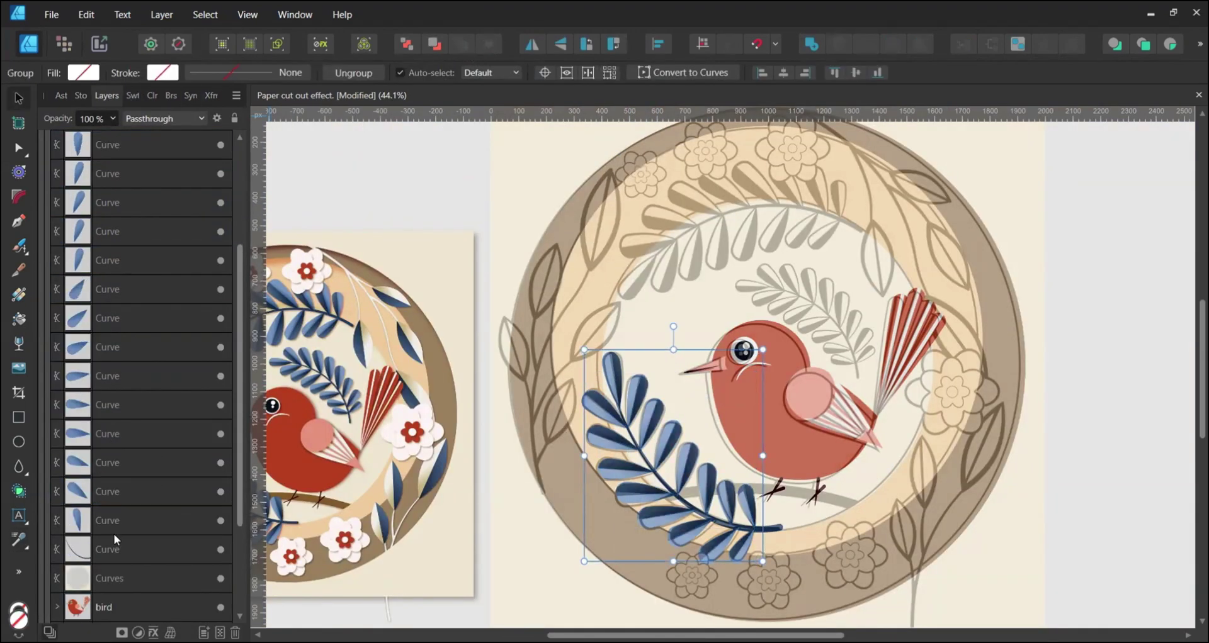
# Step: Group all the light leaf halves of the branch together
pyautogui.click(115, 529)
pyautogui.scroll(5, 108, 378)
pyautogui.keyDown('shift'); pyautogui.click(101, 265); pyautogui.keyUp('shift')
pyautogui.hotkey('ctrl', 'g')
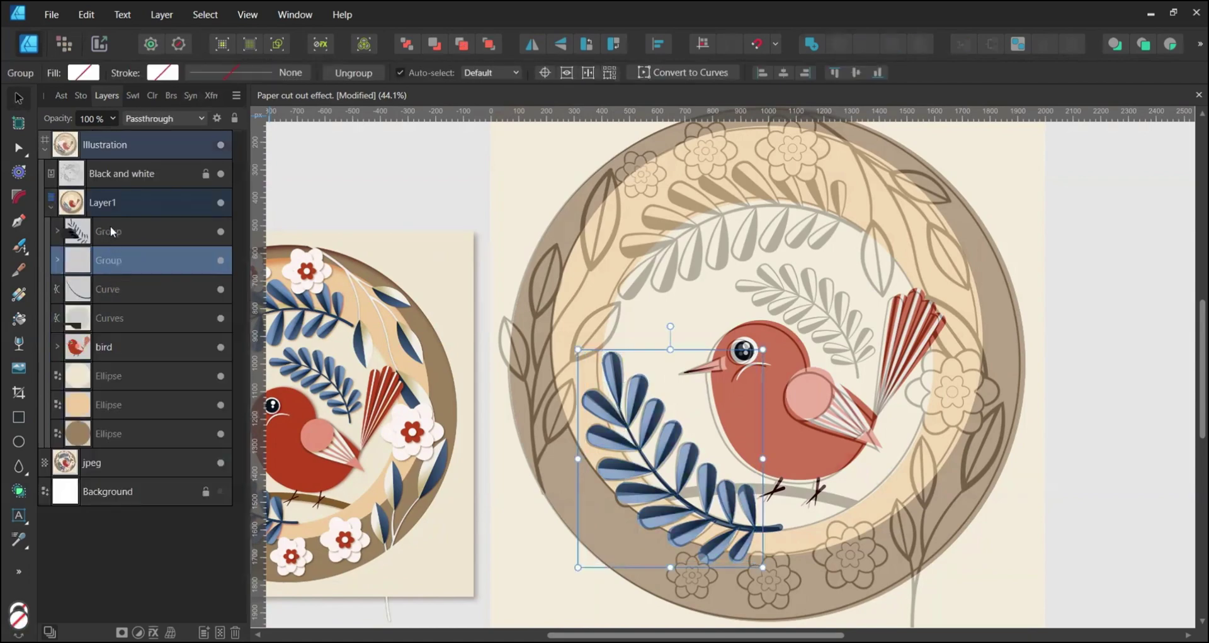
# Step: Try to expand the stroke of the branch's stem curve into a shape
pyautogui.click(108, 282)
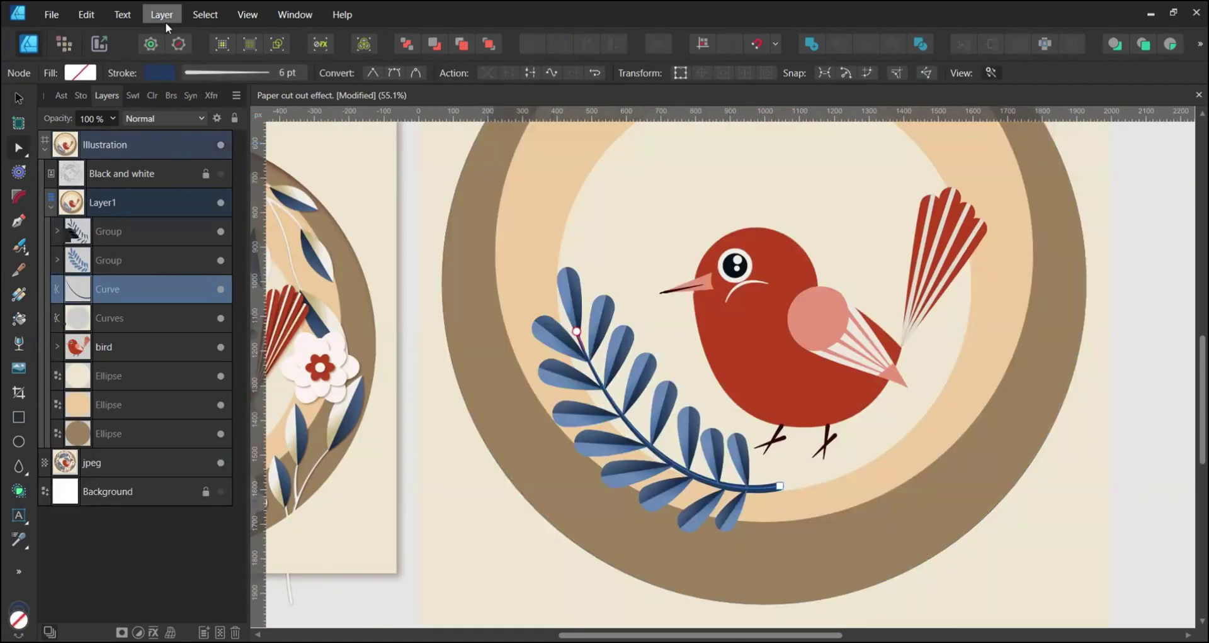
pyautogui.click(165, 18)
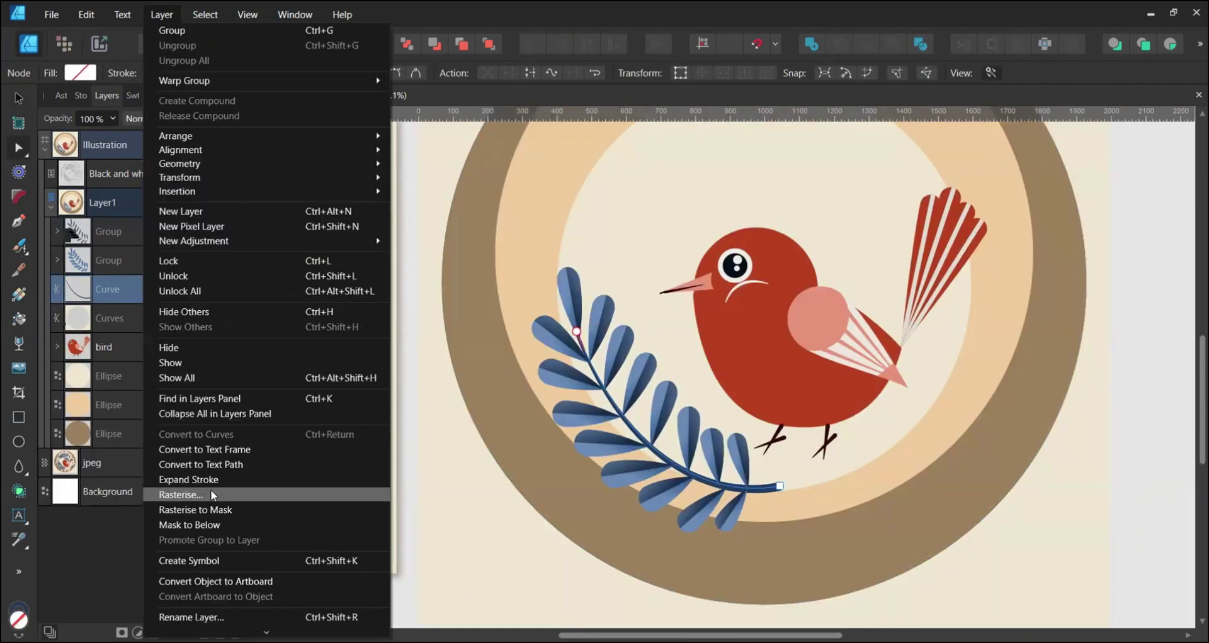
pyautogui.click(212, 482)
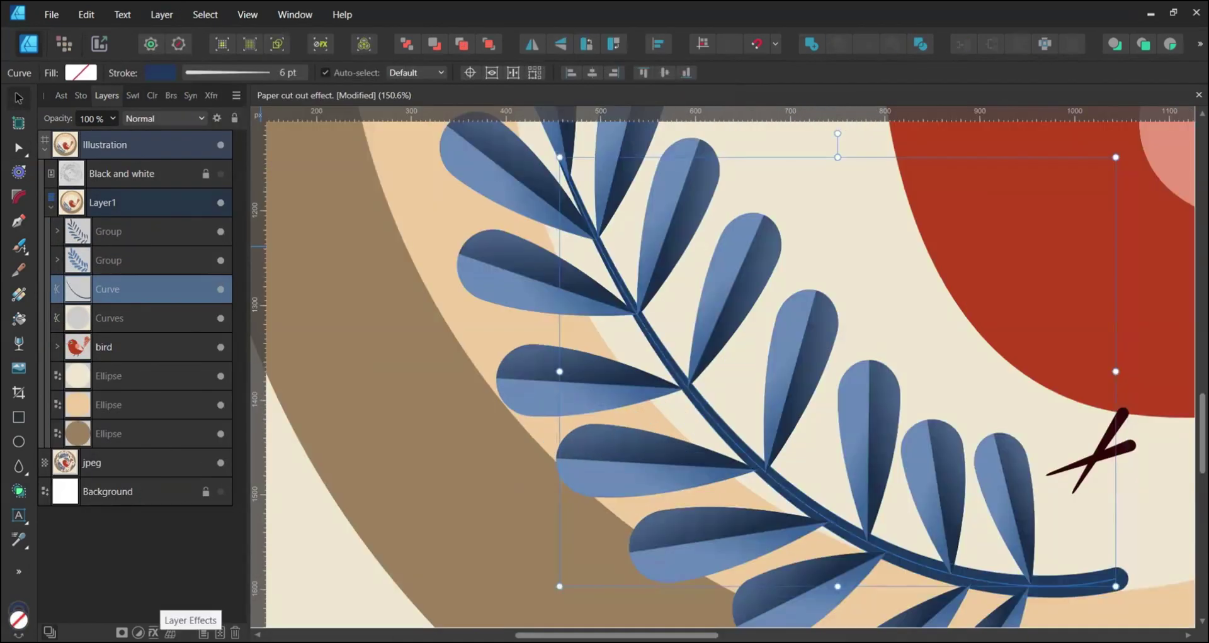
# Step: Add an Inner Shadow effect to the stem with Multiply blend, 50% opacity, radius 7.1 px and offset 11.9 px
pyautogui.click(153, 632)
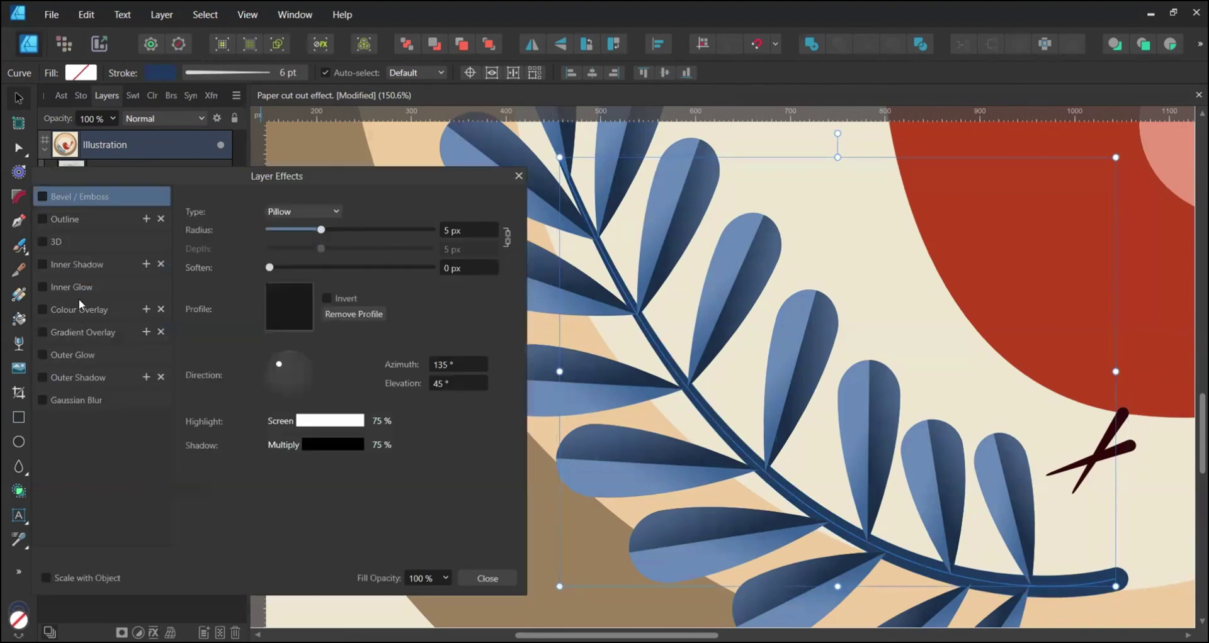
pyautogui.click(77, 264)
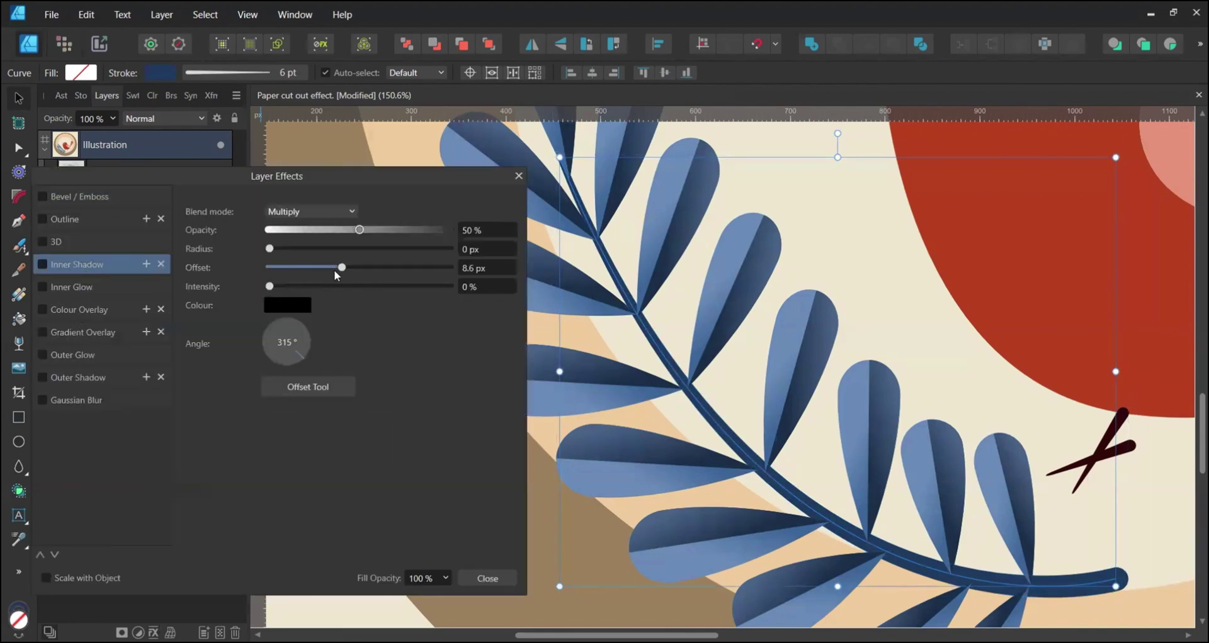
pyautogui.moveTo(341, 268); pyautogui.dragTo(363, 267)
pyautogui.moveTo(271, 249); pyautogui.dragTo(335, 255)
pyautogui.click(318, 209)
pyautogui.click(318, 226)
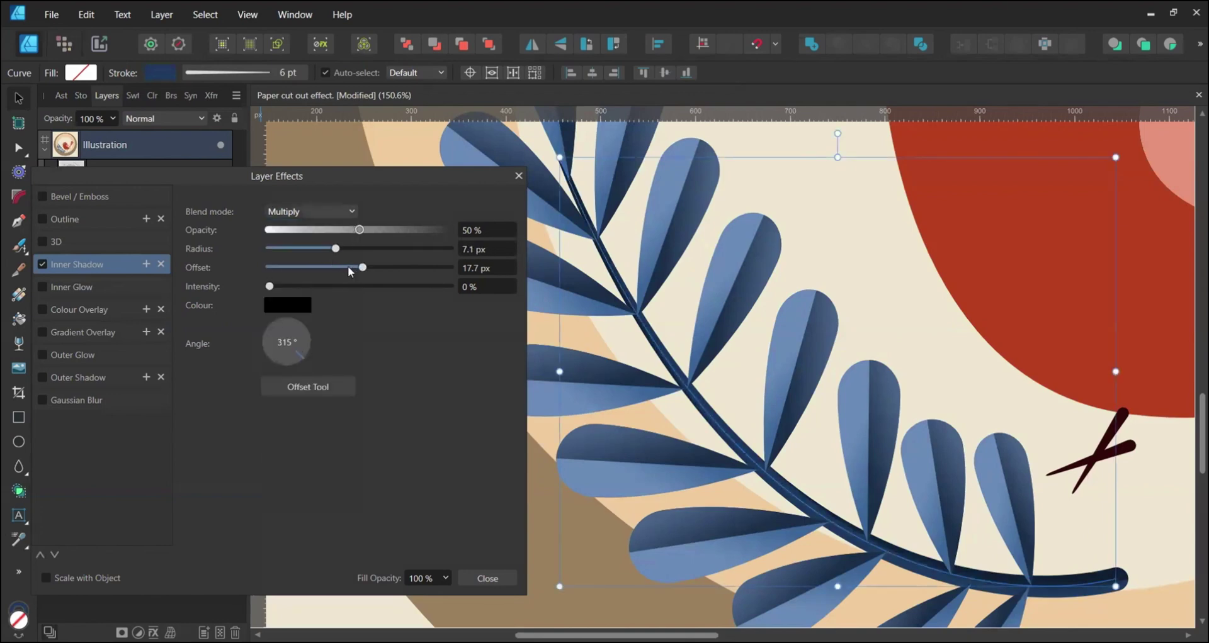
pyautogui.moveTo(364, 269); pyautogui.dragTo(346, 272)
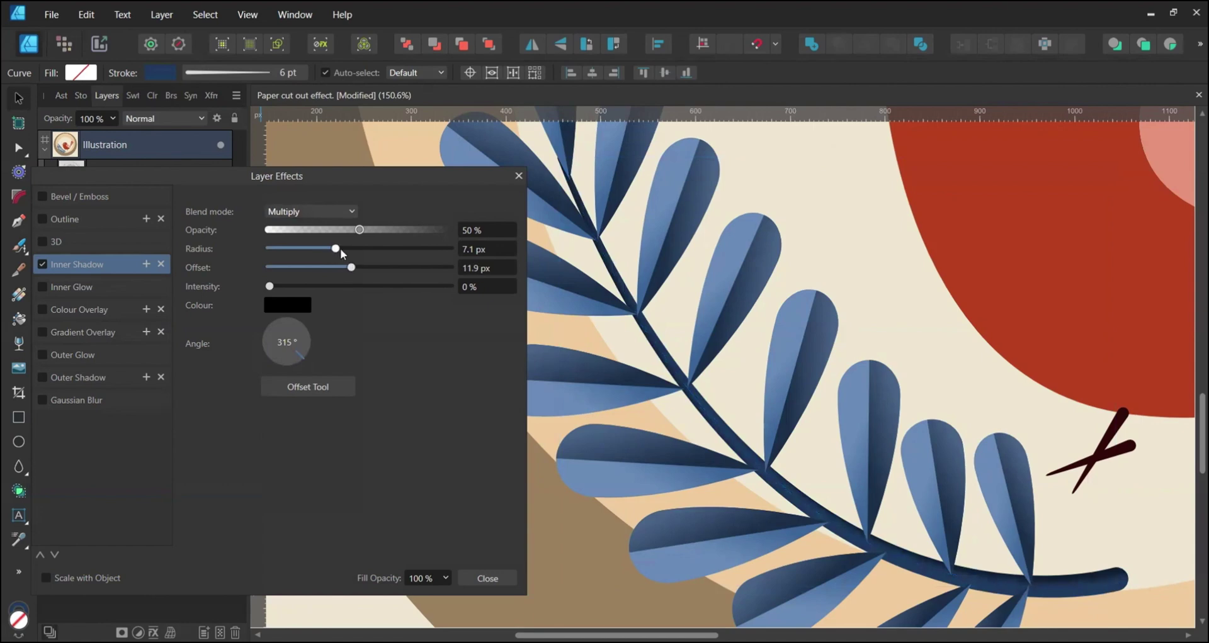
pyautogui.click(518, 176)
pyautogui.scroll(-5, 412, 239)
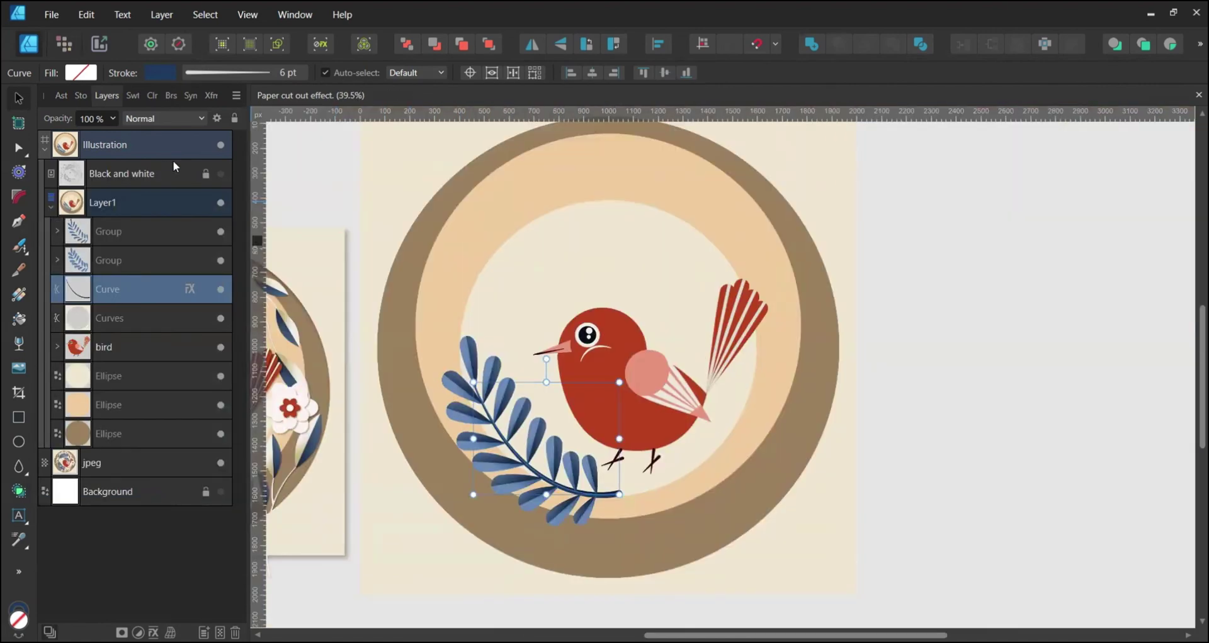
# Step: Show the Black and white sketch and group both leaf groups with the stem into one branch
pyautogui.click(221, 175)
pyautogui.keyDown('shift'); pyautogui.click(122, 245); pyautogui.keyUp('shift')
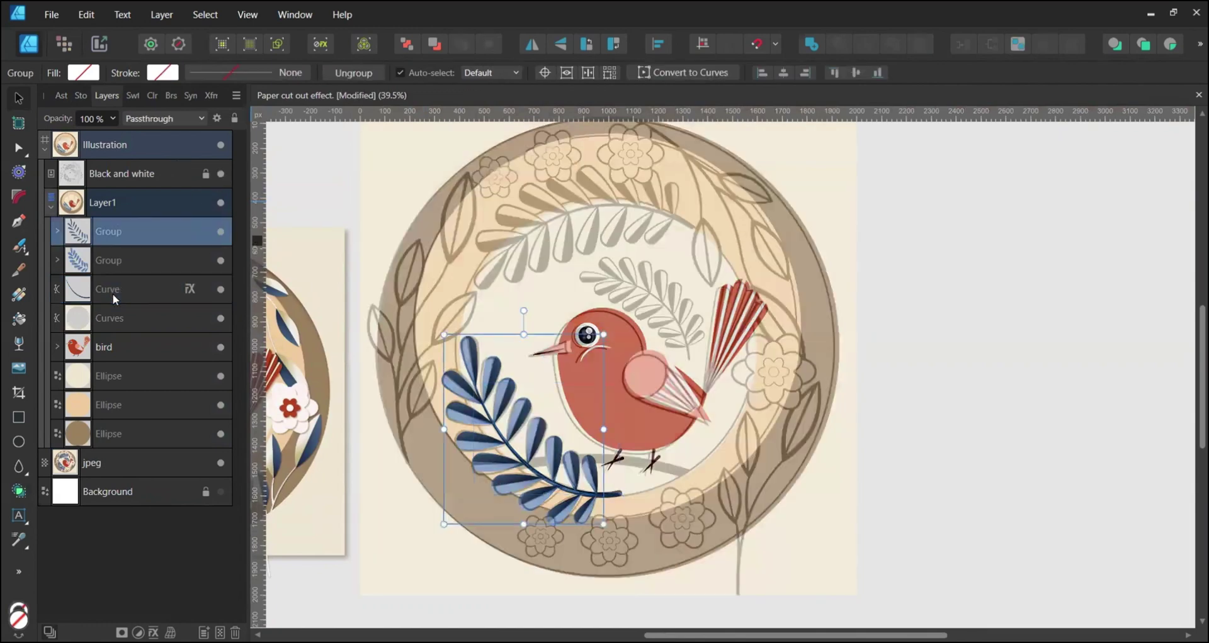
pyautogui.hotkey('ctrl', 'g')
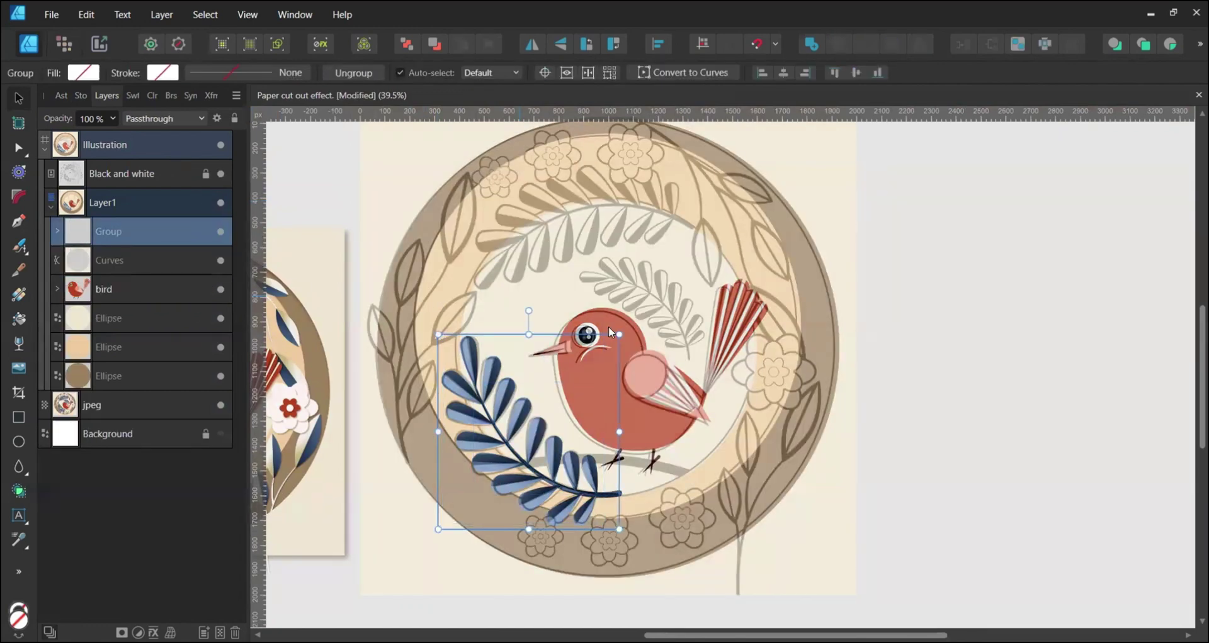
# Step: Duplicate the branch, flip the copy vertically, and rotate and resize it to match the sketched branch above the bird
pyautogui.hscroll(-5, 608, 326)
pyautogui.hotkey('ctrl', 'j')
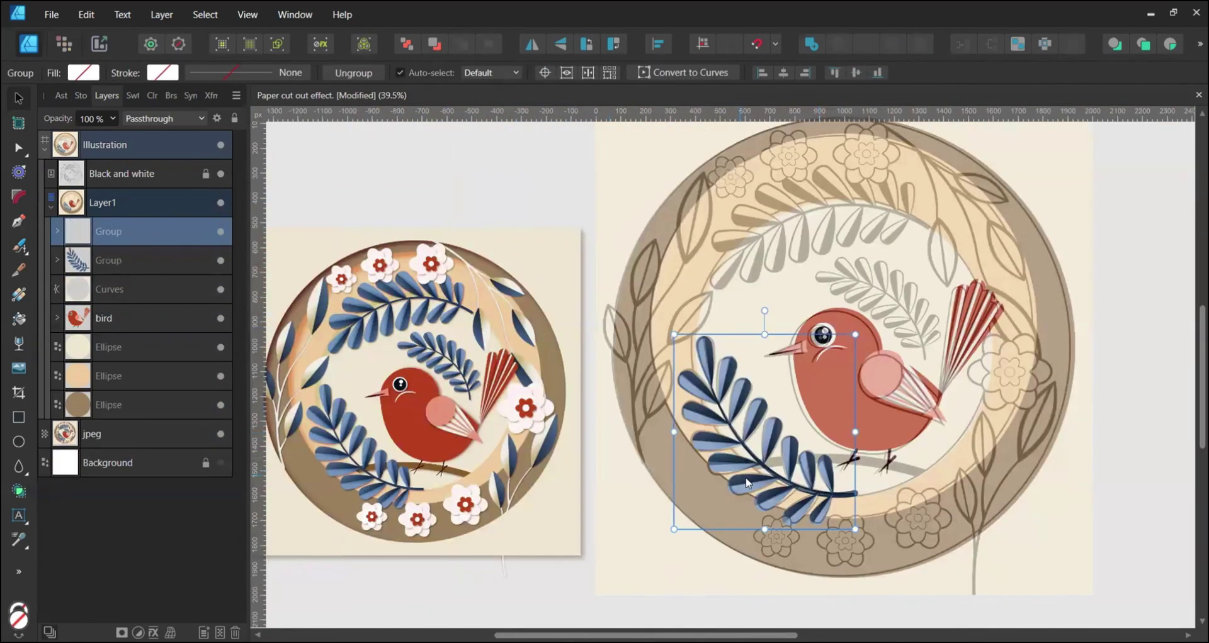
pyautogui.moveTo(759, 446); pyautogui.dragTo(836, 263)
pyautogui.click(560, 44)
pyautogui.moveTo(840, 373); pyautogui.dragTo(749, 343)
pyautogui.moveTo(779, 268); pyautogui.dragTo(751, 254)
pyautogui.moveTo(738, 330)
pyautogui.mouseDown()
pyautogui.moveTo(759, 323)
pyautogui.moveTo(752, 340)
pyautogui.mouseUp()
# Step: Duplicate the upper branch, then shrink, rotate and place the copy over the small sketched branch behind the bird's head
pyautogui.hotkey('ctrl', 'j')
pyautogui.moveTo(851, 245); pyautogui.dragTo(875, 329)
pyautogui.moveTo(806, 191); pyautogui.dragTo(837, 288)
pyautogui.moveTo(811, 441); pyautogui.dragTo(770, 391)
pyautogui.moveTo(855, 368); pyautogui.dragTo(881, 299)
pyautogui.moveTo(800, 326); pyautogui.dragTo(796, 310)
pyautogui.moveTo(881, 301)
pyautogui.mouseDown()
pyautogui.moveTo(881, 321)
pyautogui.moveTo(838, 343)
pyautogui.mouseUp()
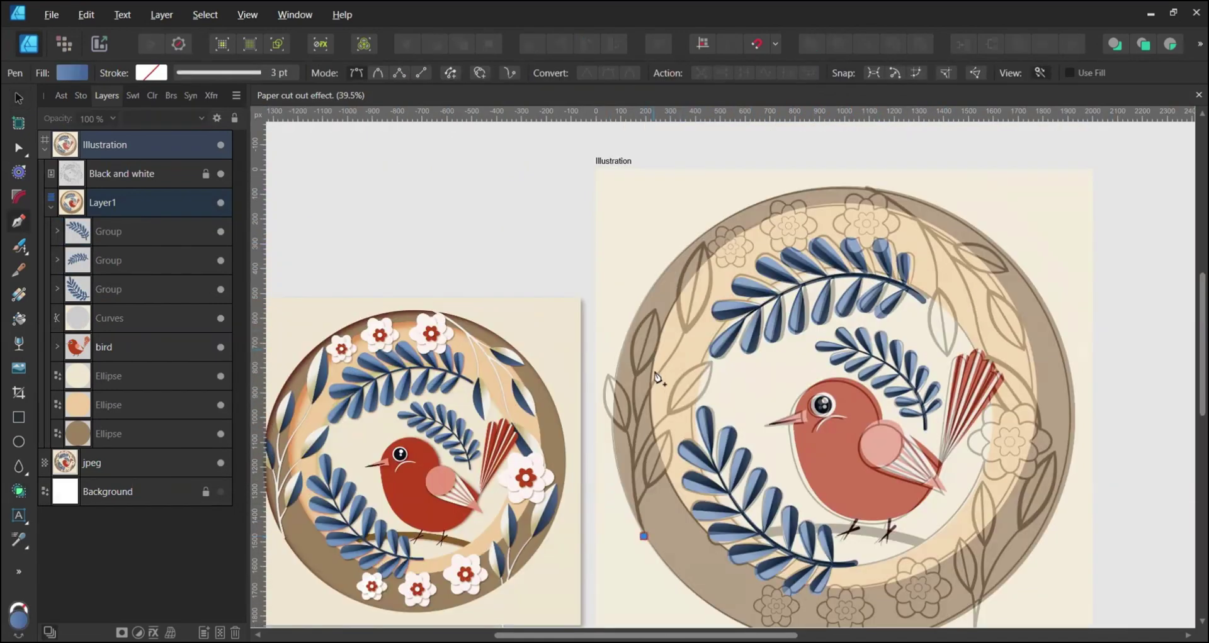
# Step: Trace the main stem on the ring's left side with the Pen tool, using a light grey stroke with a tapered pressure profile
pyautogui.moveTo(656, 380); pyautogui.dragTo(696, 301)
pyautogui.click(132, 95)
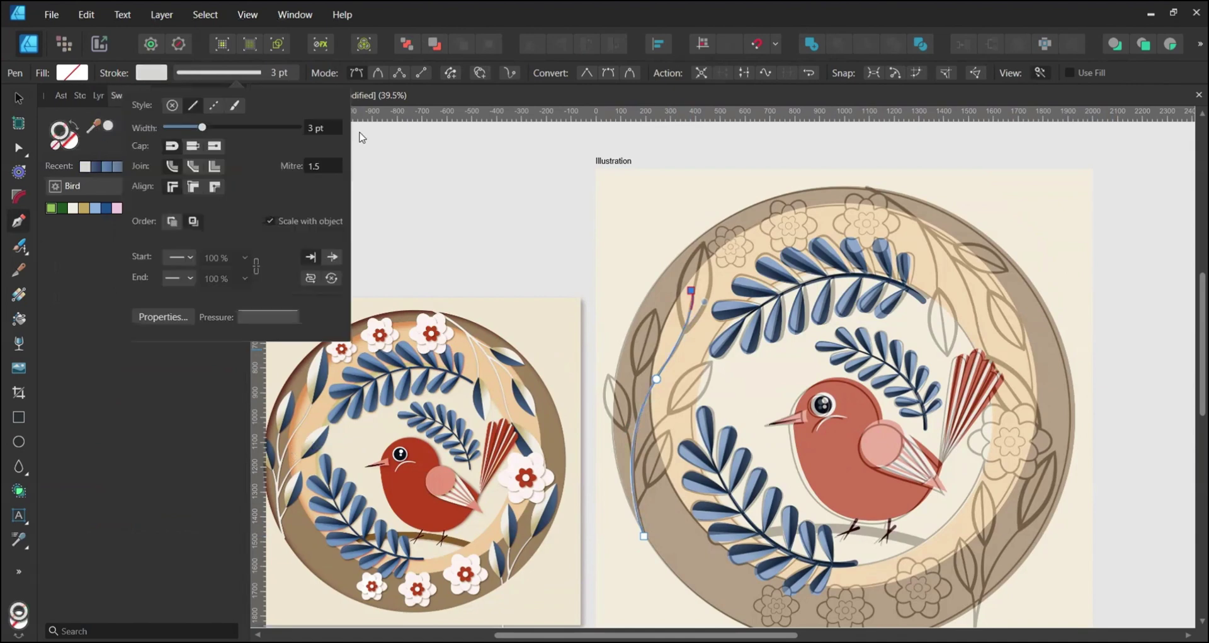
pyautogui.scroll(2, 326, 130)
pyautogui.click(267, 318)
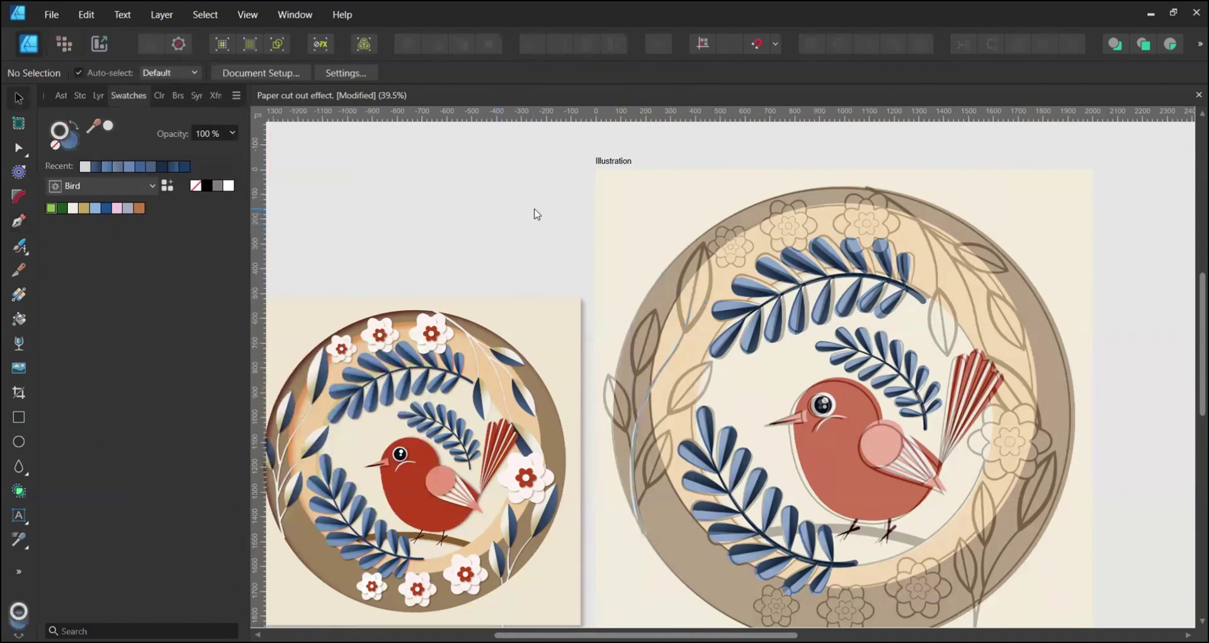
# Step: Lock the Curves layer and draw the short lowest twig of the left stem over the sketch with the Pen tool
pyautogui.click(628, 440)
pyautogui.scroll(3, 633, 436)
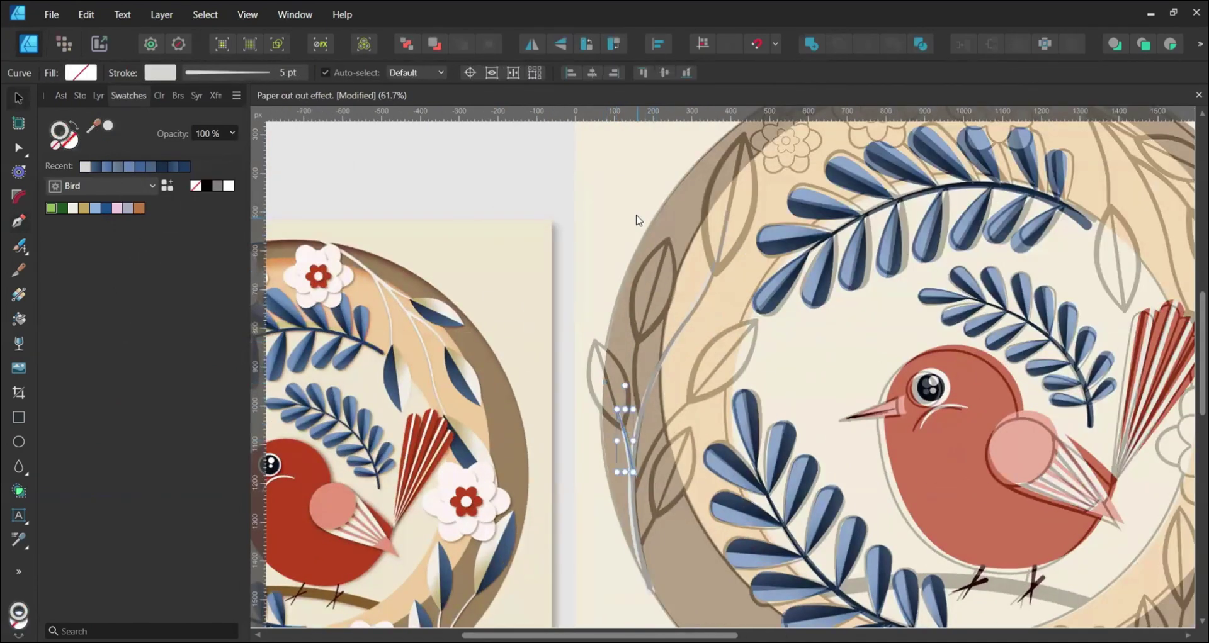
pyautogui.press('p')
pyautogui.click(99, 95)
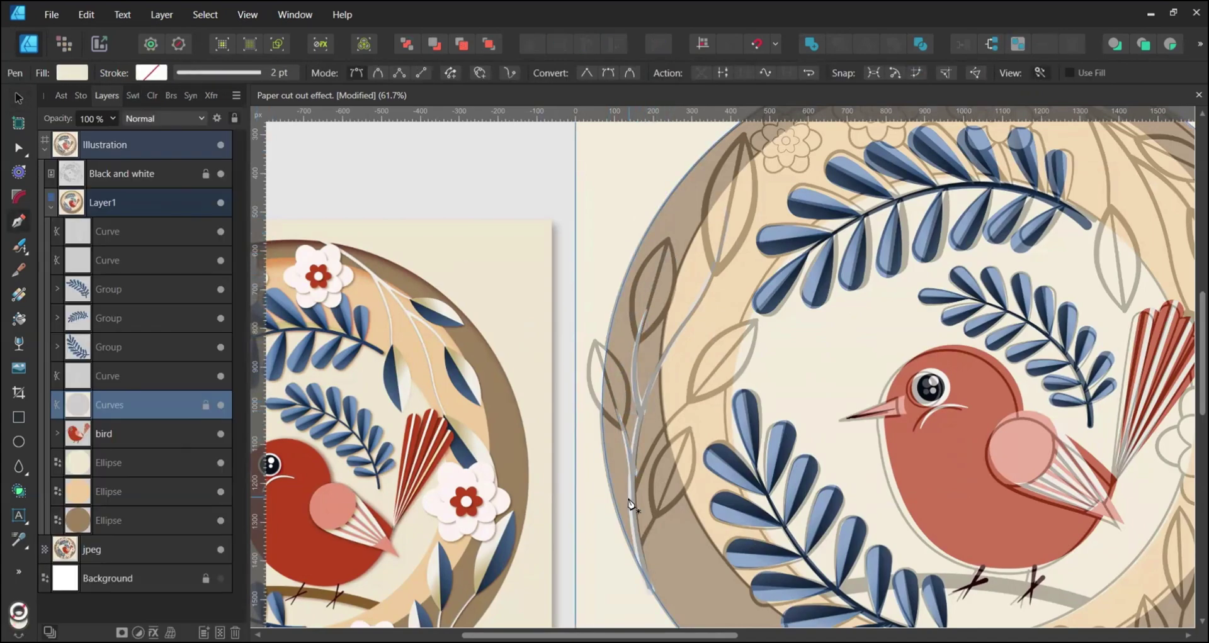
pyautogui.press('v')
pyautogui.click(561, 504)
pyautogui.press('p')
pyautogui.click(637, 547)
pyautogui.click(662, 500)
pyautogui.scroll(4, 668, 523)
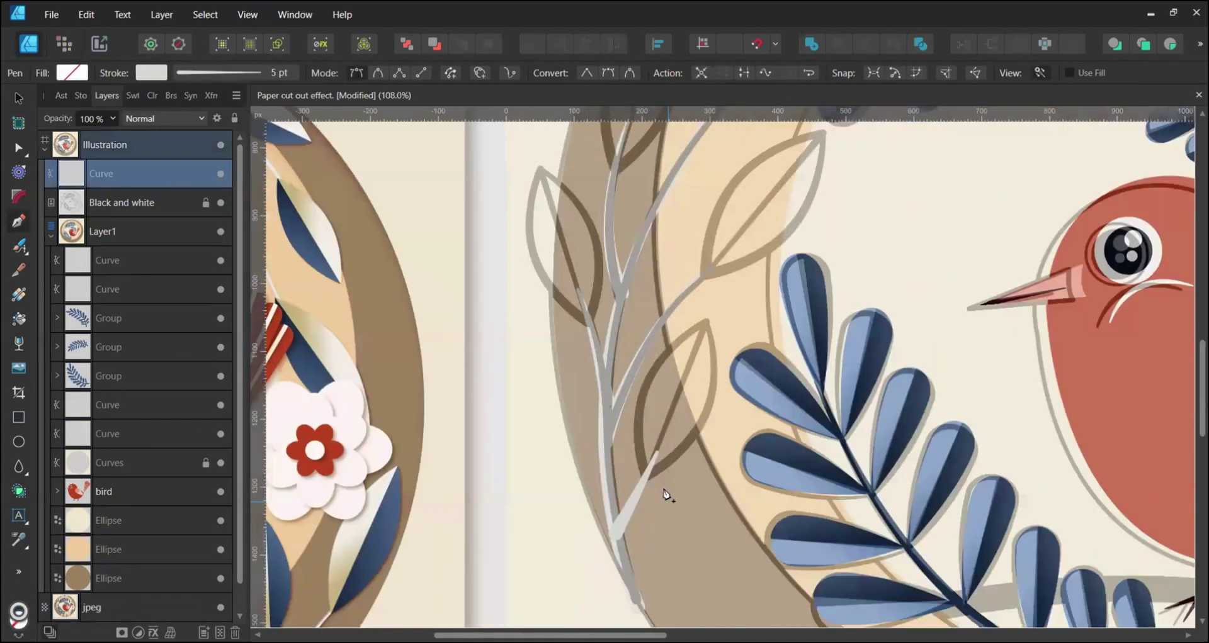
# Step: Refine the left stem's twigs by adjusting their nodes, stroke settings and tapered pressure profile so they join the main stem neatly
pyautogui.click(220, 73)
pyautogui.press('a')
pyautogui.click(618, 289)
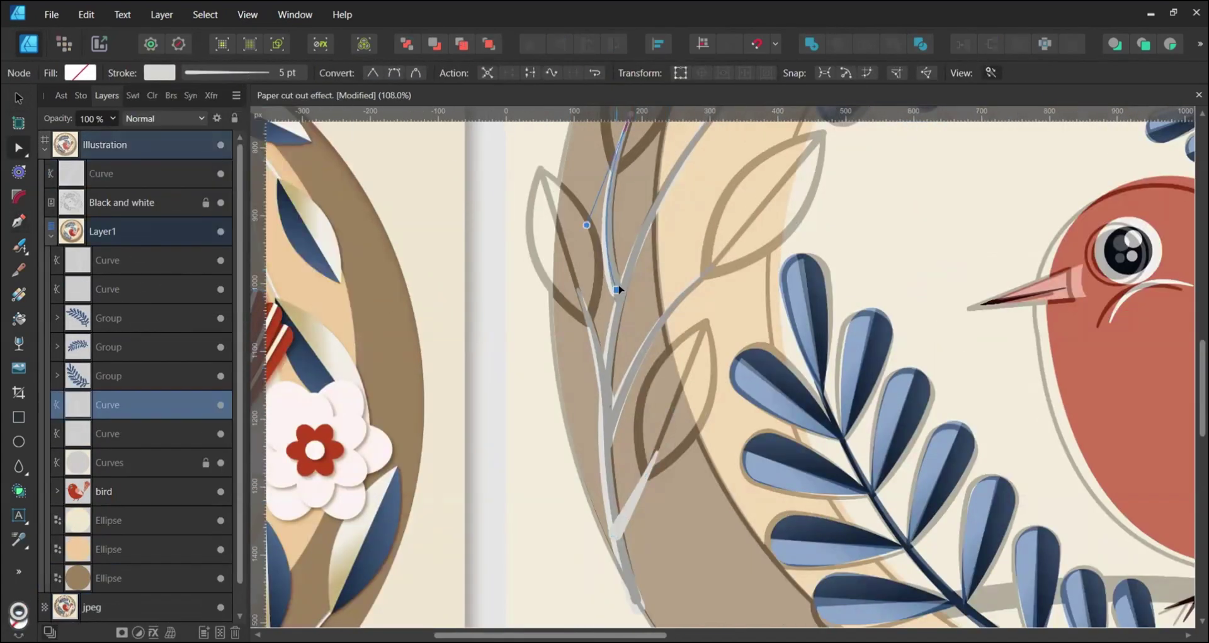
pyautogui.click(197, 75)
pyautogui.click(607, 403)
pyautogui.click(610, 530)
pyautogui.click(197, 74)
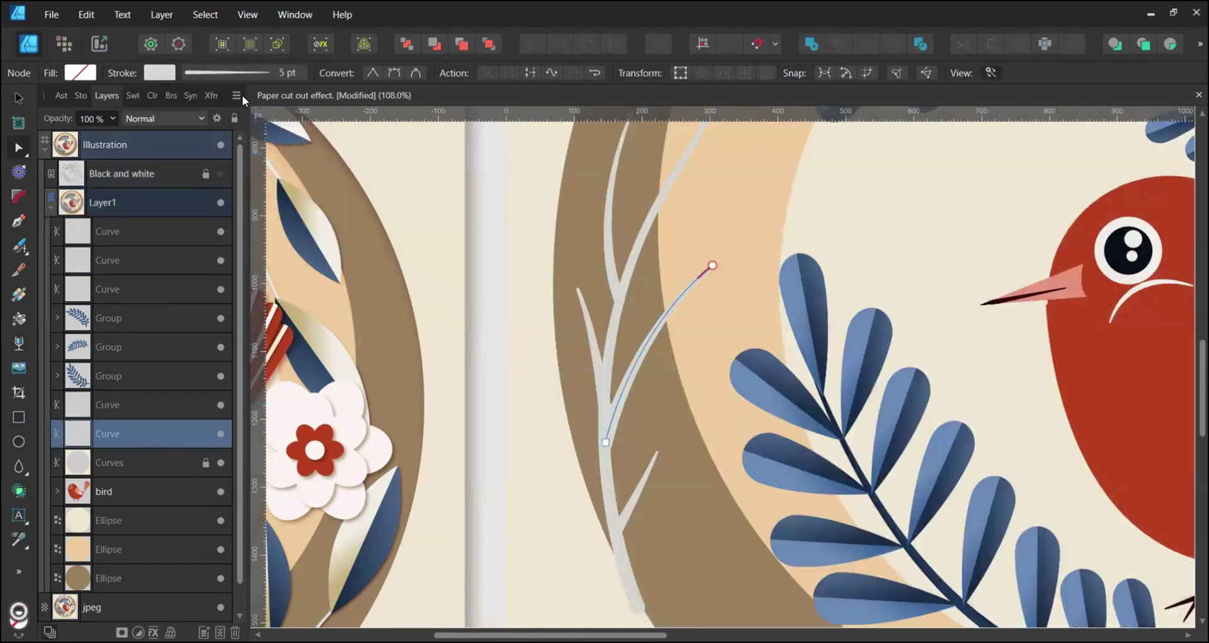
pyautogui.click(197, 74)
pyautogui.click(264, 316)
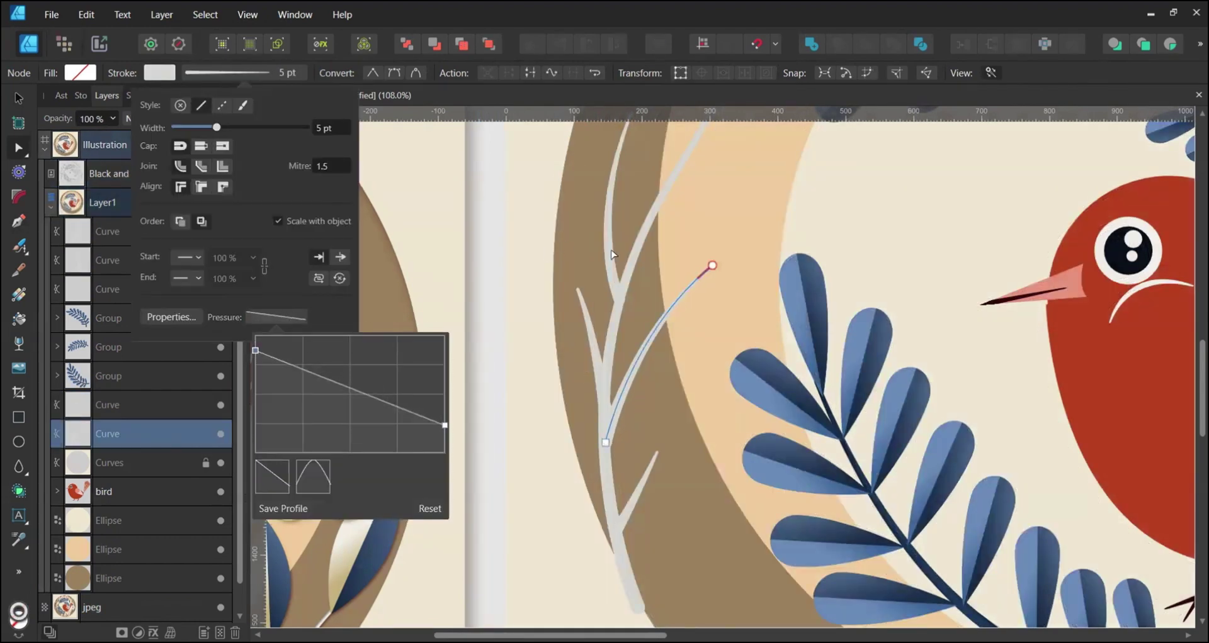
# Step: Select all five stem and twig curves, expand their strokes, and merge them into one shape with Add
pyautogui.click(620, 301)
pyautogui.keyDown('shift'); pyautogui.click(592, 351); pyautogui.keyUp('shift')
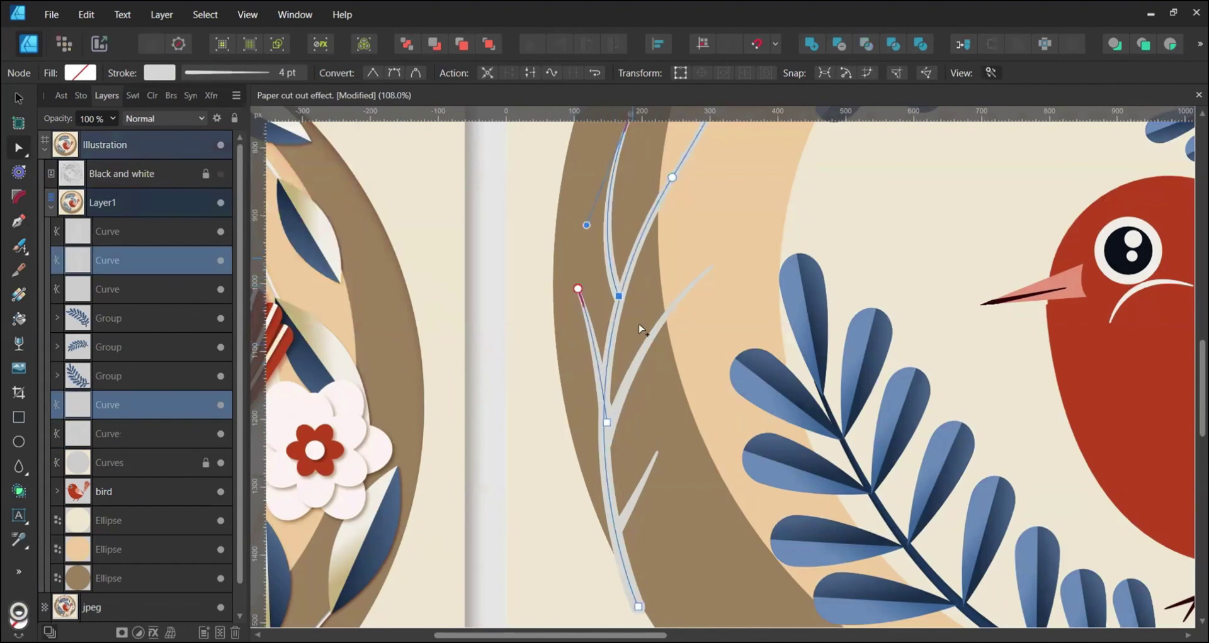
pyautogui.keyDown('shift'); pyautogui.click(649, 346); pyautogui.keyUp('shift')
pyautogui.keyDown('shift'); pyautogui.click(637, 494); pyautogui.keyUp('shift')
pyautogui.press('v')
pyautogui.click(161, 14)
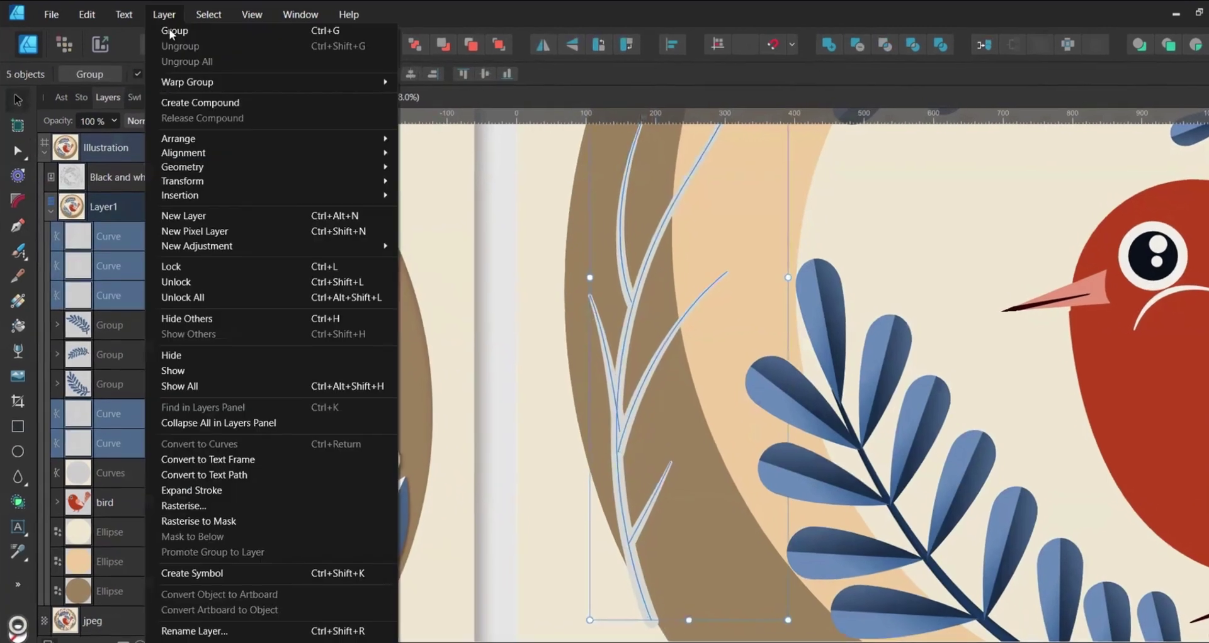
pyautogui.click(182, 490)
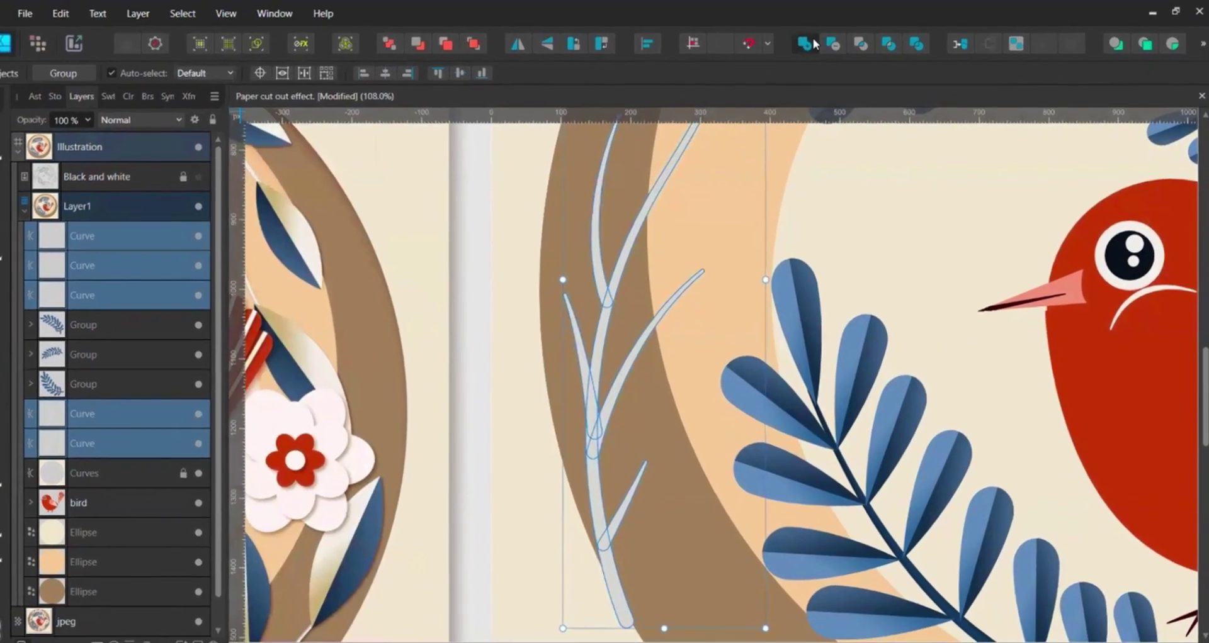
pyautogui.click(811, 42)
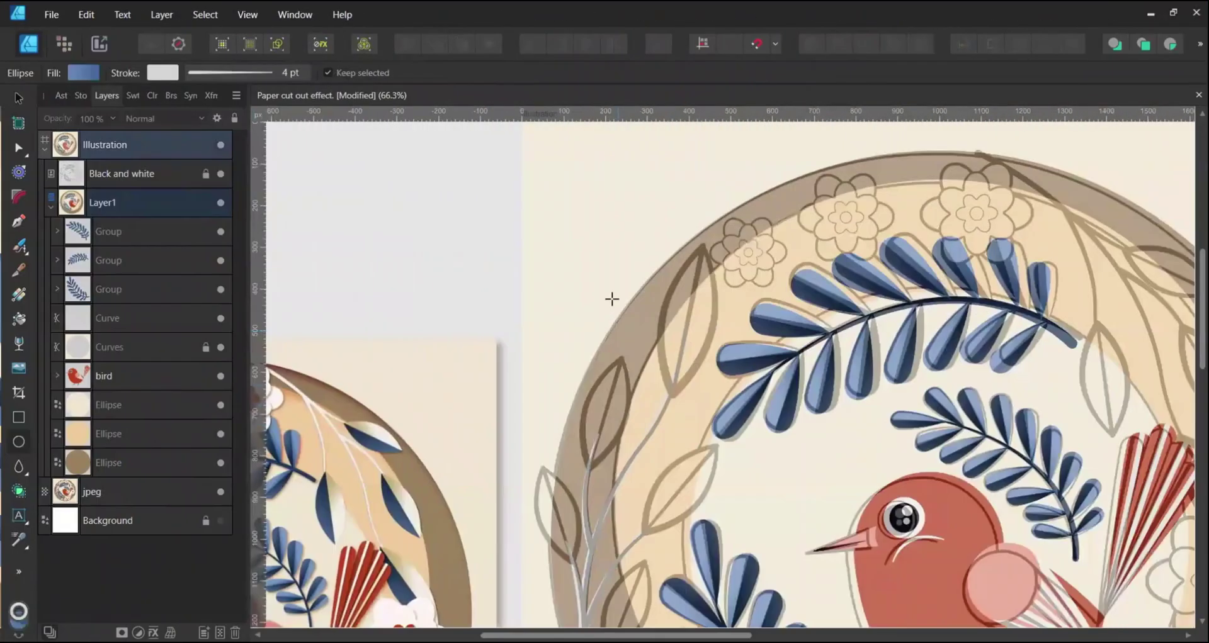
# Step: Draw a tall ellipse about 150 by 315 px outside the ring, with no fill and an even 4 pt black stroke
pyautogui.moveTo(572, 227); pyautogui.dragTo(636, 358)
pyautogui.click(132, 95)
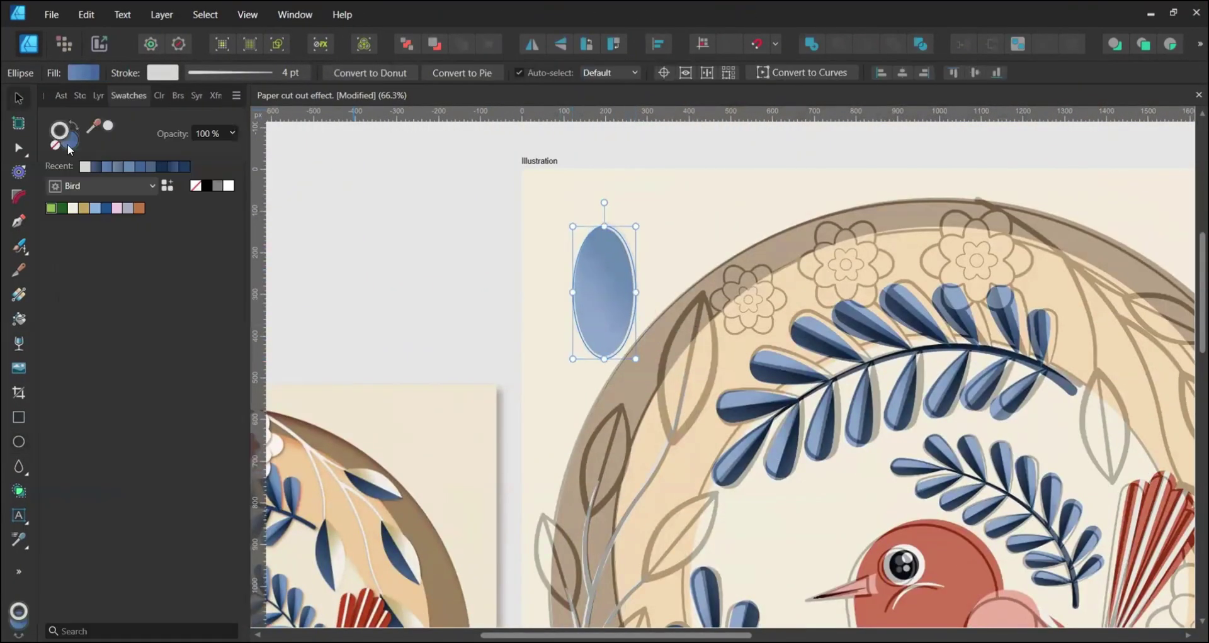
pyautogui.click(77, 125)
pyautogui.click(223, 73)
pyautogui.click(281, 318)
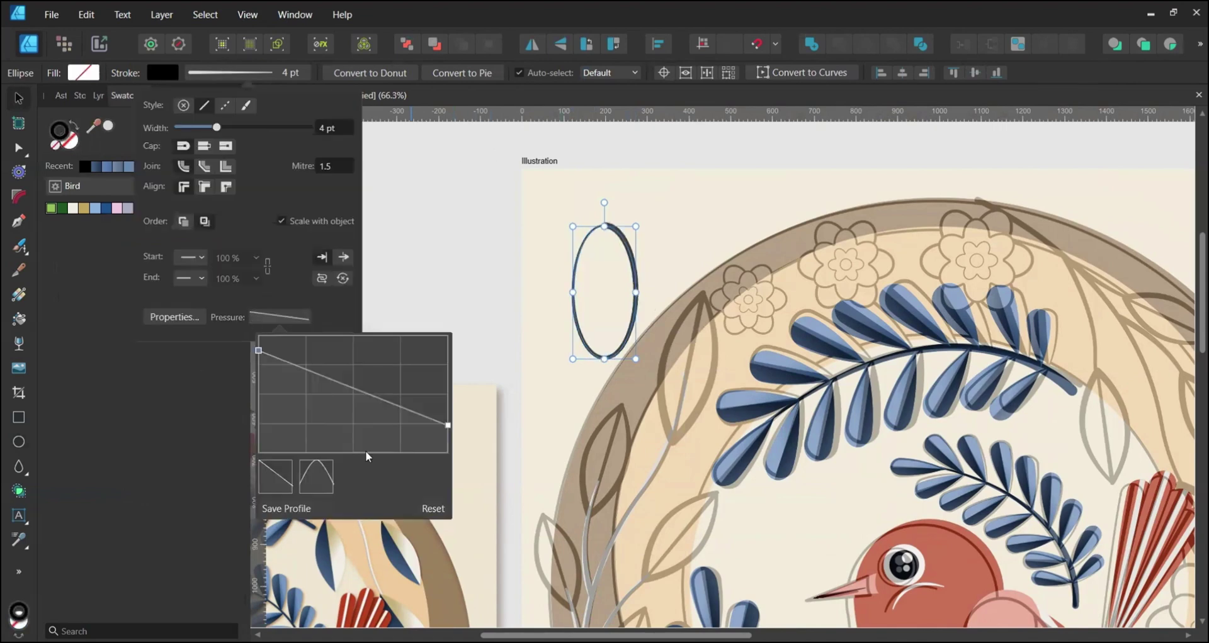
pyautogui.click(440, 507)
pyautogui.press('a')
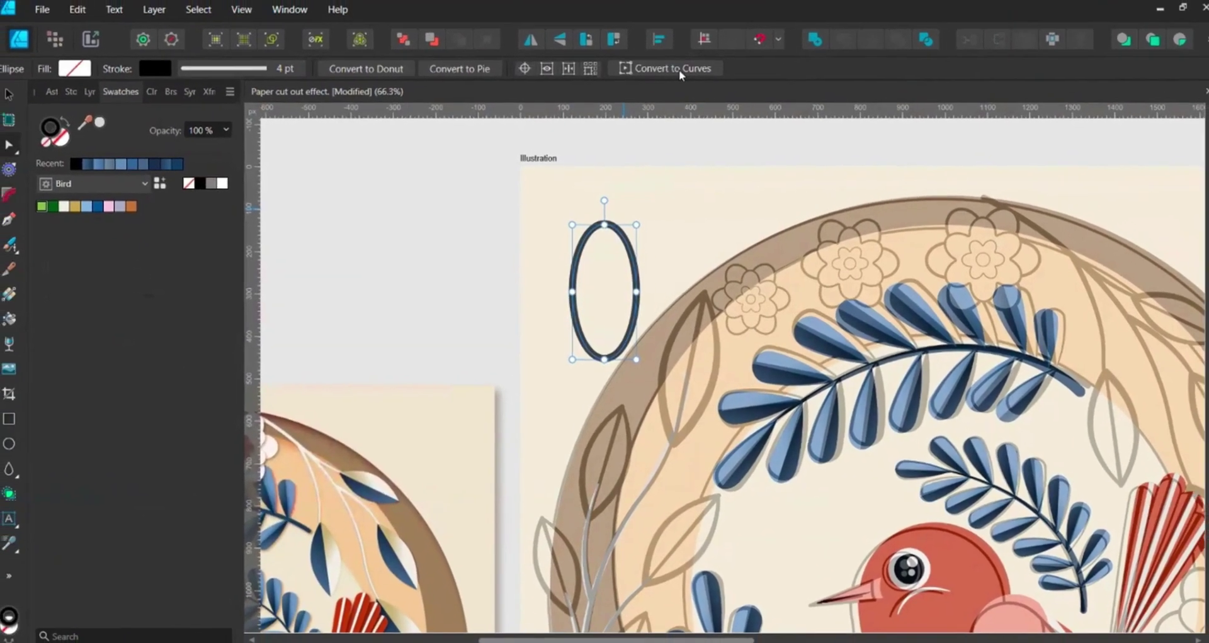
# Step: Convert the ellipse to curves and make its top and bottom nodes sharp to form a pointed leaf
pyautogui.click(677, 74)
pyautogui.moveTo(596, 193); pyautogui.dragTo(618, 273)
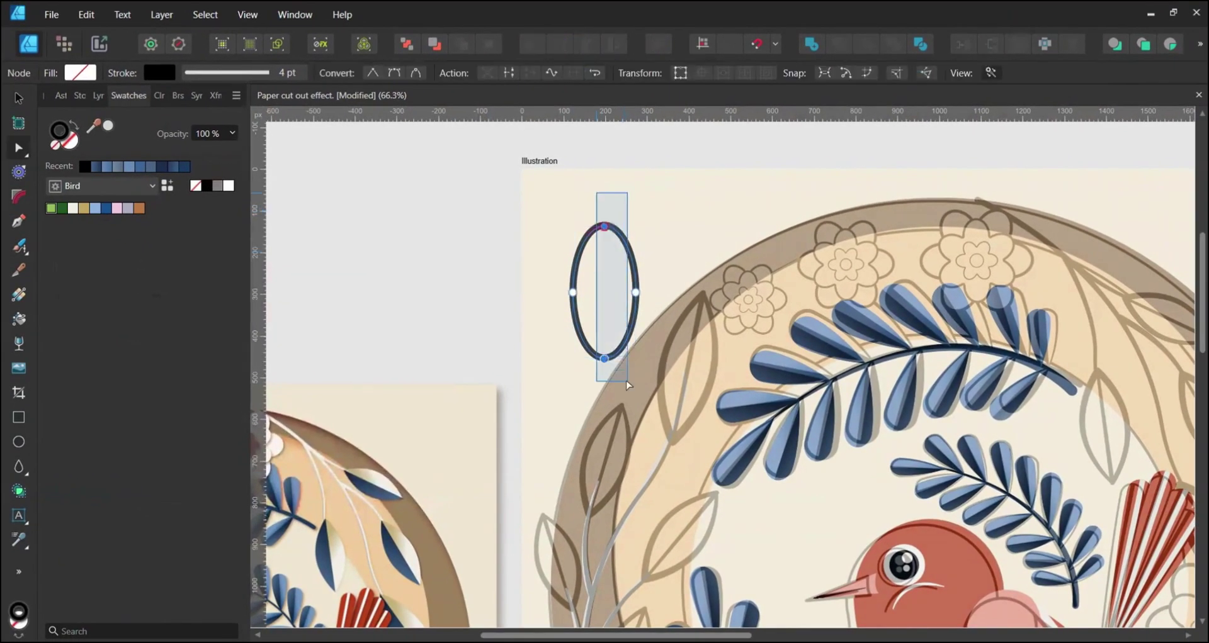
pyautogui.moveTo(628, 385); pyautogui.dragTo(629, 387)
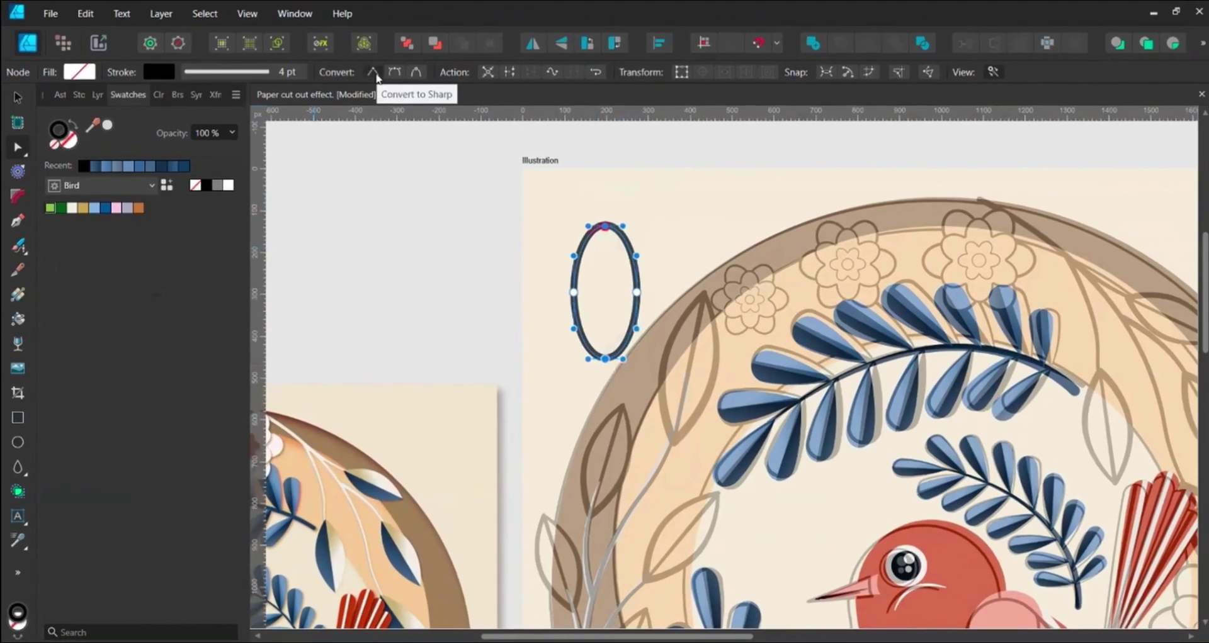
pyautogui.click(375, 74)
# Step: Set the leaf outline's stroke width to 2.9 pt and narrow the leaf slightly
pyautogui.click(263, 78)
pyautogui.scroll(-1, 328, 127)
pyautogui.press('v')
pyautogui.moveTo(635, 291); pyautogui.dragTo(629, 291)
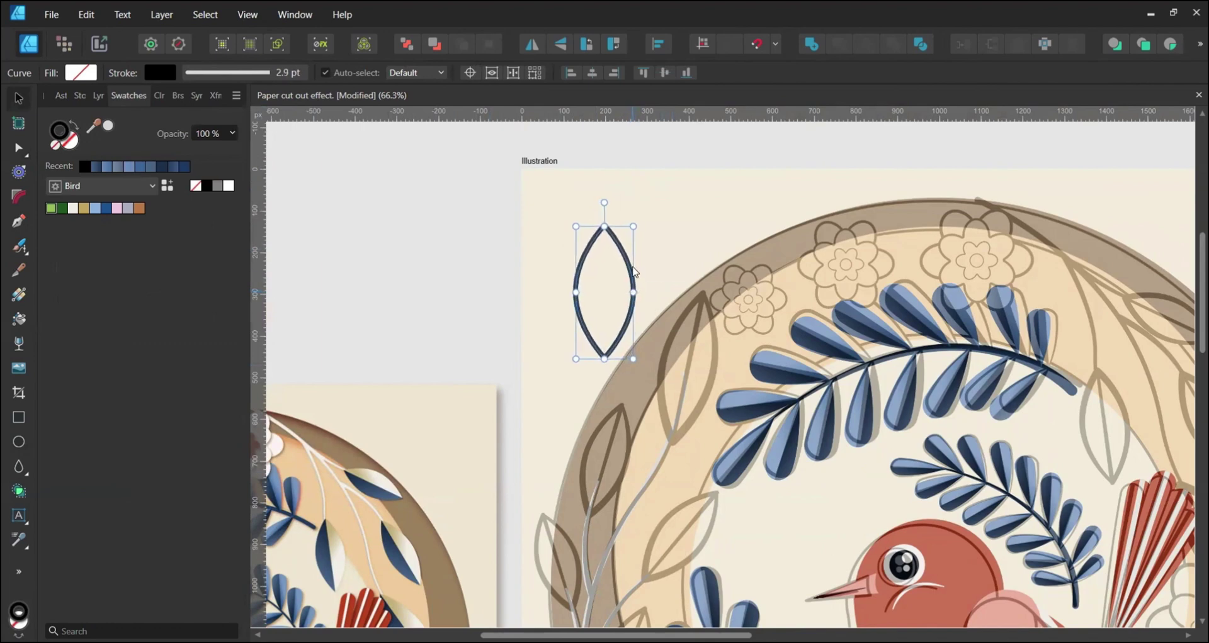
# Step: Draw a rectangle covering the leaf's right half and use it to split the leaf into two halves along its vertical centre
pyautogui.click(19, 418)
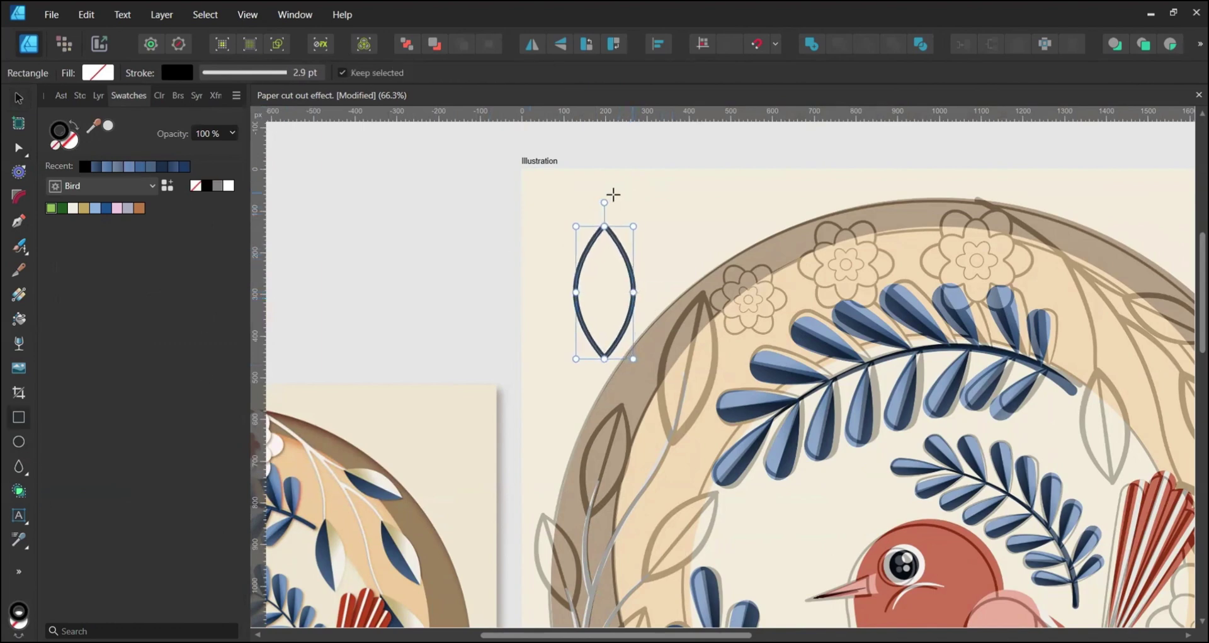
pyautogui.moveTo(605, 182); pyautogui.dragTo(684, 410)
pyautogui.keyDown('shift'); pyautogui.click(576, 277); pyautogui.keyUp('shift')
pyautogui.press('x')
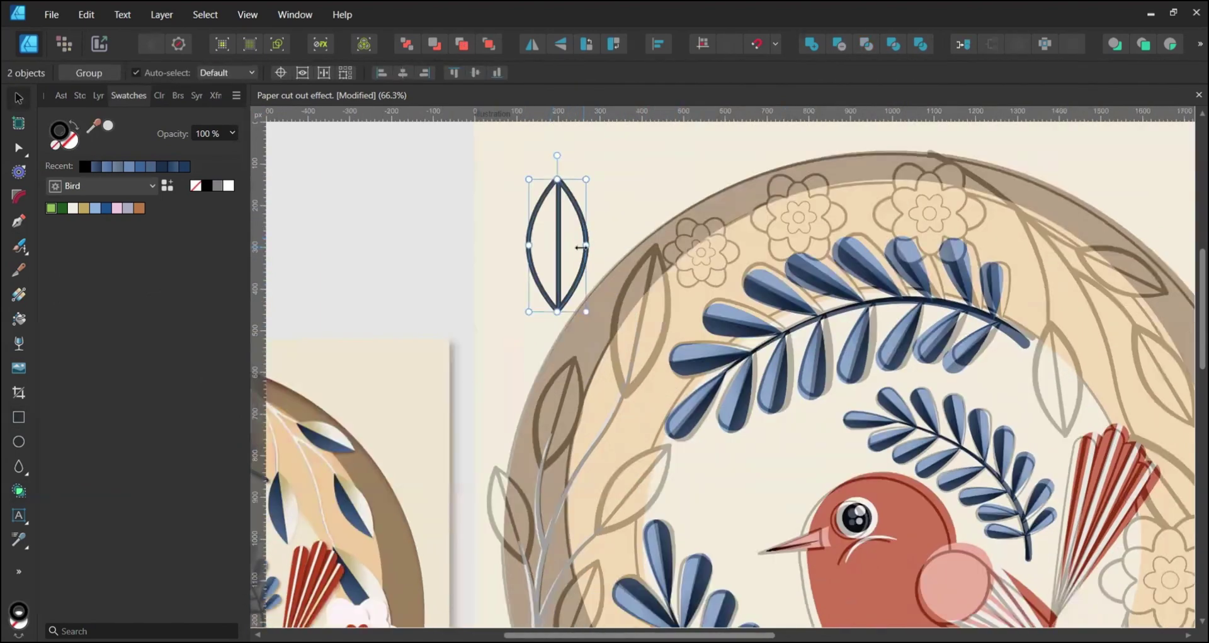
# Step: Move, rotate and resize the split leaf onto the uppermost sketched leaf of the left stem, about 368 px tall
pyautogui.moveTo(580, 248)
pyautogui.mouseDown()
pyautogui.moveTo(632, 311)
pyautogui.moveTo(617, 327)
pyautogui.mouseUp()
pyautogui.scroll(2, 618, 329)
pyautogui.moveTo(634, 203)
pyautogui.mouseDown()
pyautogui.moveTo(670, 199)
pyautogui.moveTo(658, 202)
pyautogui.mouseUp()
pyautogui.click(98, 95)
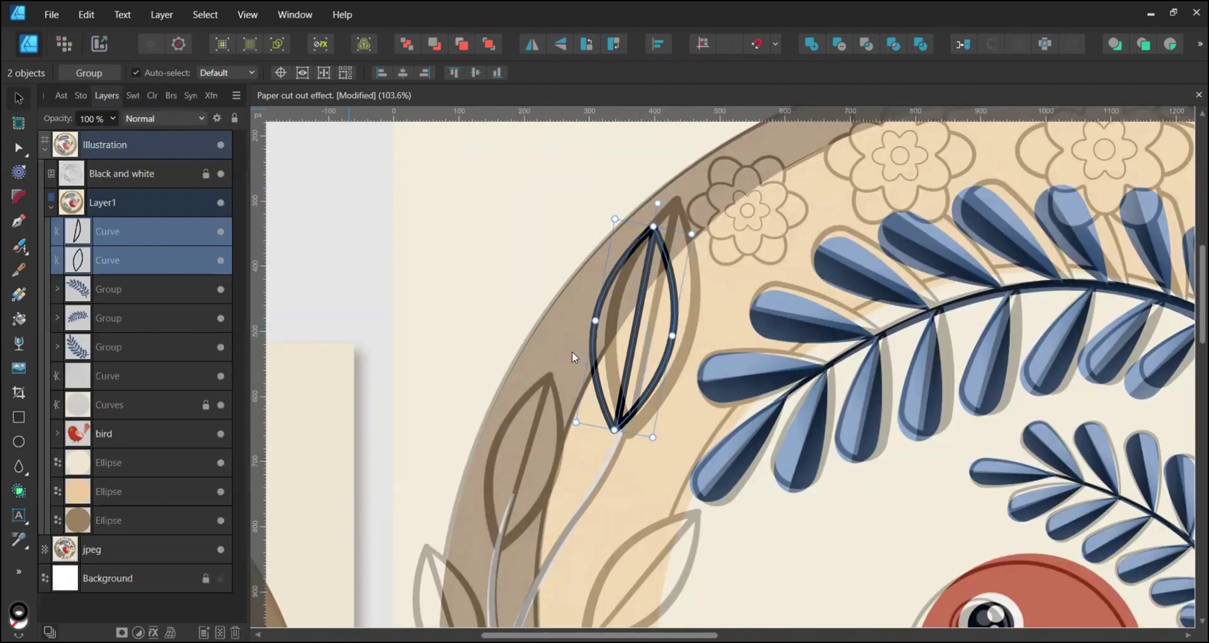
pyautogui.moveTo(628, 390); pyautogui.dragTo(643, 391)
pyautogui.moveTo(668, 228); pyautogui.dragTo(676, 198)
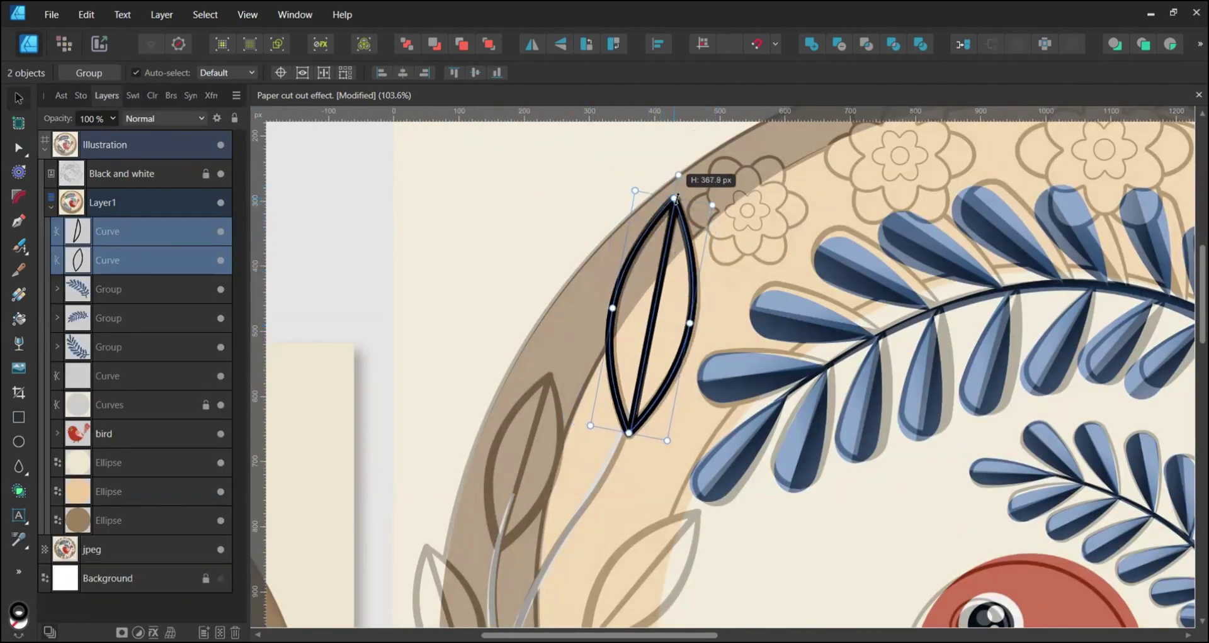
pyautogui.scroll(-3, 676, 348)
# Step: Remove the stroke from the leaf's left half and lay a linear gradient fill across it
pyautogui.click(81, 270)
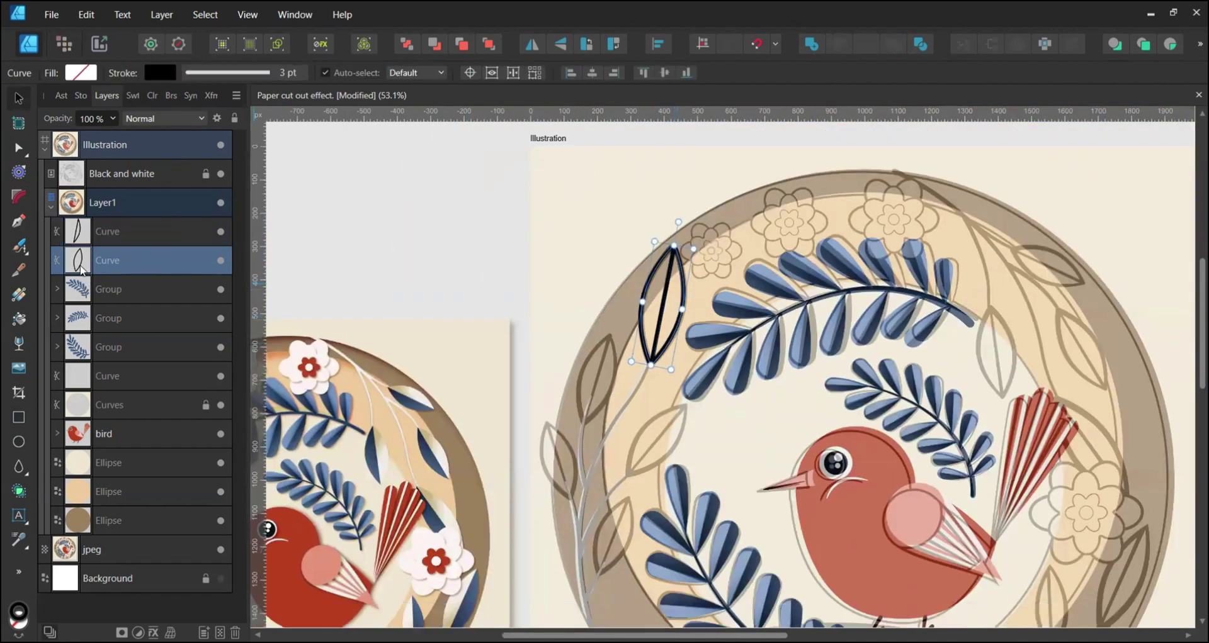
pyautogui.click(133, 97)
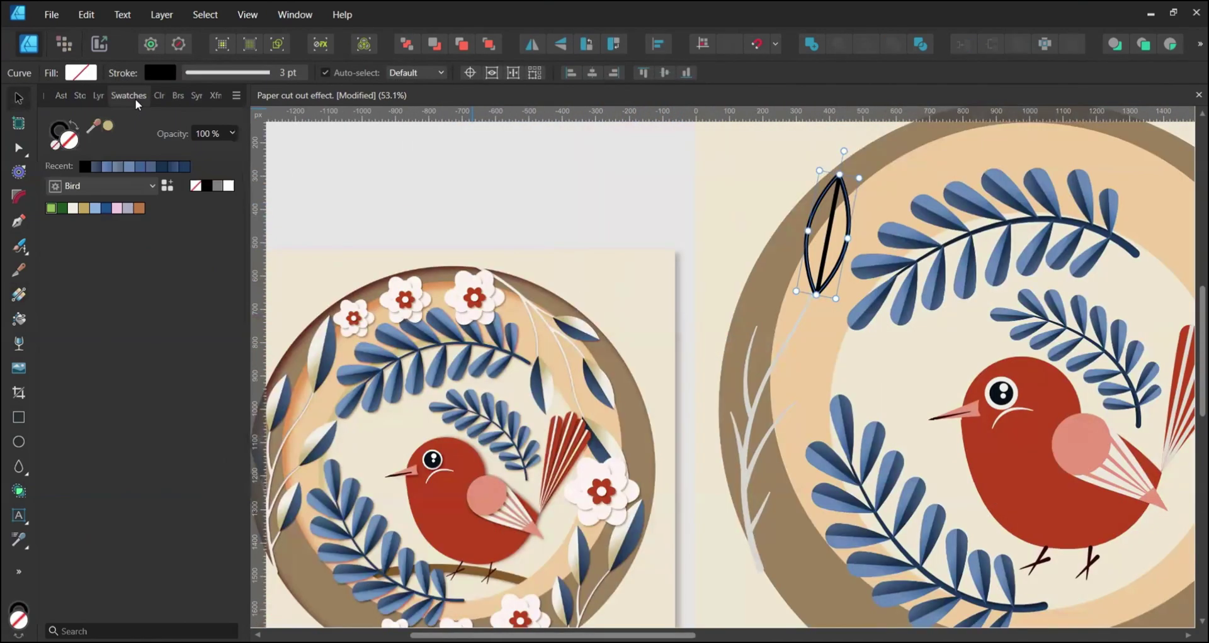
pyautogui.click(207, 186)
pyautogui.press('g')
pyautogui.moveTo(794, 225); pyautogui.dragTo(840, 234)
# Step: Colour the left half's gradient from gold to cream, sampling from the reference image, and angle it diagonally
pyautogui.click(237, 72)
pyautogui.click(182, 210)
pyautogui.click(269, 237)
pyautogui.click(359, 141)
pyautogui.click(182, 212)
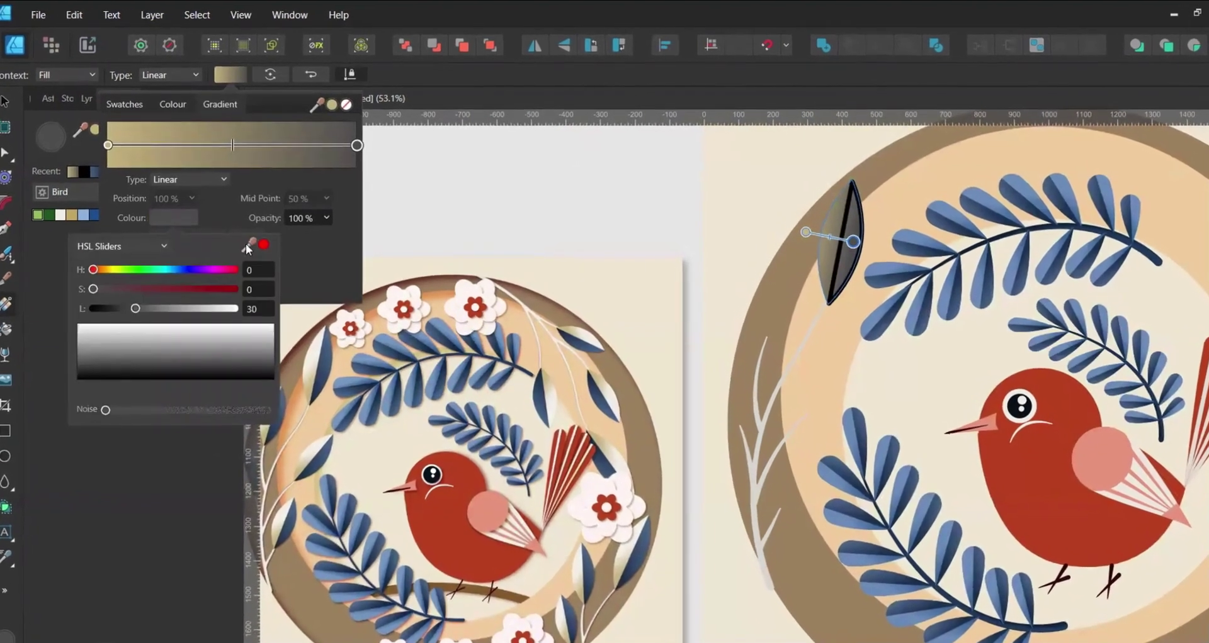
pyautogui.moveTo(254, 238); pyautogui.dragTo(315, 343)
pyautogui.click(269, 238)
pyautogui.moveTo(795, 226); pyautogui.dragTo(811, 266)
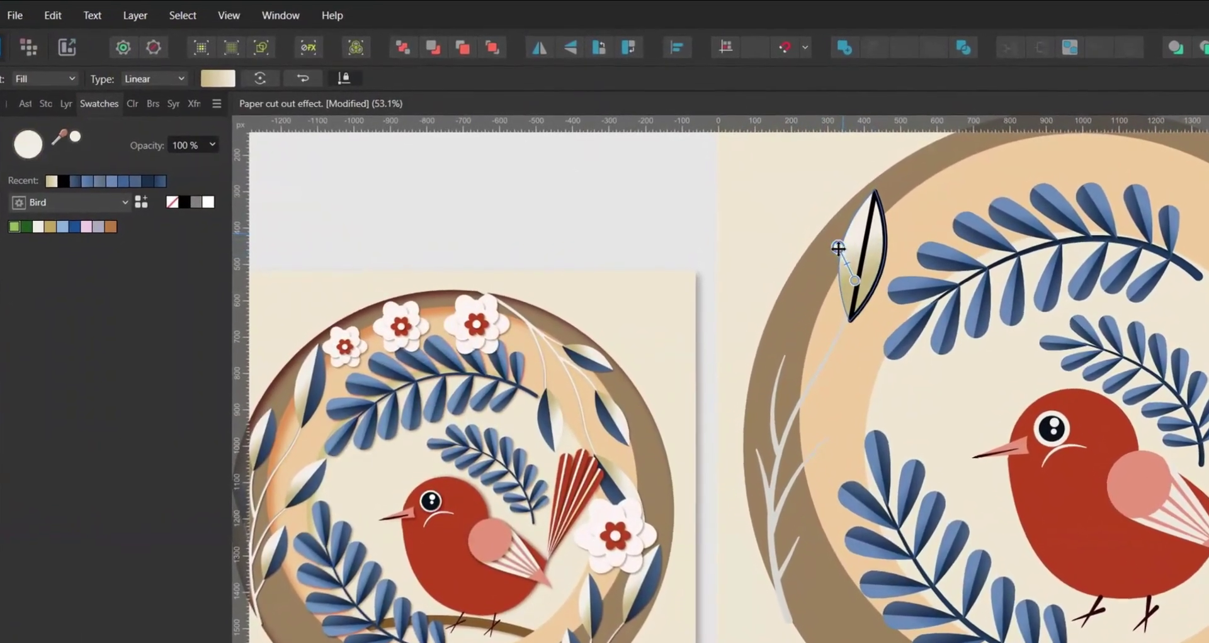
# Step: Remove the stroke from the leaf's right half and apply a linear gradient fill across it
pyautogui.press('v')
pyautogui.click(879, 245)
pyautogui.click(26, 139)
pyautogui.press('g')
pyautogui.moveTo(922, 265); pyautogui.dragTo(864, 255)
# Step: Replace the black stop of the right half's gradient with the sampled blue and shorten the gradient to the leaf
pyautogui.click(212, 80)
pyautogui.click(343, 165)
pyautogui.click(134, 248)
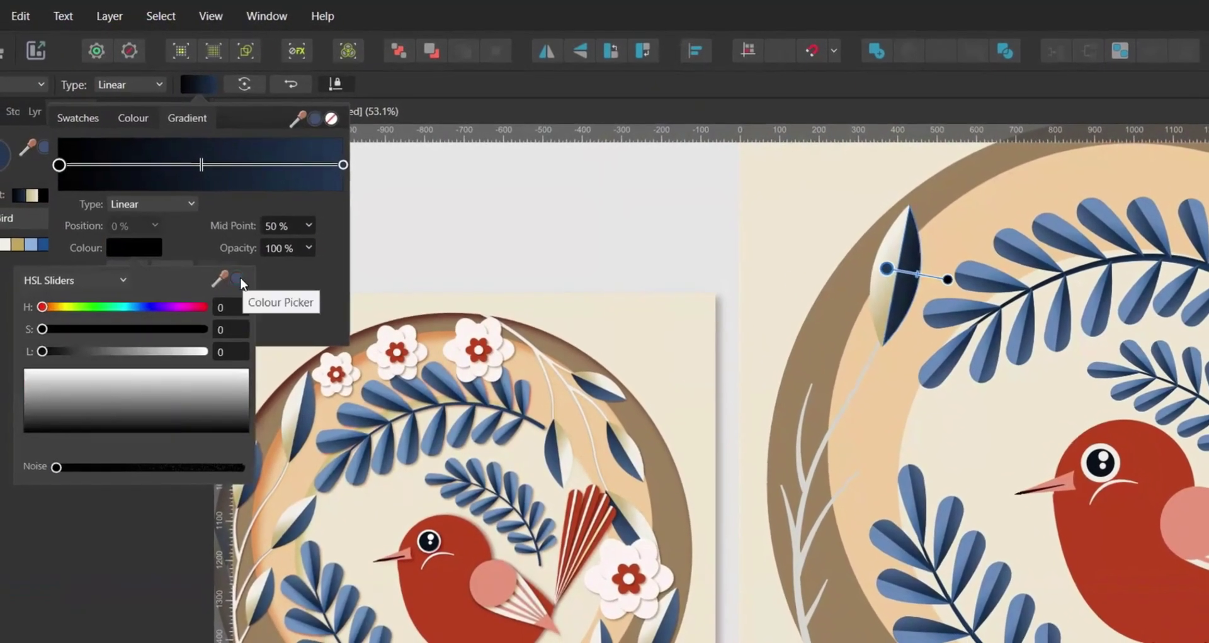
pyautogui.click(239, 280)
pyautogui.moveTo(947, 280); pyautogui.dragTo(892, 305)
# Step: Set the right half's end stop to the dark blue HSL 214, 41, 21 and fine-tune the gradient direction on the leaf
pyautogui.click(199, 84)
pyautogui.click(348, 155)
pyautogui.click(151, 234)
pyautogui.moveTo(96, 332); pyautogui.dragTo(103, 334)
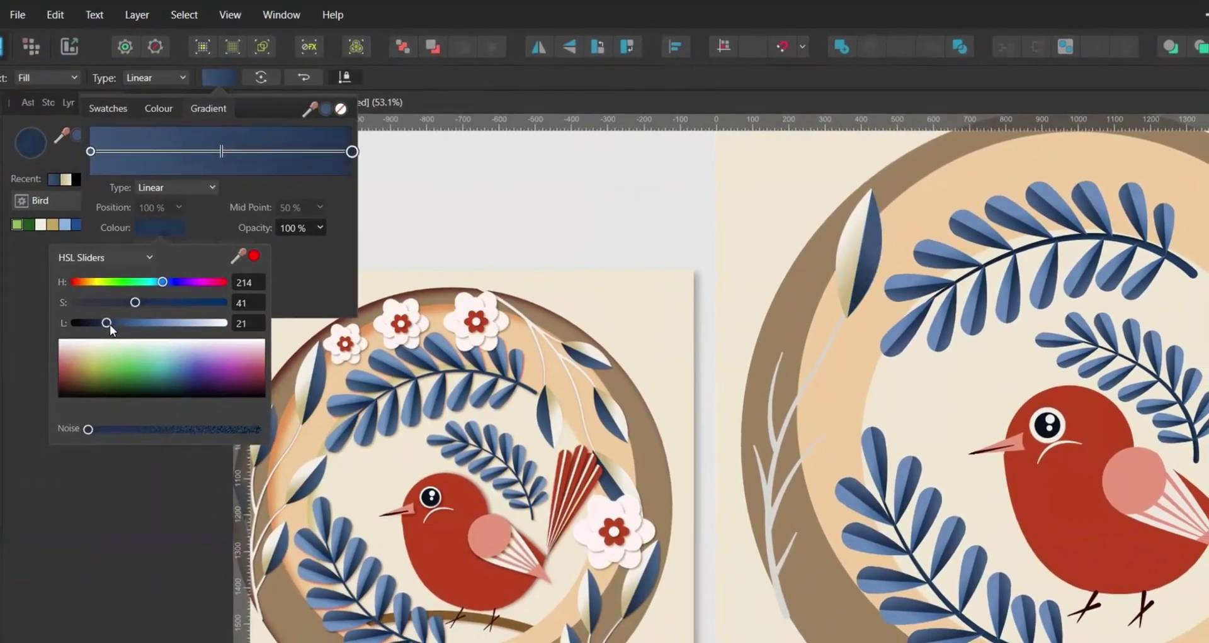
pyautogui.moveTo(868, 289); pyautogui.dragTo(869, 276)
pyautogui.moveTo(893, 269); pyautogui.dragTo(880, 274)
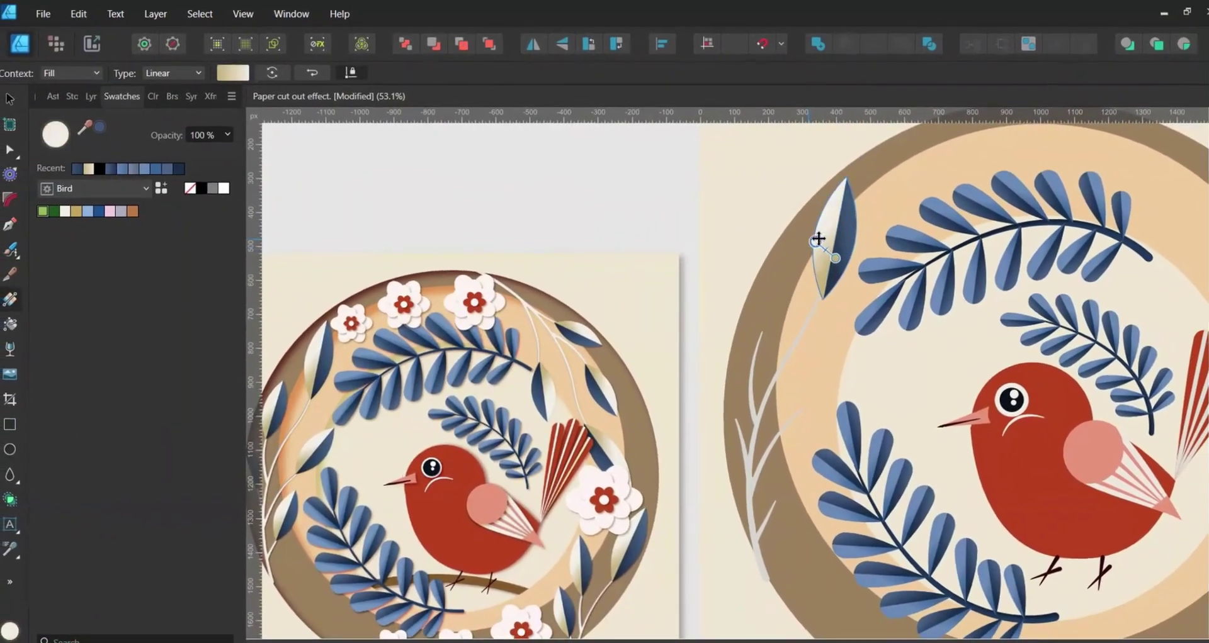
# Step: Show the sketch and duplicate both leaf halves onto the second sketched leaf of the left stem, resized to fit
pyautogui.press('v')
pyautogui.click(78, 101)
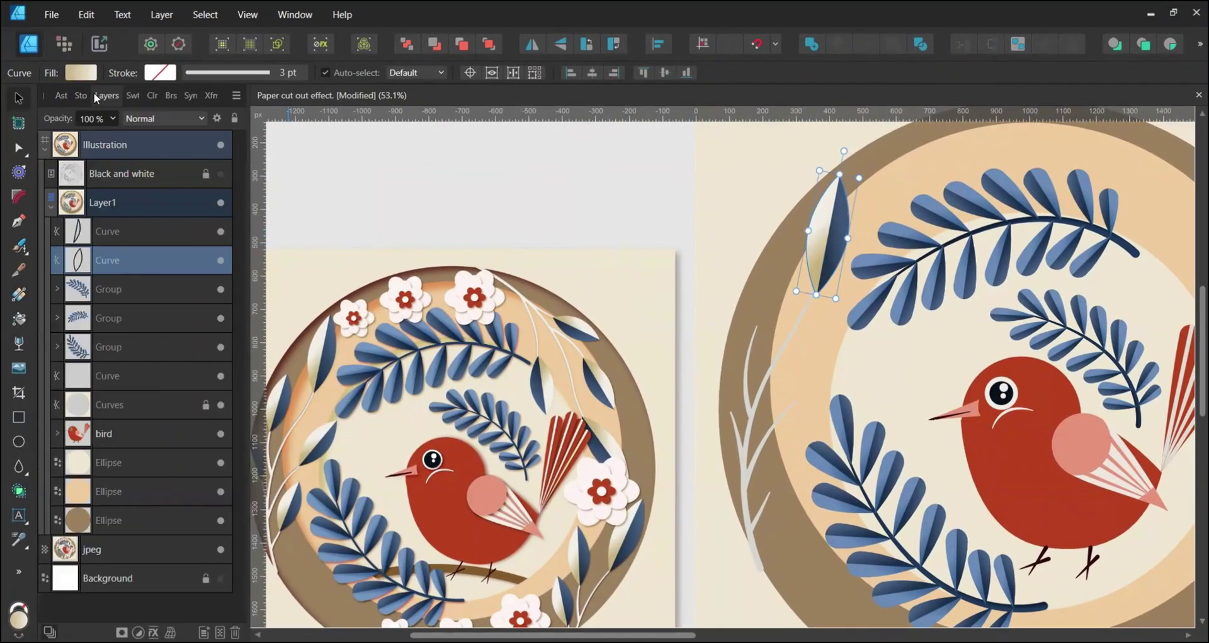
pyautogui.click(220, 174)
pyautogui.keyDown('shift'); pyautogui.click(122, 235); pyautogui.keyUp('shift')
pyautogui.moveTo(827, 251); pyautogui.dragTo(760, 312)
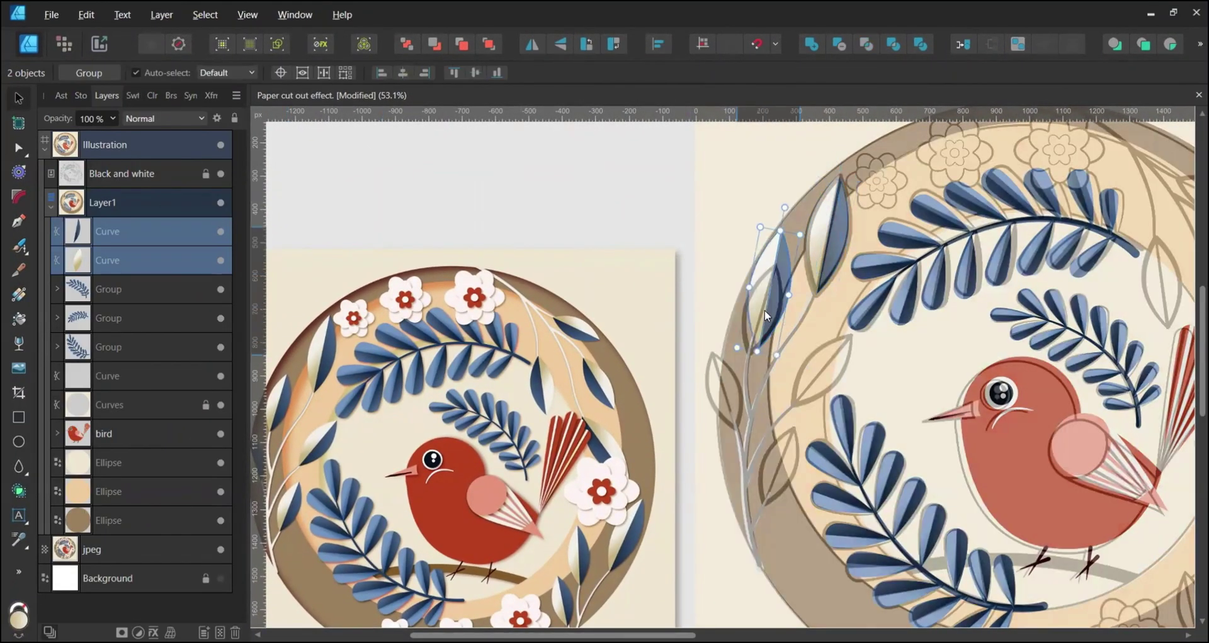
pyautogui.moveTo(772, 236); pyautogui.dragTo(771, 263)
pyautogui.scroll(2, 777, 305)
# Step: Duplicate the leaf onto the outermost sketched leaf on the left stem and rotate and scale it to match
pyautogui.moveTo(767, 326); pyautogui.dragTo(712, 420)
pyautogui.moveTo(717, 335); pyautogui.dragTo(664, 340)
pyautogui.moveTo(671, 363); pyautogui.dragTo(680, 382)
# Step: Duplicate the leaf onto the inner sketched leaf beside the bird, rotating and widening it to fit the outline
pyautogui.moveTo(696, 435); pyautogui.dragTo(865, 424)
pyautogui.moveTo(842, 350); pyautogui.dragTo(925, 367)
pyautogui.moveTo(884, 430); pyautogui.dragTo(862, 419)
pyautogui.scroll(1, 861, 420)
pyautogui.moveTo(890, 364); pyautogui.dragTo(918, 318)
pyautogui.moveTo(821, 384); pyautogui.dragTo(787, 393)
# Step: Duplicate the leaf onto the lowest sketched leaf of the left stem and resize it to about 104 px wide
pyautogui.scroll(-4, 818, 403)
pyautogui.moveTo(877, 305); pyautogui.dragTo(843, 281)
pyautogui.moveTo(824, 395)
pyautogui.mouseDown()
pyautogui.moveTo(798, 421)
pyautogui.moveTo(783, 403)
pyautogui.mouseUp()
pyautogui.moveTo(795, 310); pyautogui.dragTo(789, 325)
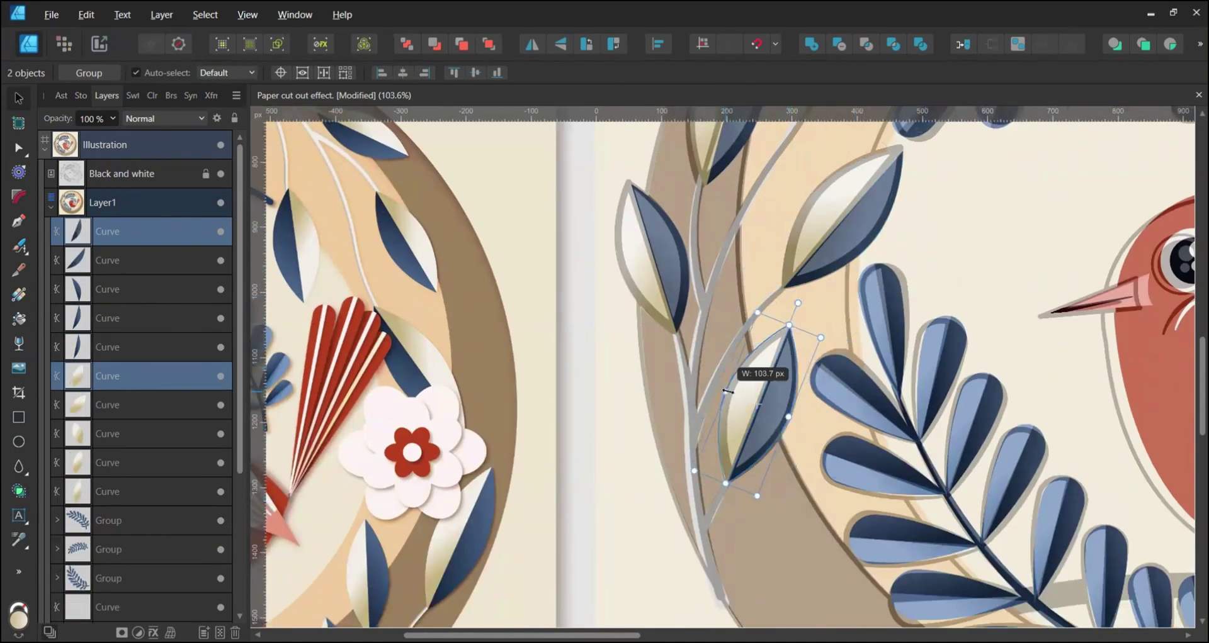
# Step: Group the five blue leaf halves together and the five cream leaf halves together
pyautogui.click(77, 236)
pyautogui.keyDown('shift'); pyautogui.click(222, 349); pyautogui.keyUp('shift')
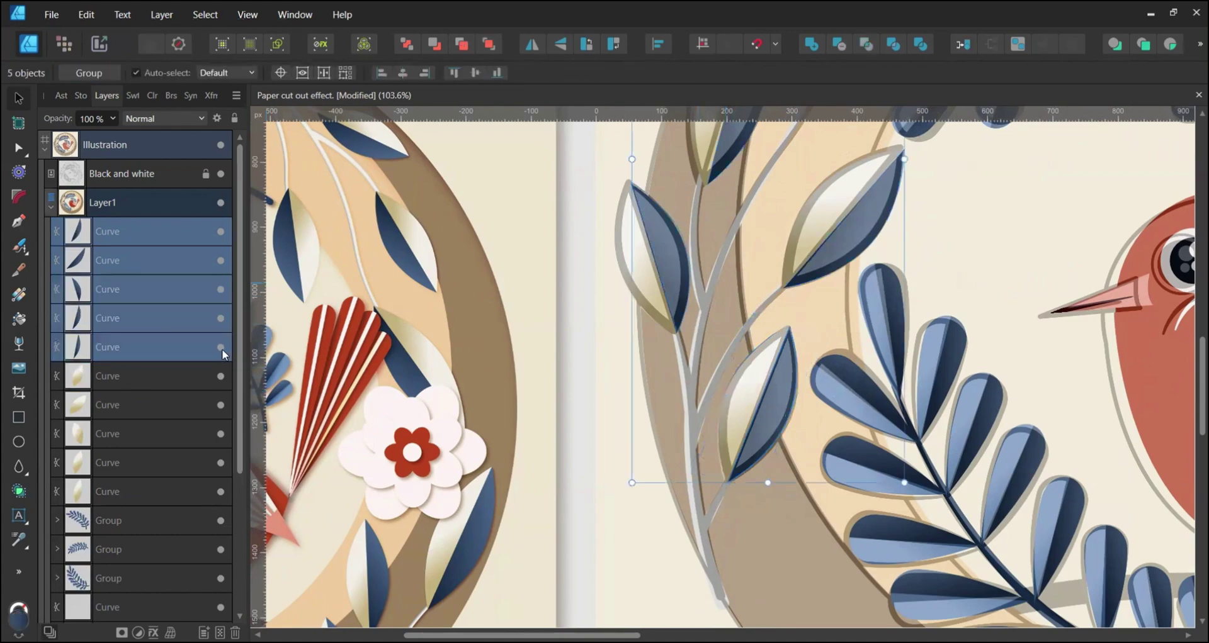
pyautogui.scroll(-3, 572, 346)
pyautogui.hotkey('ctrl', 'g')
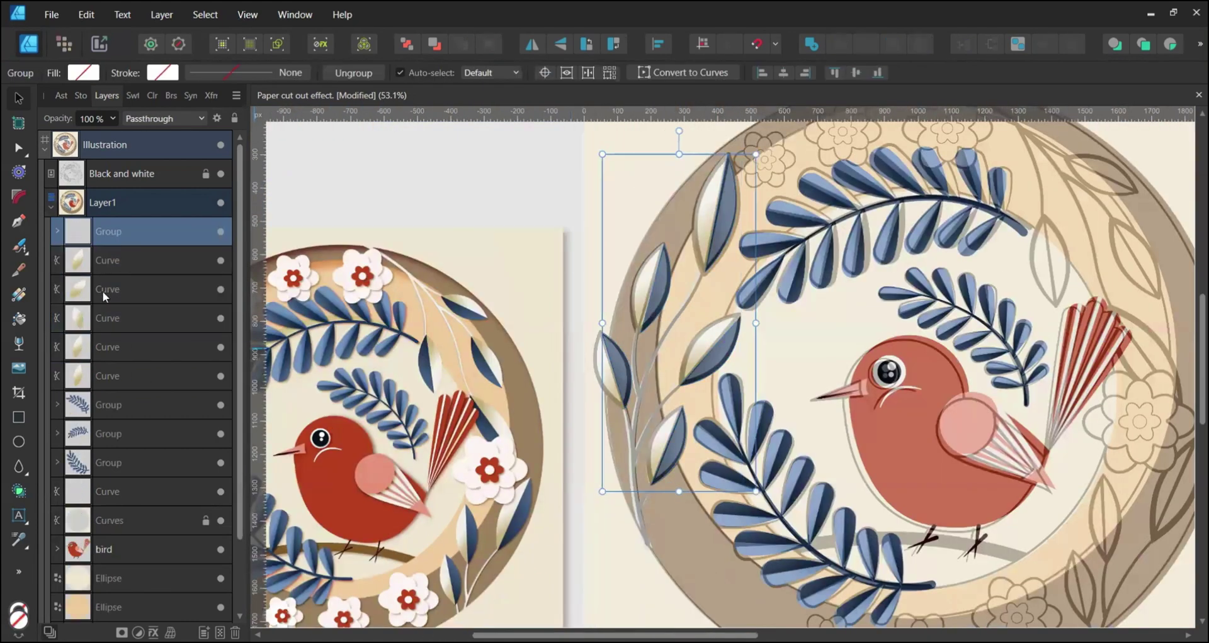
pyautogui.click(100, 260)
pyautogui.keyDown('shift'); pyautogui.click(215, 376); pyautogui.keyUp('shift')
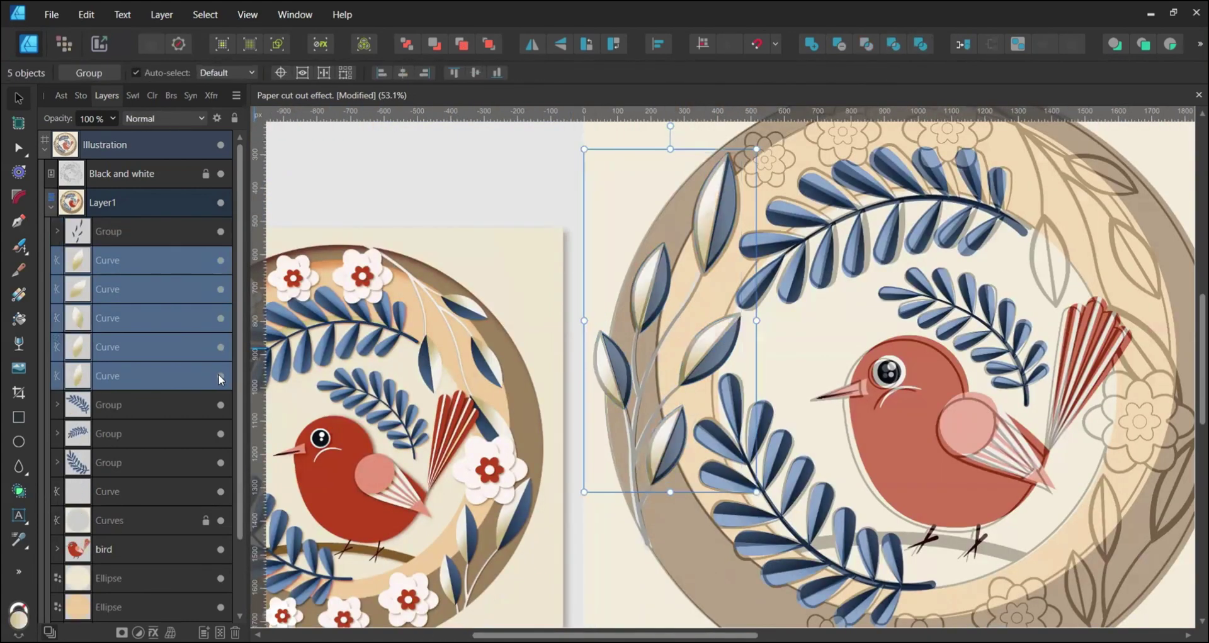
pyautogui.hotkey('ctrl', 'g')
# Step: Group the left stem with its leaf groups and duplicate the result over the bird
pyautogui.click(640, 519)
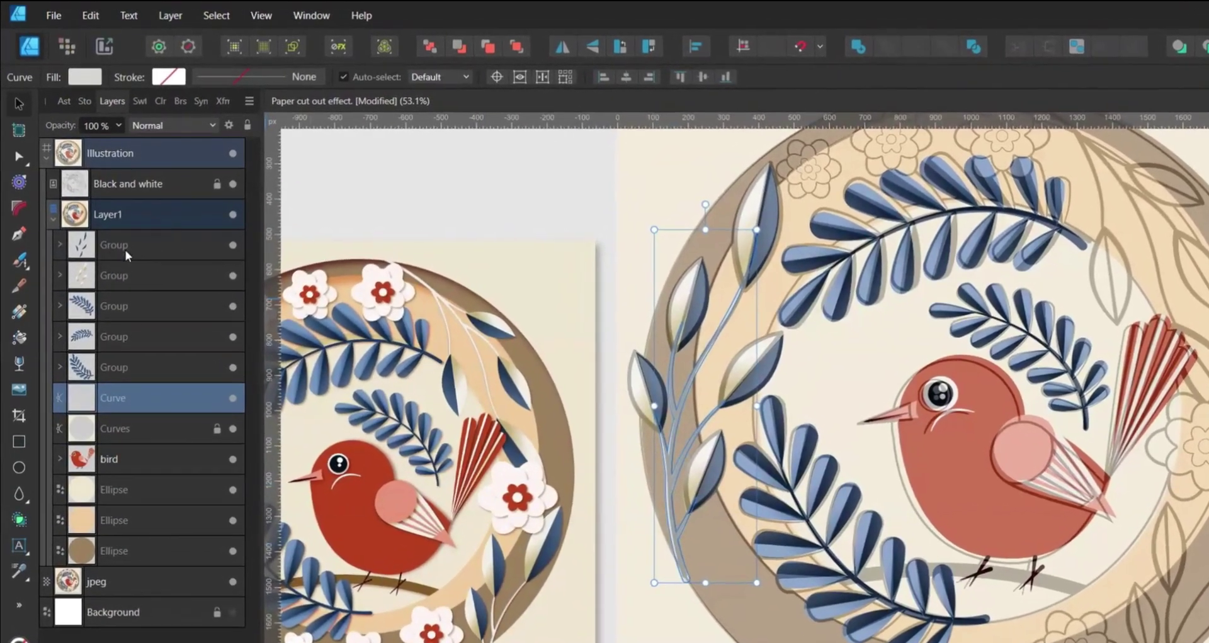
pyautogui.keyDown('ctrl'); pyautogui.click(126, 250); pyautogui.keyUp('ctrl')
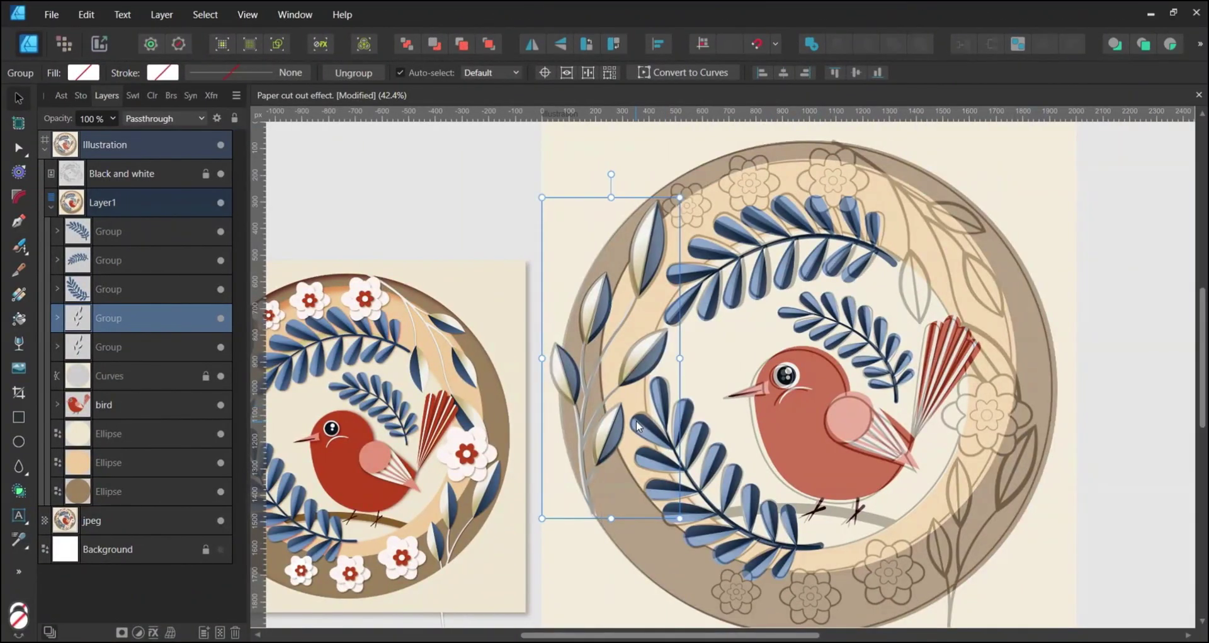
pyautogui.moveTo(638, 426); pyautogui.dragTo(870, 445)
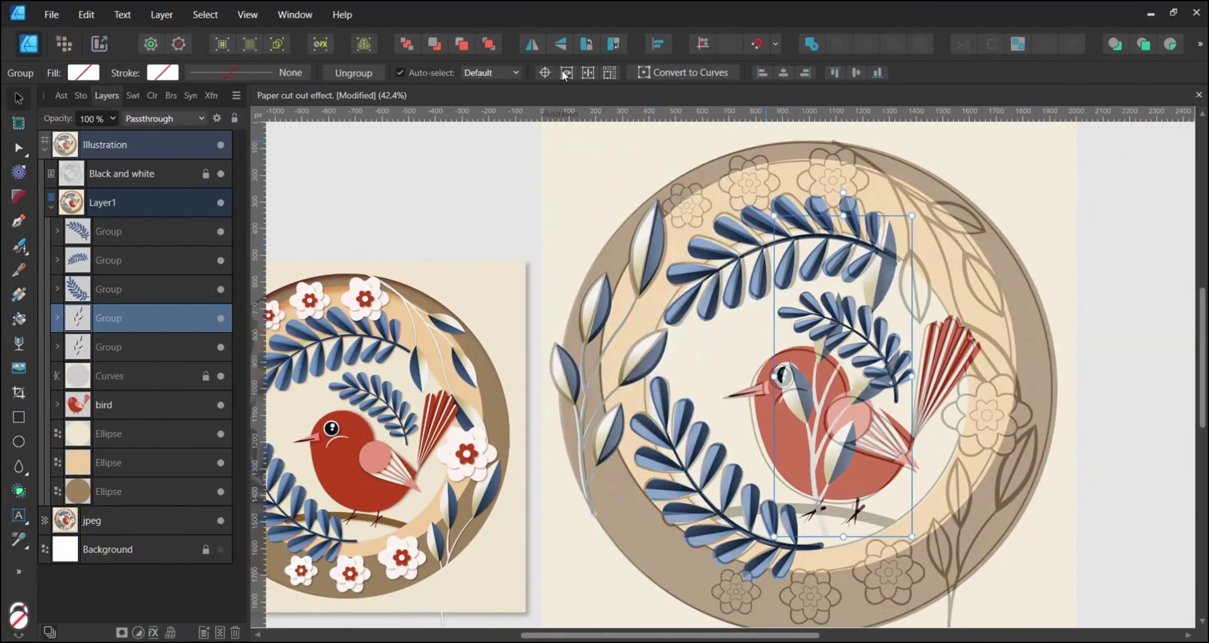
# Step: Mirror the copied leafy stem, rotate it and position it along the upper-right part of the ring
pyautogui.click(543, 54)
pyautogui.moveTo(965, 385); pyautogui.dragTo(819, 107)
pyautogui.moveTo(988, 451)
pyautogui.mouseDown()
pyautogui.moveTo(1065, 440)
pyautogui.moveTo(1053, 412)
pyautogui.mouseUp()
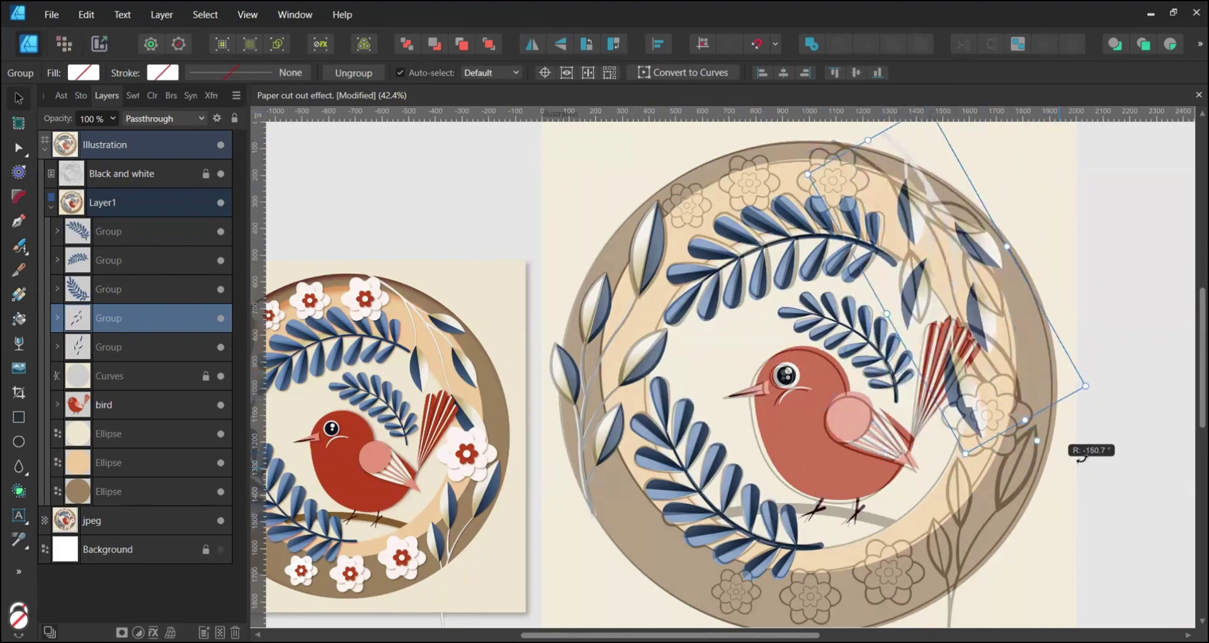
pyautogui.moveTo(967, 384); pyautogui.dragTo(983, 372)
# Step: Bring the bird and the cream cut-out frame to the front of the layer
pyautogui.click(220, 174)
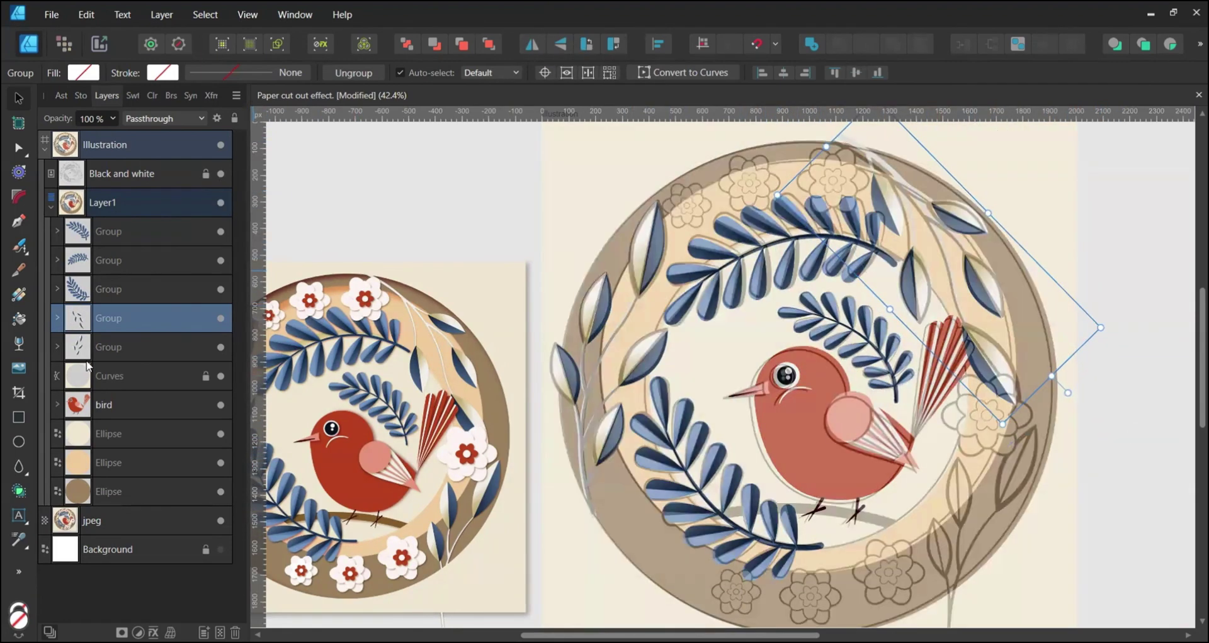
pyautogui.click(69, 412)
pyautogui.click(489, 44)
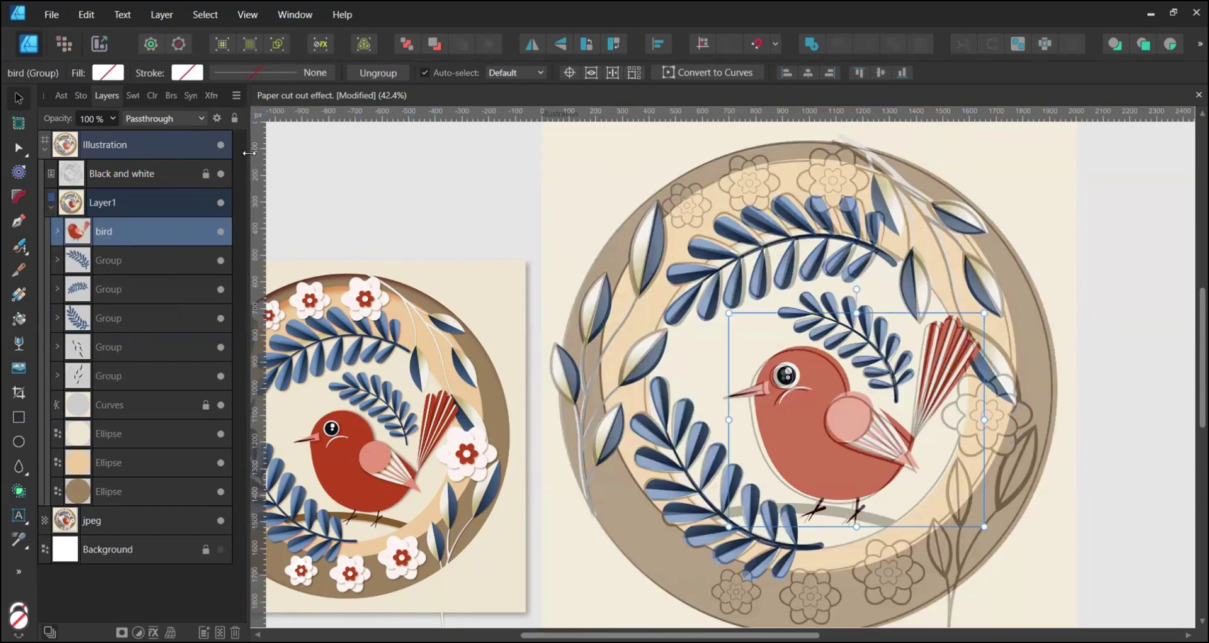
pyautogui.click(84, 414)
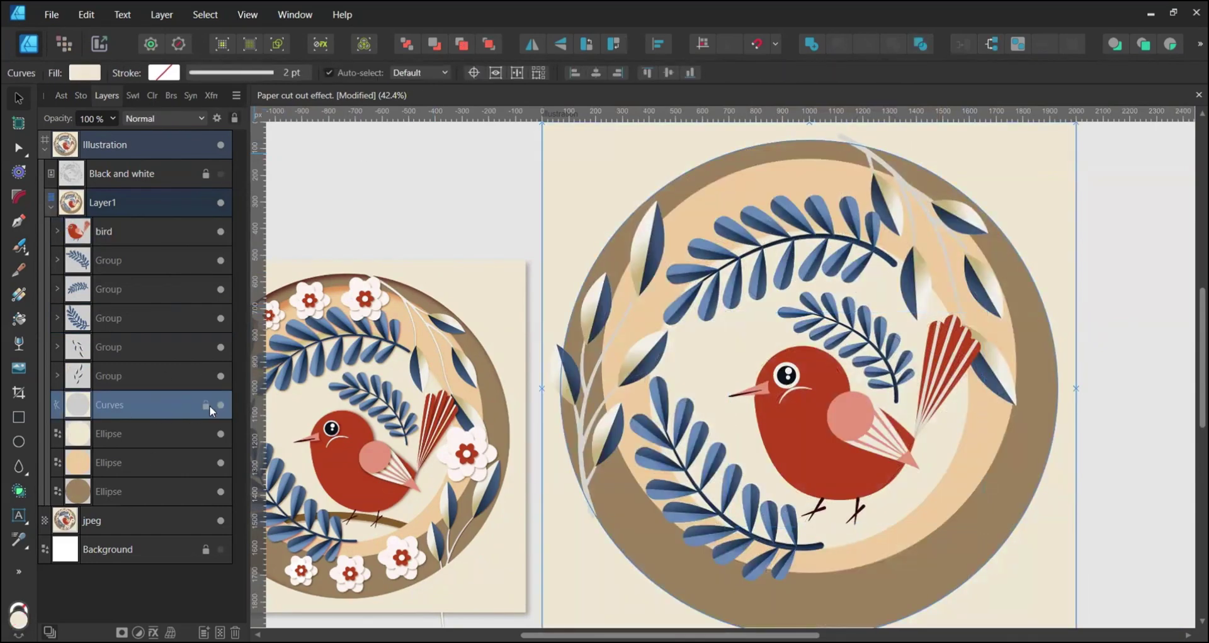
pyautogui.click(488, 46)
# Step: Draw a curved branch beneath the bird's feet with the Pen tool and give it a 10 pt brown stroke
pyautogui.press('p')
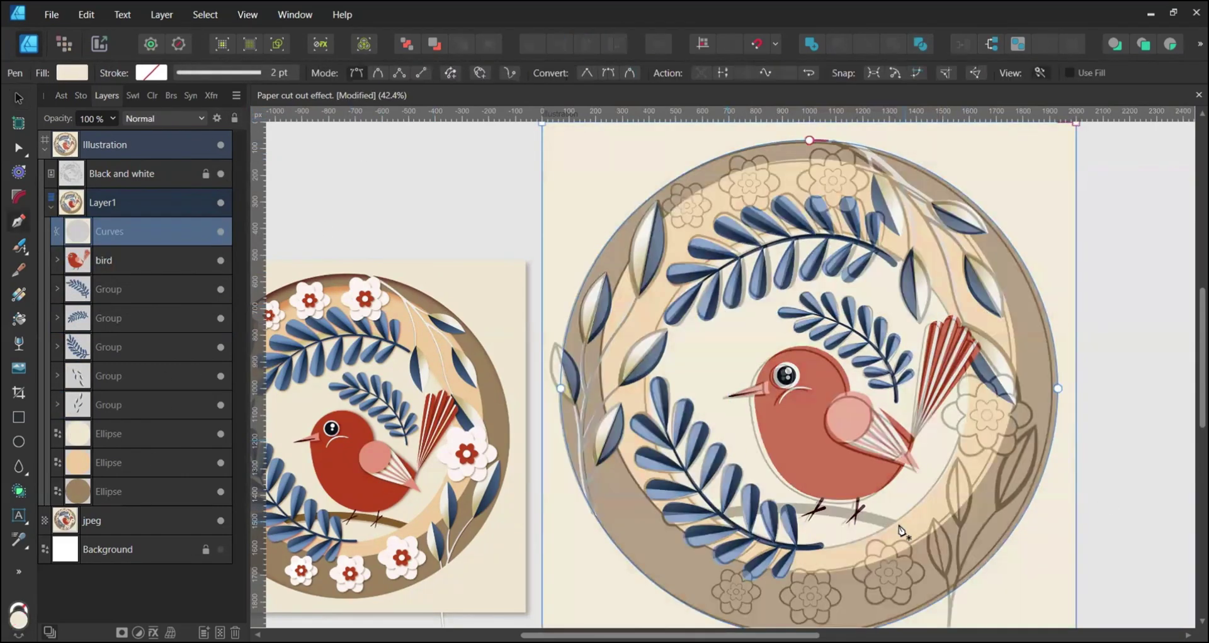
pyautogui.moveTo(691, 525); pyautogui.dragTo(571, 564)
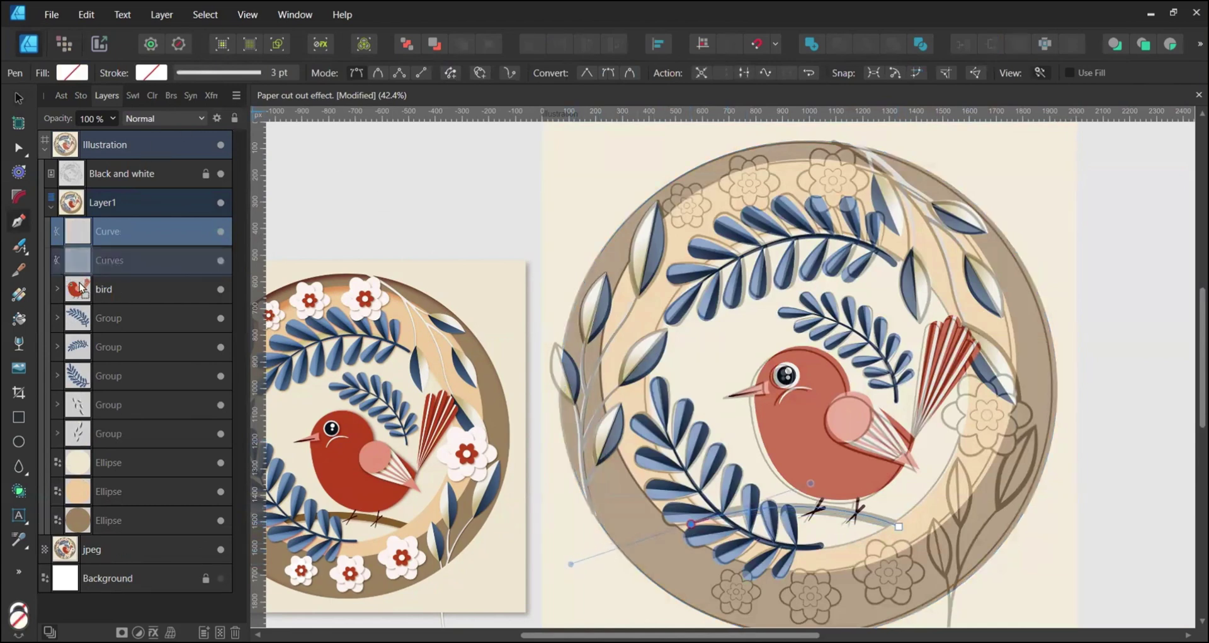
pyautogui.press('v')
pyautogui.click(132, 95)
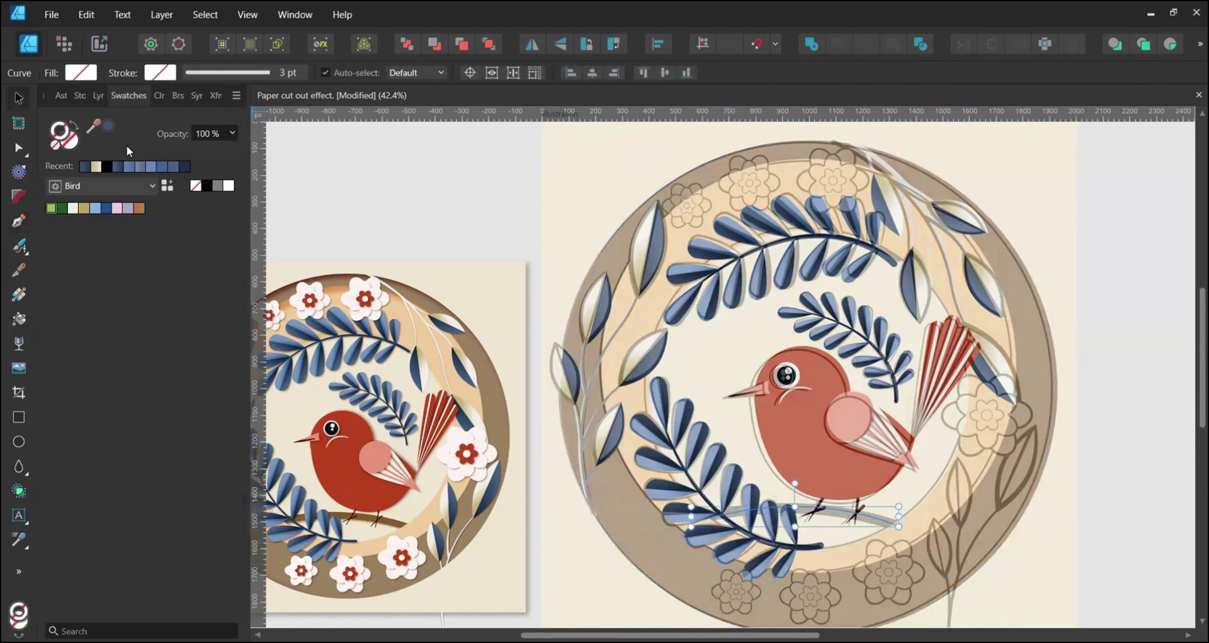
pyautogui.click(246, 72)
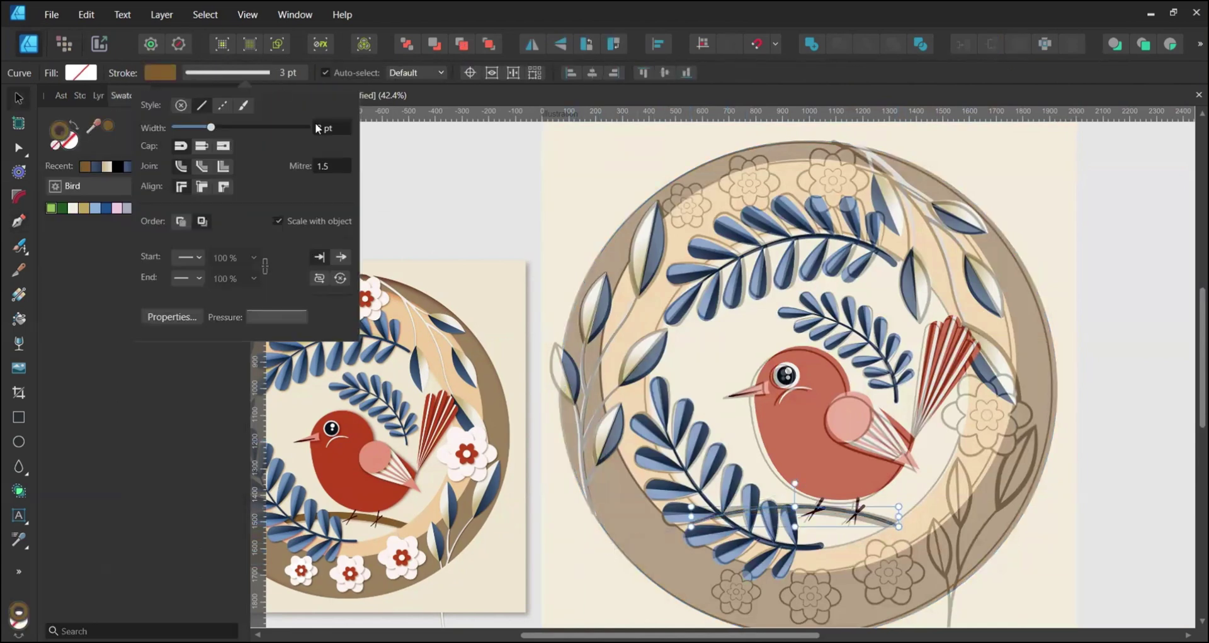
pyautogui.scroll(9, 337, 130)
# Step: Rotate, scale and move the third leafy stem copy onto the sketched stem at the ring's lower right
pyautogui.scroll(-2, 338, 130)
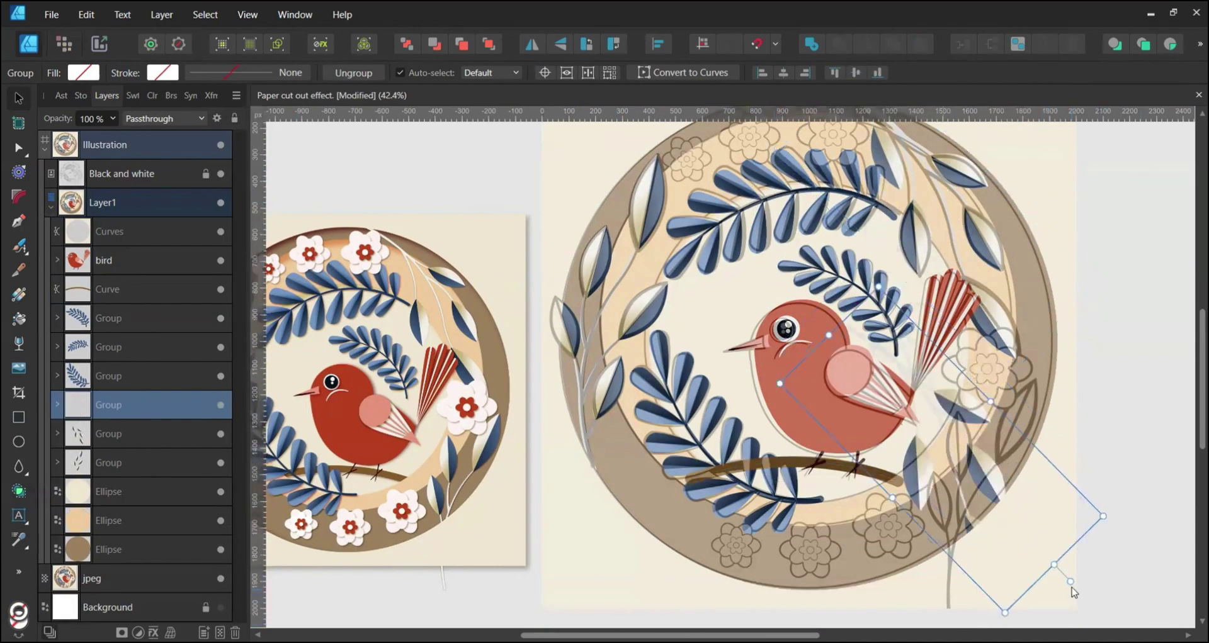
pyautogui.moveTo(1073, 592)
pyautogui.mouseDown()
pyautogui.moveTo(969, 480)
pyautogui.moveTo(996, 538)
pyautogui.mouseUp()
pyautogui.moveTo(1072, 365)
pyautogui.mouseDown()
pyautogui.moveTo(1050, 352)
pyautogui.moveTo(1034, 371)
pyautogui.mouseUp()
pyautogui.moveTo(1004, 481); pyautogui.dragTo(1010, 434)
pyautogui.scroll(-1, 971, 450)
pyautogui.moveTo(1054, 334); pyautogui.dragTo(1068, 307)
# Step: Move and rotate the outermost leaf of the lower-right stem, both halves together, onto its sketched outline
pyautogui.scroll(3, 1070, 350)
pyautogui.press('a')
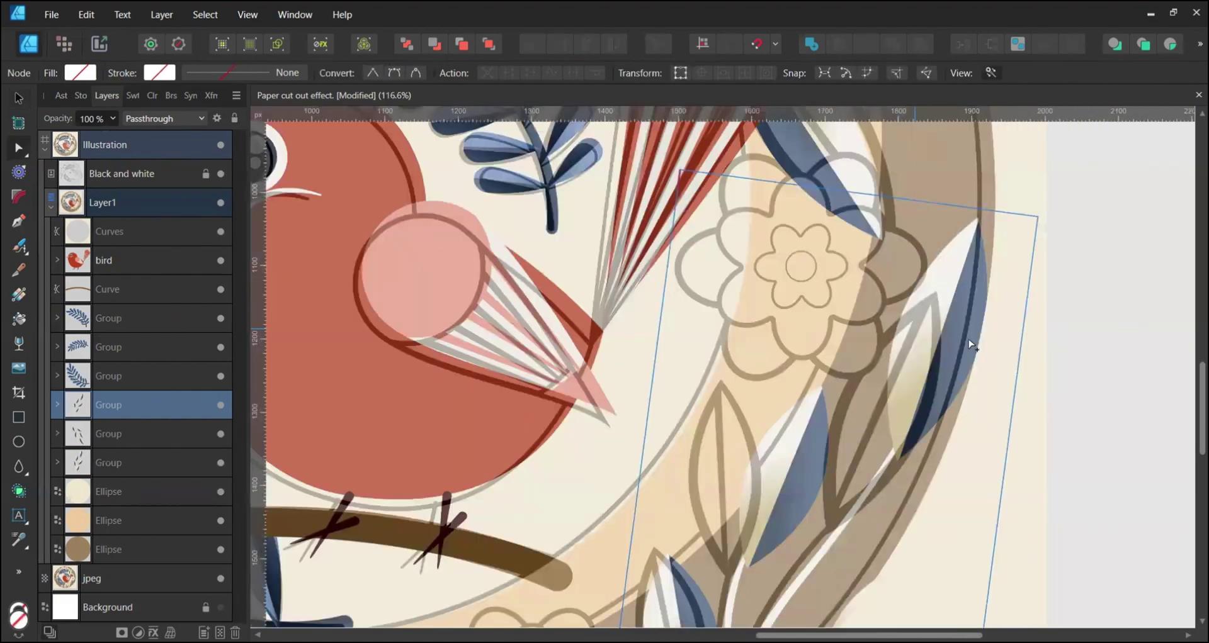
pyautogui.click(969, 345)
pyautogui.keyDown('shift'); pyautogui.click(916, 340); pyautogui.keyUp('shift')
pyautogui.press('v')
pyautogui.moveTo(965, 343); pyautogui.dragTo(902, 410)
pyautogui.moveTo(957, 303); pyautogui.dragTo(975, 279)
pyautogui.moveTo(892, 393); pyautogui.dragTo(886, 396)
# Step: Reposition another leaf of the lower-right stem to match the sketch
pyautogui.scroll(-3, 886, 396)
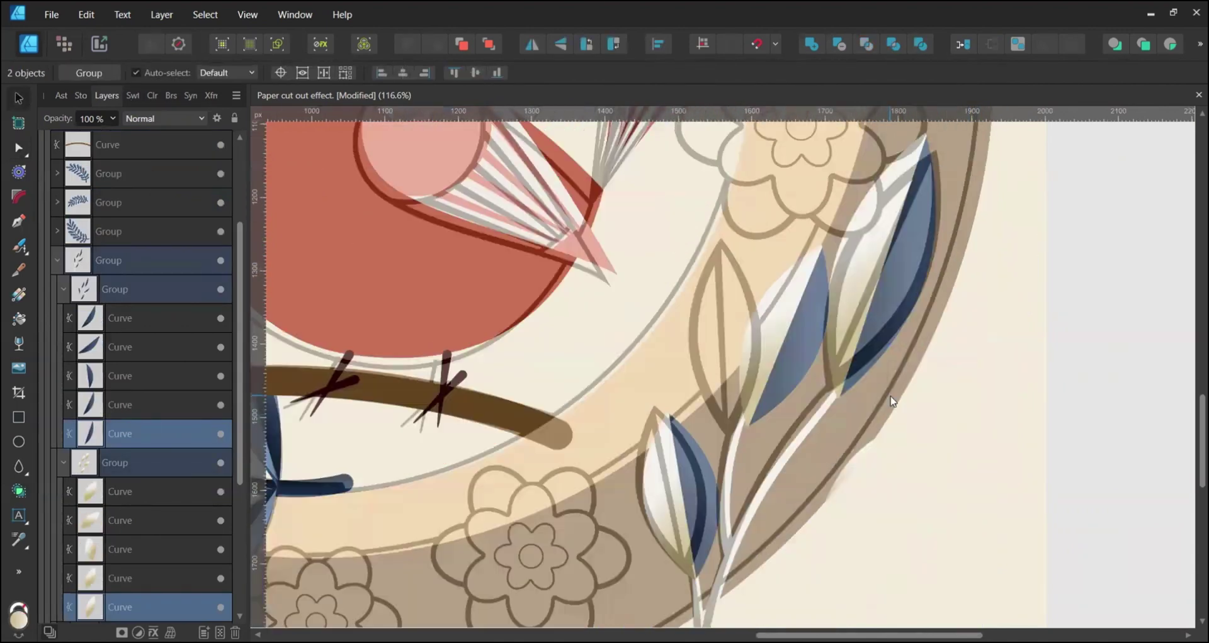
pyautogui.hscroll(-2, 892, 401)
pyautogui.click(900, 239)
pyautogui.moveTo(878, 290); pyautogui.dragTo(825, 370)
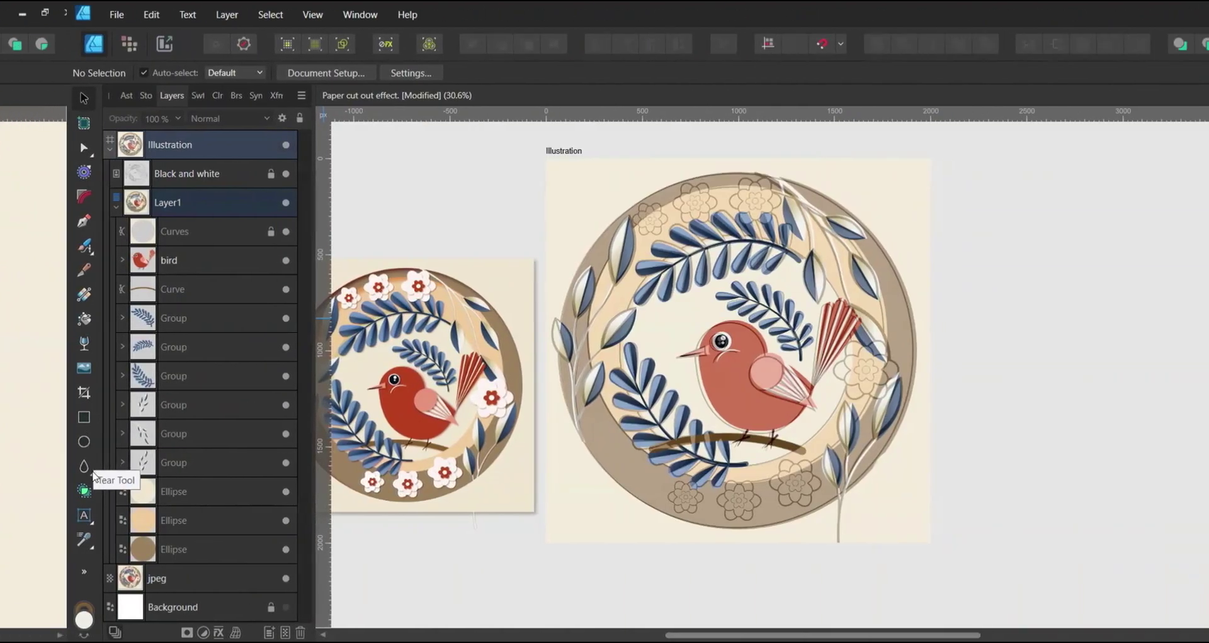
# Step: Draw a cloud shape about 147 px wide over the middle top flower and set its stroke width to 3 pt
pyautogui.click(26, 475)
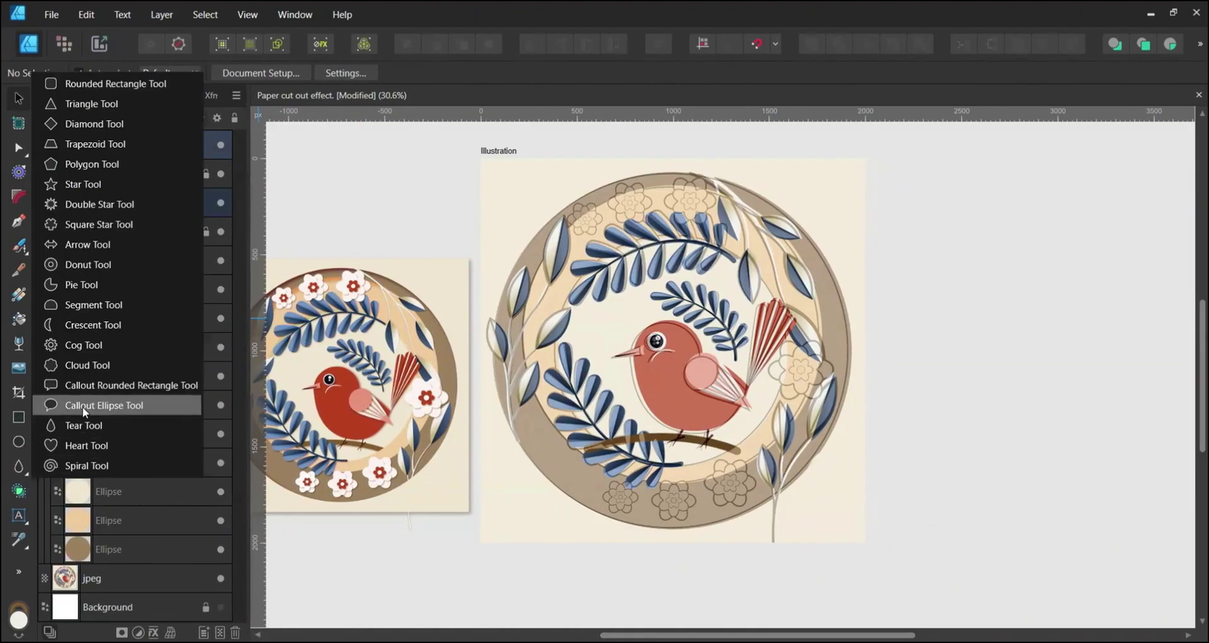
pyautogui.click(85, 365)
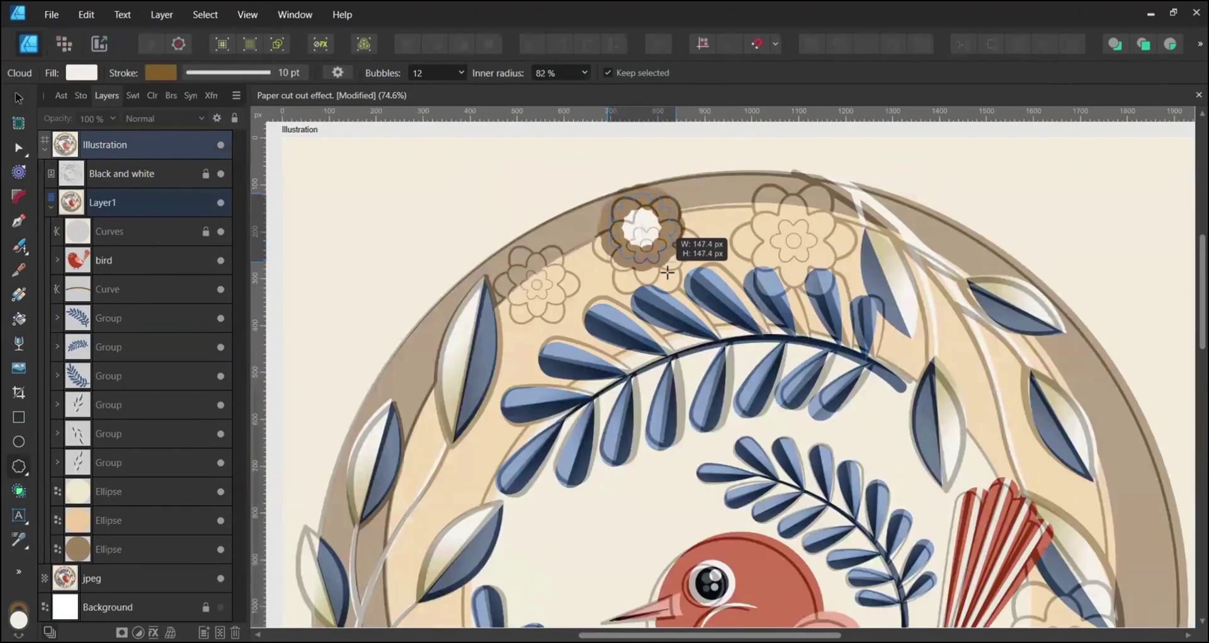
pyautogui.moveTo(667, 252); pyautogui.dragTo(678, 263)
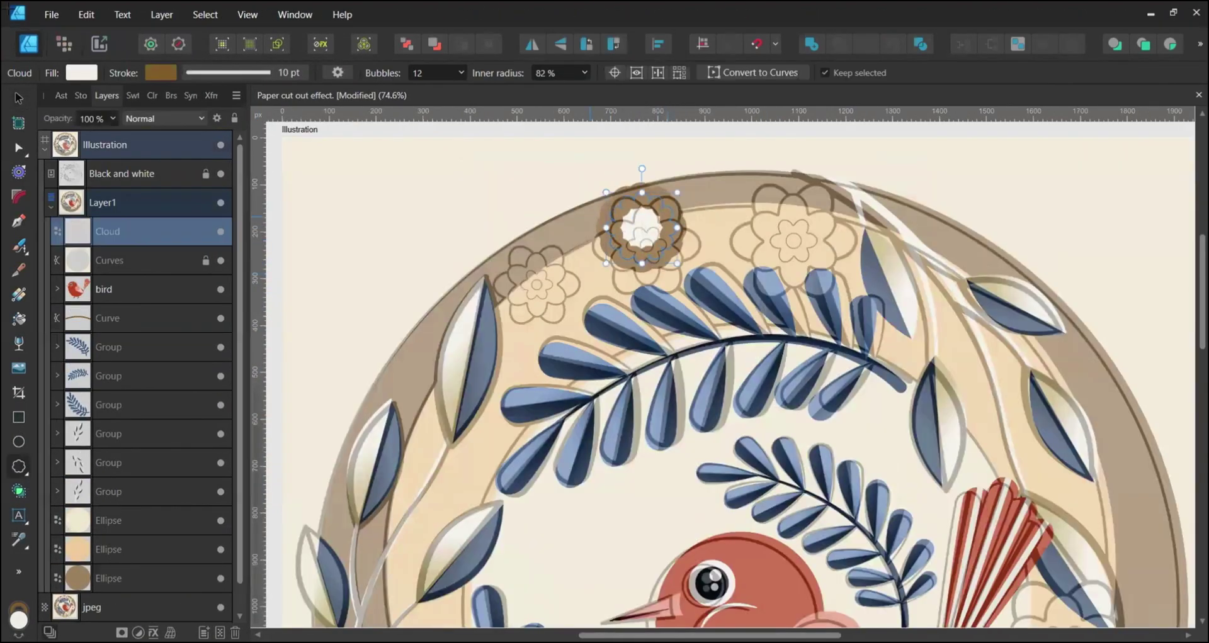
pyautogui.press('v')
pyautogui.click(263, 72)
pyautogui.click(329, 129)
pyautogui.write('3')
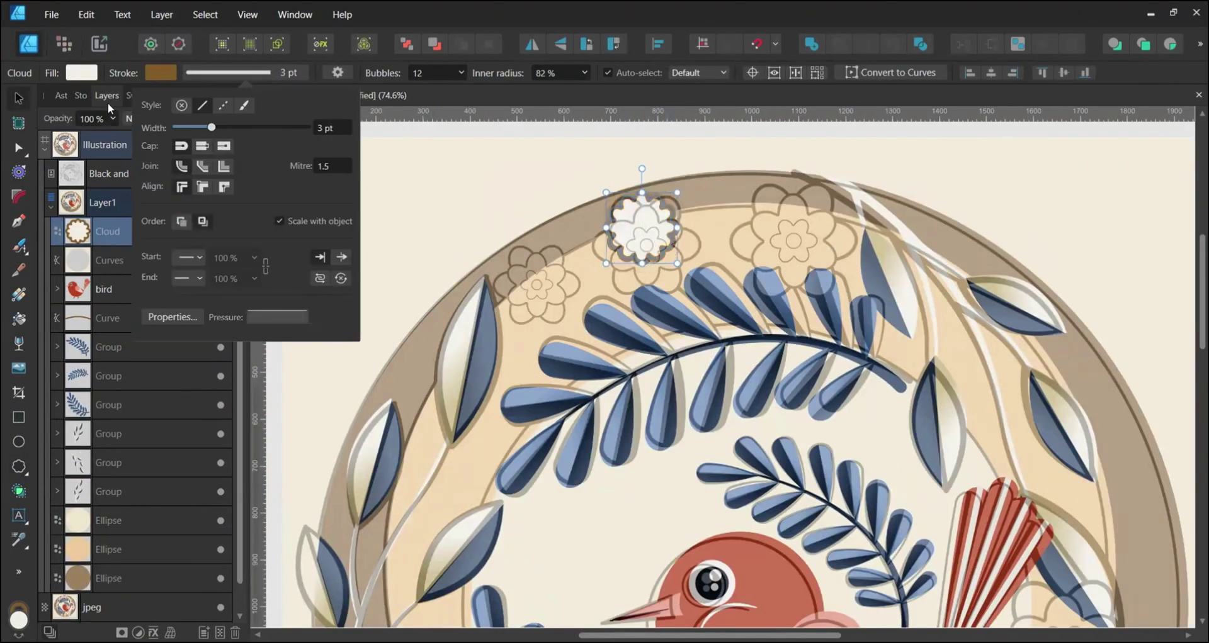
# Step: Give the cloud 6 bubbles, a 63% inner radius, no fill and a black stroke, then scale and rotate it to the sketched flower
pyautogui.click(108, 98)
pyautogui.scroll(-5, 434, 72)
pyautogui.moveTo(650, 219)
pyautogui.mouseDown()
pyautogui.moveTo(653, 252)
pyautogui.moveTo(700, 203)
pyautogui.moveTo(642, 218)
pyautogui.mouseUp()
pyautogui.click(133, 95)
pyautogui.click(129, 167)
pyautogui.moveTo(647, 174); pyautogui.dragTo(682, 181)
pyautogui.moveTo(642, 269); pyautogui.dragTo(642, 270)
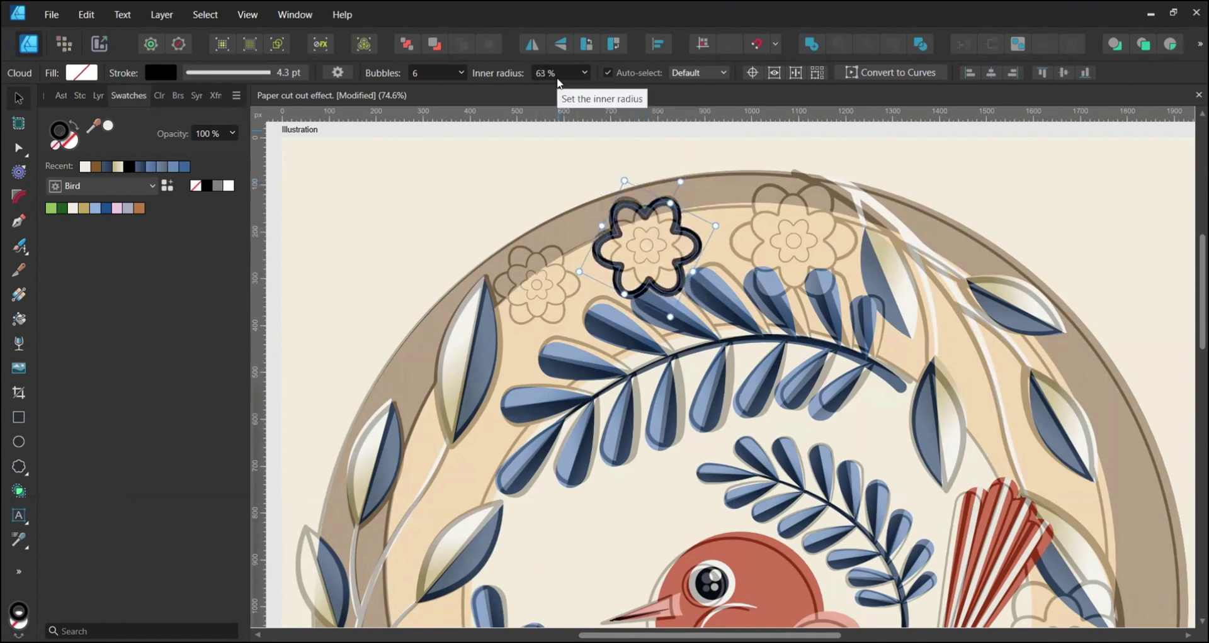
# Step: Set the outer cloud's inner radius to 62% and enlarge it slightly to fit the sketched flower's outline
pyautogui.click(277, 74)
pyautogui.scroll(-2, 325, 124)
pyautogui.click(713, 243)
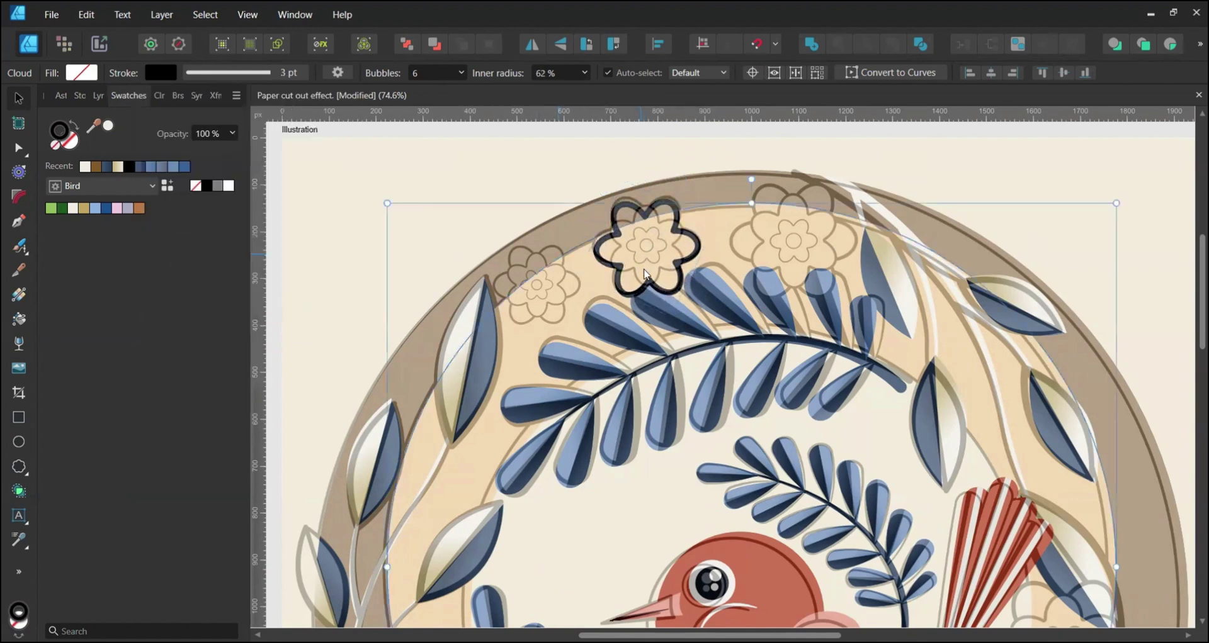
pyautogui.click(617, 211)
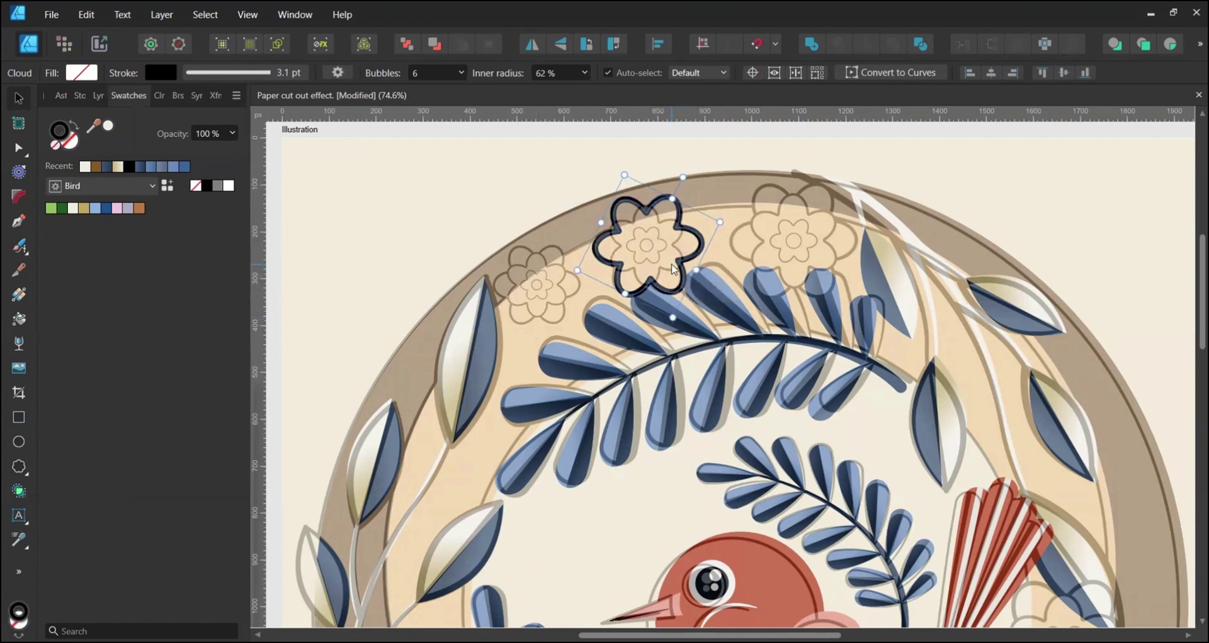
# Step: Add a slightly smaller cloud rotated between the outer petals and a much smaller cloud for the flower's inner petals
pyautogui.moveTo(682, 178)
pyautogui.mouseDown()
pyautogui.moveTo(703, 207)
pyautogui.moveTo(668, 186)
pyautogui.mouseUp()
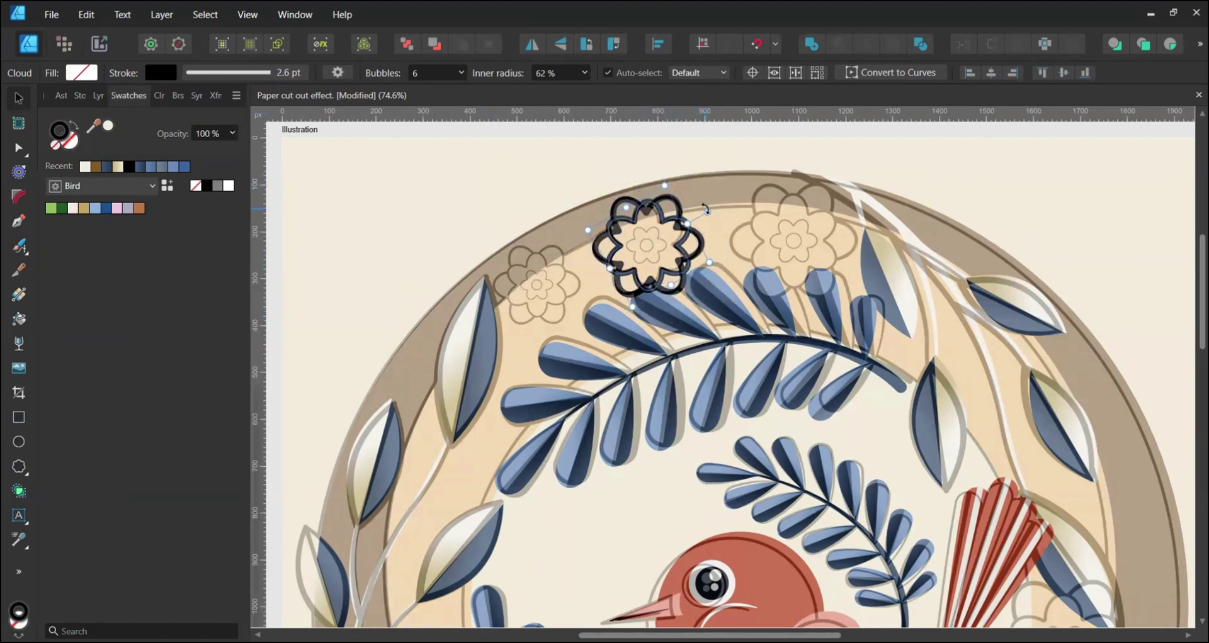
pyautogui.moveTo(710, 227); pyautogui.dragTo(709, 232)
pyautogui.moveTo(680, 191); pyautogui.dragTo(678, 238)
# Step: Draw a small circle with a 3 pt black stroke and no fill over the flower's centre
pyautogui.click(18, 442)
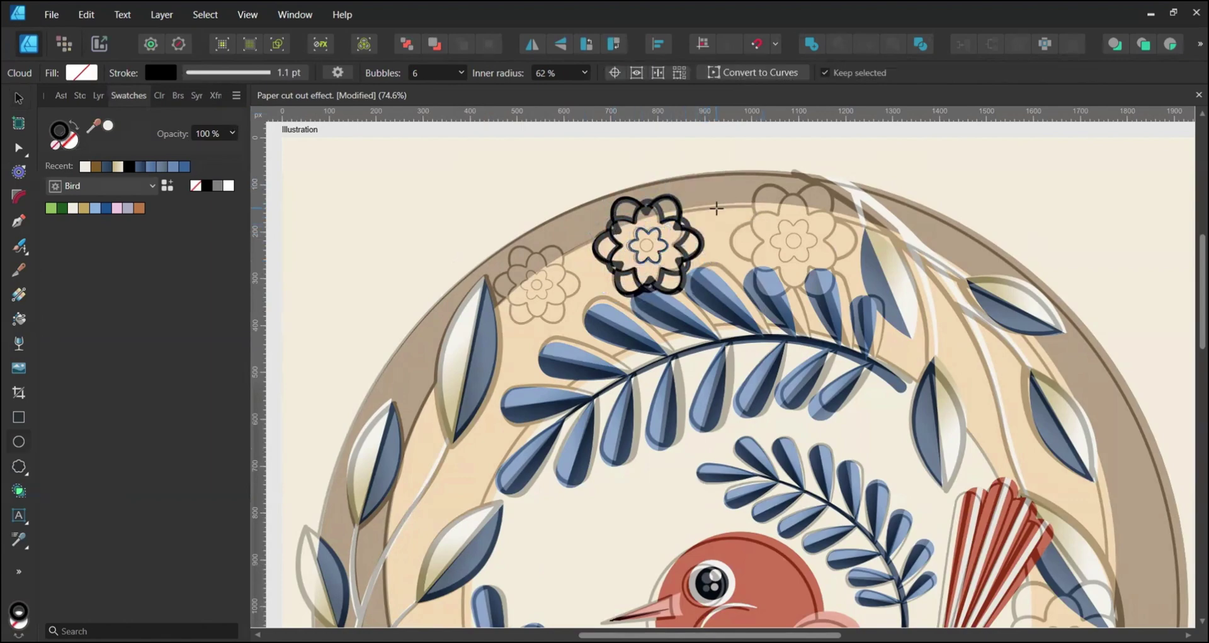
pyautogui.moveTo(706, 198); pyautogui.dragTo(727, 219)
pyautogui.press('v')
pyautogui.scroll(4, 652, 249)
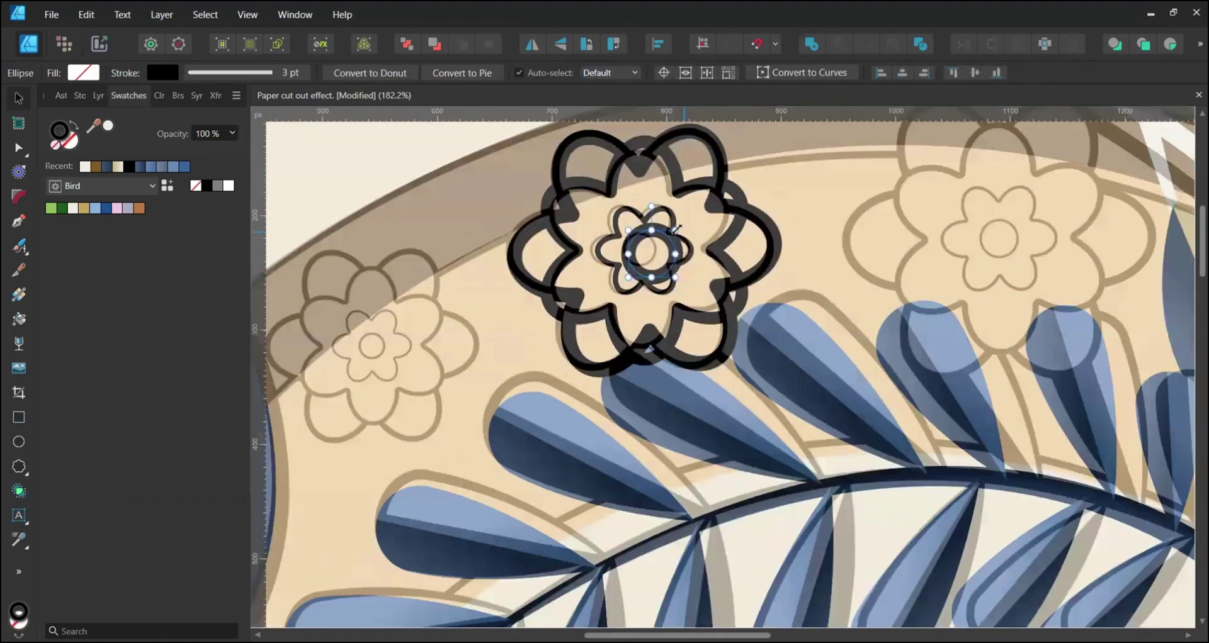
# Step: Select the three clouds and the circle and centre them on each other horizontally and vertically
pyautogui.hotkey('ctrl', 'a')
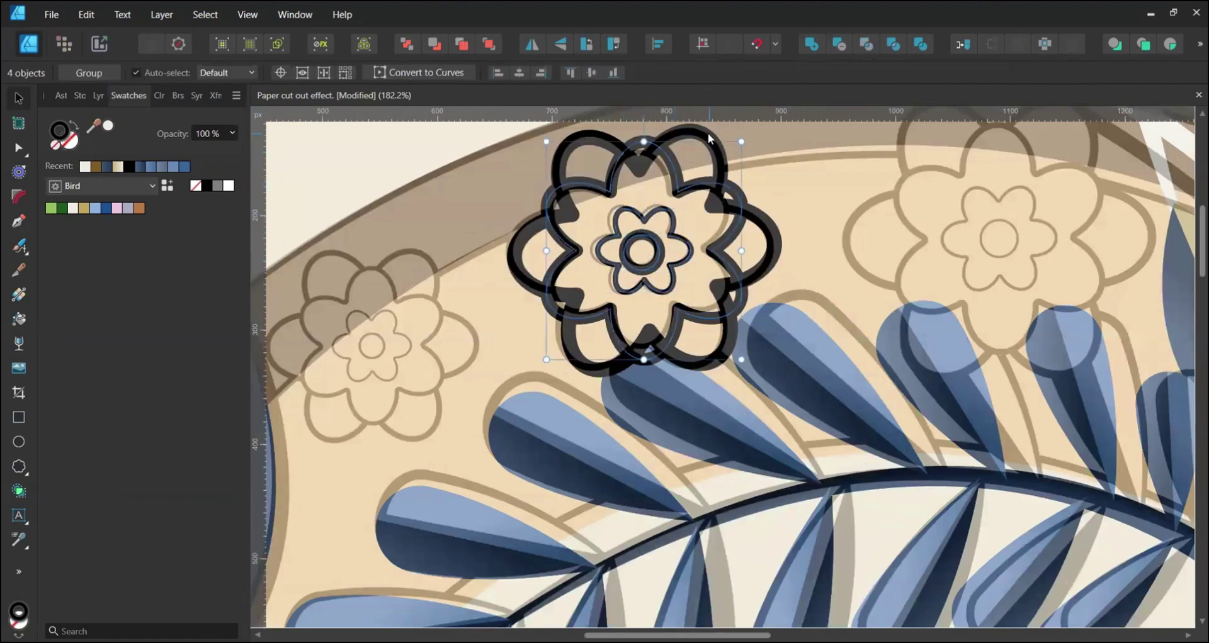
pyautogui.click(691, 100)
pyautogui.click(690, 173)
pyautogui.click(690, 294)
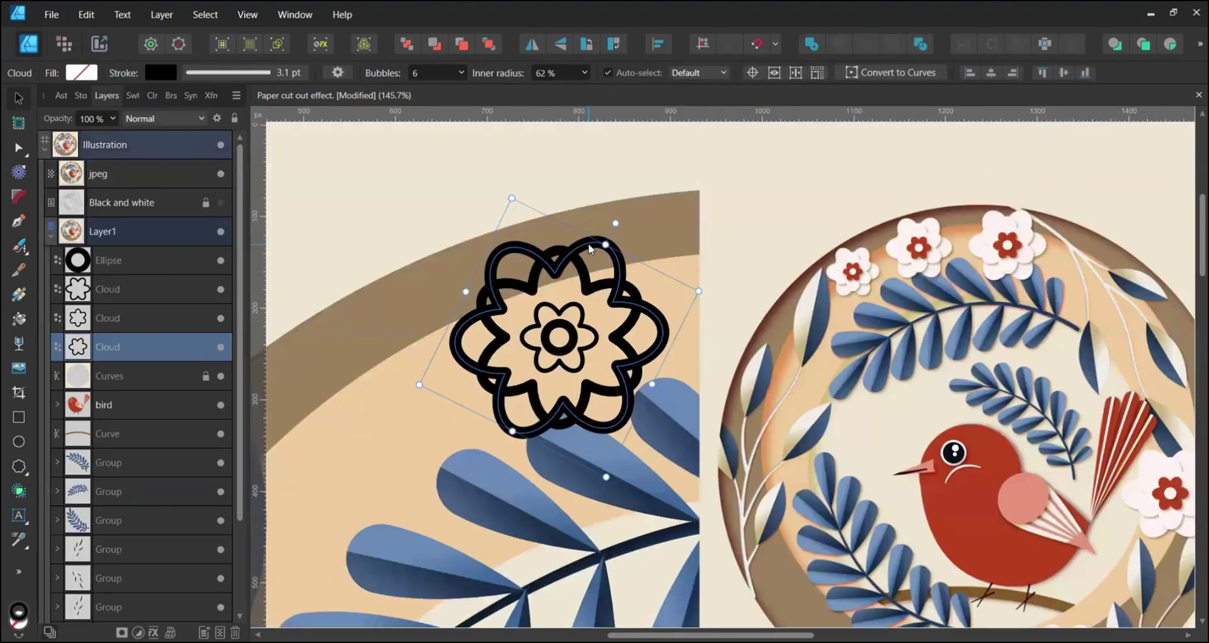
# Step: Fill the two large clouds and the centre circle with the white sampled from the reference flower, without a stroke
pyautogui.hscroll(2, 588, 243)
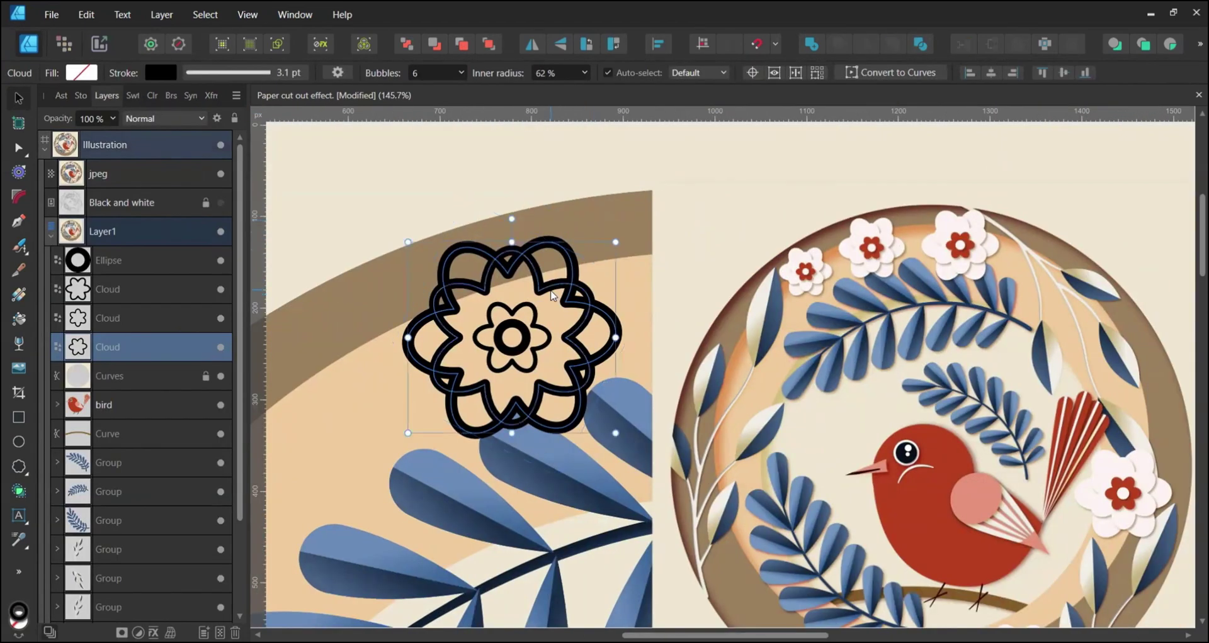
pyautogui.keyDown('shift'); pyautogui.click(552, 295); pyautogui.keyUp('shift')
pyautogui.keyDown('shift'); pyautogui.click(515, 330); pyautogui.keyUp('shift')
pyautogui.click(133, 95)
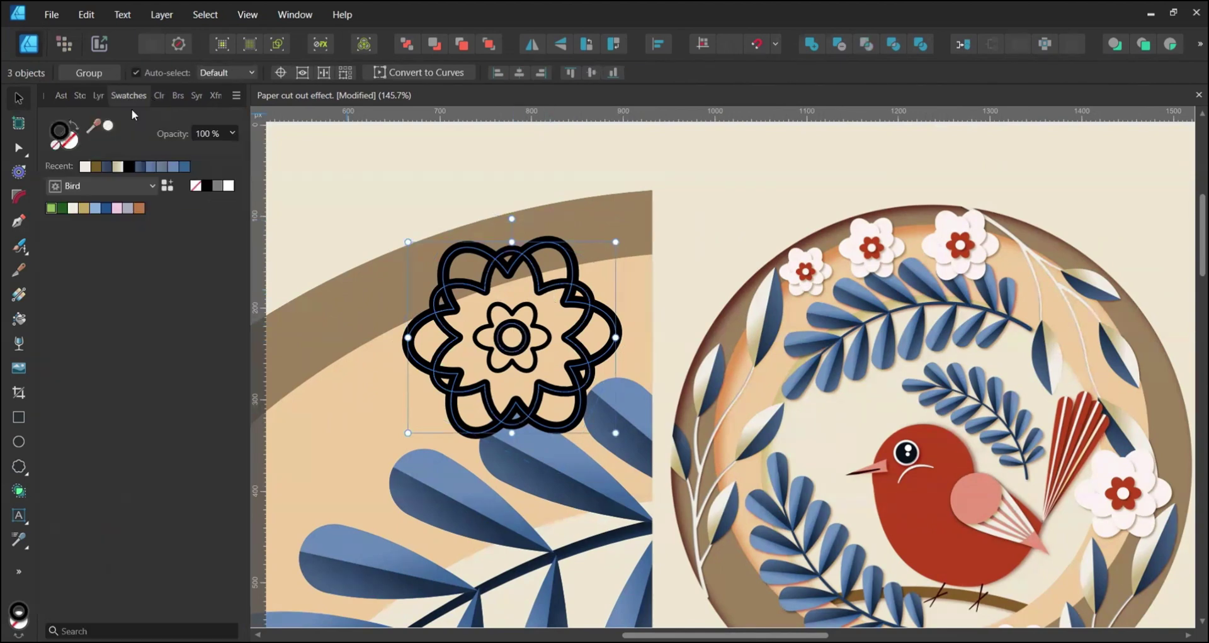
pyautogui.click(93, 127)
pyautogui.click(109, 125)
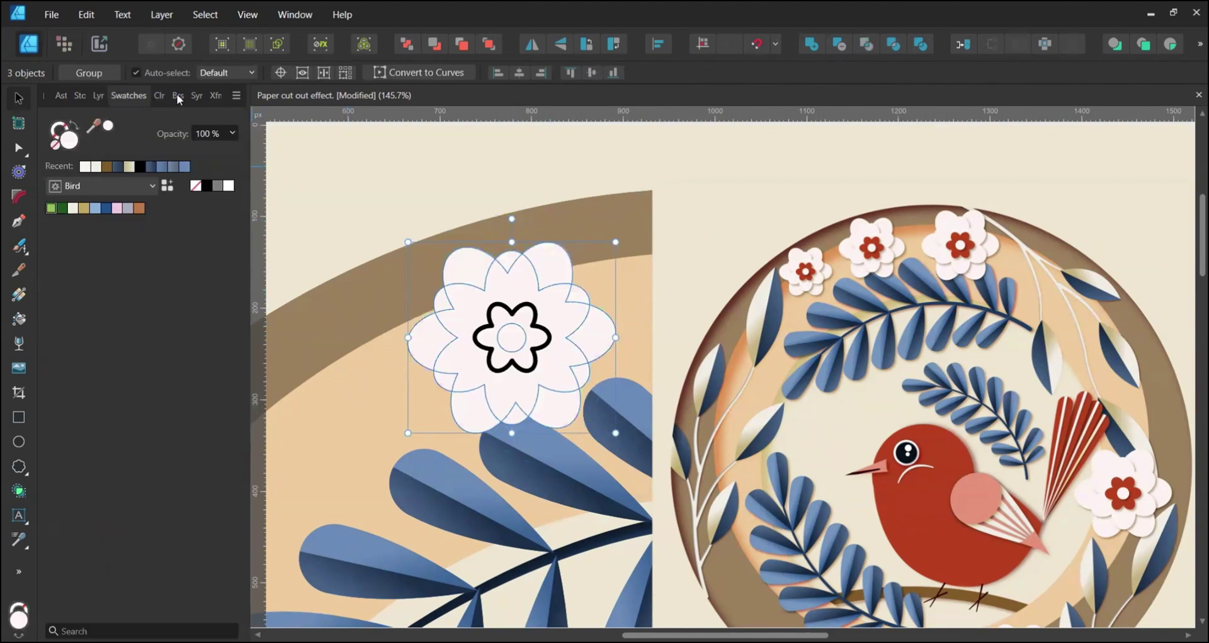
# Step: Fill the small inner cloud with the red sampled from the reference flower, without a stroke
pyautogui.click(519, 313)
pyautogui.click(94, 128)
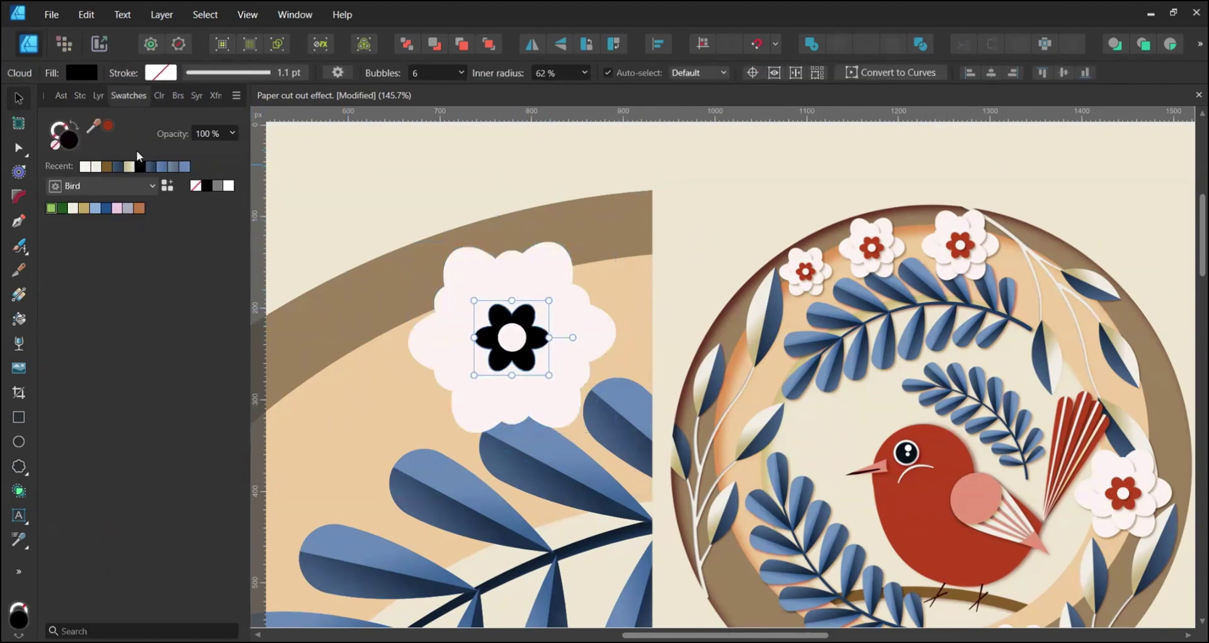
pyautogui.click(109, 126)
# Step: Add a Multiply outer shadow to the four flower shapes, using the ring's sampled orange with reduced saturation and lightness
pyautogui.click(449, 275)
pyautogui.keyDown('shift'); pyautogui.click(478, 312); pyautogui.keyUp('shift')
pyautogui.keyDown('shift'); pyautogui.click(510, 340); pyautogui.keyUp('shift')
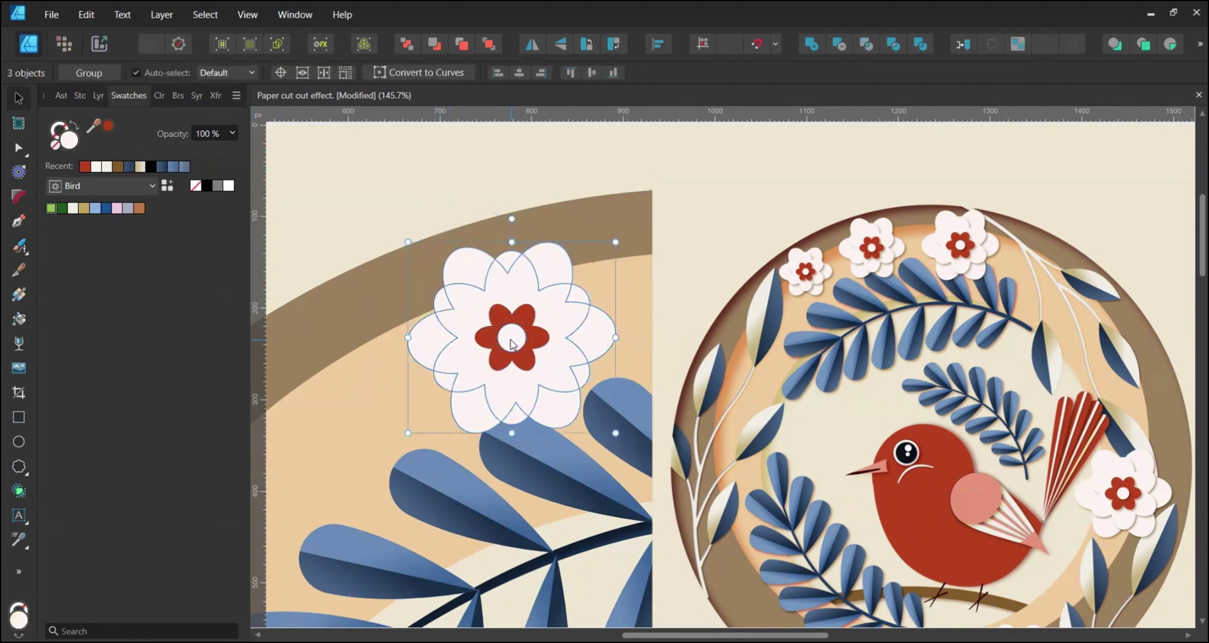
pyautogui.click(100, 95)
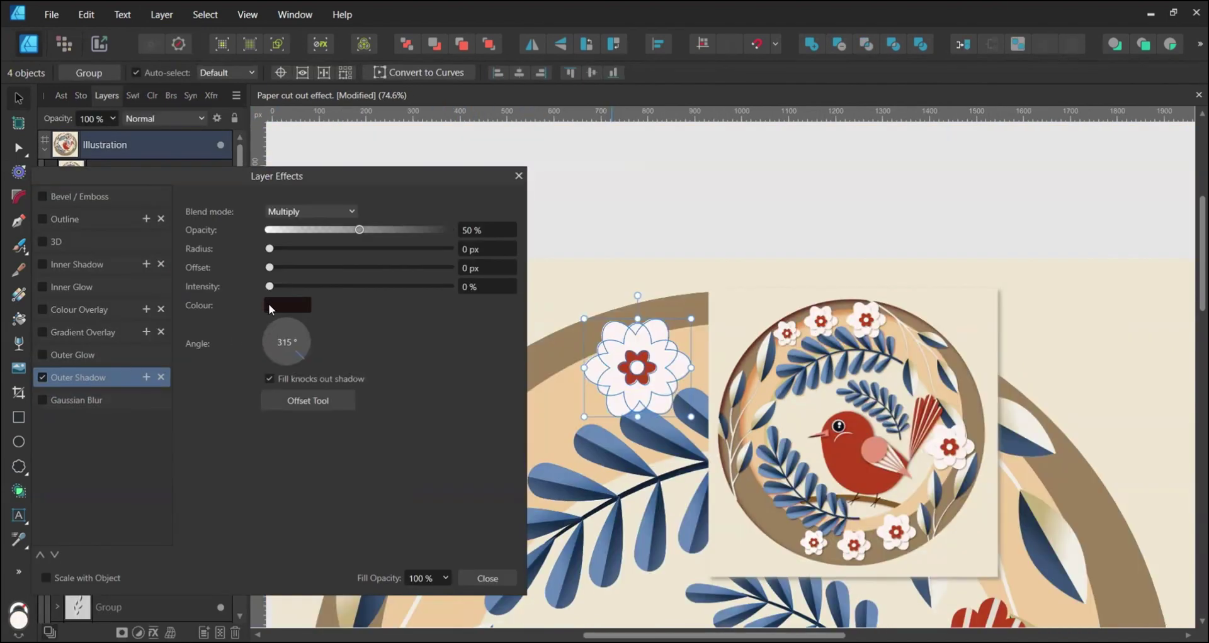
pyautogui.click(269, 304)
pyautogui.click(374, 331)
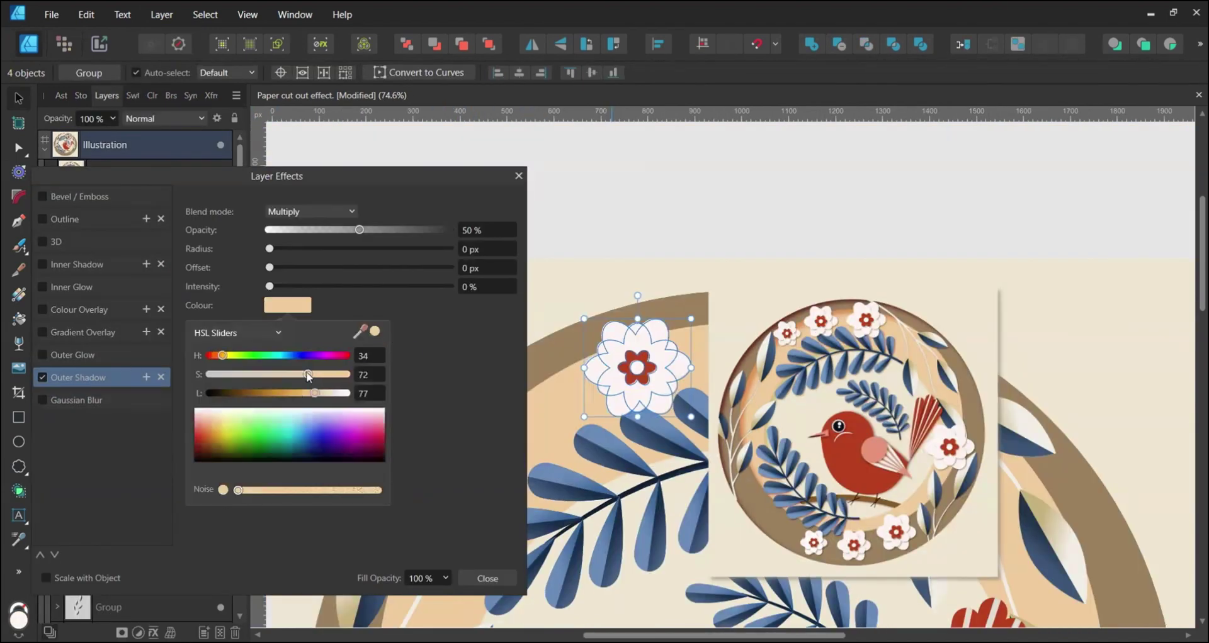
pyautogui.moveTo(308, 375); pyautogui.dragTo(248, 376)
pyautogui.moveTo(313, 394); pyautogui.dragTo(290, 394)
# Step: Set the flower shadow's offset to 7.3 px, radius to 7.6 px and opacity to 62%
pyautogui.click(269, 268)
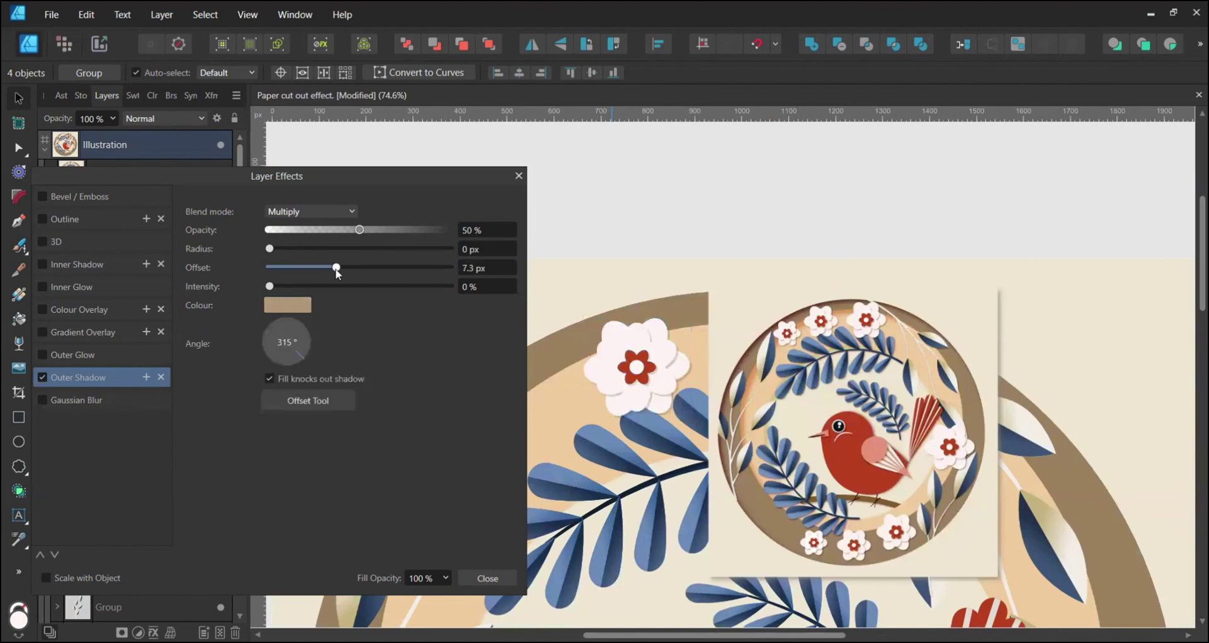
pyautogui.scroll(3, 631, 440)
pyautogui.moveTo(360, 230); pyautogui.dragTo(382, 230)
# Step: Recolour the centre circle's outer shadow with a sampled colour, tune its saturation and lightness, and adjust the blend settings
pyautogui.click(642, 297)
pyautogui.click(277, 307)
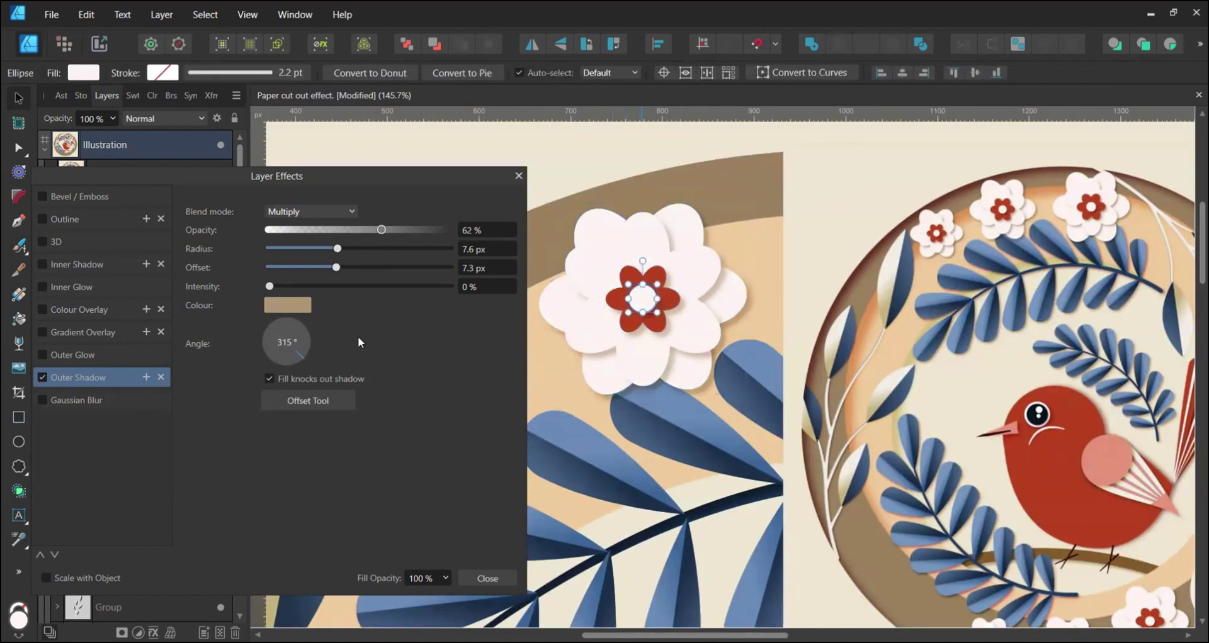
pyautogui.click(375, 331)
pyautogui.click(240, 374)
pyautogui.moveTo(269, 399); pyautogui.dragTo(284, 395)
pyautogui.click(319, 198)
pyautogui.click(311, 212)
pyautogui.click(311, 248)
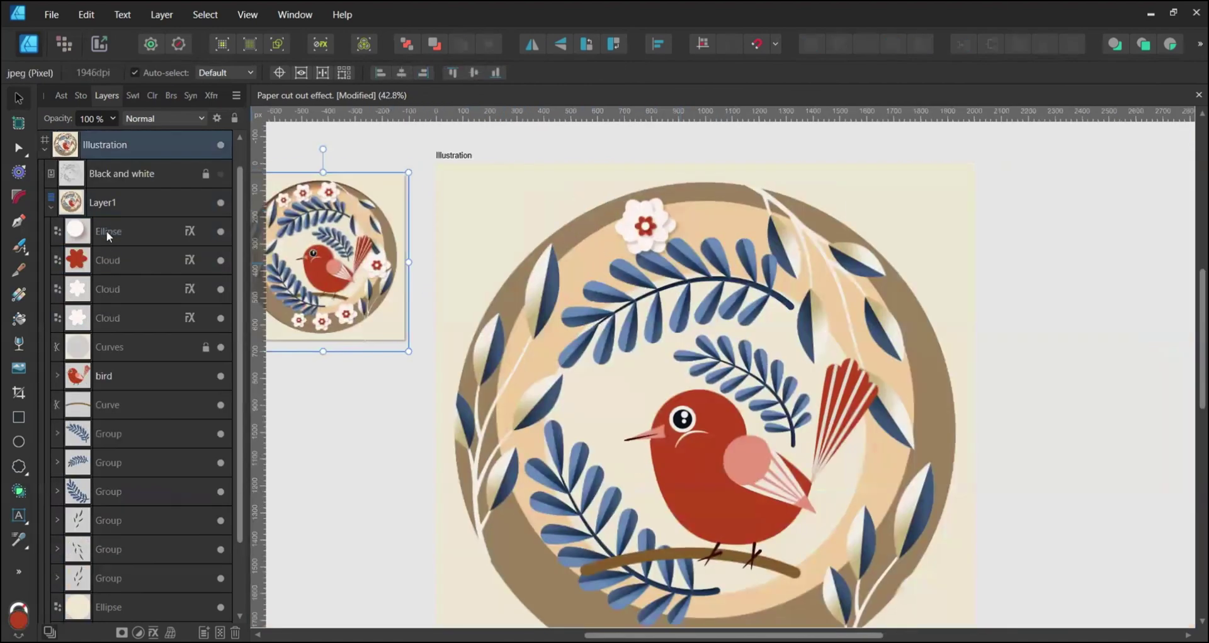
# Step: Group the circle and three clouds into one flower and show the Black and white sketch layer
pyautogui.click(107, 232)
pyautogui.keyDown('shift'); pyautogui.click(111, 318); pyautogui.keyUp('shift')
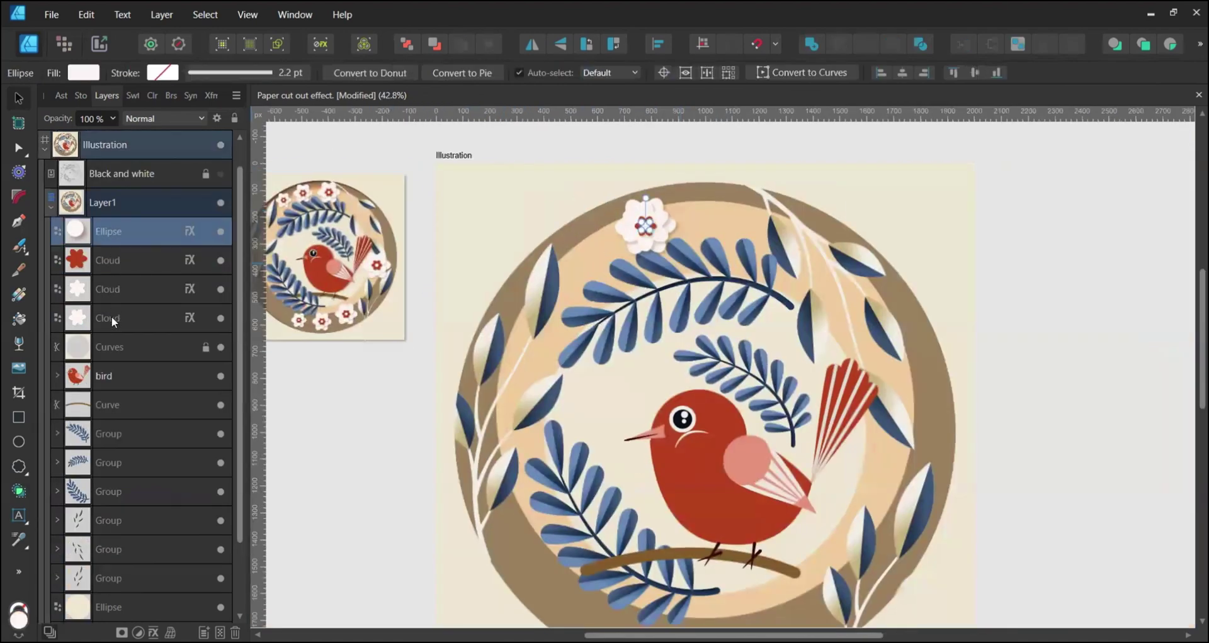
pyautogui.hotkey('ctrl', 'g')
pyautogui.click(220, 173)
# Step: Duplicate the flower onto the two neighbouring top sketched flowers, scaling the left copy down and the right copy up
pyautogui.scroll(5, 659, 213)
pyautogui.moveTo(623, 244); pyautogui.dragTo(469, 302)
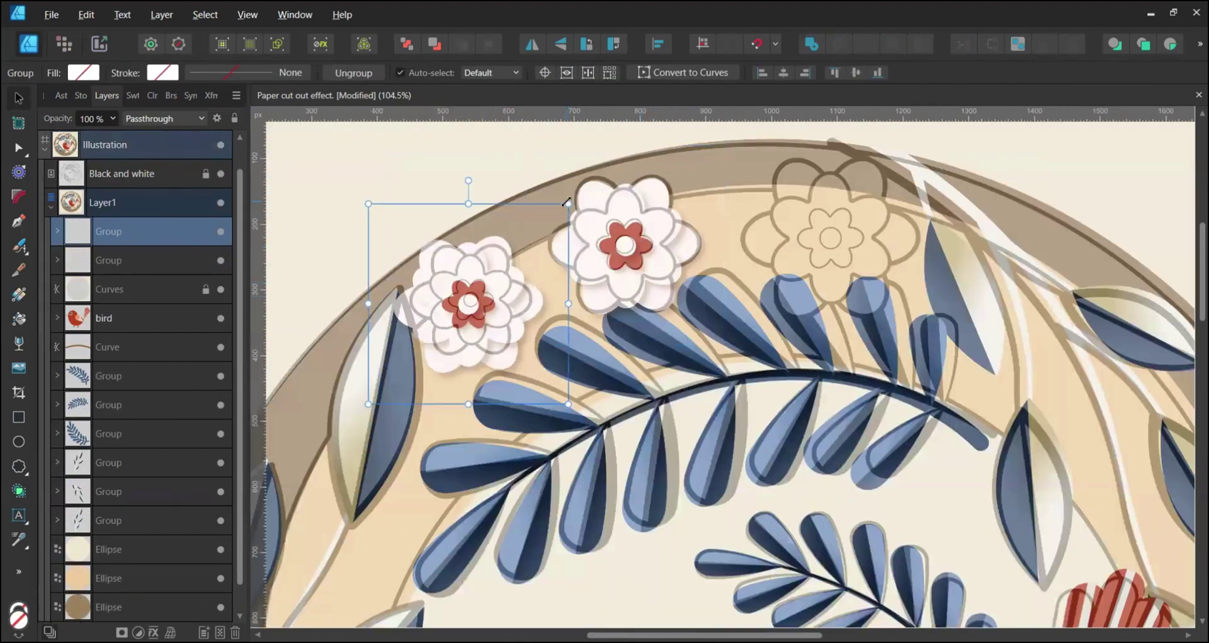
pyautogui.moveTo(566, 202); pyautogui.dragTo(536, 237)
pyautogui.moveTo(464, 320); pyautogui.dragTo(860, 246)
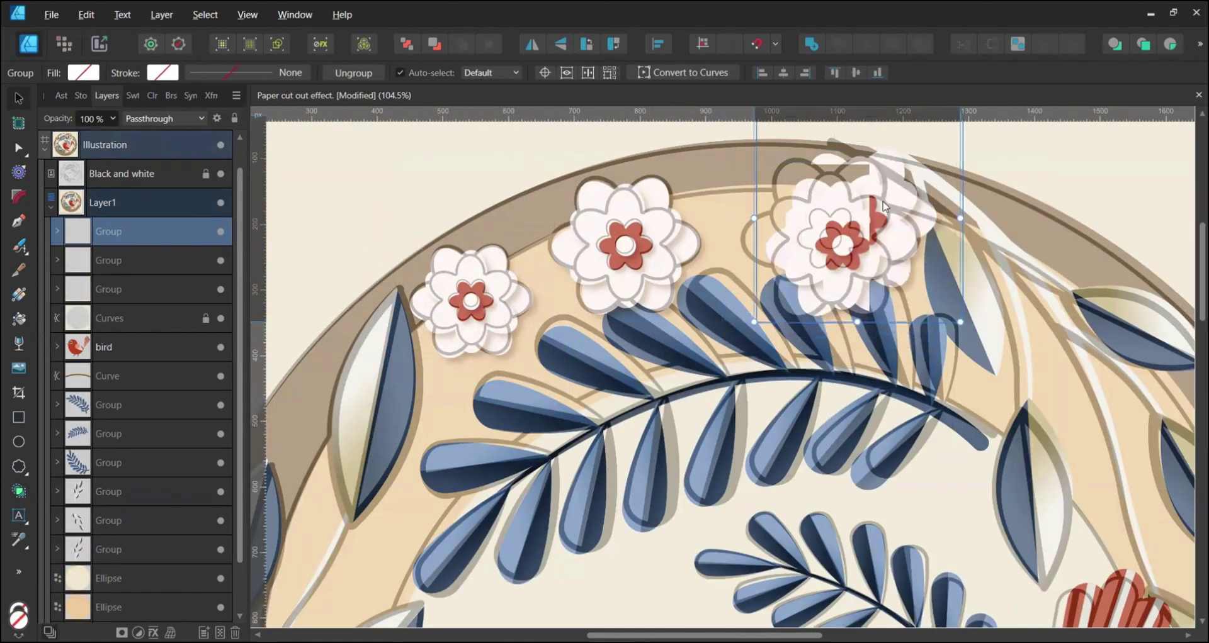
pyautogui.moveTo(960, 321); pyautogui.dragTo(963, 353)
pyautogui.moveTo(887, 318); pyautogui.dragTo(877, 328)
# Step: Duplicate the three top flowers, flip the copies vertically and fit each onto a sketched flower at the ring's bottom
pyautogui.scroll(-4, 877, 327)
pyautogui.moveTo(730, 285); pyautogui.dragTo(541, 214)
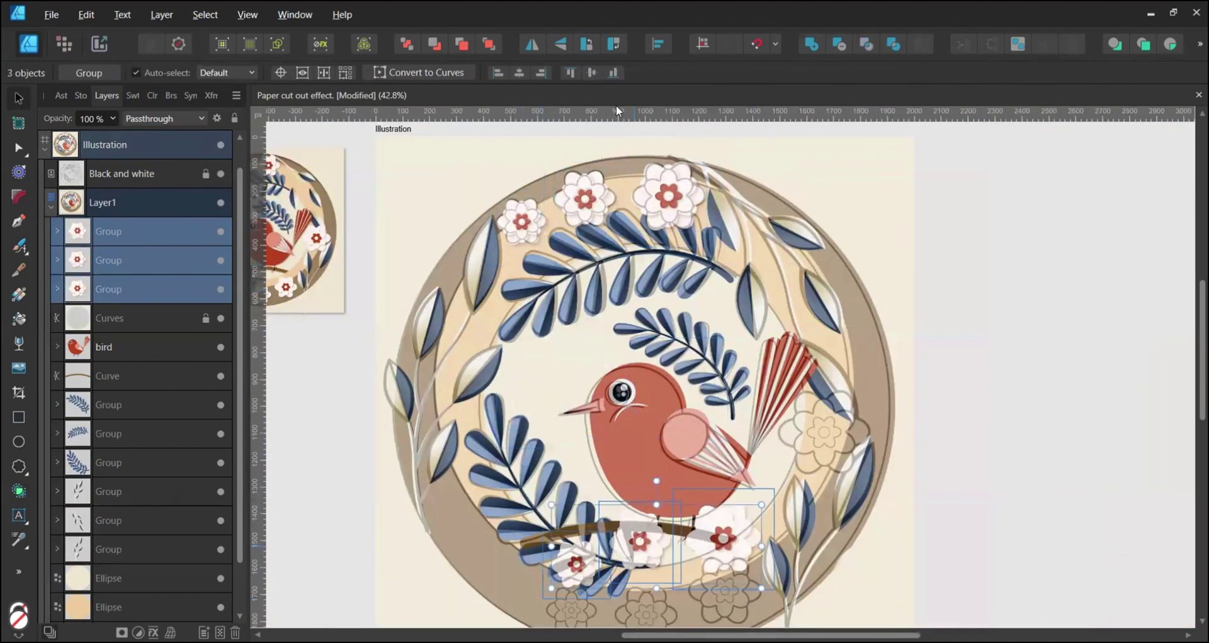
pyautogui.scroll(-3, 724, 371)
pyautogui.scroll(4, 613, 467)
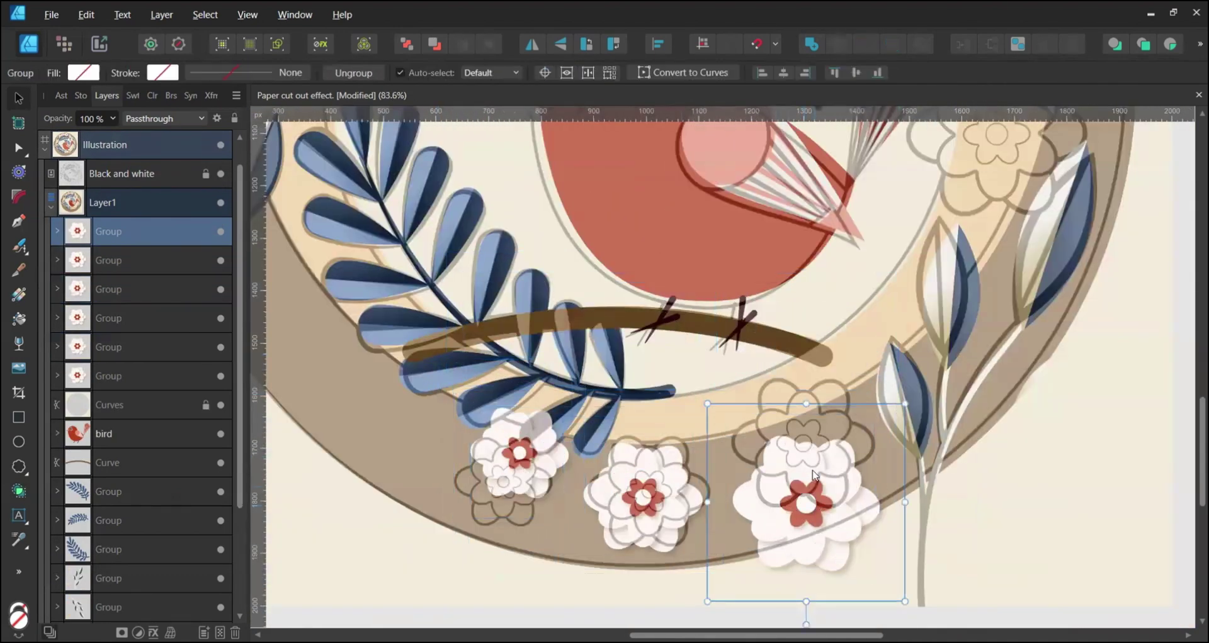
pyautogui.moveTo(813, 467); pyautogui.dragTo(811, 439)
pyautogui.moveTo(642, 506); pyautogui.dragTo(651, 500)
pyautogui.moveTo(520, 459); pyautogui.dragTo(503, 488)
# Step: Place another copy of the large flower on the sketched flower below the bird's tail
pyautogui.scroll(-4, 526, 437)
pyautogui.scroll(2, 526, 437)
pyautogui.keyDown('ctrl'); pyautogui.moveTo(664, 543); pyautogui.dragTo(770, 388); pyautogui.keyUp('ctrl')
pyautogui.moveTo(721, 435); pyautogui.dragTo(709, 428)
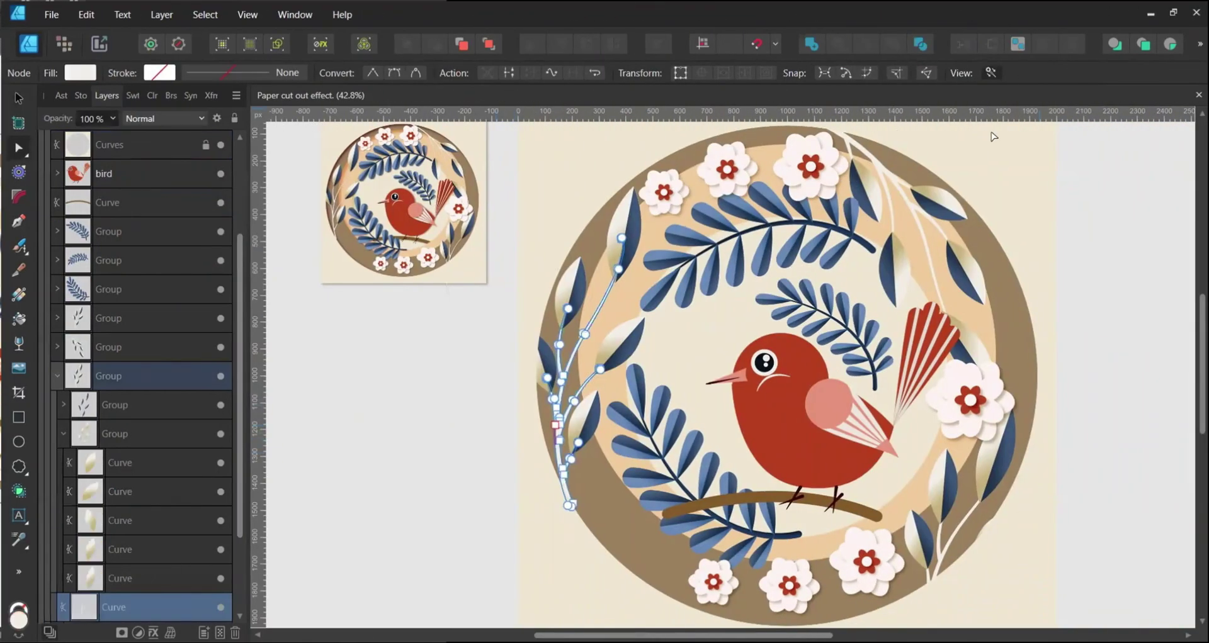
# Step: Give the three white stem curves a Multiply inner shadow in sampled dark leaf blue, radius 7.7 px, offset 3.3 px, with raised opacity
pyautogui.keyDown('shift'); pyautogui.click(145, 347); pyautogui.keyUp('shift')
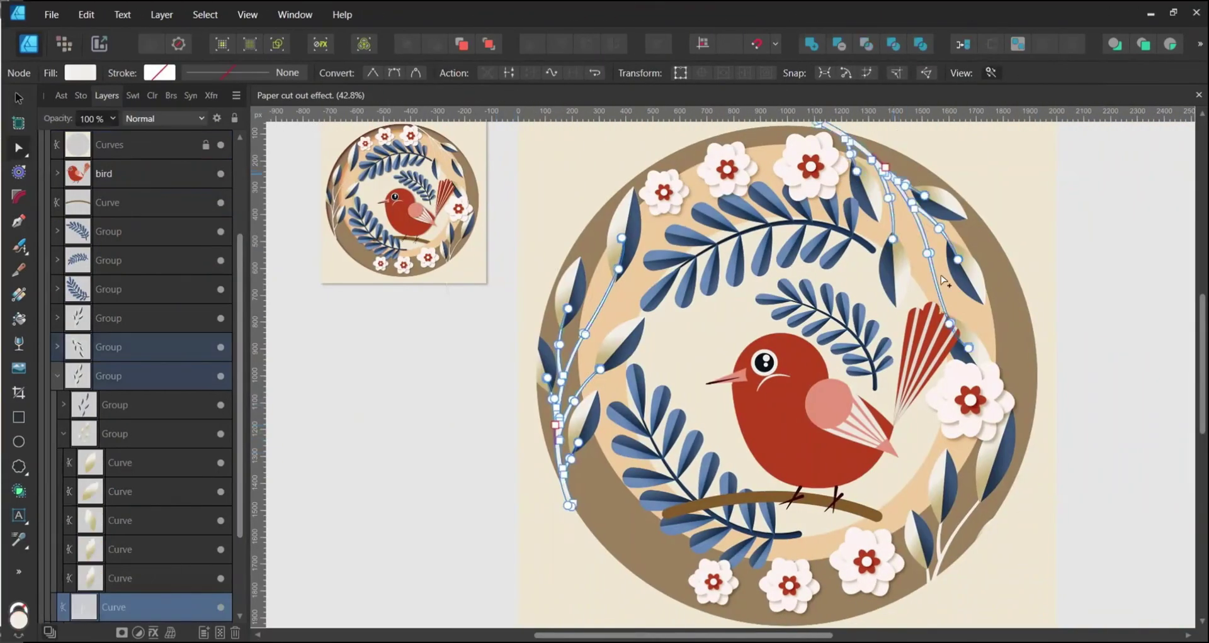
pyautogui.keyDown('shift'); pyautogui.click(145, 318); pyautogui.keyUp('shift')
pyautogui.click(154, 632)
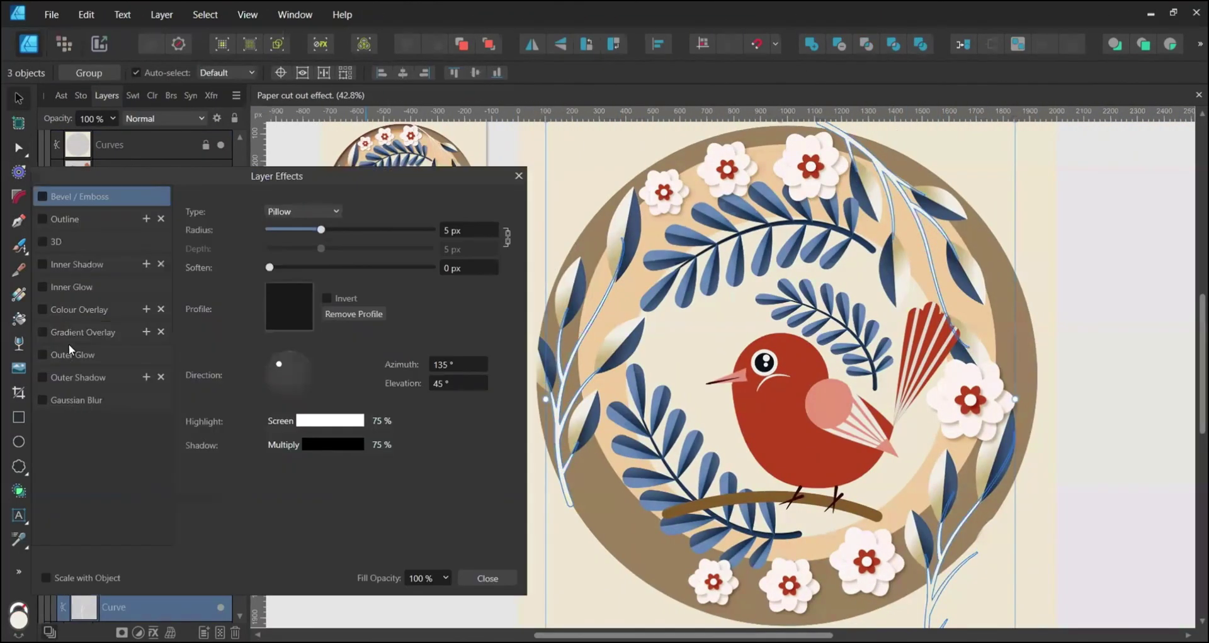
pyautogui.click(77, 266)
pyautogui.moveTo(277, 272); pyautogui.dragTo(332, 275)
pyautogui.click(293, 310)
pyautogui.moveTo(360, 331); pyautogui.dragTo(596, 376)
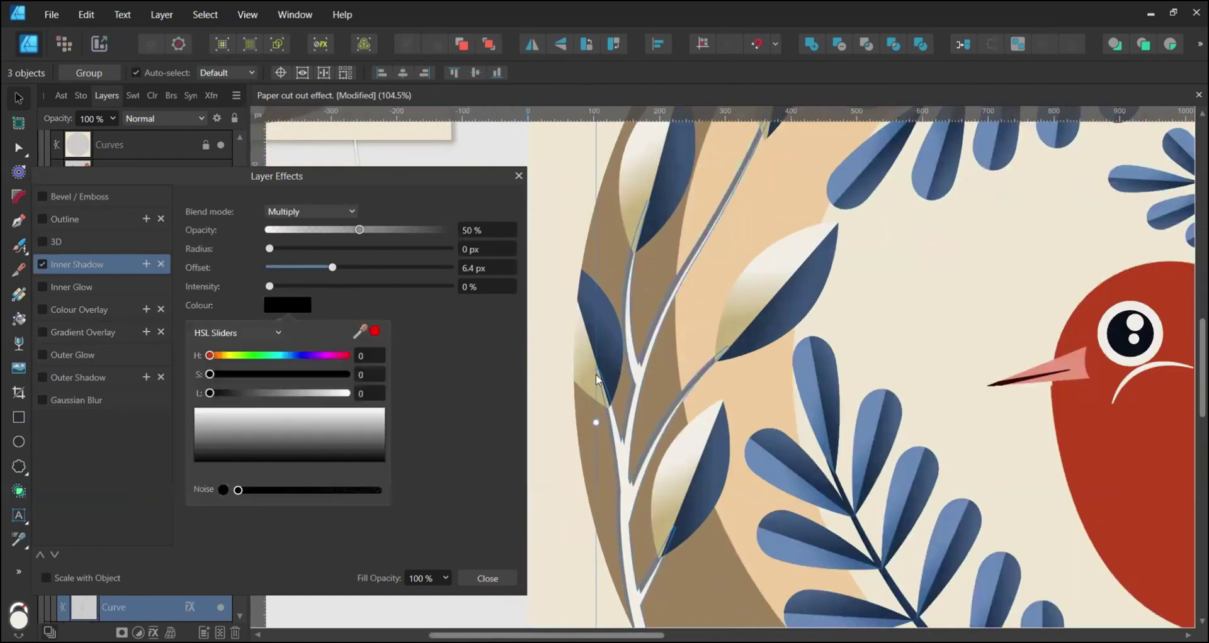
pyautogui.click(378, 330)
pyautogui.moveTo(269, 248); pyautogui.dragTo(320, 268)
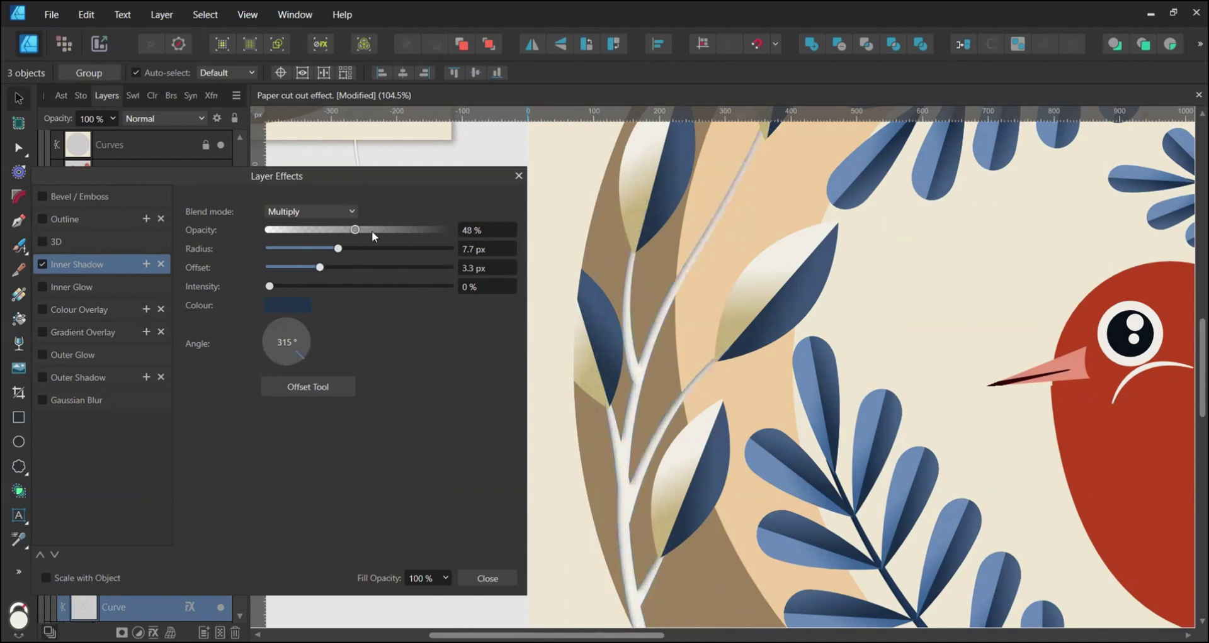
pyautogui.moveTo(372, 230); pyautogui.dragTo(407, 229)
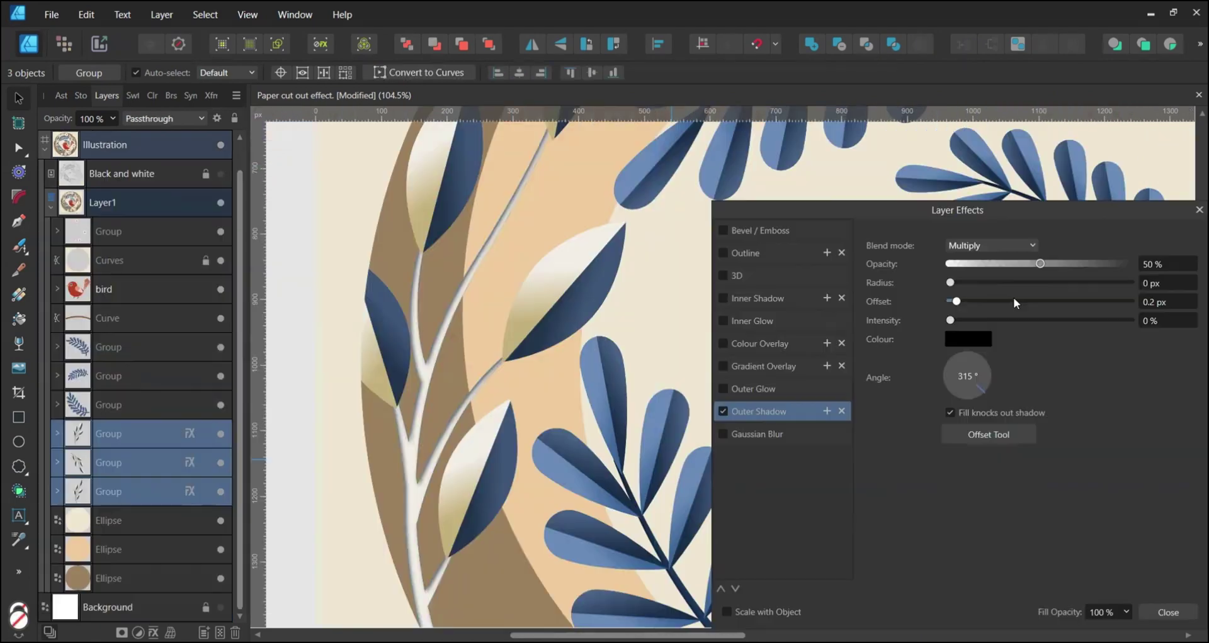
# Step: Give the three leafy stem groups a Colour Burn outer shadow in the ring's sampled orange with an 8.2 px offset
pyautogui.moveTo(1014, 299)
pyautogui.mouseDown()
pyautogui.moveTo(1050, 301)
pyautogui.moveTo(1020, 302)
pyautogui.mouseUp()
pyautogui.click(986, 340)
pyautogui.moveTo(1039, 367)
pyautogui.mouseDown()
pyautogui.moveTo(594, 250)
pyautogui.moveTo(576, 221)
pyautogui.mouseUp()
pyautogui.click(1058, 367)
pyautogui.click(984, 243)
pyautogui.click(969, 297)
# Step: Set the leafy stems' shadow radius to about 15.5 px and reduce the saturation and lightness of its colour
pyautogui.moveTo(949, 282); pyautogui.dragTo(1004, 283)
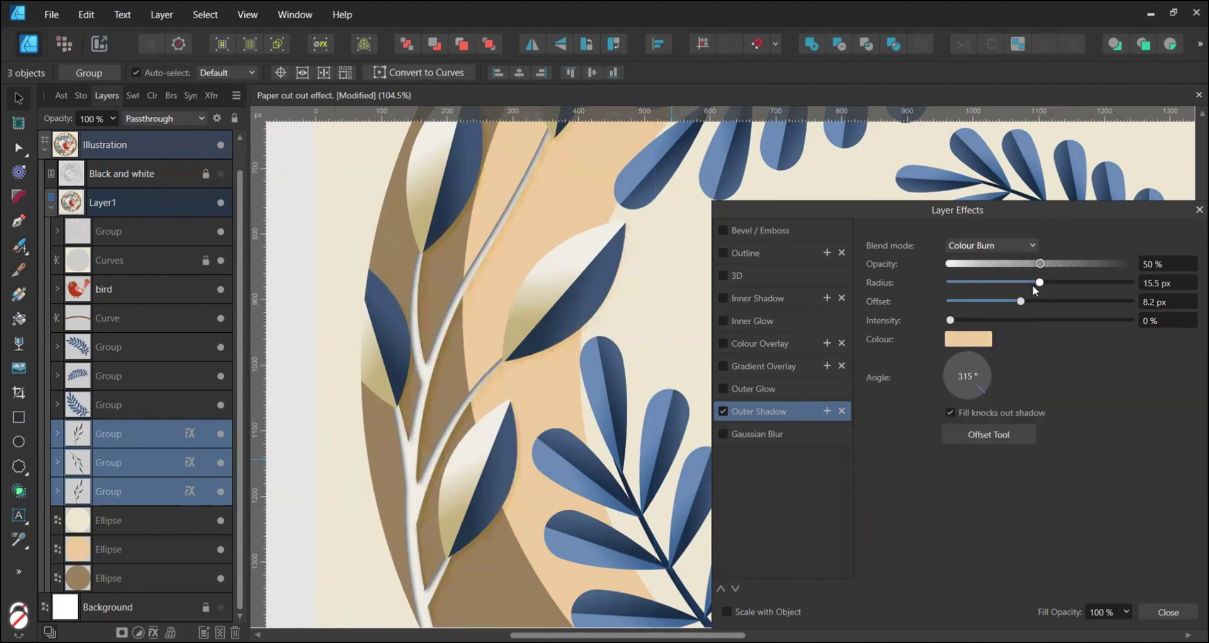
pyautogui.moveTo(981, 408); pyautogui.dragTo(915, 408)
pyautogui.moveTo(997, 428); pyautogui.dragTo(958, 430)
pyautogui.click(994, 324)
pyautogui.moveTo(1030, 281); pyautogui.dragTo(1038, 283)
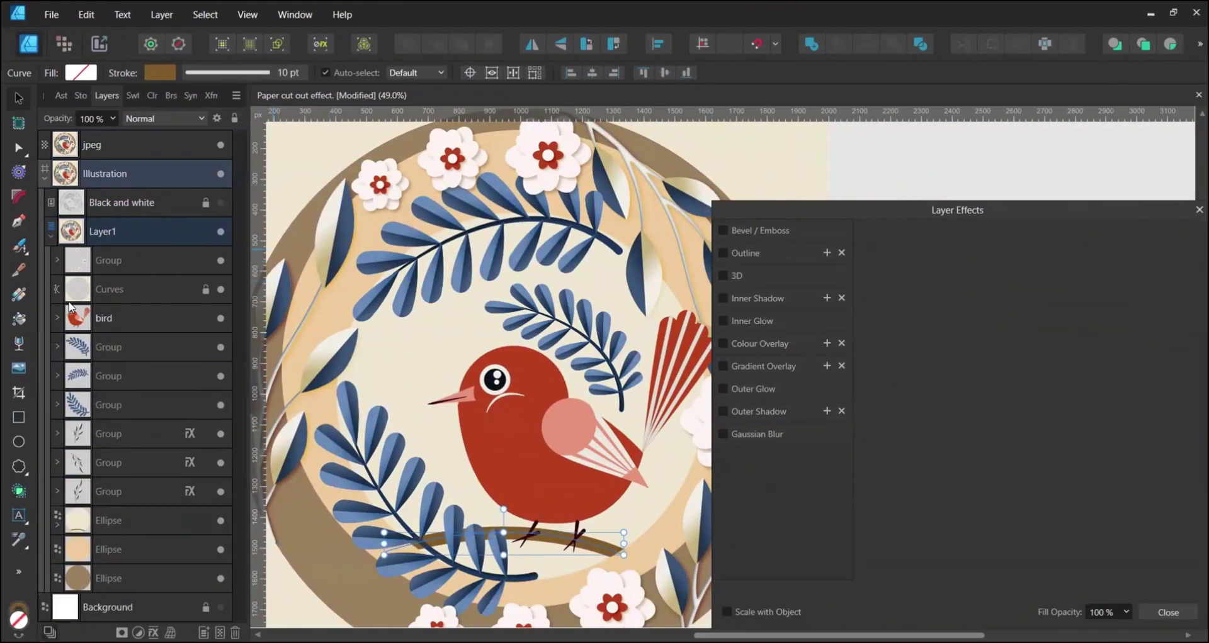
# Step: Add a Multiply outer shadow in the sampled orange with a 14.3 px offset to the three blue branch groups
pyautogui.click(98, 405)
pyautogui.click(104, 350)
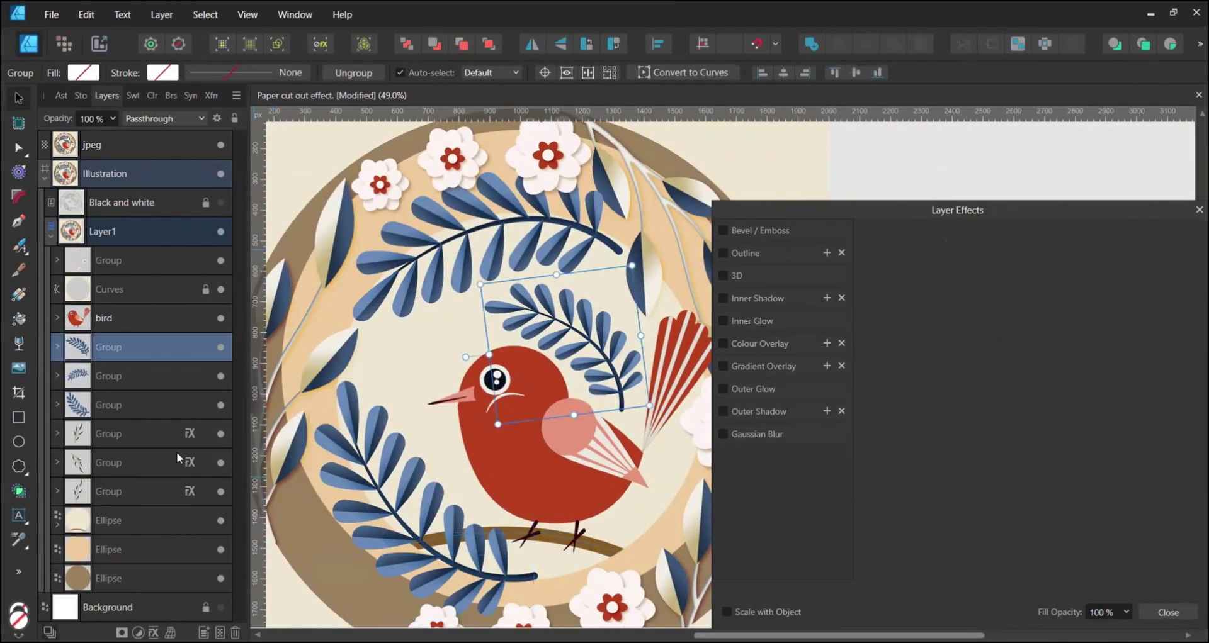
pyautogui.keyDown('shift'); pyautogui.click(119, 403); pyautogui.keyUp('shift')
pyautogui.click(773, 412)
pyautogui.click(972, 340)
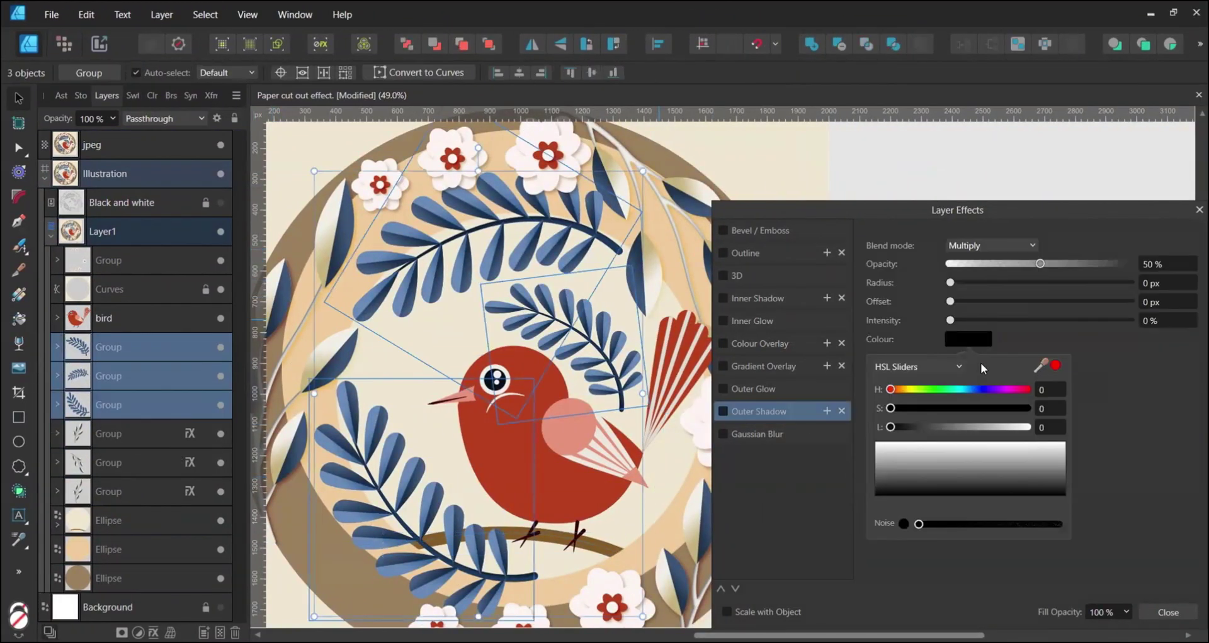
pyautogui.click(1058, 367)
pyautogui.moveTo(950, 302); pyautogui.dragTo(1036, 301)
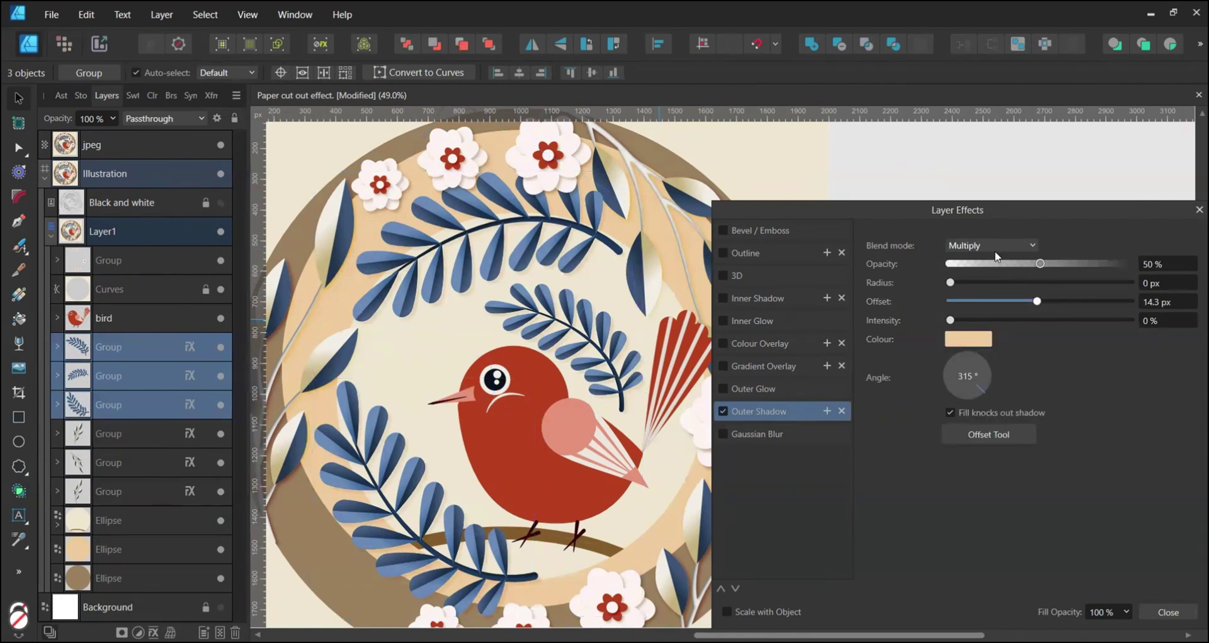
# Step: Set the blue branches' shadow colour to saturation 23 and lightness 44
pyautogui.click(966, 338)
pyautogui.moveTo(955, 410); pyautogui.dragTo(922, 409)
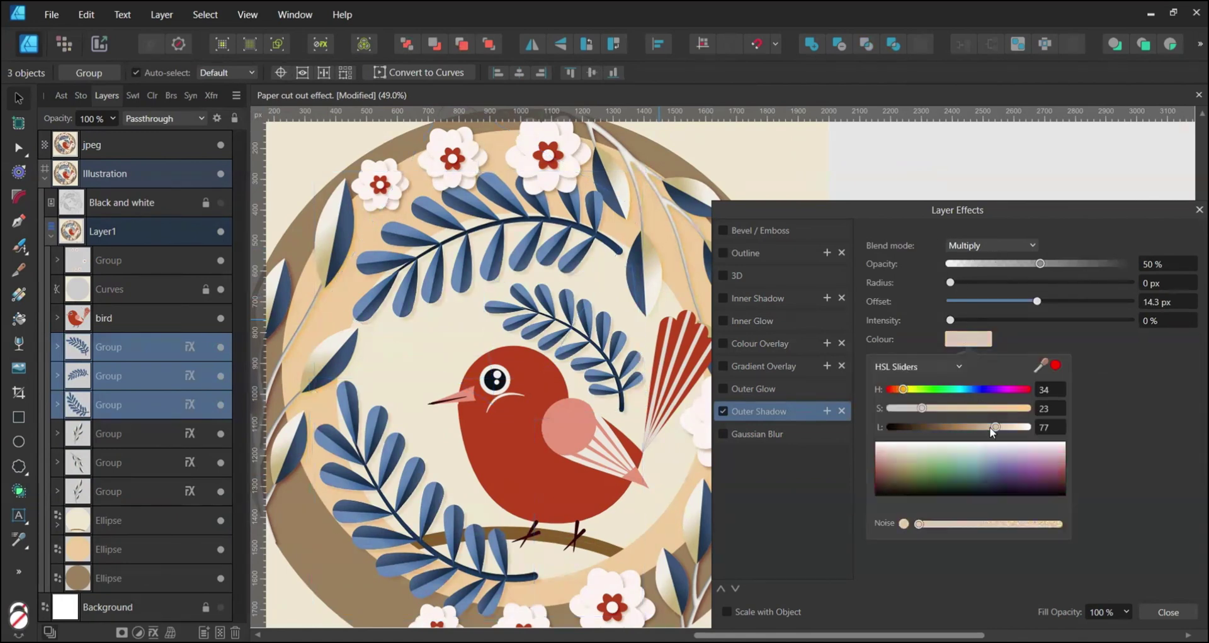
pyautogui.moveTo(996, 428); pyautogui.dragTo(951, 437)
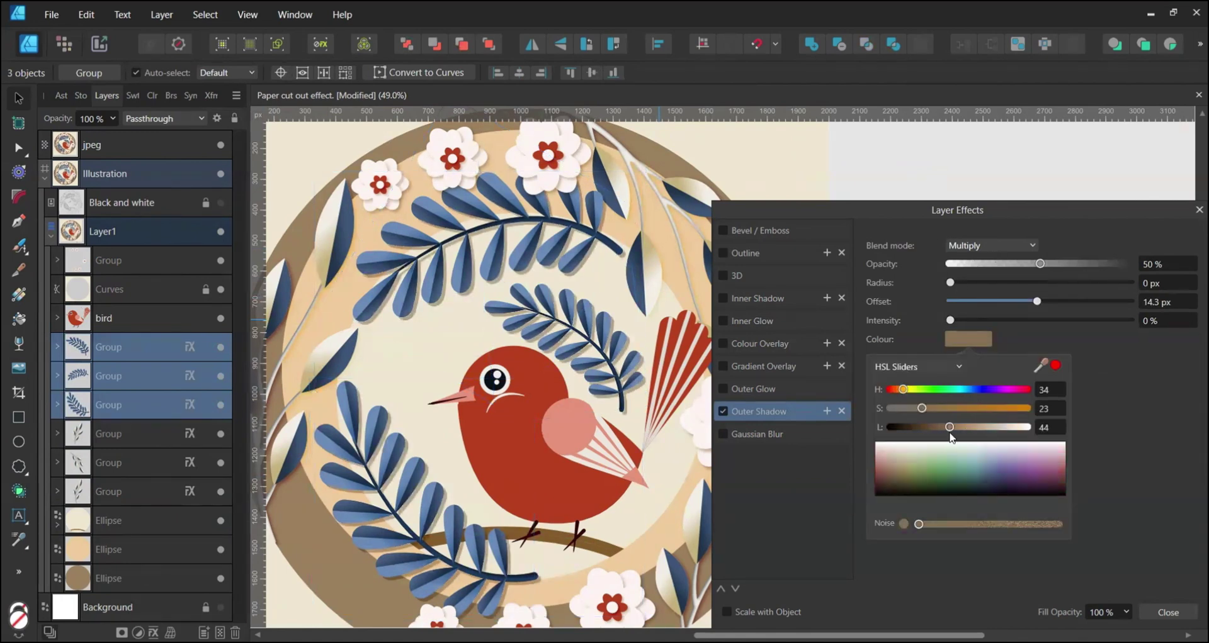
# Step: Set the three blue branch groups' Multiply shadow to a 22 px radius and 74% opacity
pyautogui.click(957, 245)
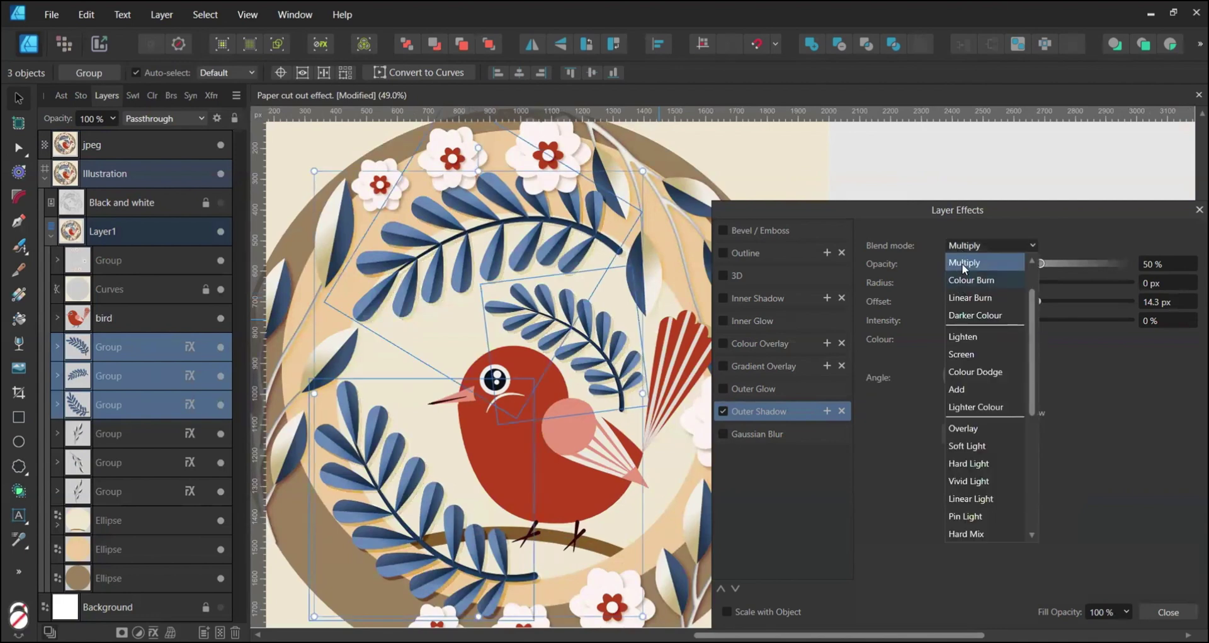
pyautogui.click(962, 263)
pyautogui.moveTo(951, 282); pyautogui.dragTo(1090, 265)
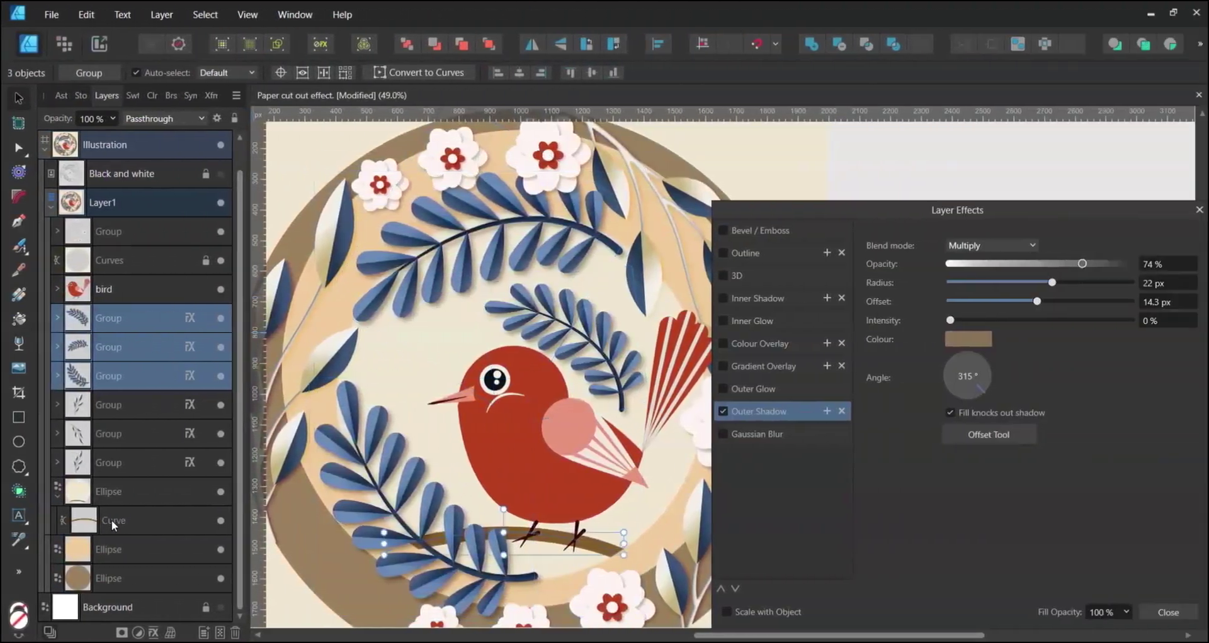
# Step: Add a Multiply outer shadow to the brown perch curve, using the sampled cream with saturation 20 and lightness 50
pyautogui.click(429, 520)
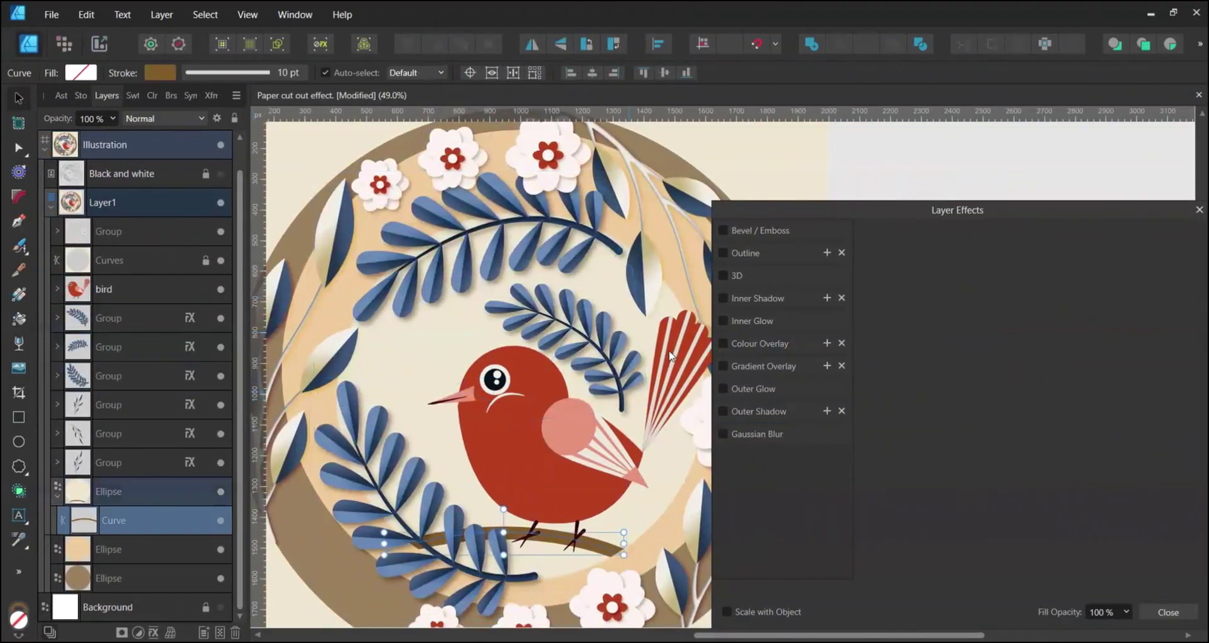
pyautogui.click(736, 416)
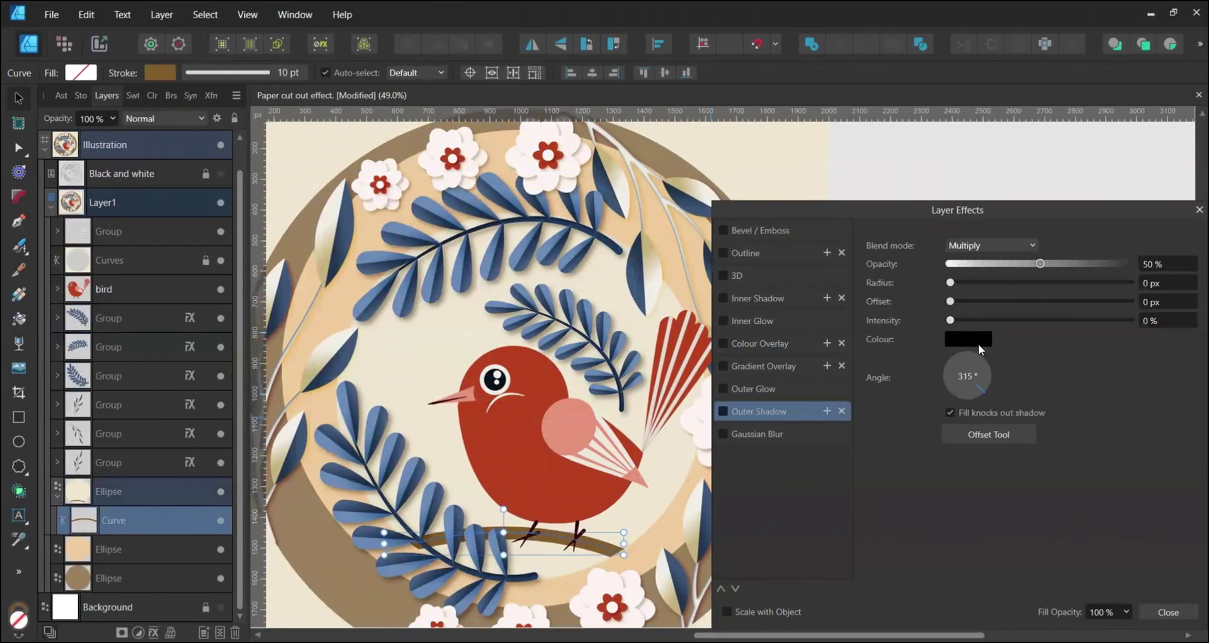
pyautogui.click(977, 344)
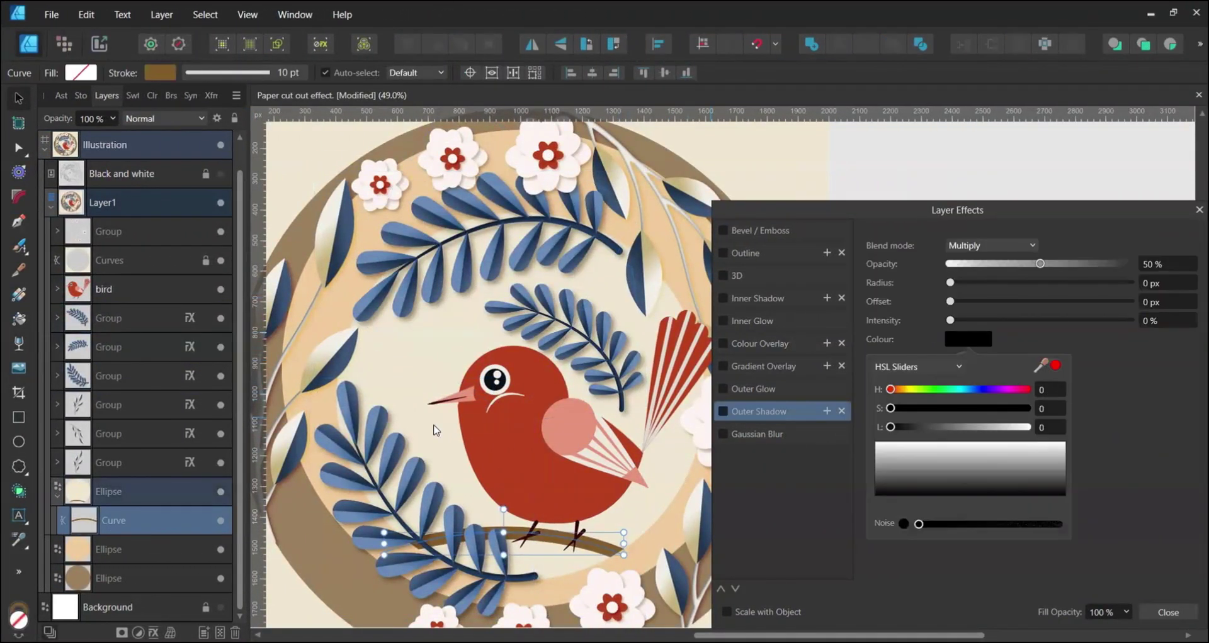
pyautogui.click(1056, 366)
pyautogui.click(922, 410)
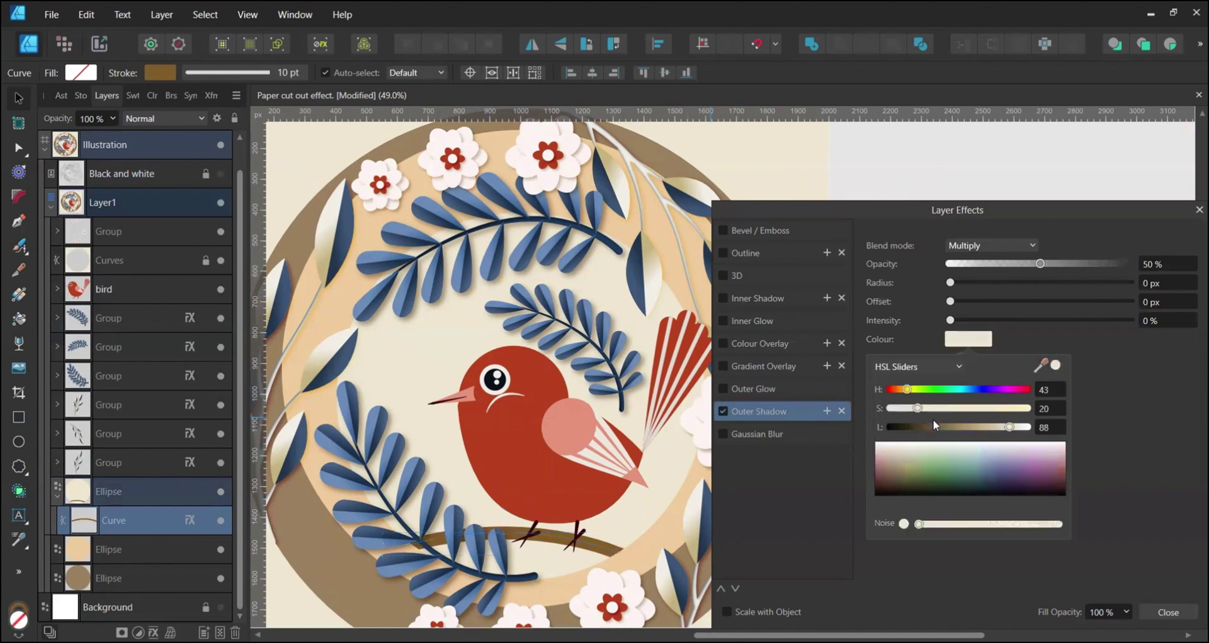
pyautogui.moveTo(1008, 427); pyautogui.dragTo(969, 434)
# Step: Set the perch shadow's offset to 27.8 px, radius to 22 px and opacity to 86%
pyautogui.moveTo(964, 303); pyautogui.dragTo(1074, 262)
pyautogui.moveTo(951, 283); pyautogui.dragTo(1051, 283)
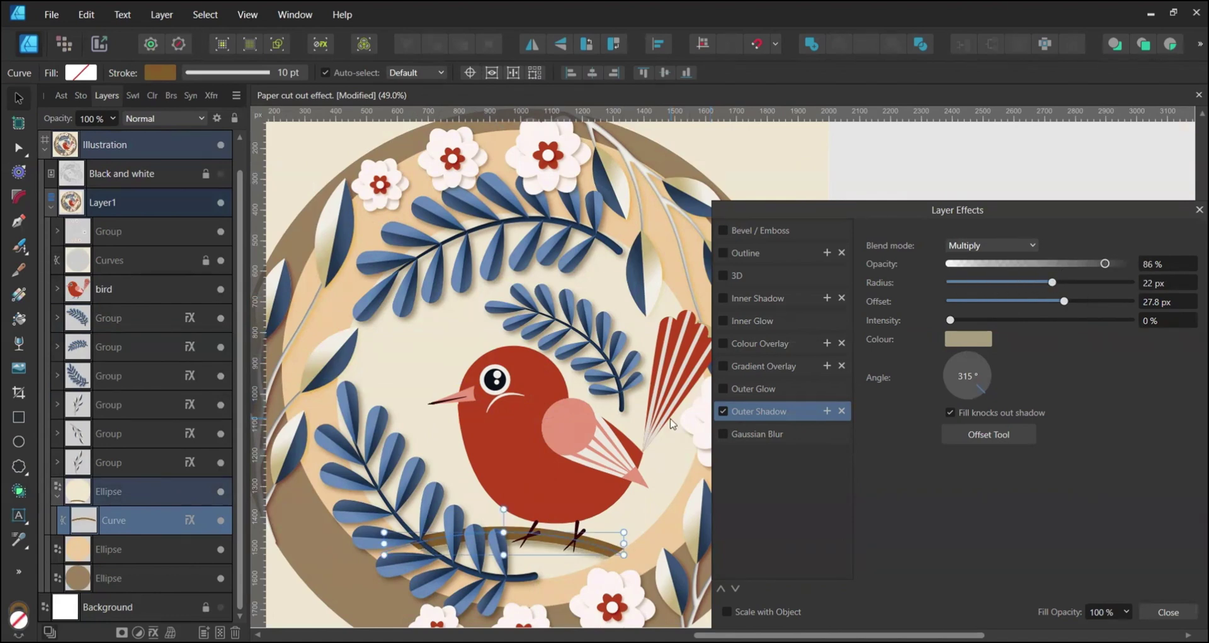
pyautogui.click(967, 339)
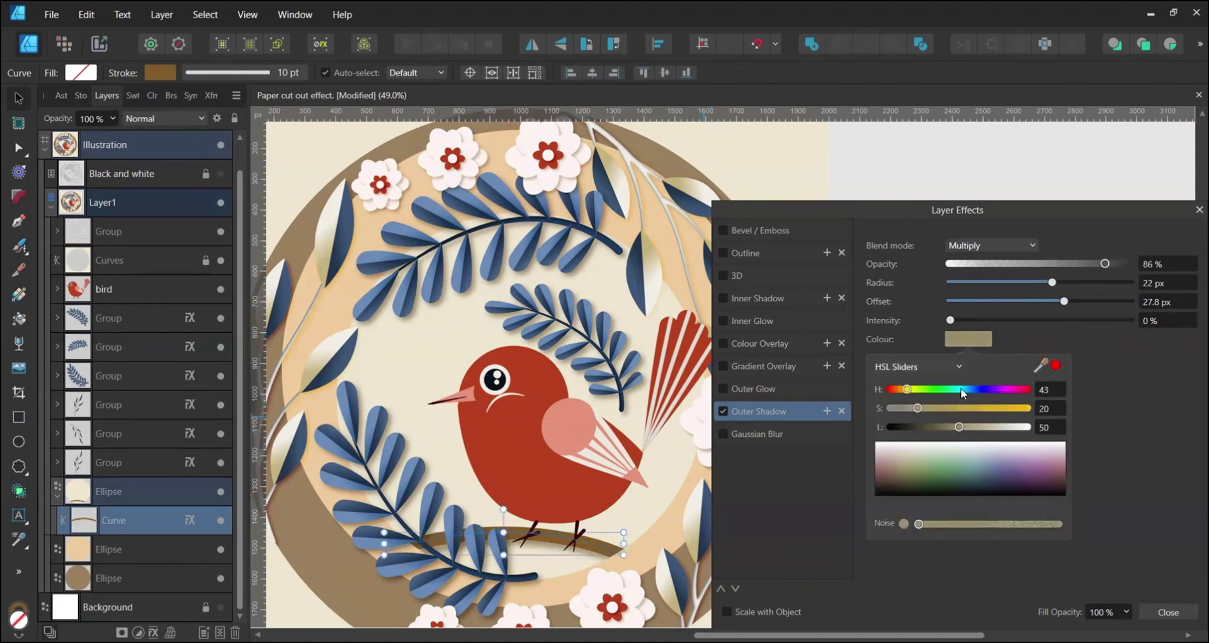
# Step: Give the bird's four tail feathers a red Colour Burn outer shadow with an 8.8 px offset
pyautogui.click(57, 289)
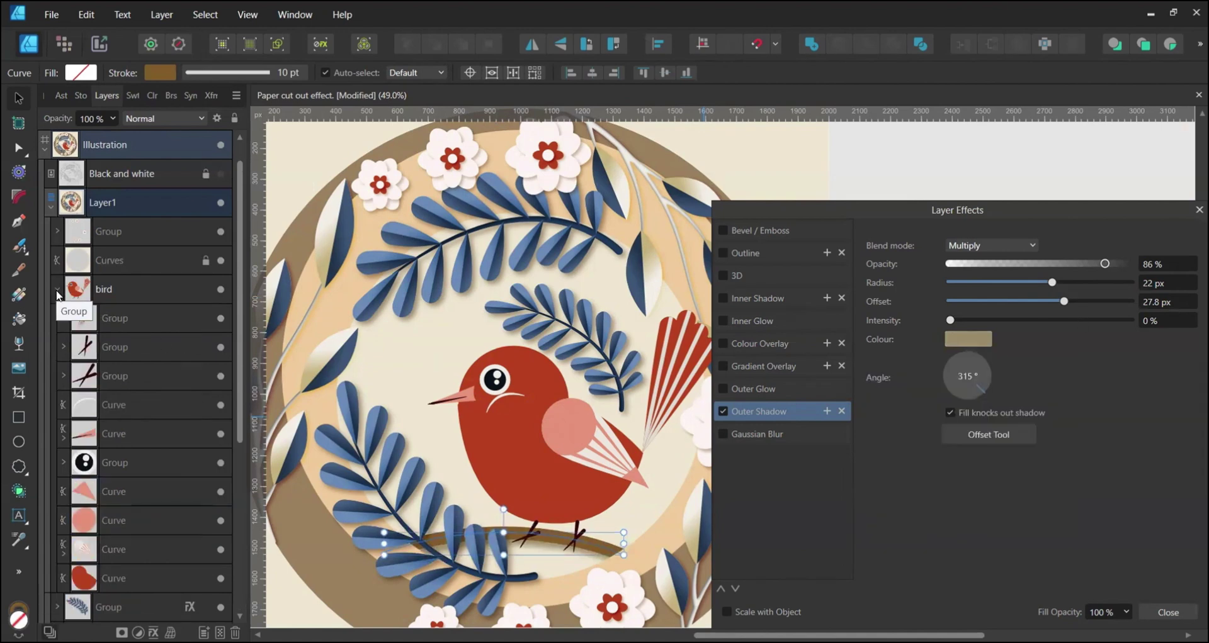
pyautogui.click(63, 318)
pyautogui.click(117, 347)
pyautogui.keyDown('shift'); pyautogui.click(116, 433); pyautogui.keyUp('shift')
pyautogui.click(723, 411)
pyautogui.click(968, 339)
pyautogui.click(992, 245)
pyautogui.click(989, 274)
pyautogui.scroll(4, 658, 356)
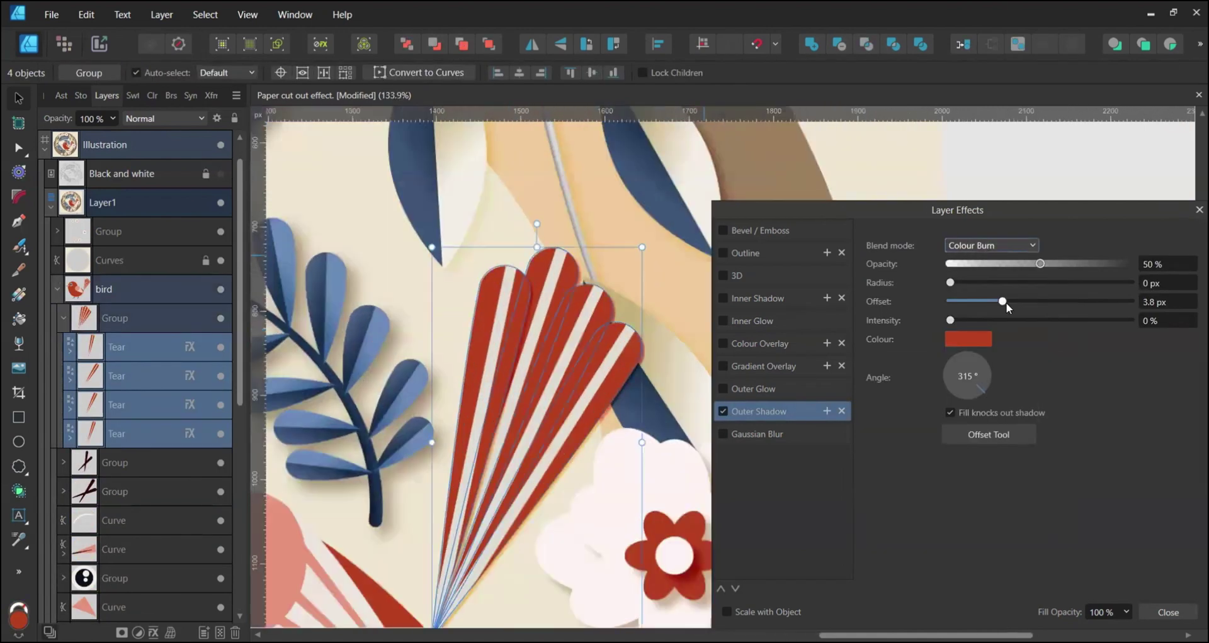
pyautogui.moveTo(995, 302); pyautogui.dragTo(1022, 302)
pyautogui.click(84, 372)
pyautogui.click(103, 404)
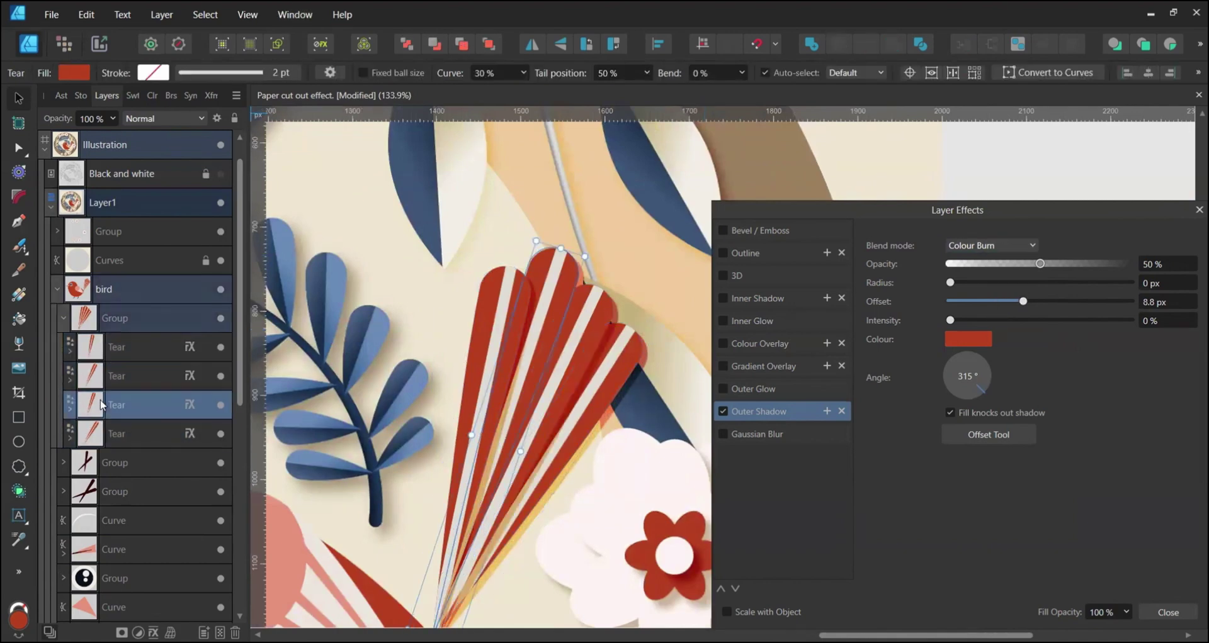
pyautogui.hotkey('ctrl', 'z')
# Step: Increase the outer shadow's radius and opacity on all four tail feathers together
pyautogui.click(160, 351)
pyautogui.keyDown('shift'); pyautogui.click(160, 433); pyautogui.keyUp('shift')
pyautogui.moveTo(951, 282); pyautogui.dragTo(1062, 264)
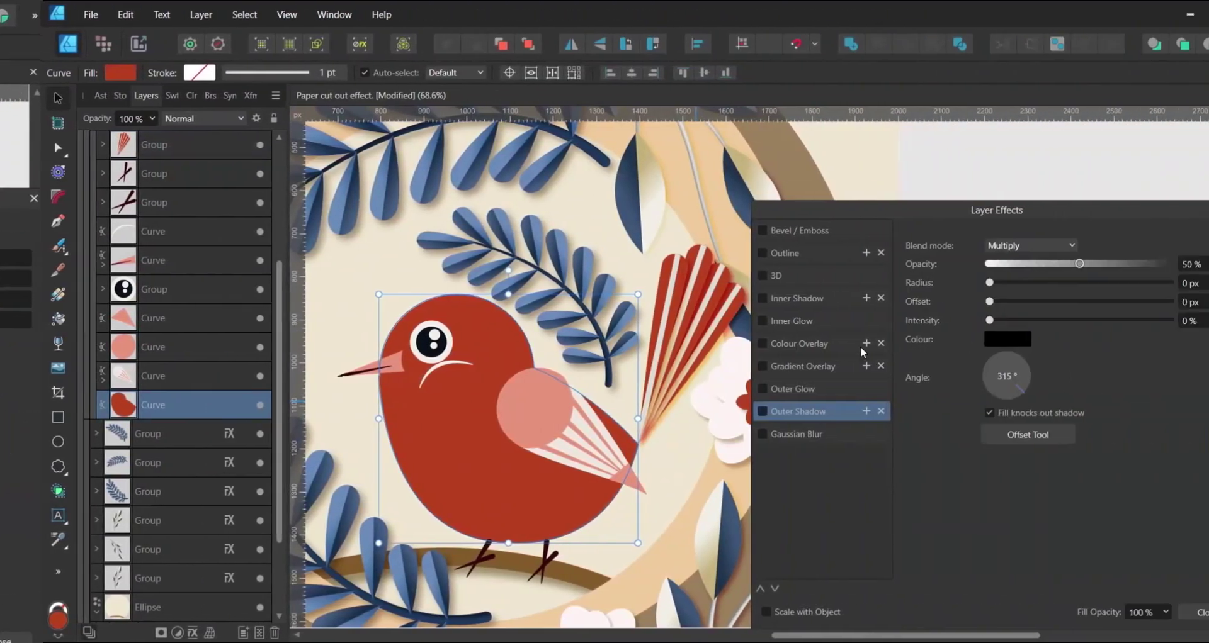
# Step: Give the bird's body a Multiply outer shadow in the sampled cream with saturation 81, lightness 28, 15.5 px offset and about 16.8 px radius
pyautogui.click(967, 339)
pyautogui.click(1055, 365)
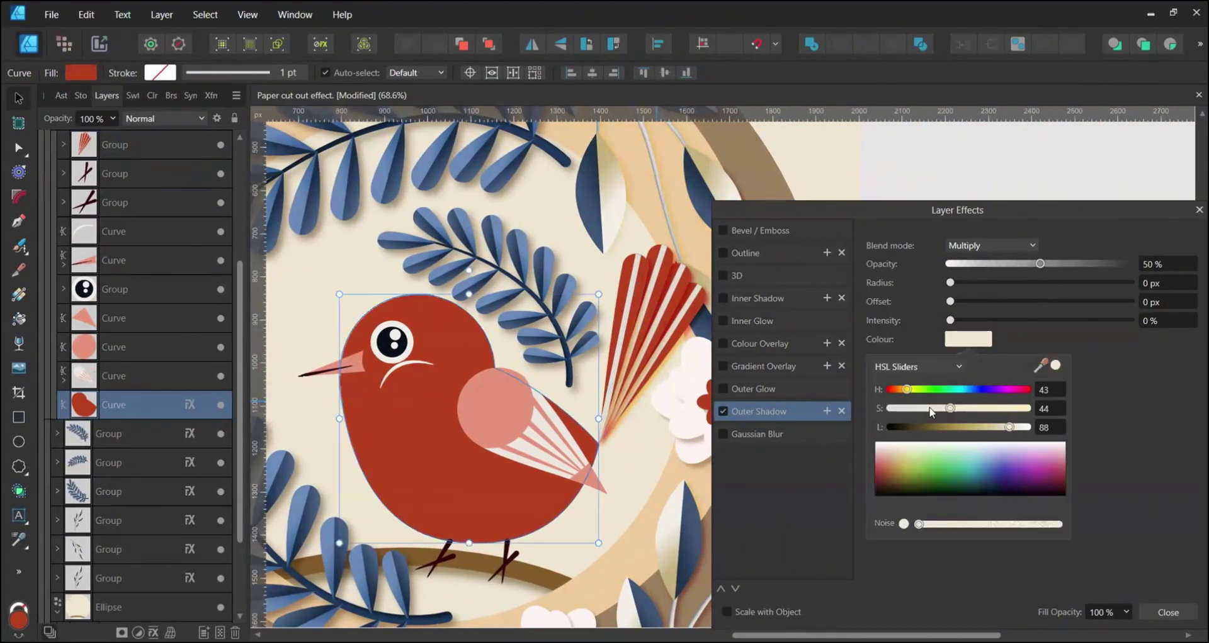
pyautogui.click(926, 409)
pyautogui.click(928, 427)
pyautogui.moveTo(950, 301); pyautogui.dragTo(1041, 283)
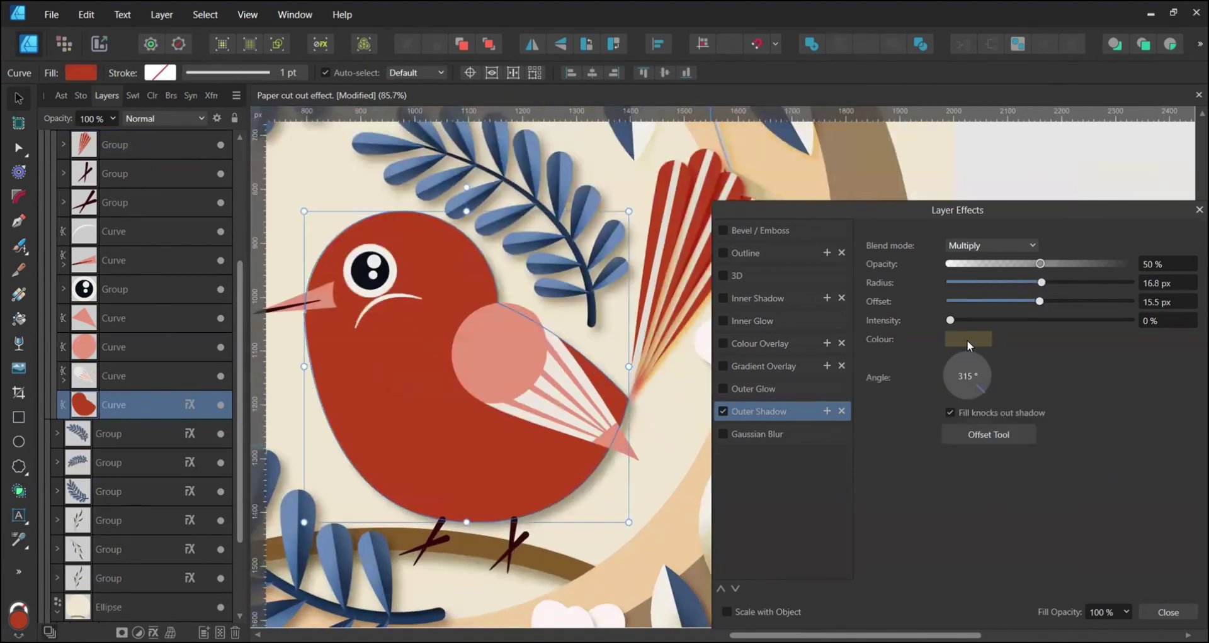
pyautogui.click(968, 341)
pyautogui.moveTo(934, 408); pyautogui.dragTo(1001, 409)
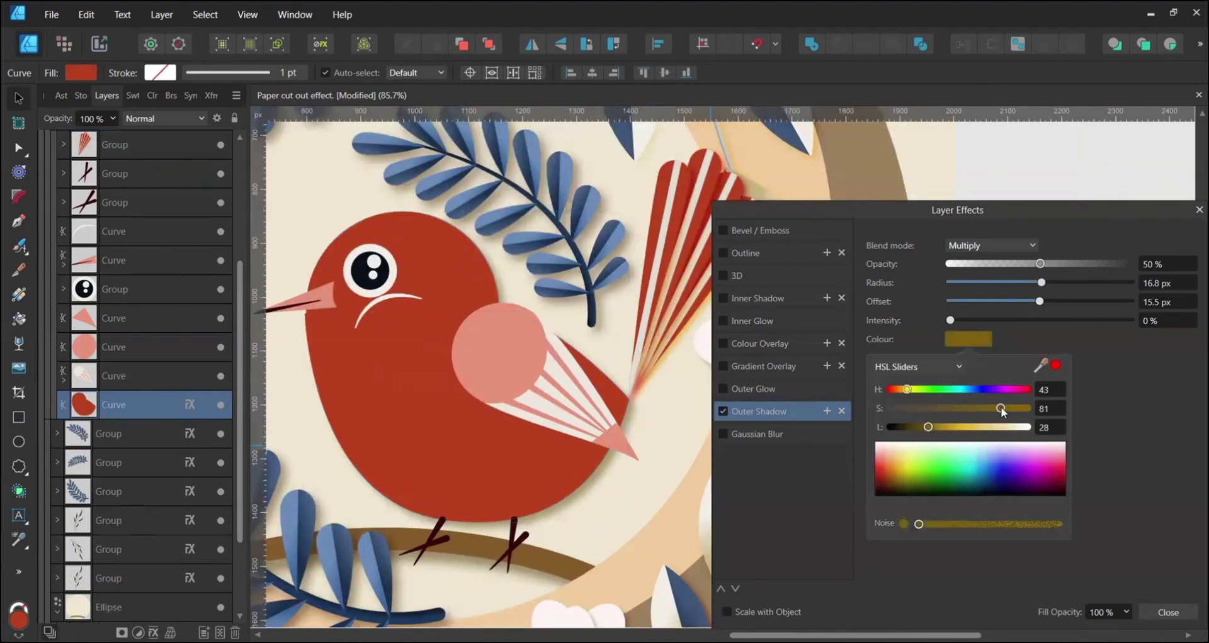
pyautogui.click(1042, 281)
# Step: Give the wing's circle, tip and striped group a Multiply outer shadow in darkened sampled cream, with 63% opacity, about 13 px radius and 5 px offset
pyautogui.click(516, 356)
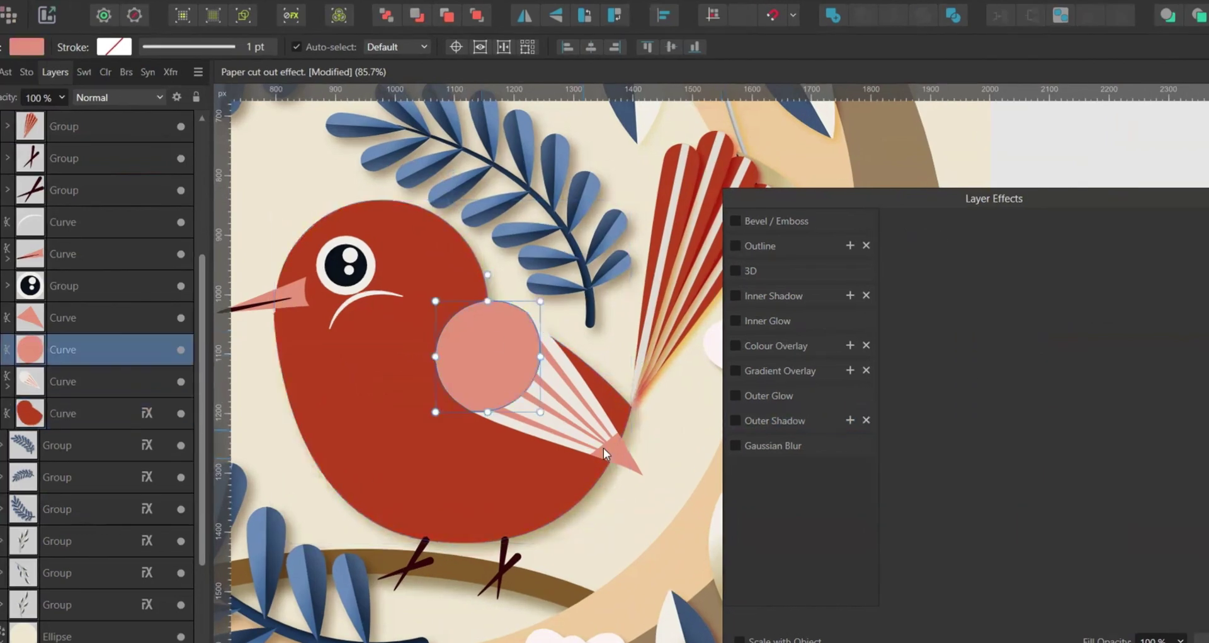
pyautogui.keyDown('shift'); pyautogui.click(603, 452); pyautogui.keyUp('shift')
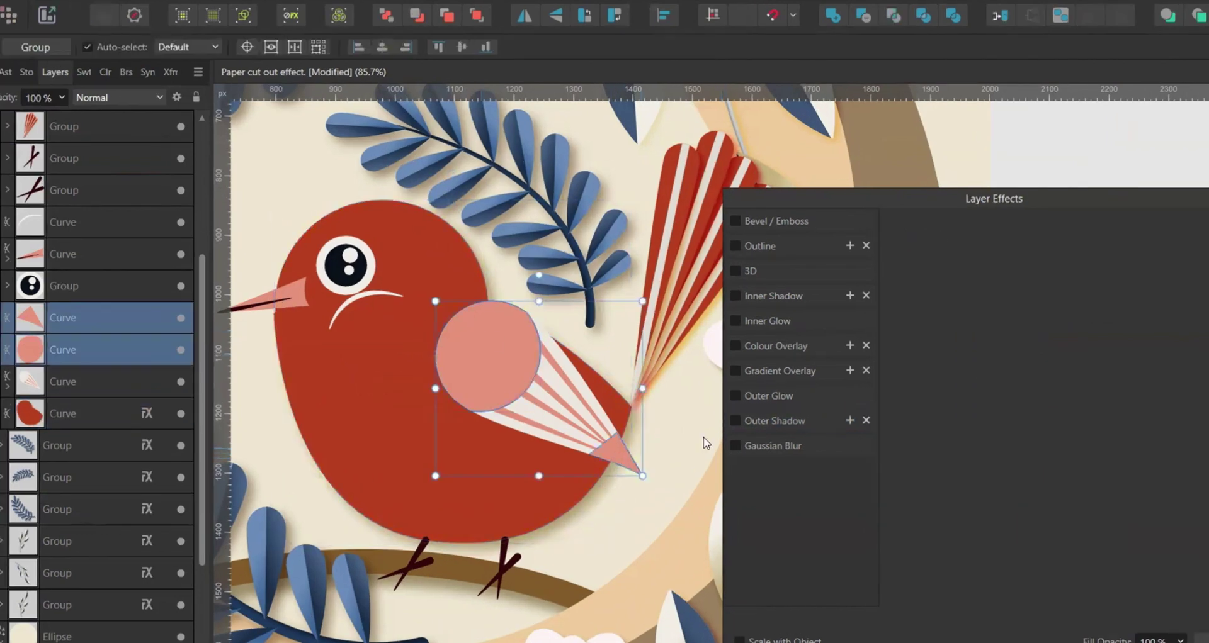
pyautogui.click(794, 421)
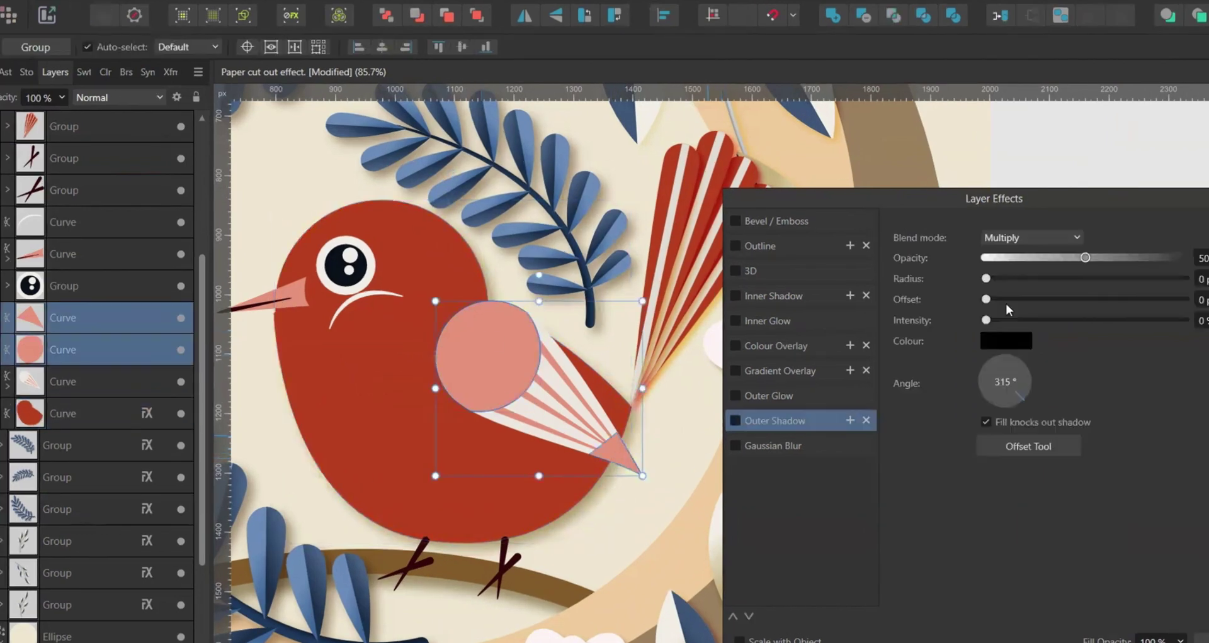
pyautogui.click(7, 386)
pyautogui.click(38, 416)
pyautogui.click(775, 420)
pyautogui.click(994, 343)
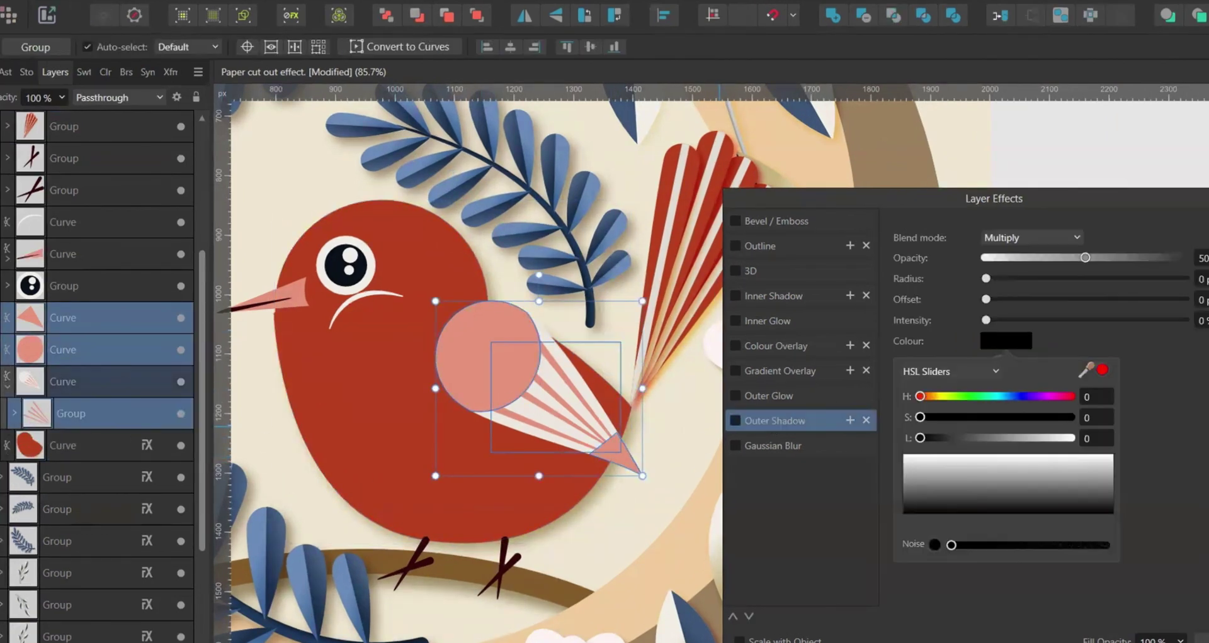
pyautogui.moveTo(425, 464); pyautogui.dragTo(671, 441)
pyautogui.click(1101, 370)
pyautogui.moveTo(1055, 438); pyautogui.dragTo(969, 442)
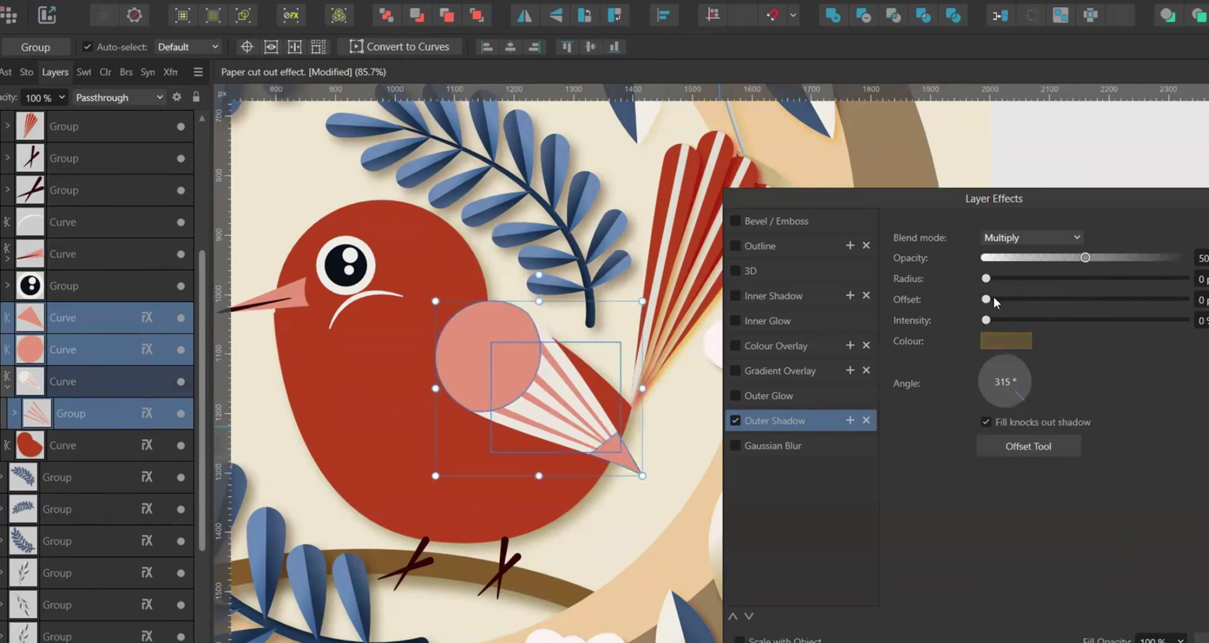
pyautogui.moveTo(990, 299); pyautogui.dragTo(1049, 302)
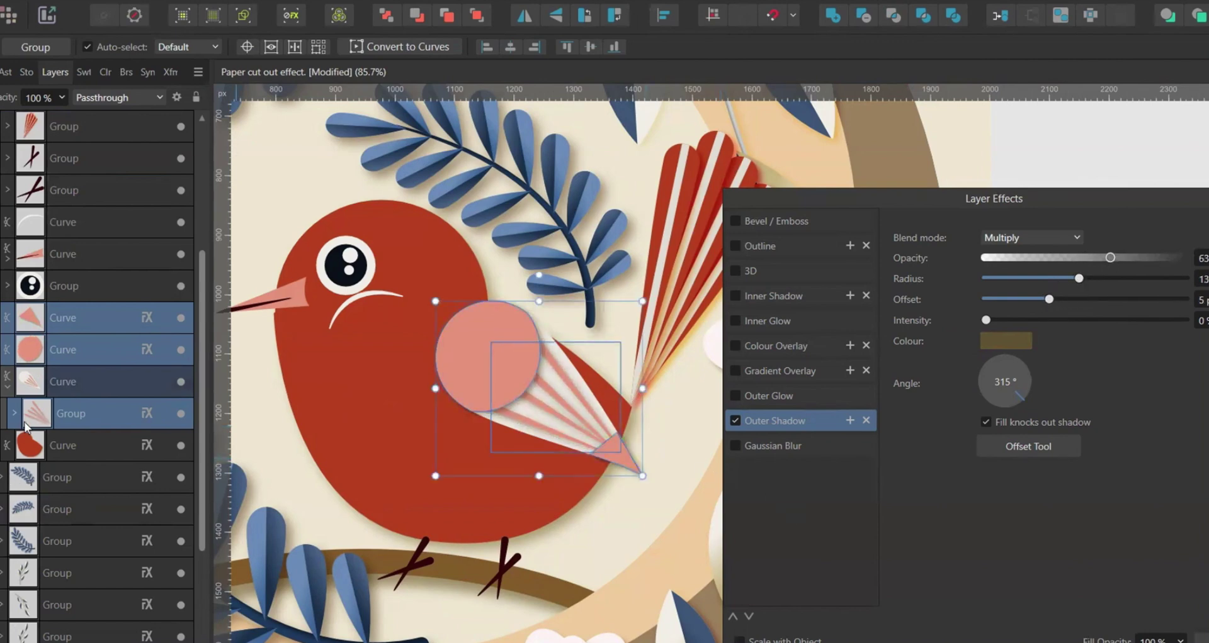
# Step: Set the wing's striped group shadow to 5.6 px radius, 72% opacity and about 5.6 px offset
pyautogui.click(93, 416)
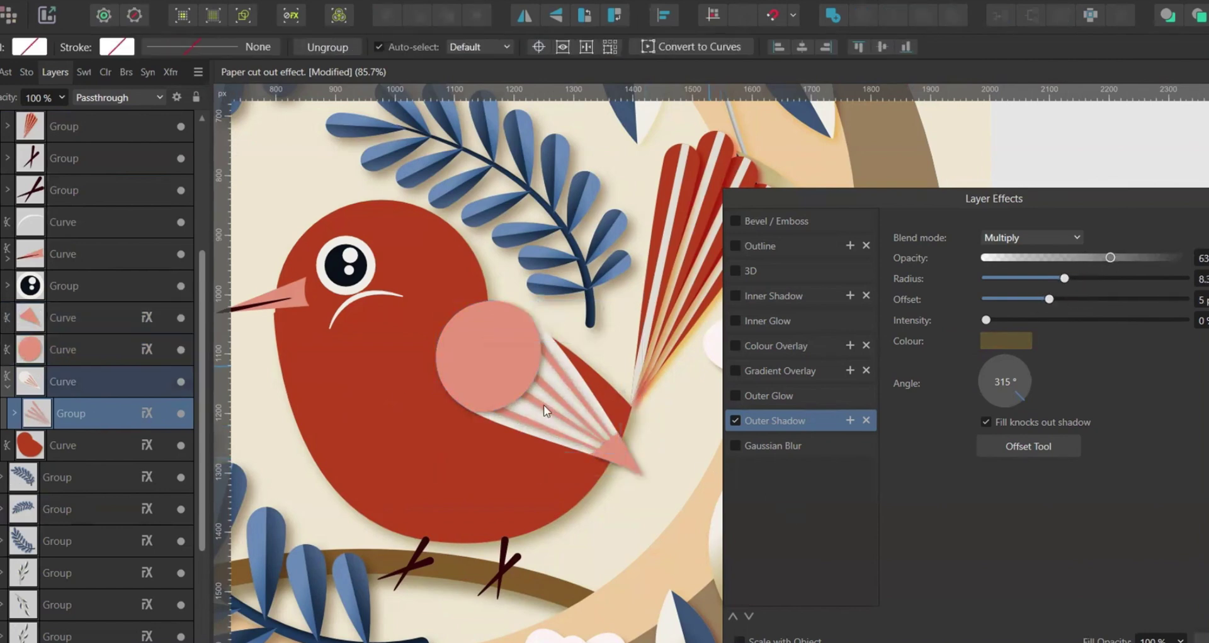
pyautogui.scroll(4, 543, 402)
pyautogui.moveTo(1078, 278); pyautogui.dragTo(1040, 279)
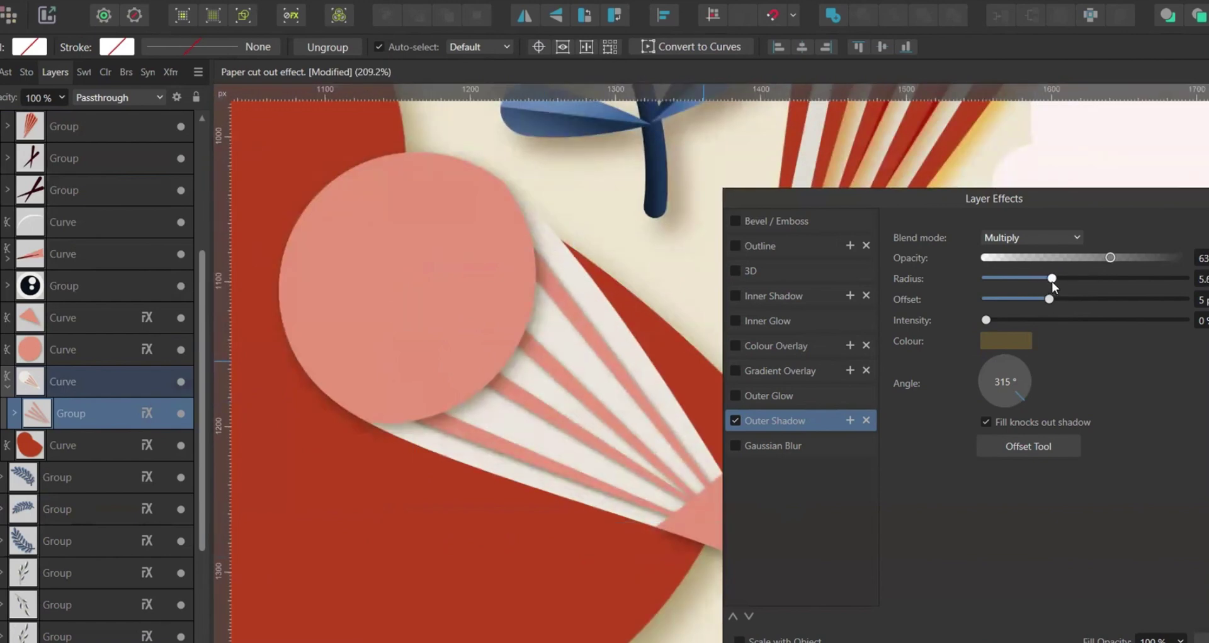
pyautogui.moveTo(1110, 258); pyautogui.dragTo(1129, 258)
pyautogui.moveTo(1049, 299)
pyautogui.mouseDown()
pyautogui.moveTo(1077, 300)
pyautogui.moveTo(1053, 300)
pyautogui.mouseUp()
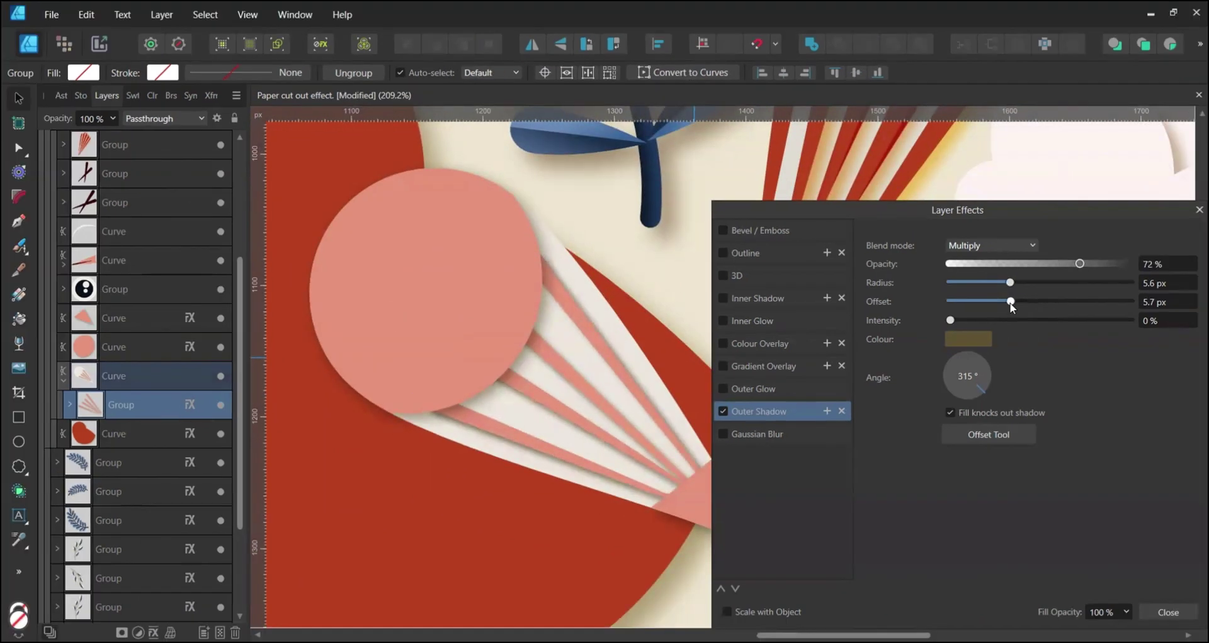
# Step: Add an outer shadow in a sampled colour to the eye's large white ellipse and the curved white line beneath it
pyautogui.scroll(-5, 452, 334)
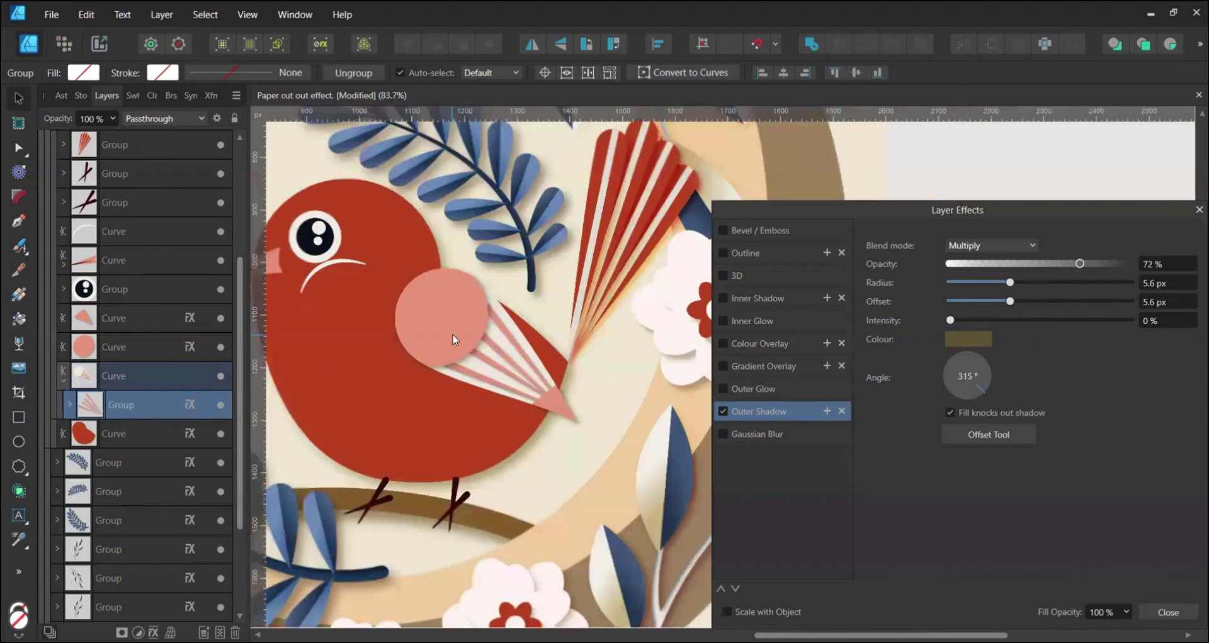
pyautogui.hscroll(-2, 443, 302)
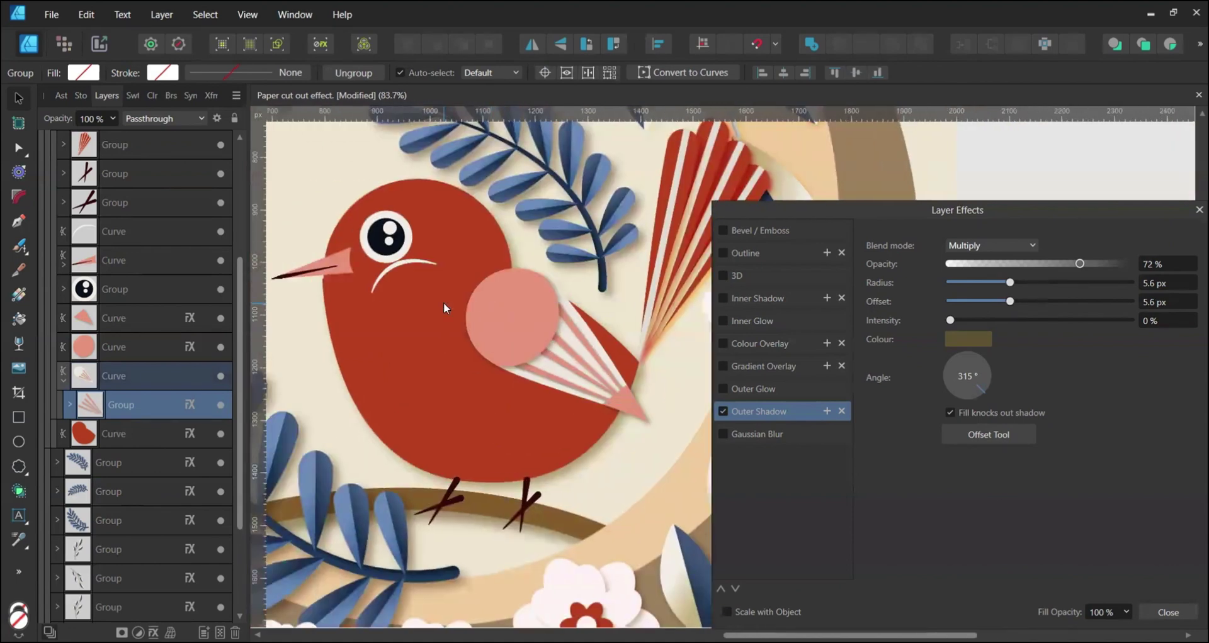
pyautogui.click(64, 382)
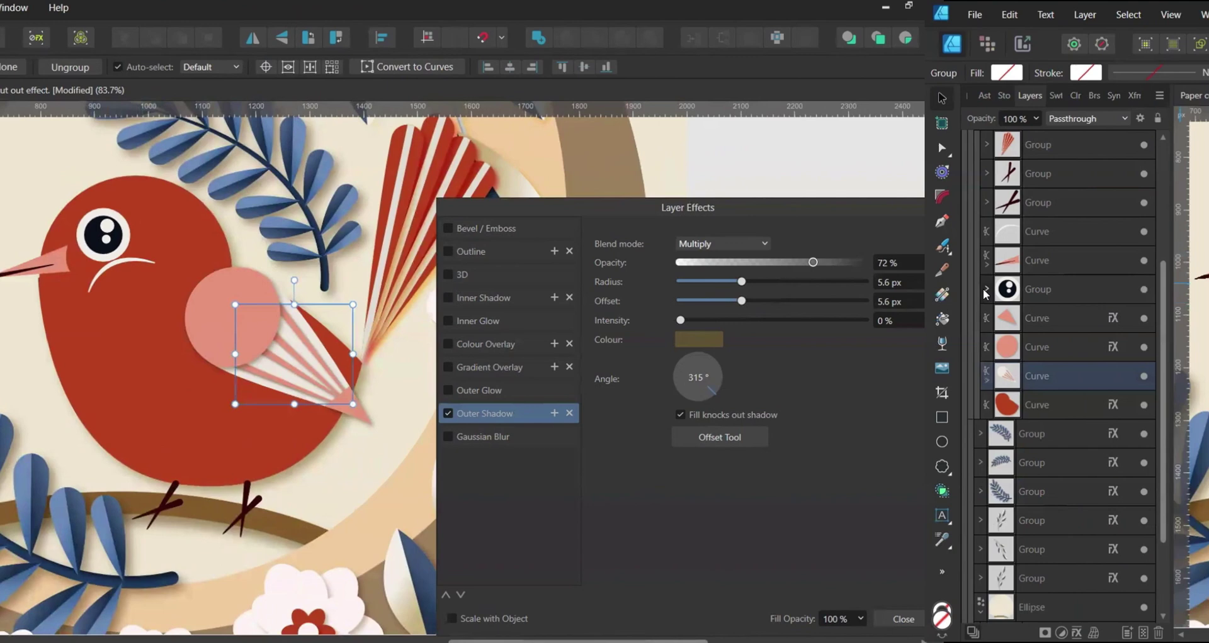
pyautogui.click(63, 289)
pyautogui.click(89, 408)
pyautogui.scroll(4, 305, 251)
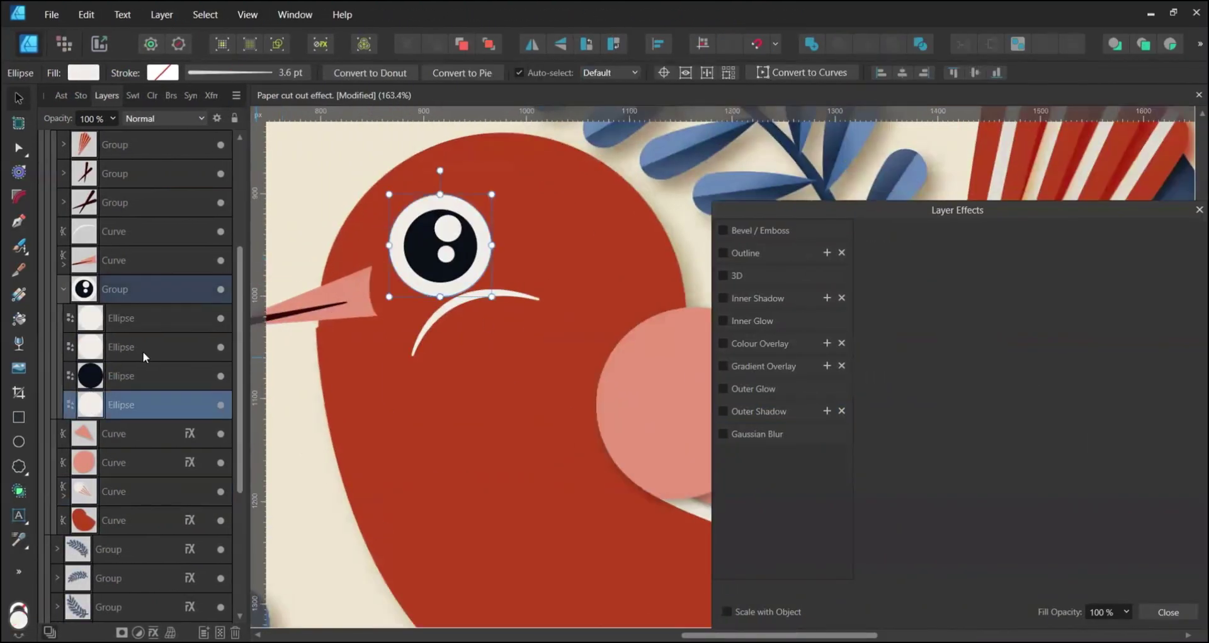
pyautogui.keyDown('ctrl'); pyautogui.click(113, 231); pyautogui.keyUp('ctrl')
pyautogui.click(759, 411)
pyautogui.click(967, 339)
pyautogui.click(1055, 365)
# Step: Switch the shadow of the eye white and curved line to Colour Burn and increase its offset and radius
pyautogui.click(992, 245)
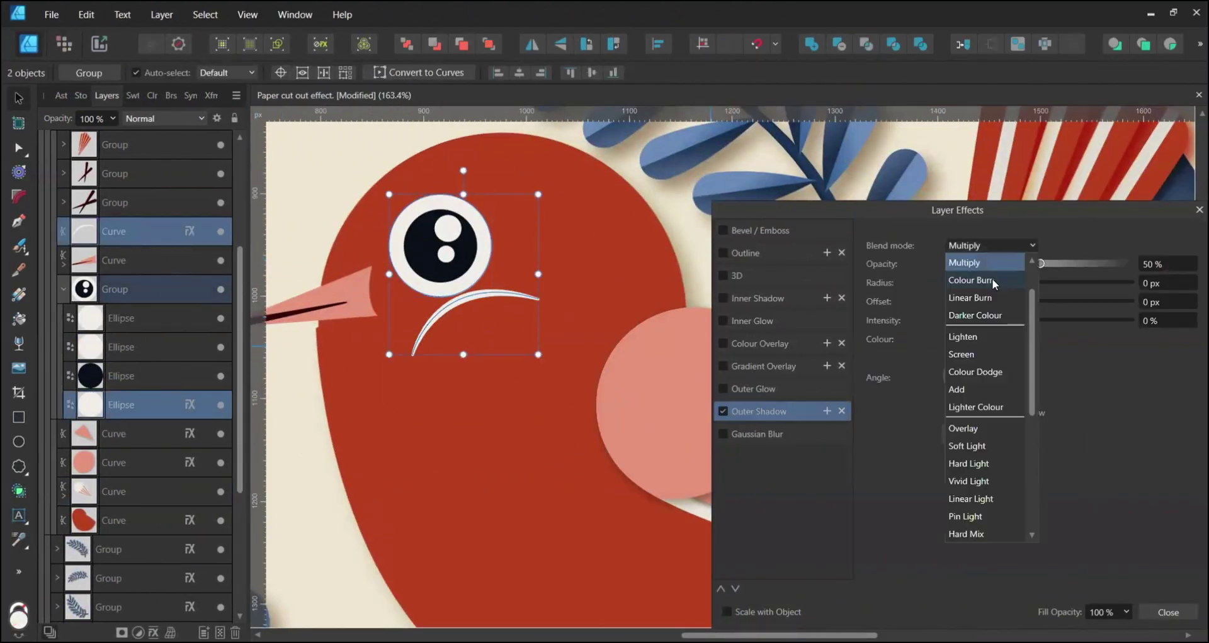
pyautogui.click(992, 278)
pyautogui.moveTo(1014, 302)
pyautogui.mouseDown()
pyautogui.moveTo(1045, 301)
pyautogui.moveTo(1020, 302)
pyautogui.mouseUp()
pyautogui.moveTo(950, 282); pyautogui.dragTo(1023, 285)
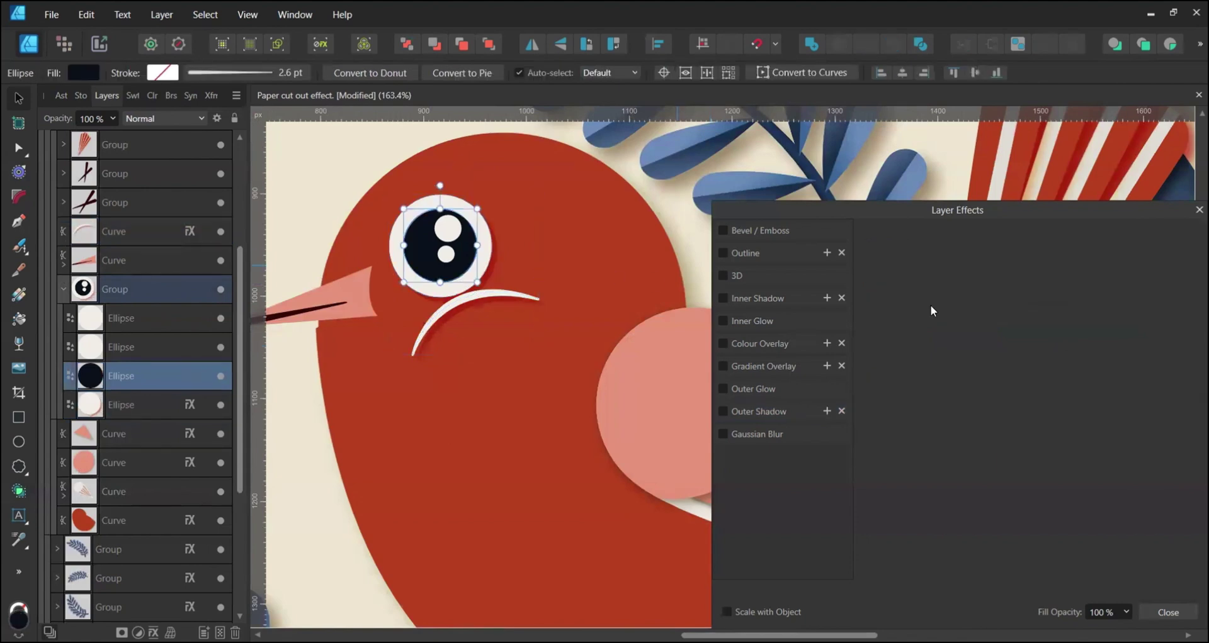
# Step: Give the dark pupil an offset outer shadow in the sampled eye-white colour, adjusting its lightness and saturation
pyautogui.click(759, 411)
pyautogui.click(968, 340)
pyautogui.moveTo(1042, 365); pyautogui.dragTo(482, 261)
pyautogui.click(1055, 365)
pyautogui.click(931, 427)
pyautogui.moveTo(929, 408); pyautogui.dragTo(958, 409)
pyautogui.moveTo(950, 302); pyautogui.dragTo(1014, 302)
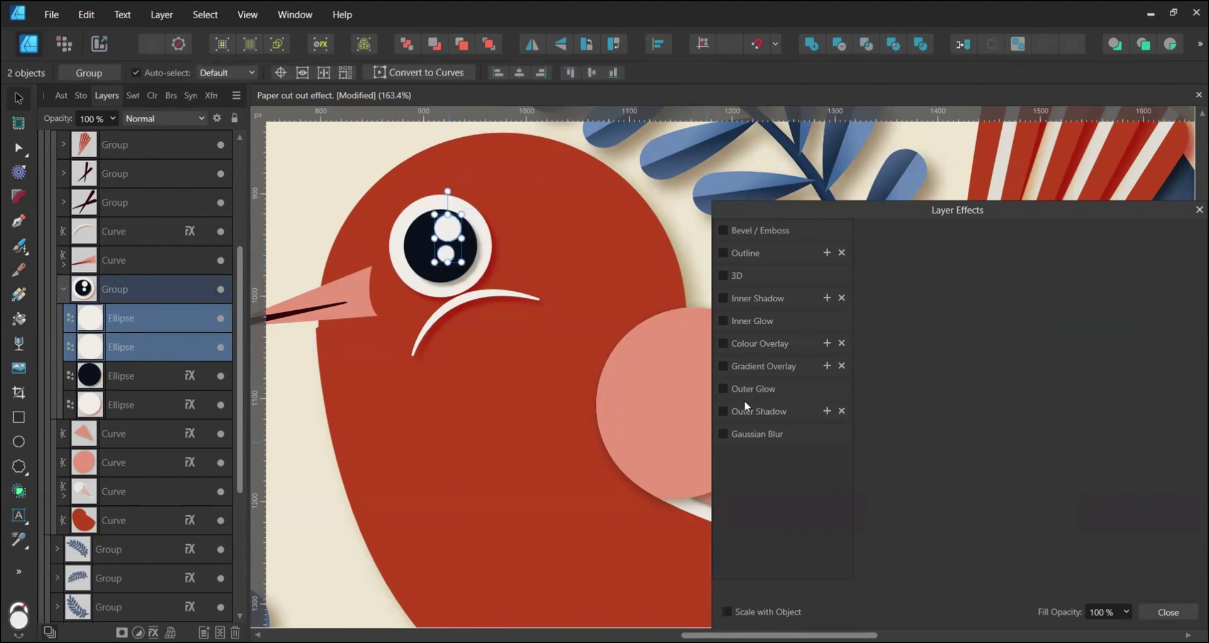
# Step: Give the two white eye highlights an offset outer shadow in the pupil's sampled dark colour with saturation 10
pyautogui.click(759, 411)
pyautogui.click(970, 341)
pyautogui.moveTo(1039, 365); pyautogui.dragTo(429, 252)
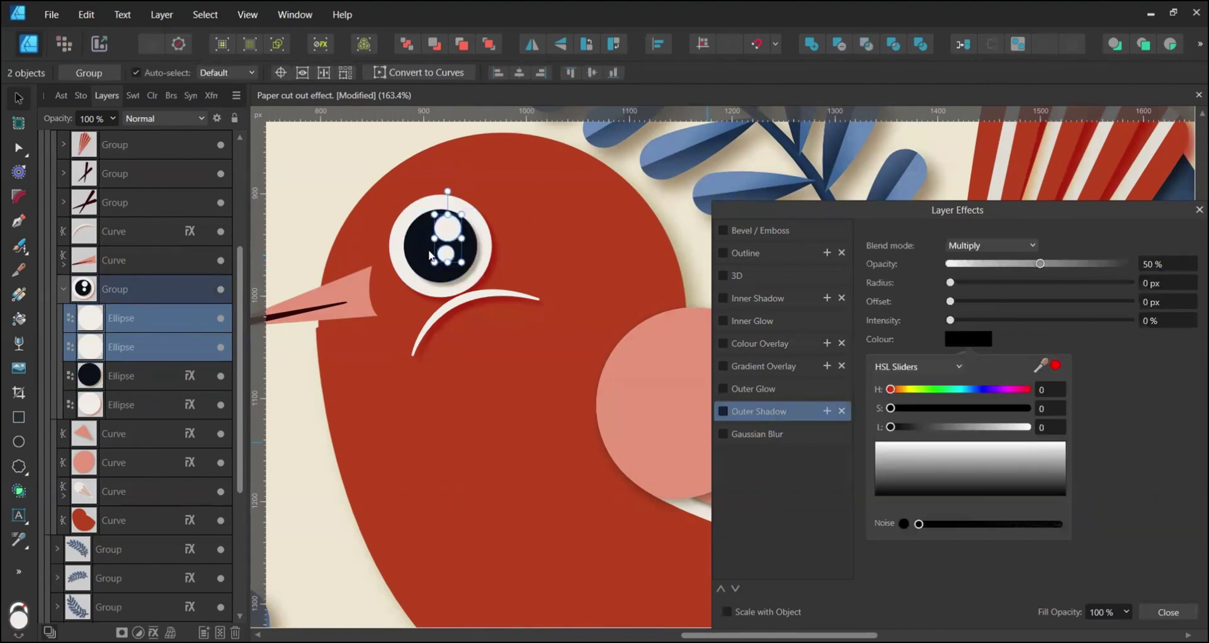
pyautogui.click(1055, 365)
pyautogui.moveTo(958, 408); pyautogui.dragTo(903, 409)
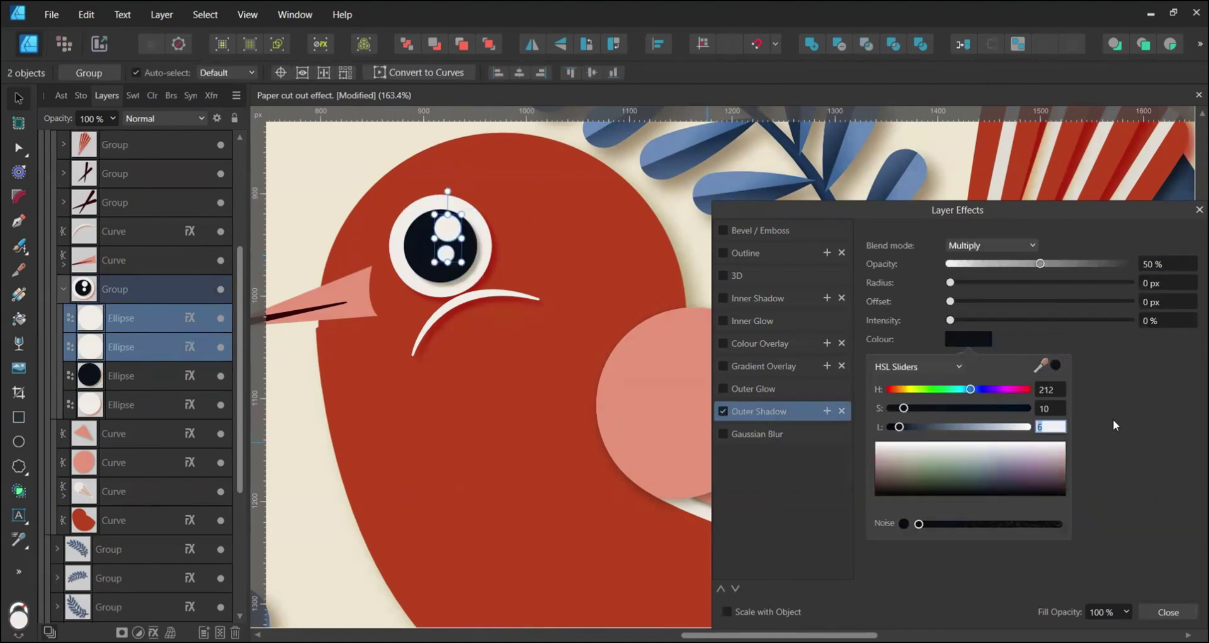
pyautogui.press('Return')
pyautogui.click(974, 246)
pyautogui.scroll(-1, 974, 246)
pyautogui.moveTo(950, 302); pyautogui.dragTo(1017, 302)
# Step: Delete the stray nodes on the body's outline beside the beak and select the pink beak curve
pyautogui.doubleClick(362, 296)
pyautogui.click(322, 341)
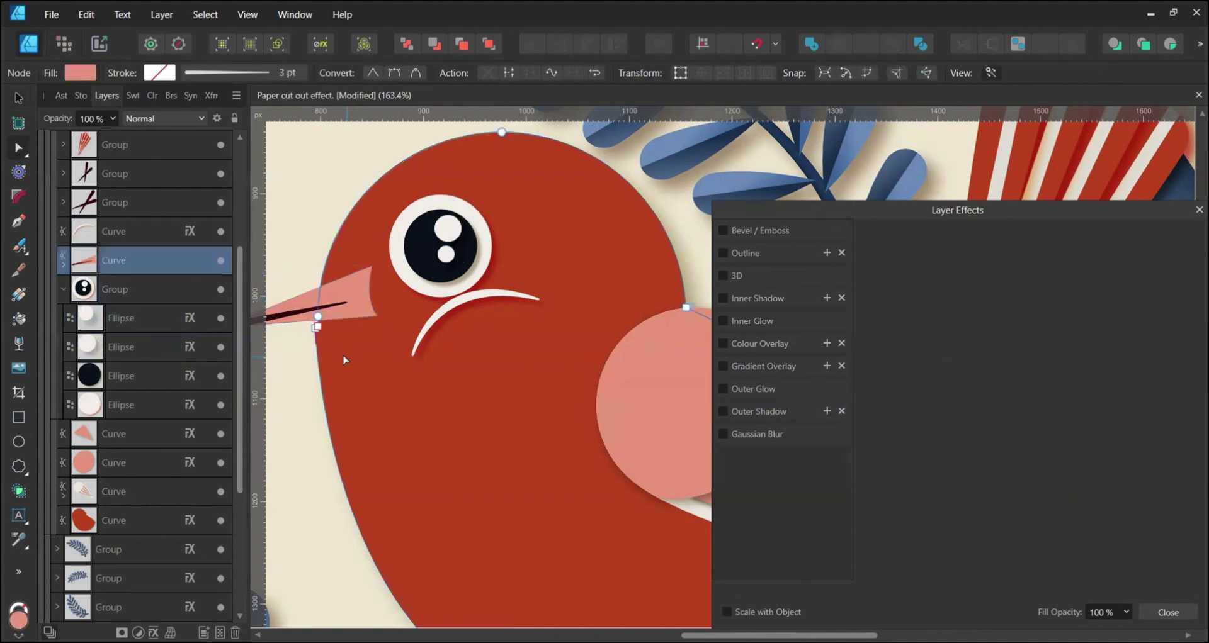
pyautogui.moveTo(296, 356); pyautogui.dragTo(326, 323)
pyautogui.press('Delete')
pyautogui.press('v')
pyautogui.click(352, 308)
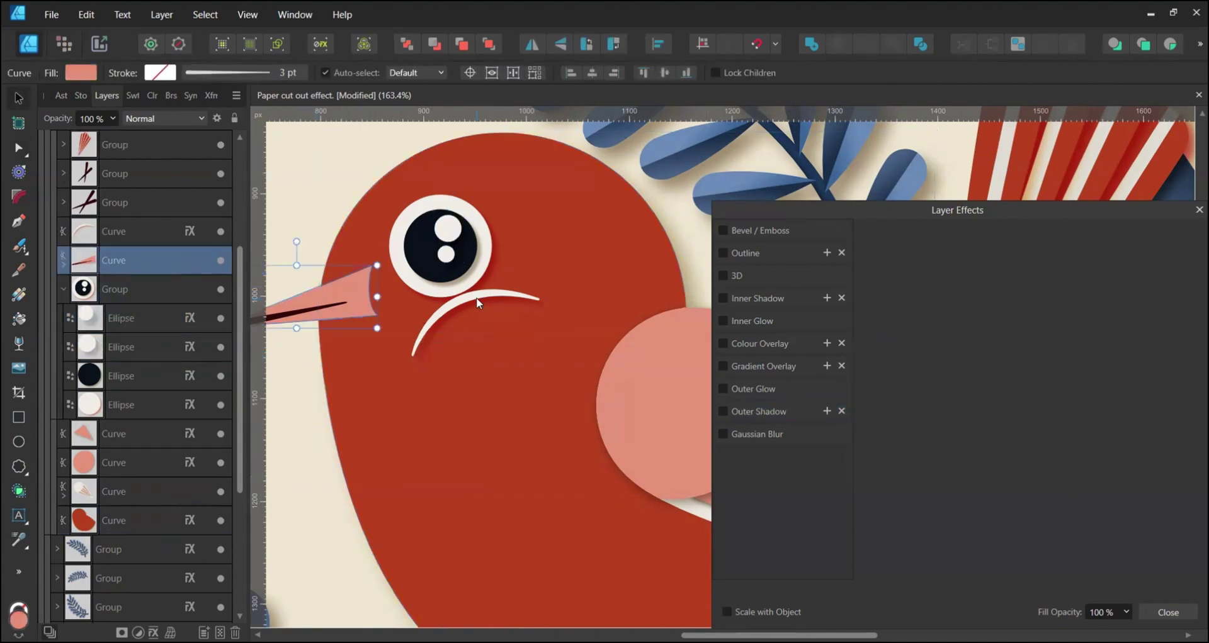
# Step: Give the pink beak curve an outer shadow, adjusting the shadow's colour, blend mode and offset
pyautogui.click(783, 412)
pyautogui.click(982, 340)
pyautogui.click(904, 409)
pyautogui.click(991, 246)
pyautogui.click(992, 277)
pyautogui.moveTo(1045, 301); pyautogui.dragTo(996, 305)
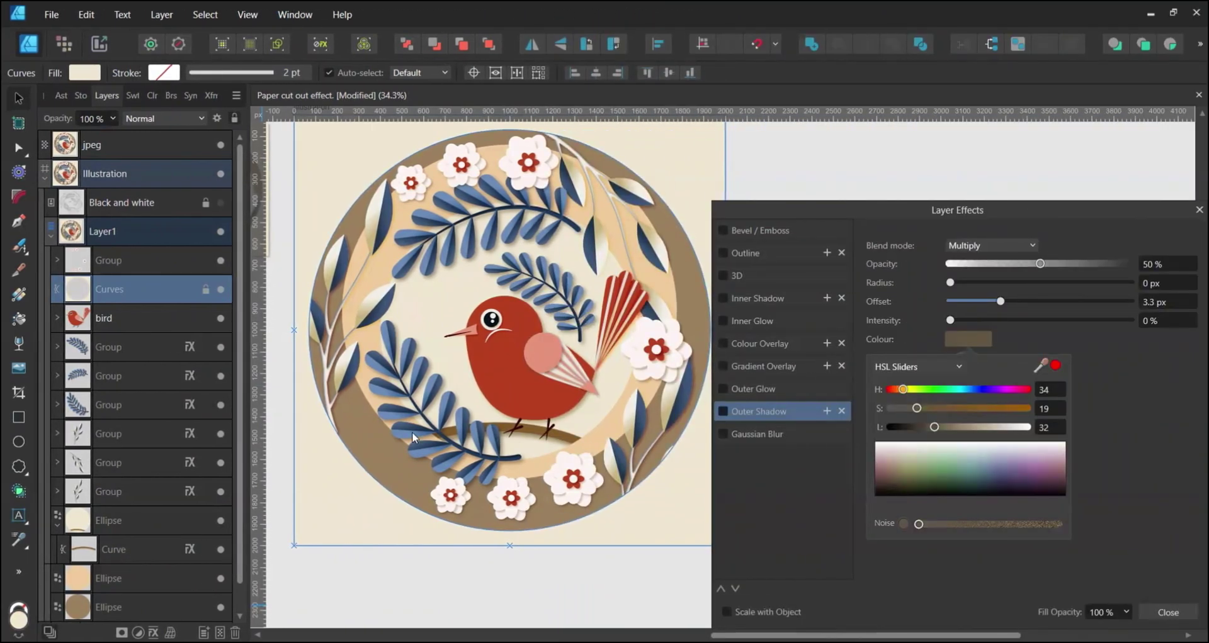
# Step: Give the outer cream frame a Multiply outer shadow in a sampled, darkened brown, raising its radius, its offset to 35.1 px and its opacity
pyautogui.click(1054, 366)
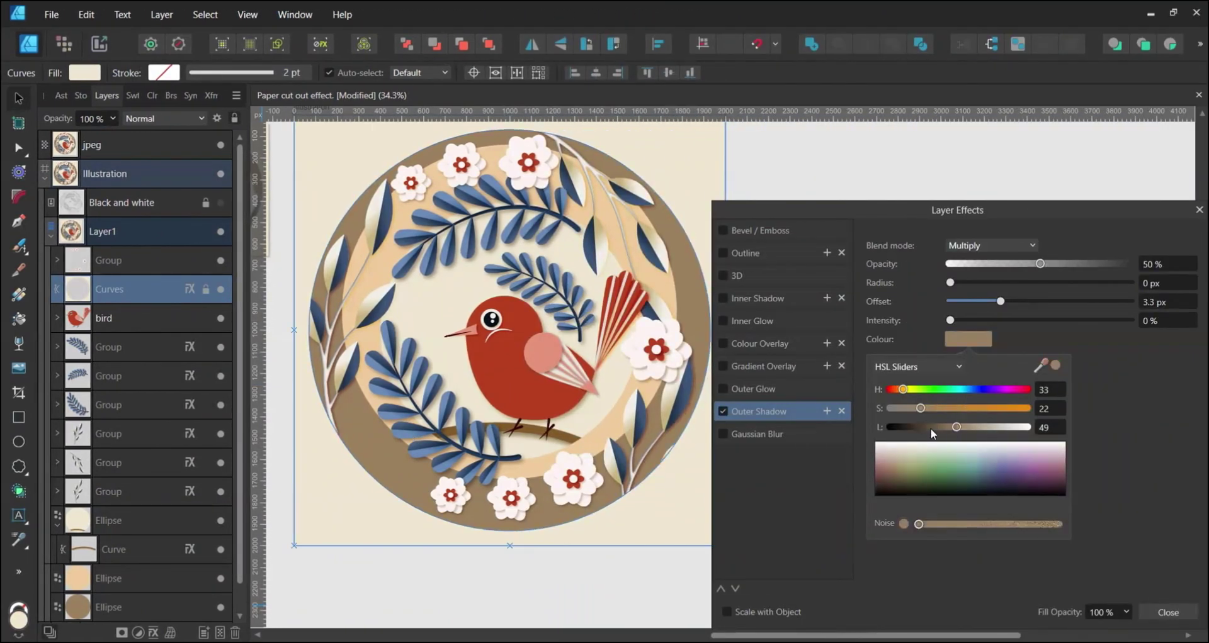
pyautogui.click(930, 427)
pyautogui.scroll(-1, 972, 250)
pyautogui.moveTo(1000, 302); pyautogui.dragTo(1079, 302)
pyautogui.click(1010, 246)
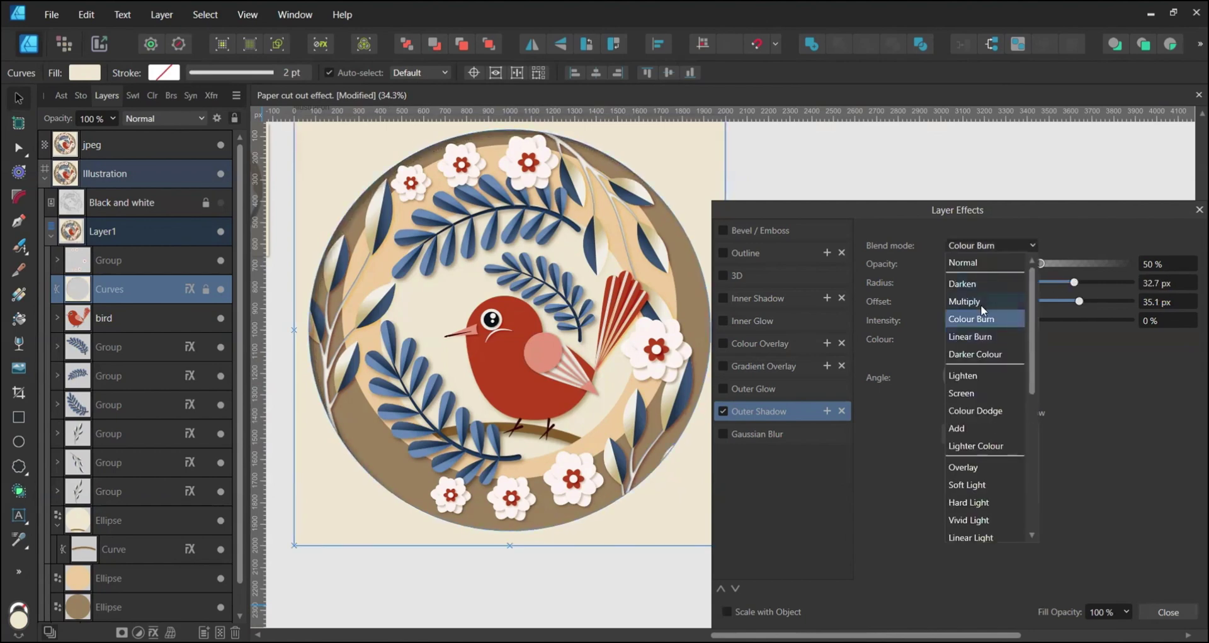
pyautogui.click(965, 302)
pyautogui.click(967, 340)
pyautogui.moveTo(931, 408); pyautogui.dragTo(955, 408)
pyautogui.click(1116, 385)
pyautogui.moveTo(1041, 264); pyautogui.dragTo(1099, 264)
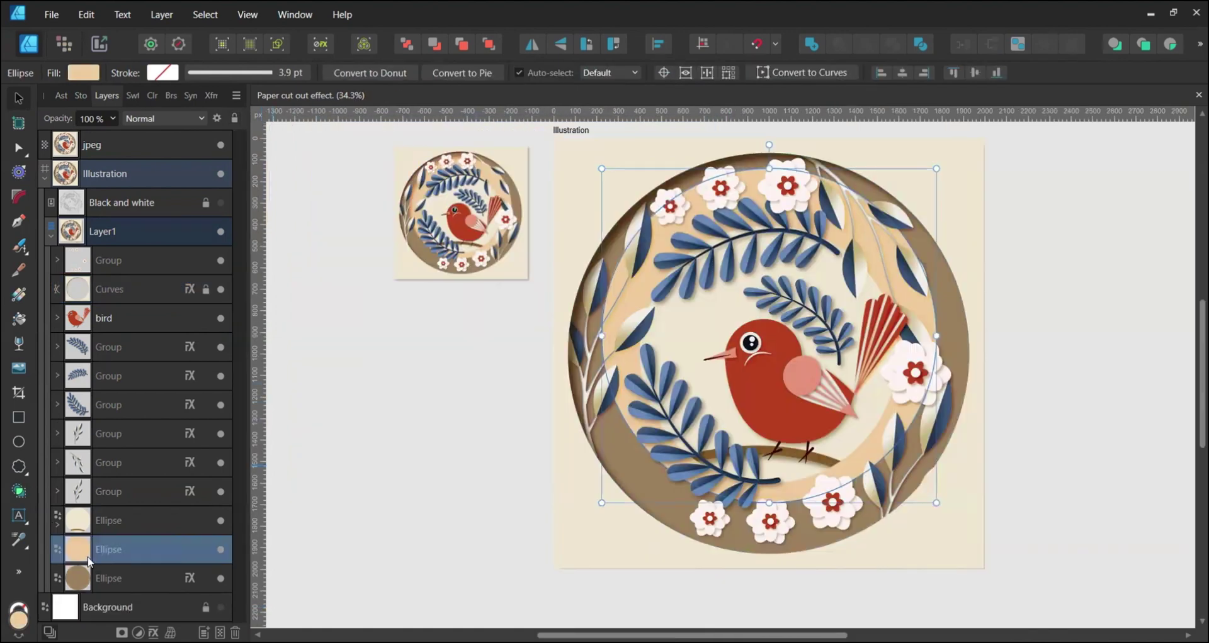
# Step: Subtract the inner ellipses from the brown and peach discs to form rings, and stack the brown ring above the peach one
pyautogui.keyDown('ctrl'); pyautogui.click(100, 607); pyautogui.keyUp('ctrl')
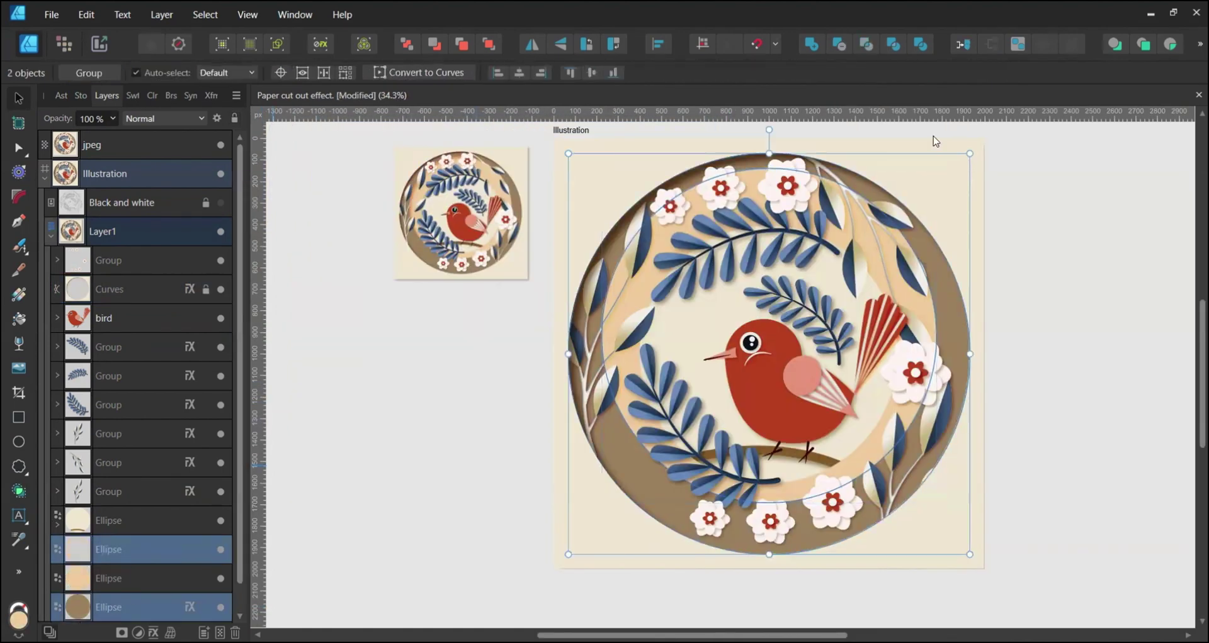
pyautogui.click(842, 42)
pyautogui.hotkey('ctrl', 'z')
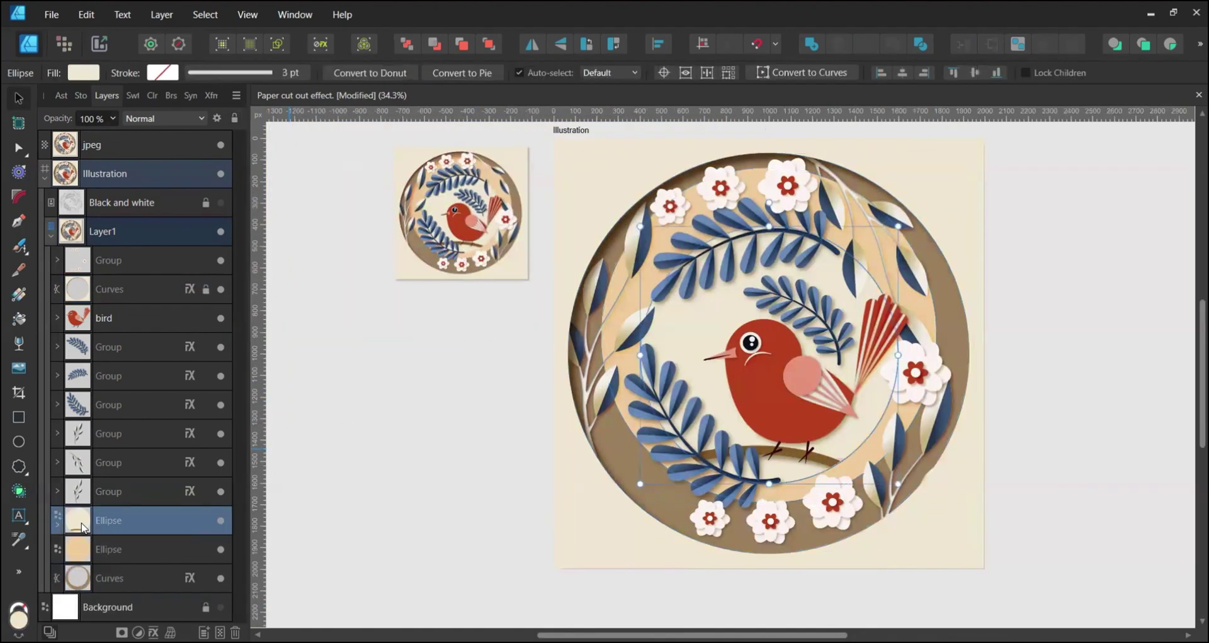
pyautogui.click(839, 43)
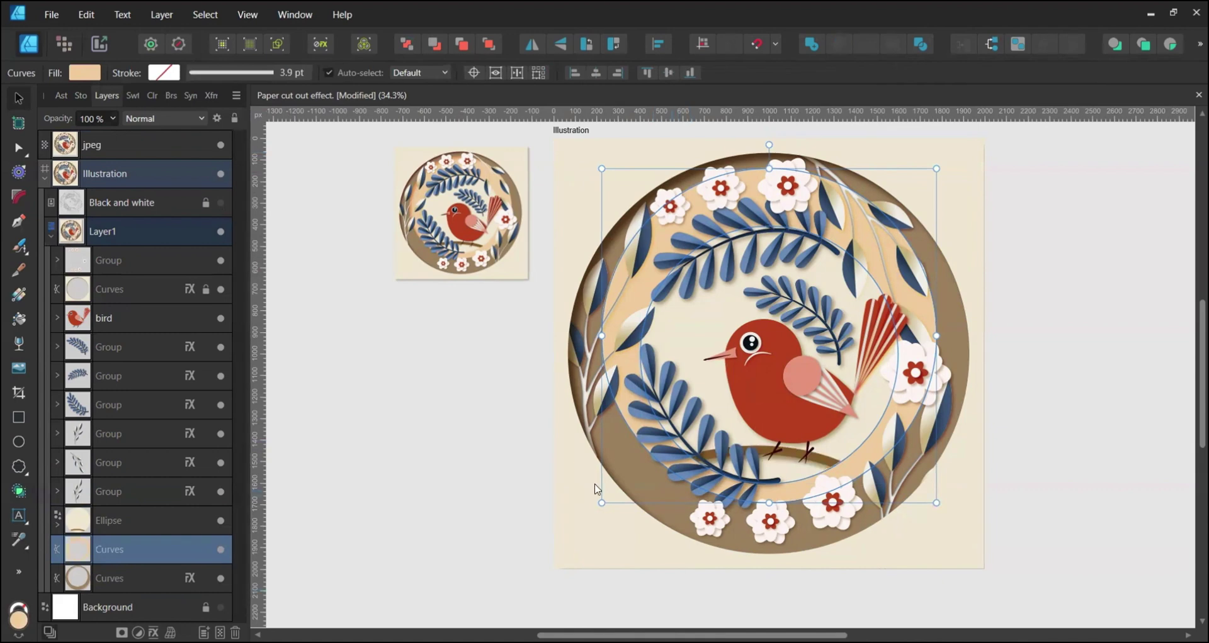
pyautogui.moveTo(78, 579); pyautogui.dragTo(78, 513)
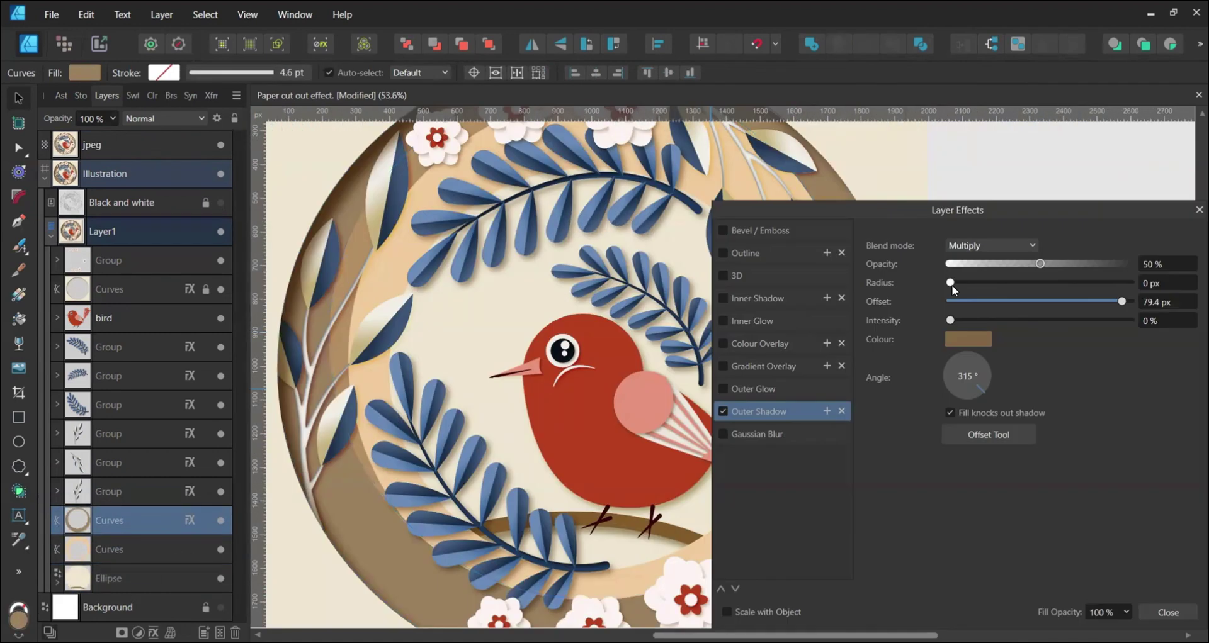
# Step: Give the brown ring an outer shadow with 34.8 px radius, adjusting its colour lightness, blend mode, offset and opacity
pyautogui.moveTo(950, 283); pyautogui.dragTo(1078, 282)
pyautogui.click(723, 411)
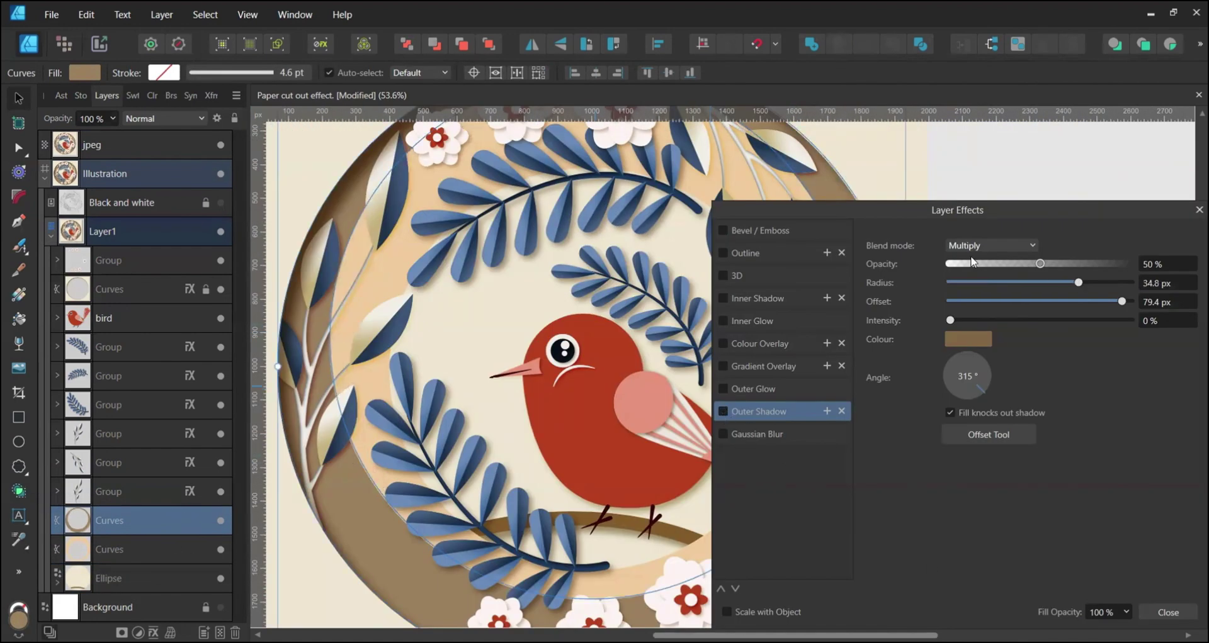
pyautogui.click(968, 340)
pyautogui.moveTo(957, 427)
pyautogui.mouseDown()
pyautogui.moveTo(986, 428)
pyautogui.moveTo(942, 428)
pyautogui.mouseUp()
pyautogui.click(1157, 380)
pyautogui.click(990, 245)
pyautogui.click(984, 279)
pyautogui.moveTo(1106, 305); pyautogui.dragTo(1067, 302)
pyautogui.hotkey('ctrl', '-')
pyautogui.moveTo(1040, 263); pyautogui.dragTo(1115, 282)
# Step: Give the peach ring an outer shadow in a sampled colour with lower saturation and lightness, an offset of 31.1 px and a larger radius
pyautogui.click(109, 550)
pyautogui.click(759, 411)
pyautogui.click(967, 339)
pyautogui.moveTo(1040, 366); pyautogui.dragTo(504, 328)
pyautogui.click(1055, 366)
pyautogui.moveTo(952, 409); pyautogui.dragTo(915, 408)
pyautogui.click(936, 427)
pyautogui.moveTo(1079, 301); pyautogui.dragTo(1071, 301)
pyautogui.click(1044, 283)
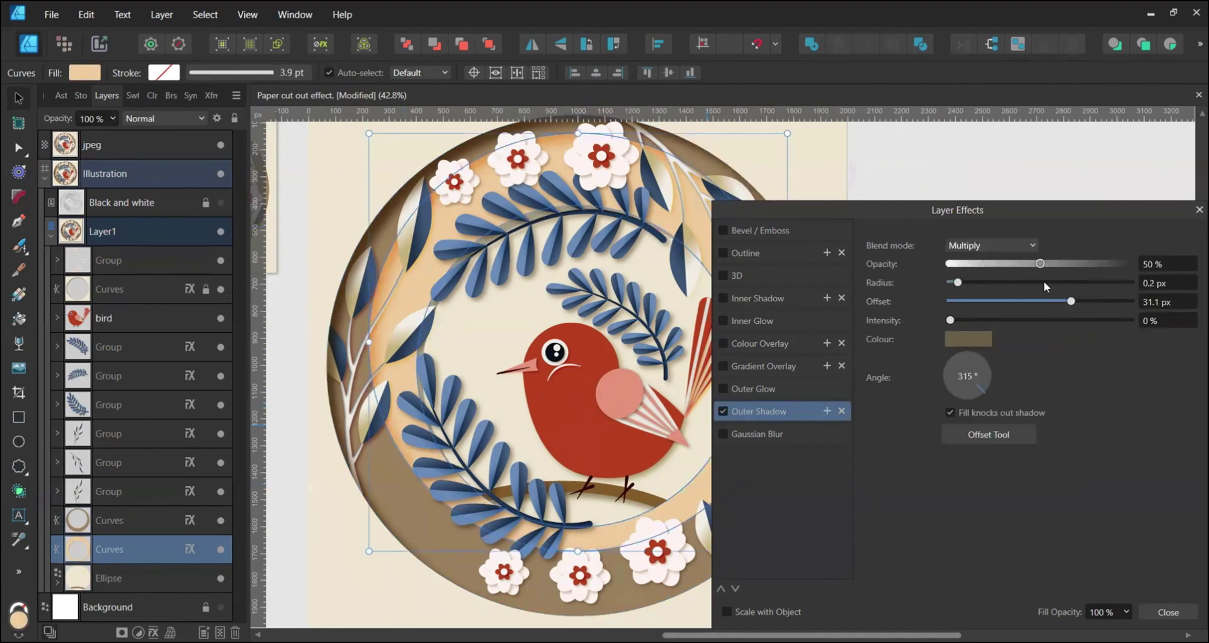
# Step: Hide the bird and leafy stem groups, and refine the peach ring's shadow with a smaller offset, adjusted saturation and higher opacity
pyautogui.click(100, 319)
pyautogui.keyDown('shift'); pyautogui.click(223, 494); pyautogui.keyUp('shift')
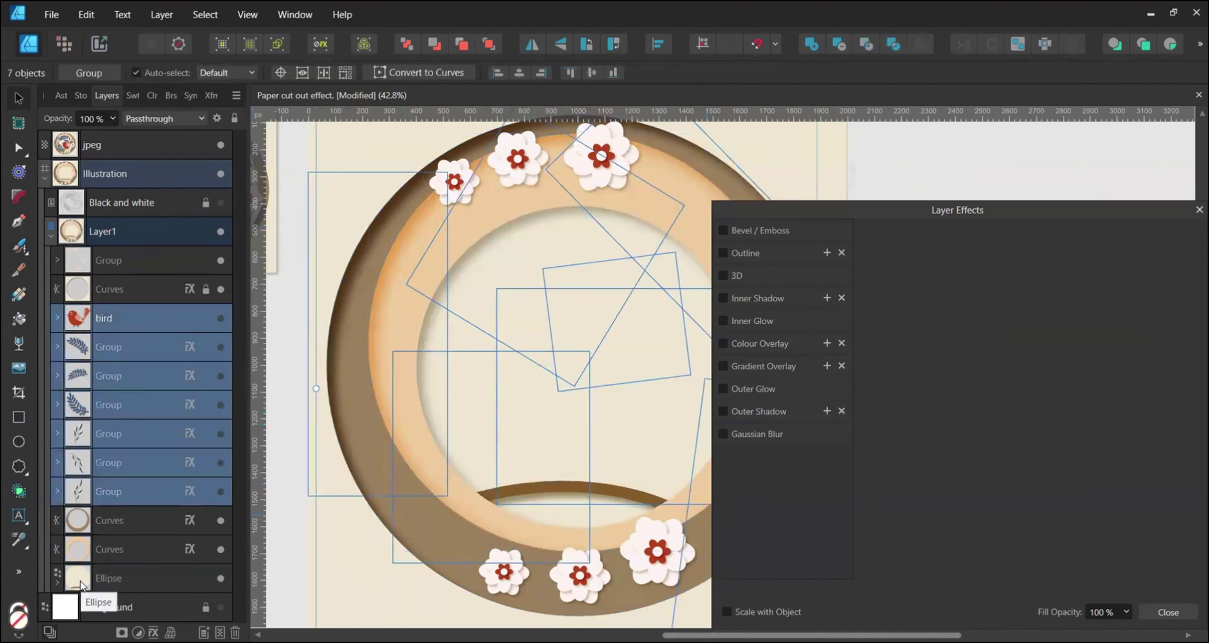
pyautogui.click(109, 550)
pyautogui.moveTo(1074, 301)
pyautogui.mouseDown()
pyautogui.moveTo(1003, 308)
pyautogui.moveTo(1064, 303)
pyautogui.mouseUp()
pyautogui.click(968, 339)
pyautogui.click(947, 408)
pyautogui.moveTo(1040, 264); pyautogui.dragTo(1058, 264)
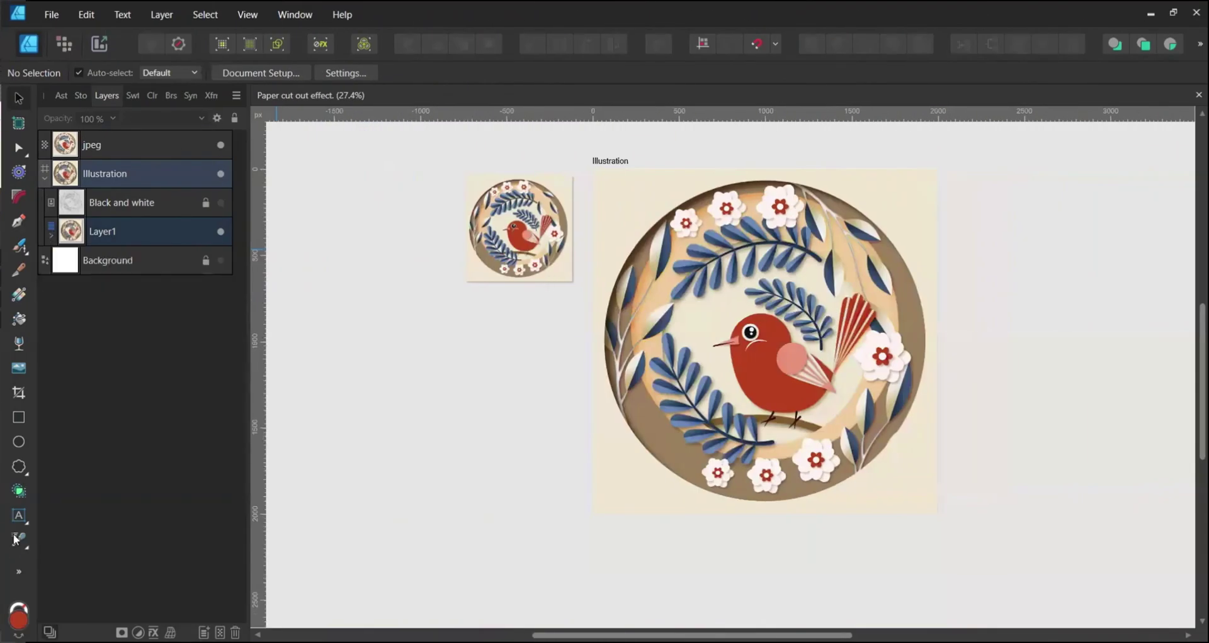
# Step: Draw a rectangle covering the whole Illustration artboard, about 2000 by 2000 px
pyautogui.press('m')
pyautogui.hscroll(2, 754, 173)
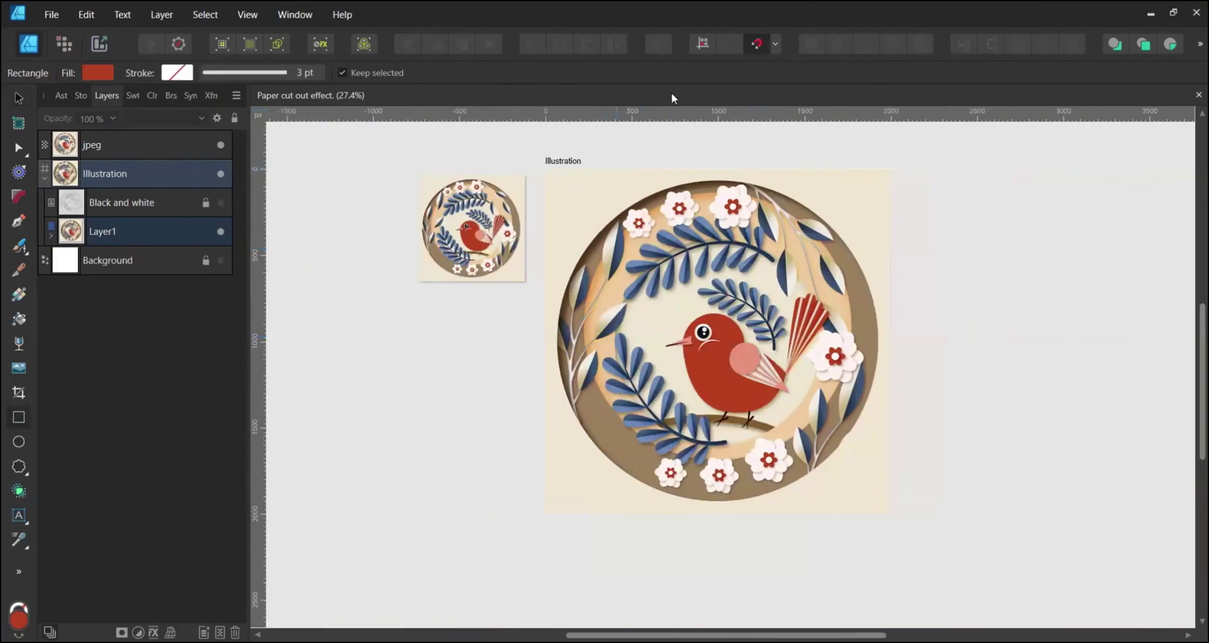
pyautogui.moveTo(545, 169); pyautogui.dragTo(890, 522)
pyautogui.press('v')
# Step: Fill the artboard-sized rectangle with black and add a high amount of noise to its colour
pyautogui.click(132, 95)
pyautogui.click(206, 186)
pyautogui.click(101, 96)
pyautogui.click(130, 96)
pyautogui.click(159, 95)
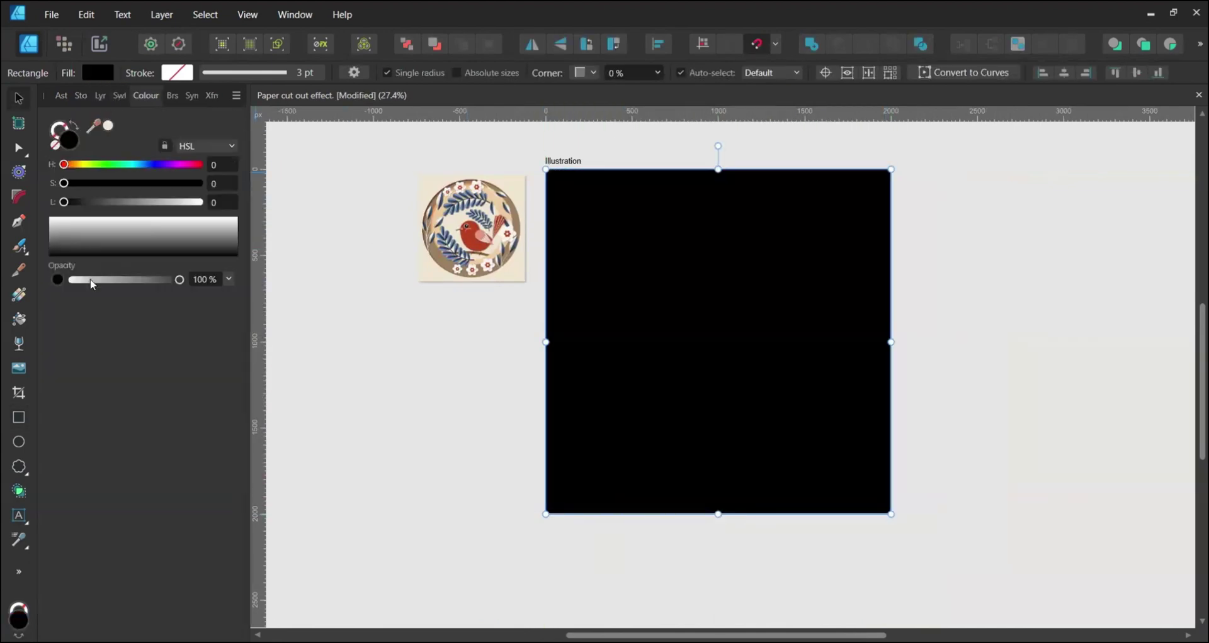
pyautogui.click(58, 279)
pyautogui.moveTo(76, 281); pyautogui.dragTo(157, 284)
pyautogui.click(99, 95)
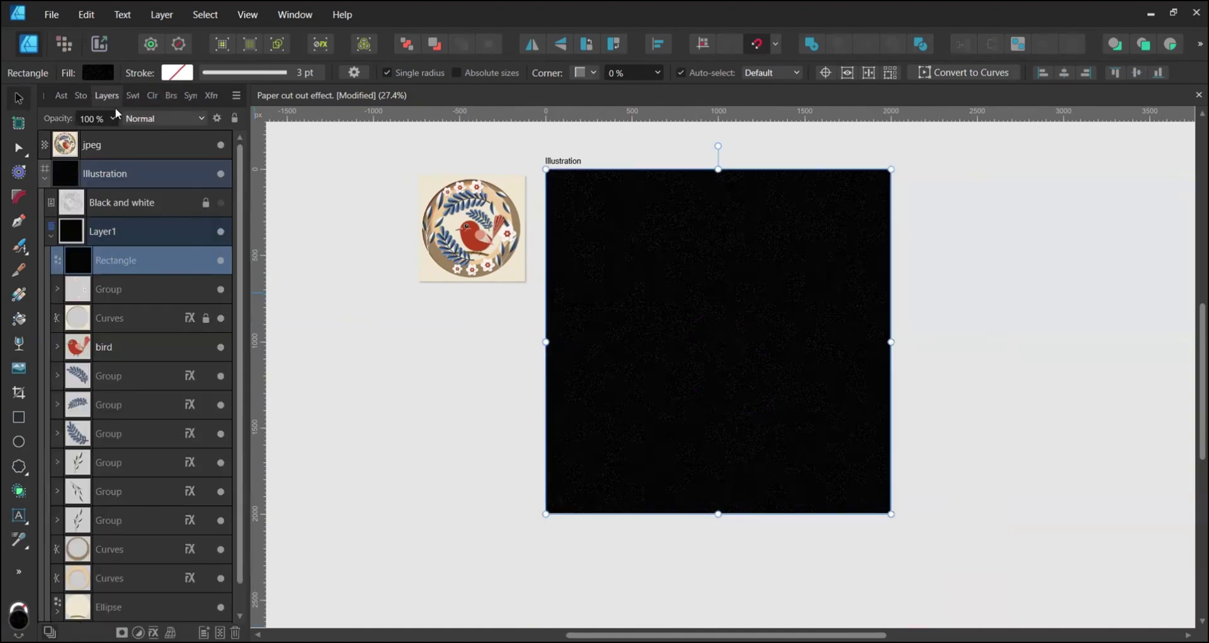
# Step: Set the noisy black rectangle to Soft Light blending at 25 % opacity
pyautogui.click(148, 119)
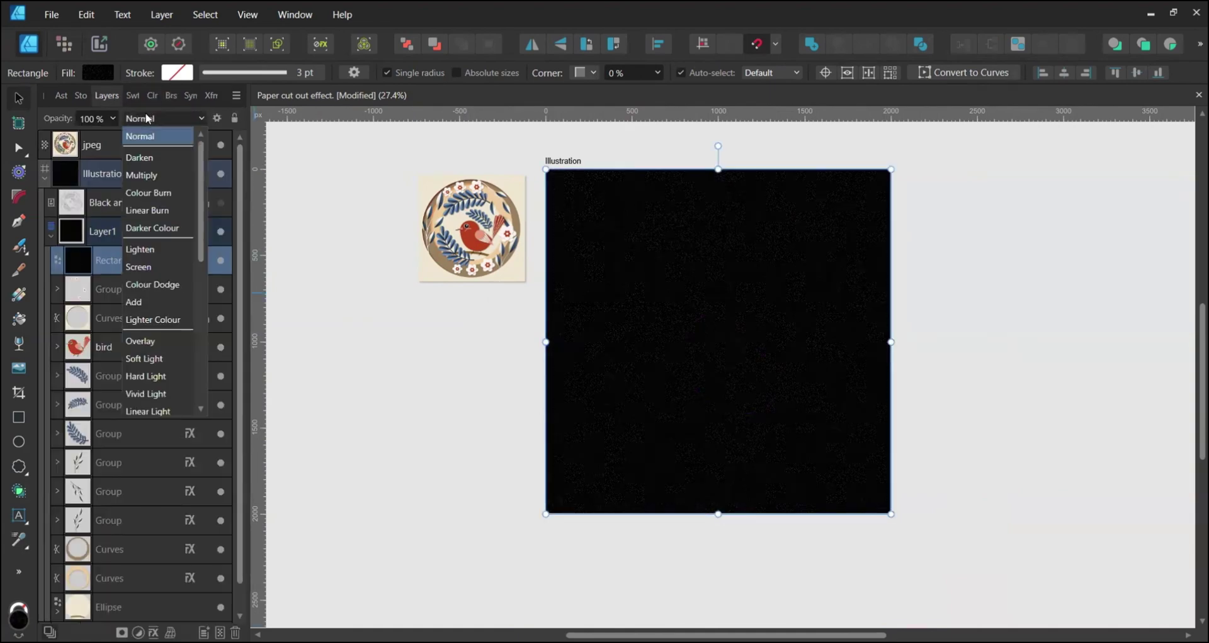
pyautogui.click(151, 358)
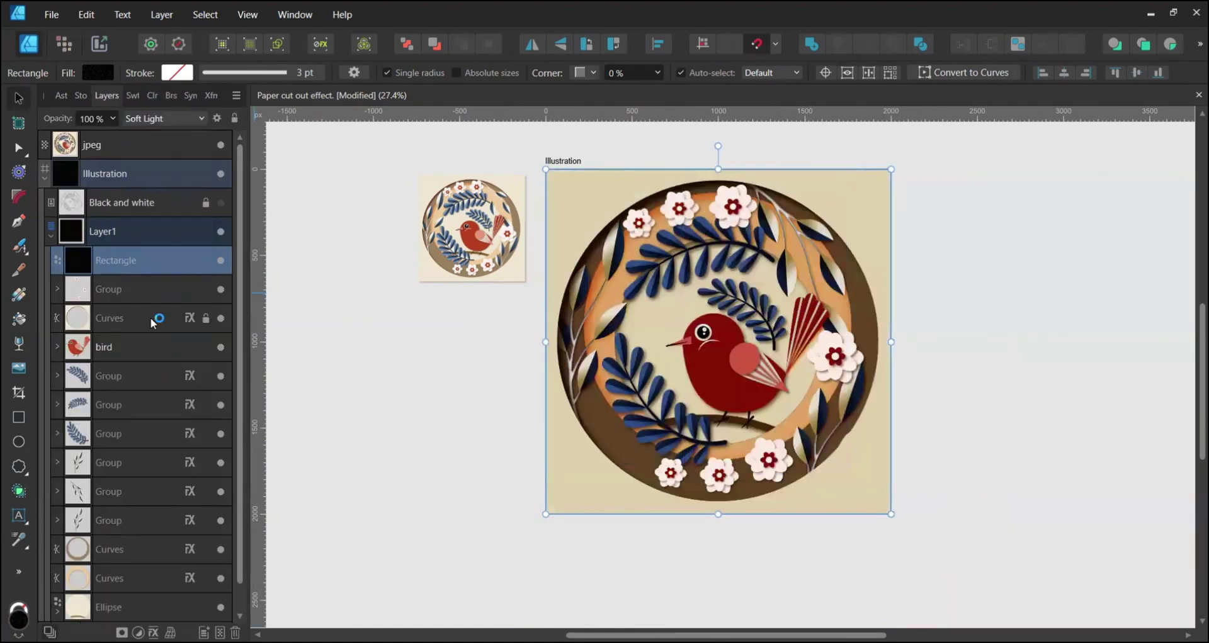
pyautogui.click(112, 118)
pyautogui.moveTo(117, 136); pyautogui.dragTo(35, 142)
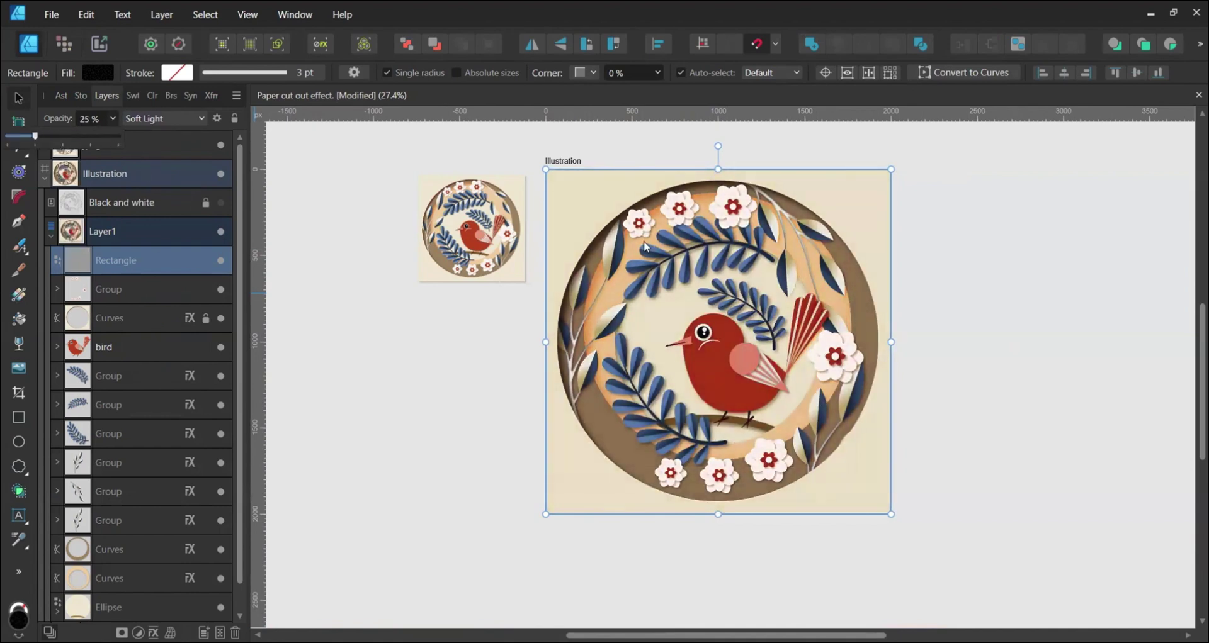
# Step: Duplicate the noise rectangle and set the copy's blend mode to Negation
pyautogui.scroll(2, 738, 235)
pyautogui.hotkey('ctrl', 'j')
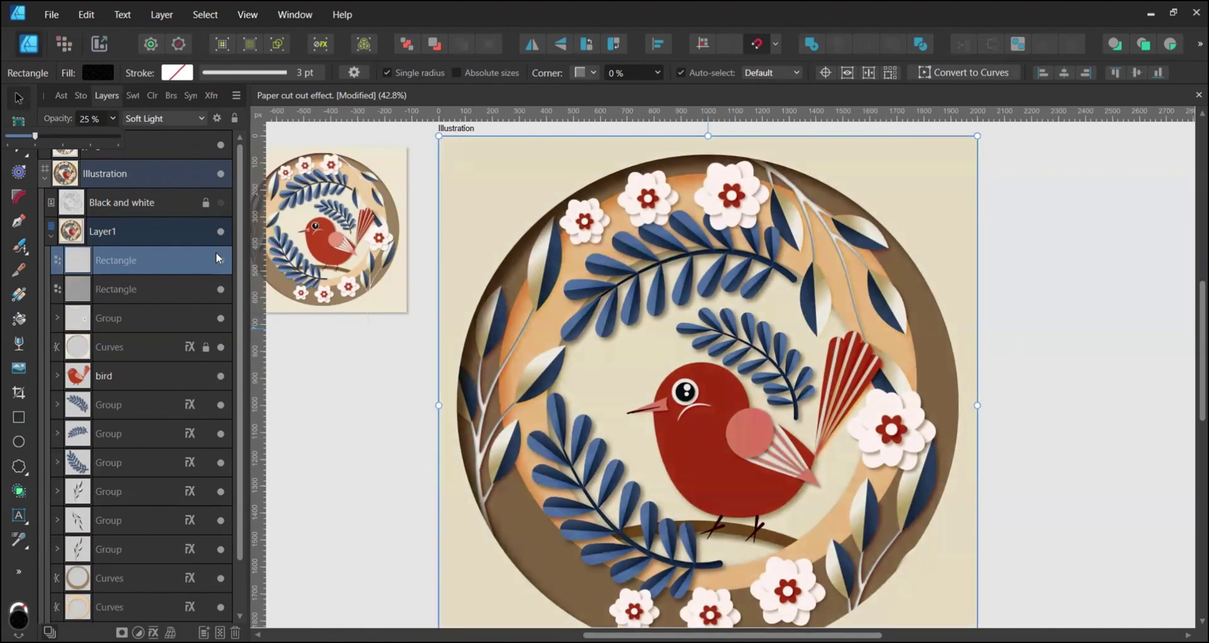
pyautogui.click(180, 118)
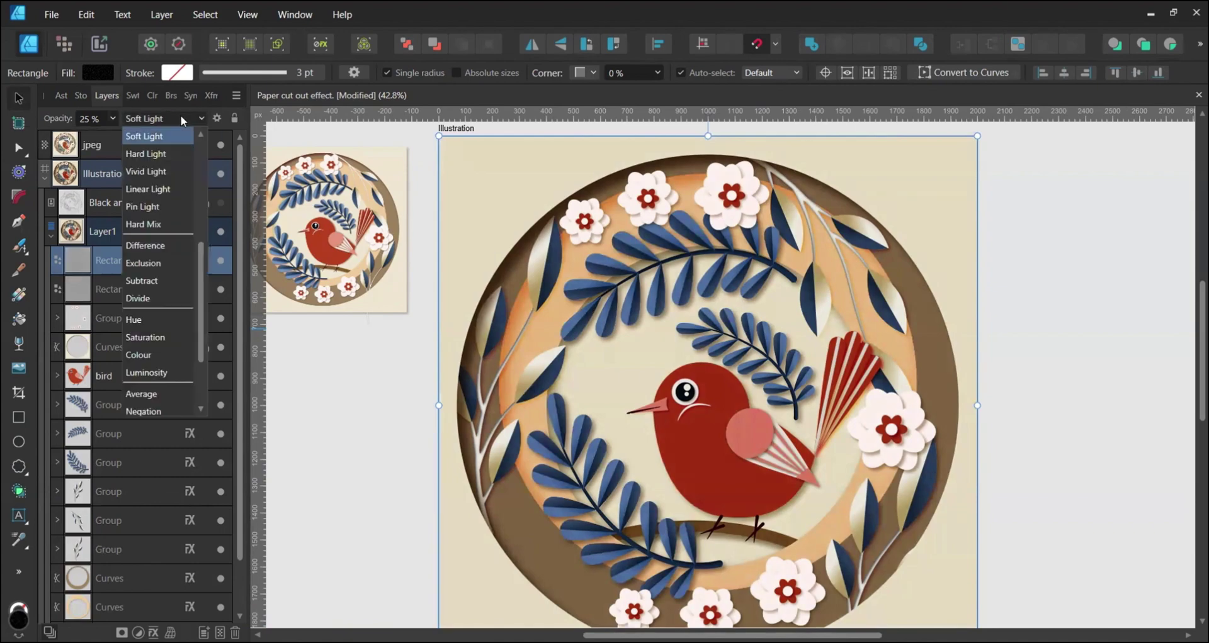
pyautogui.scroll(-2, 154, 288)
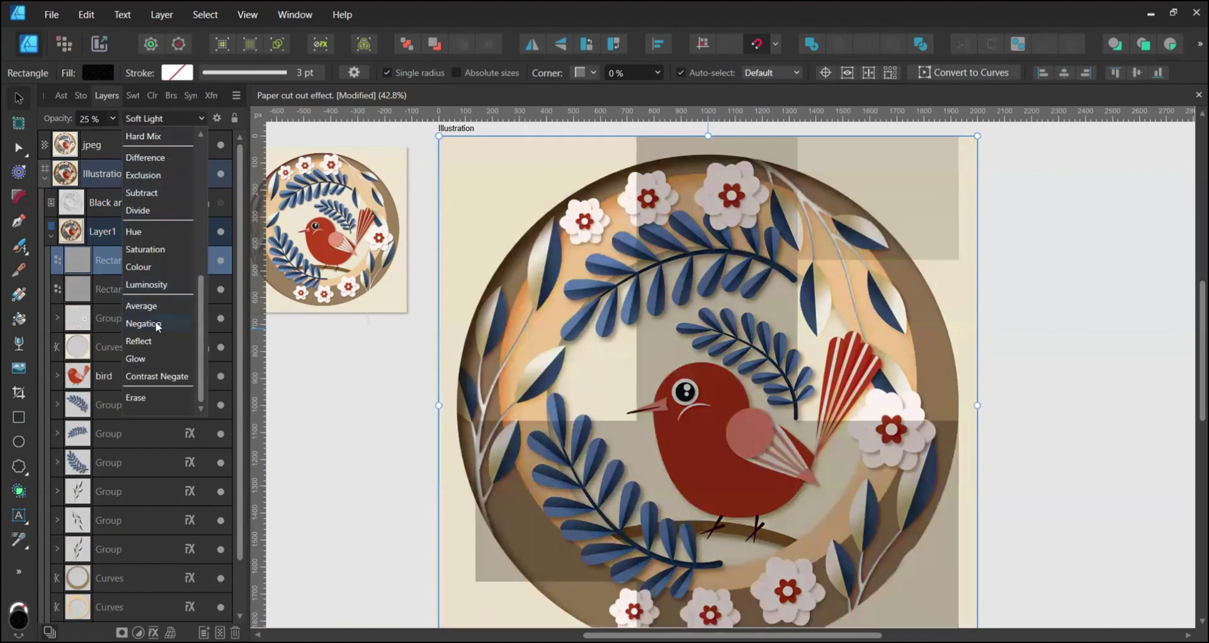
pyautogui.click(162, 321)
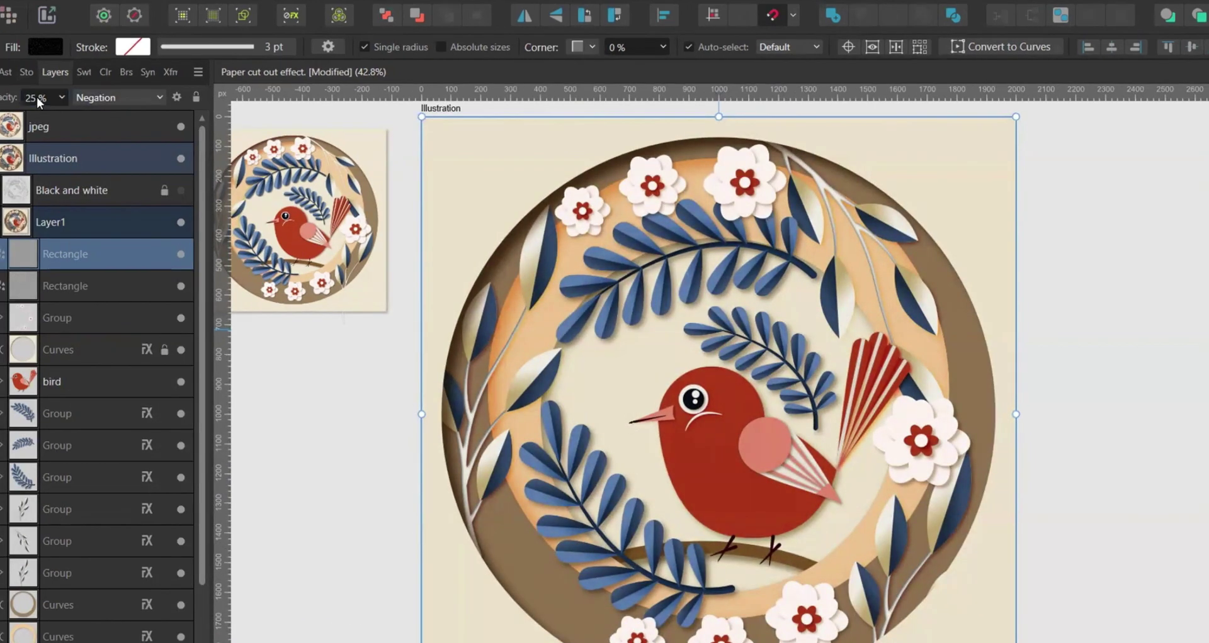